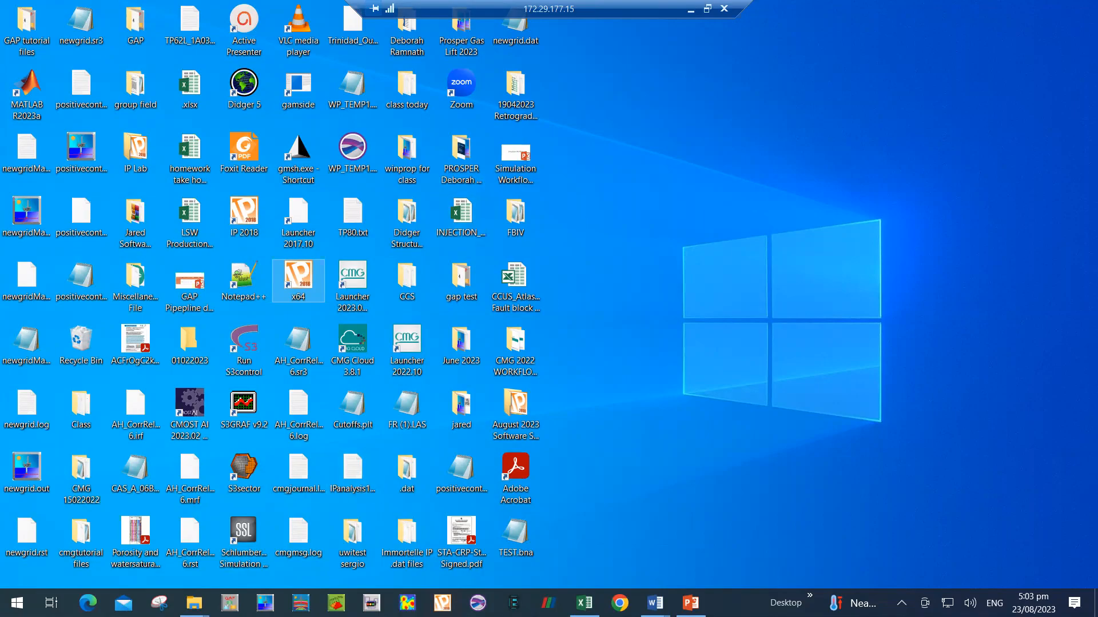
Step: Launch IP 2018, dismiss its Message Board and maximize the program window
key("super")
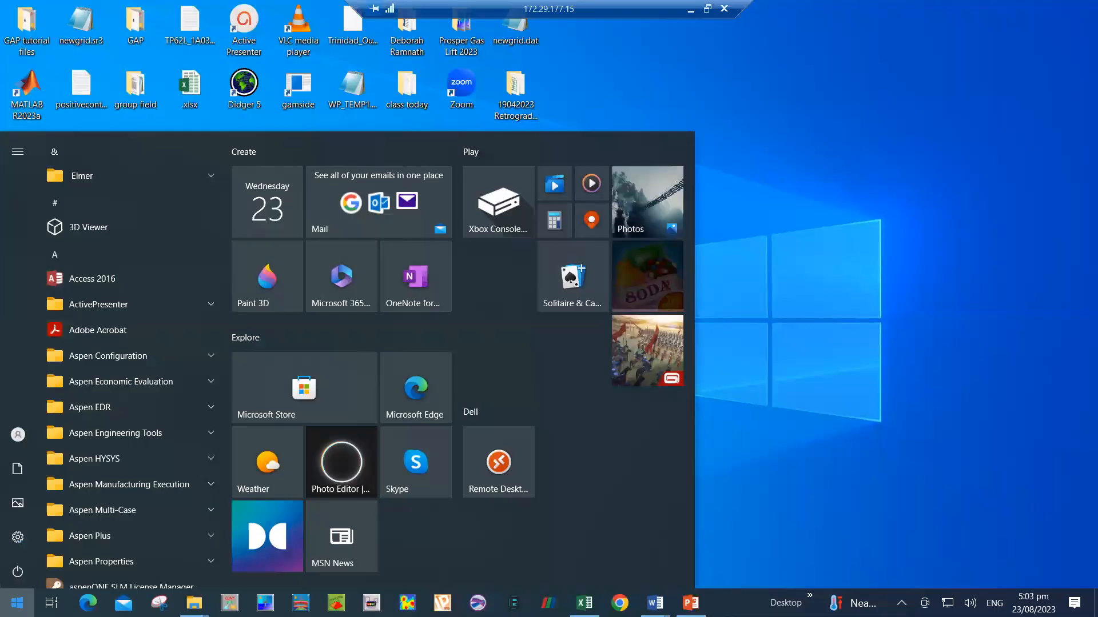
type("ip")
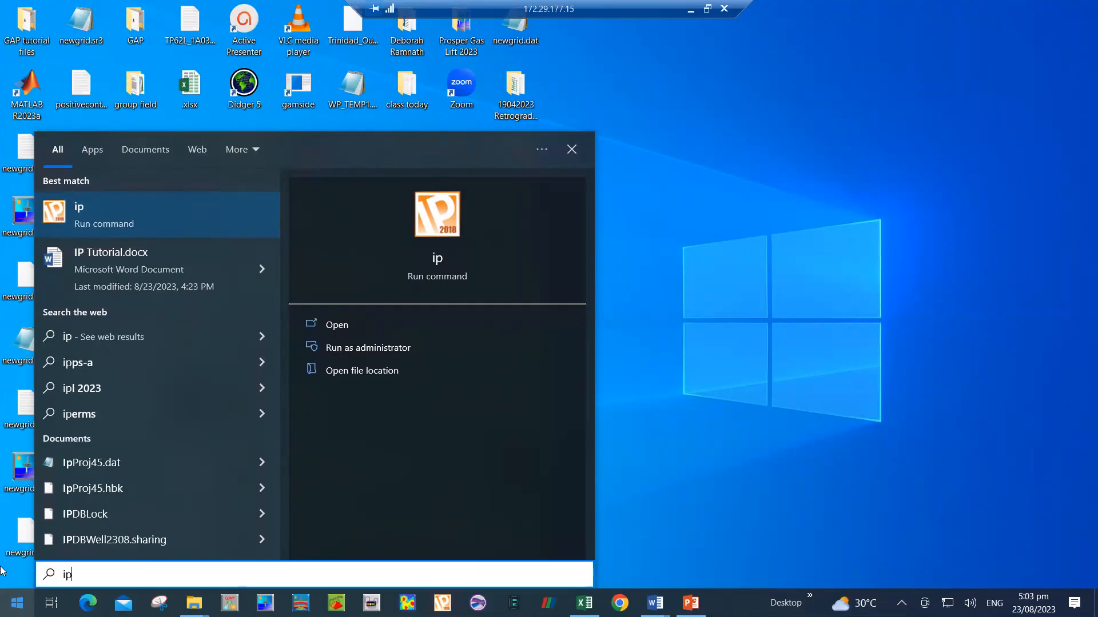
left_click(155, 215)
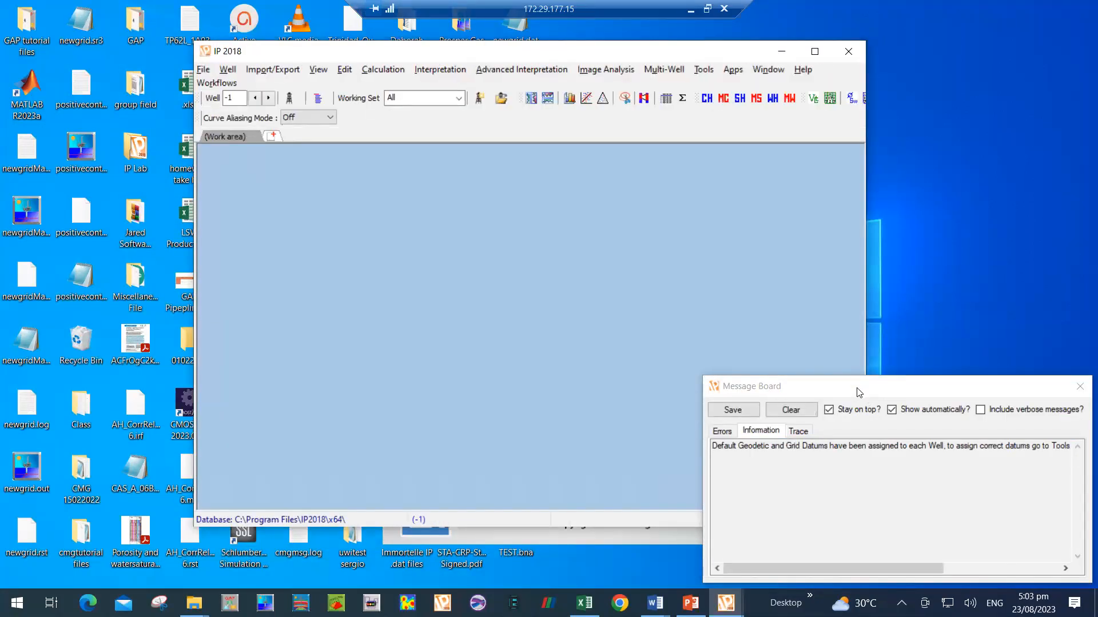
left_click_drag(854, 387, 835, 364)
left_click_drag(785, 314, 778, 312)
left_click(1005, 313)
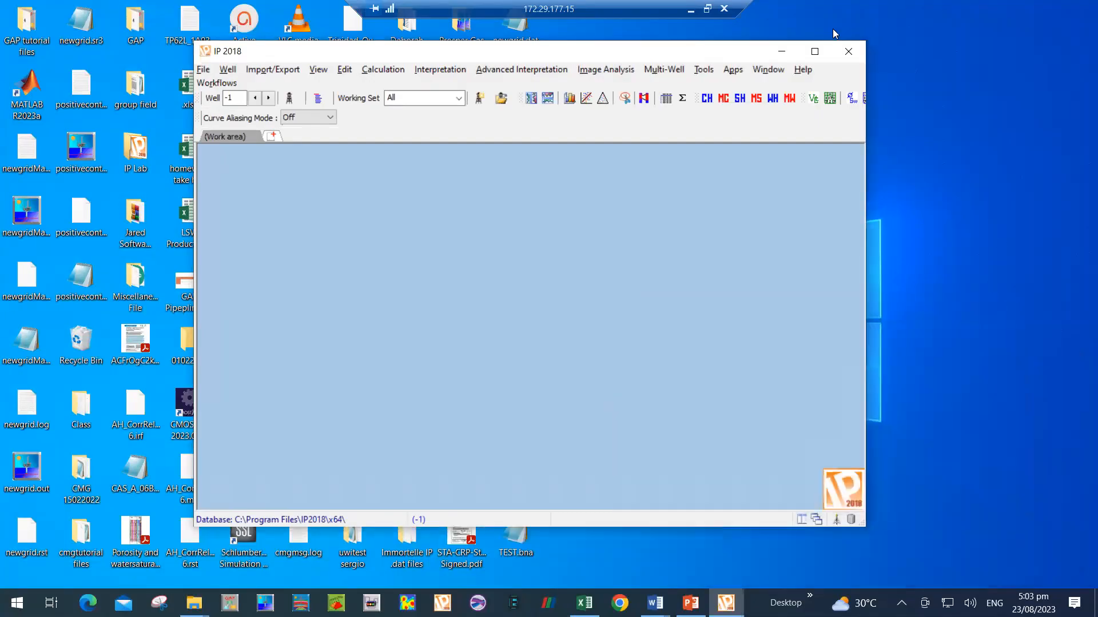
left_click(815, 54)
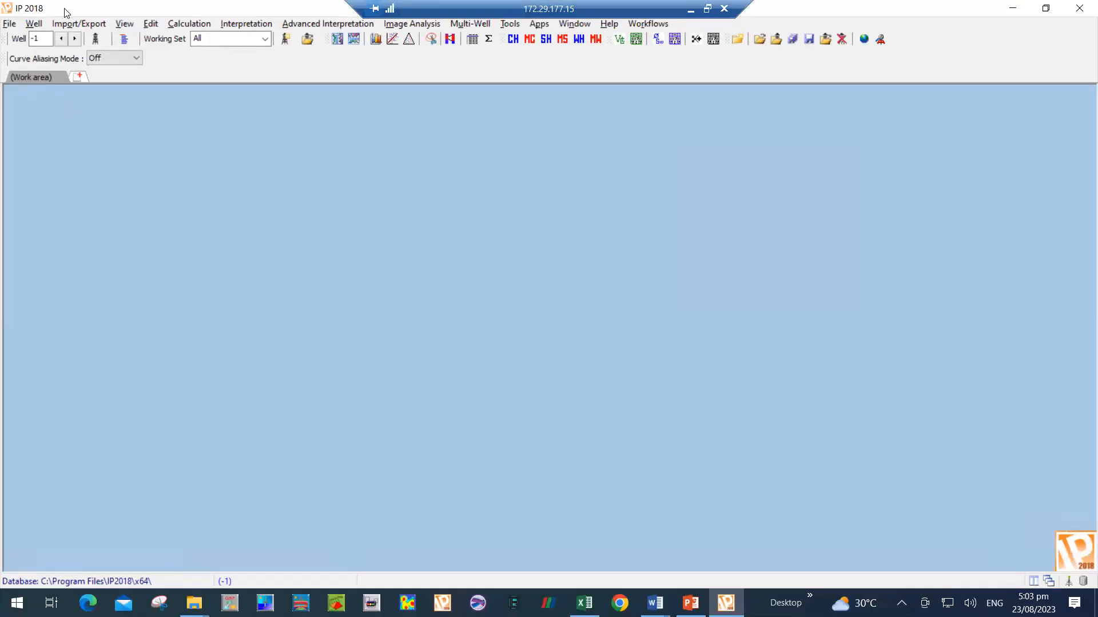
Step: Start a LAS/LBS data import and open Example(2).las from the IP folder inside the software tutorials folder on the Desktop
left_click(76, 27)
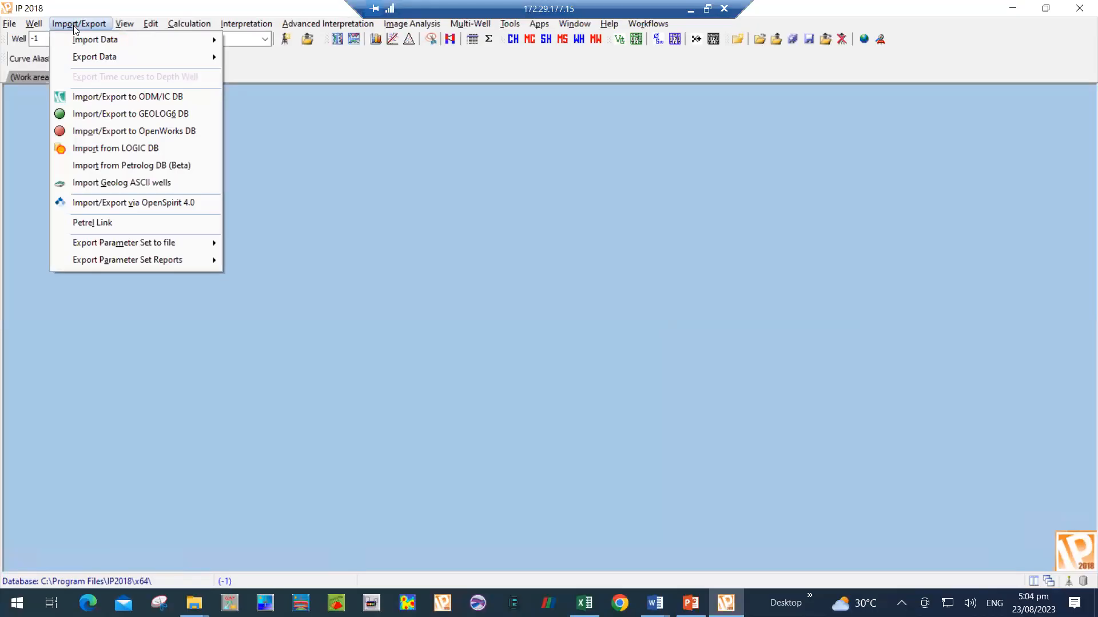
mouse_move(79, 41)
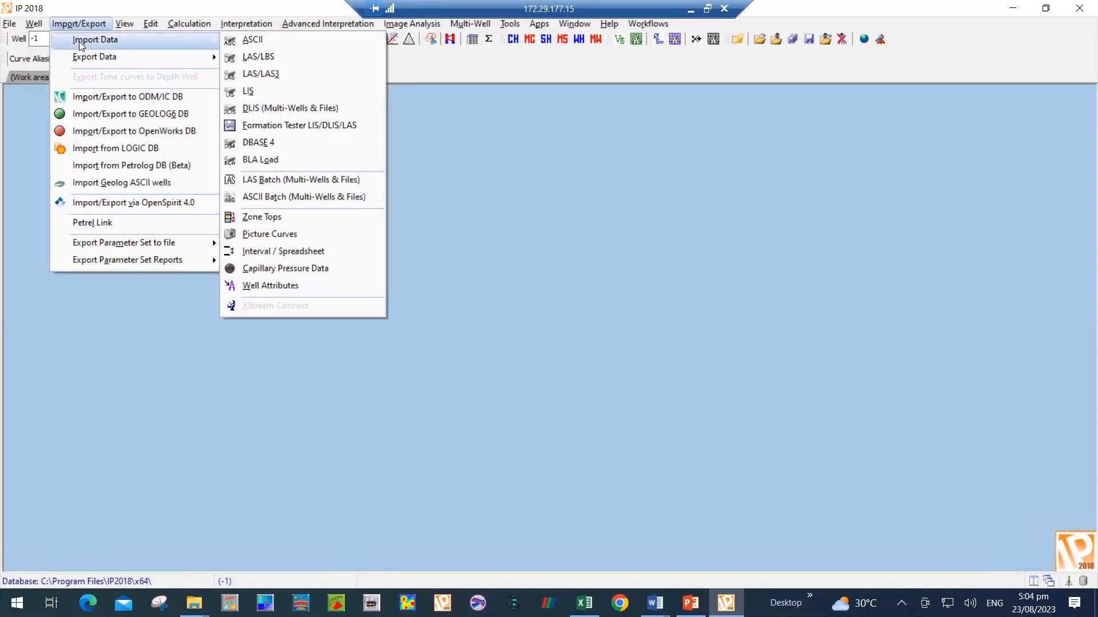
left_click(268, 60)
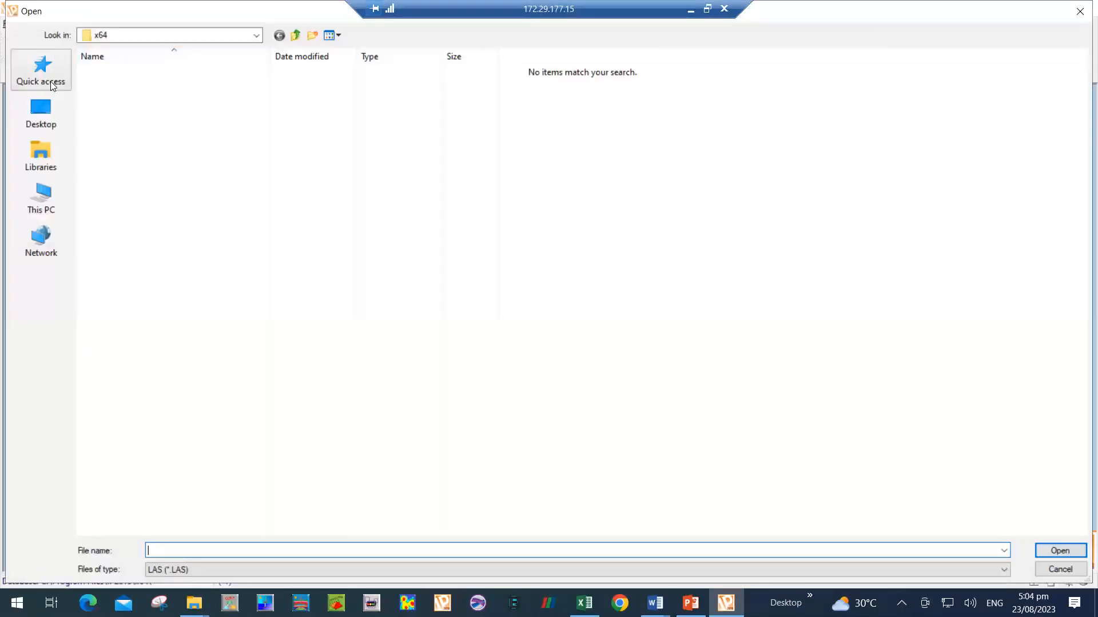
left_click(44, 111)
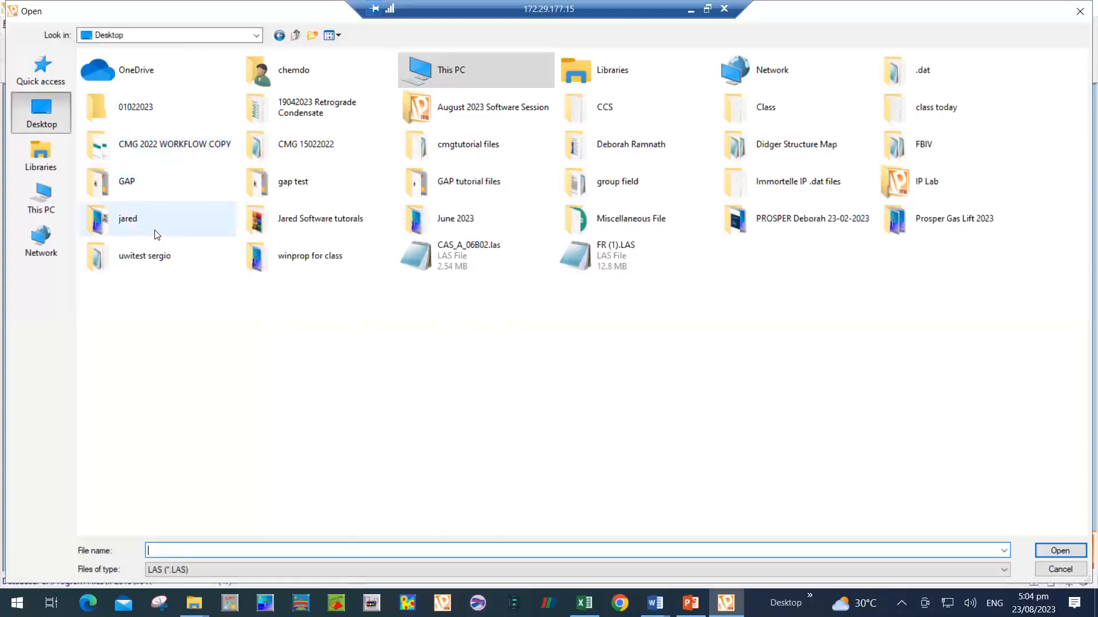
double_click(156, 232)
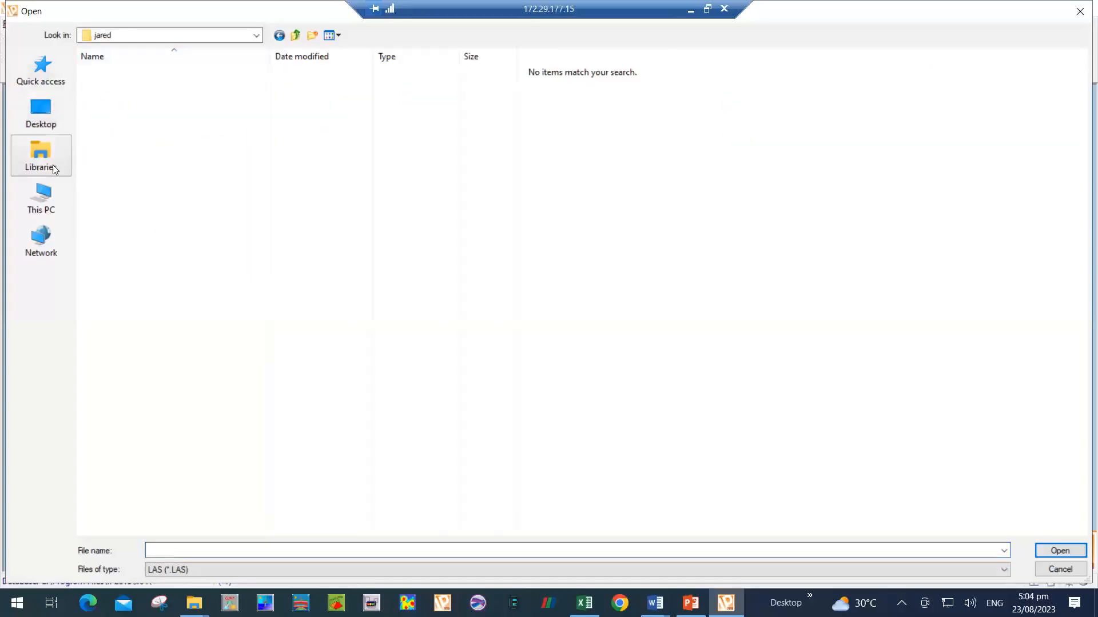
left_click(43, 120)
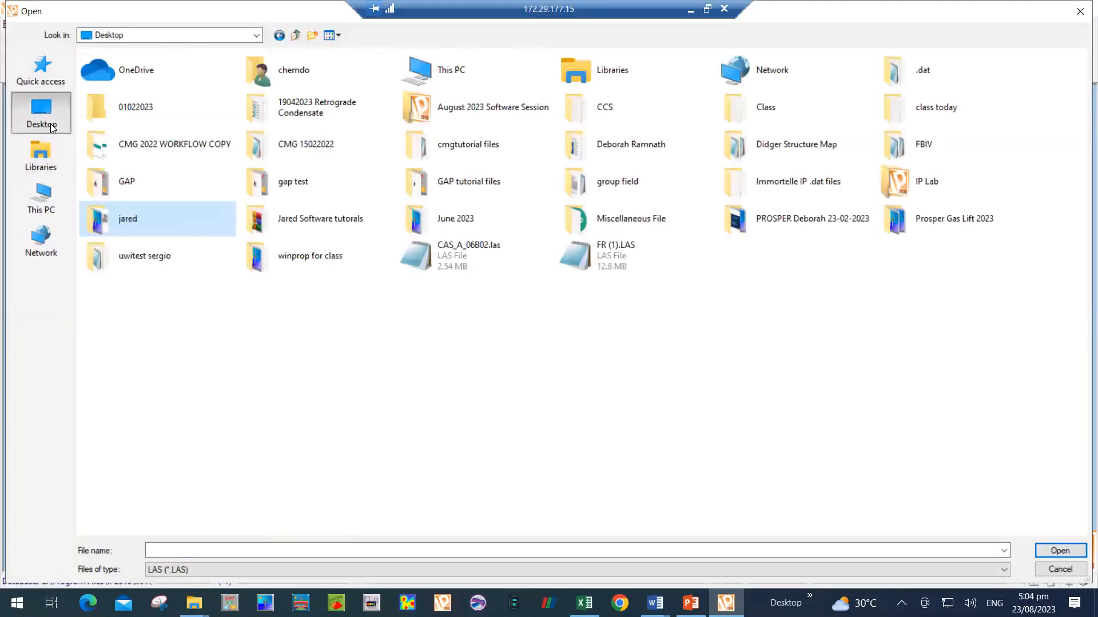
double_click(259, 217)
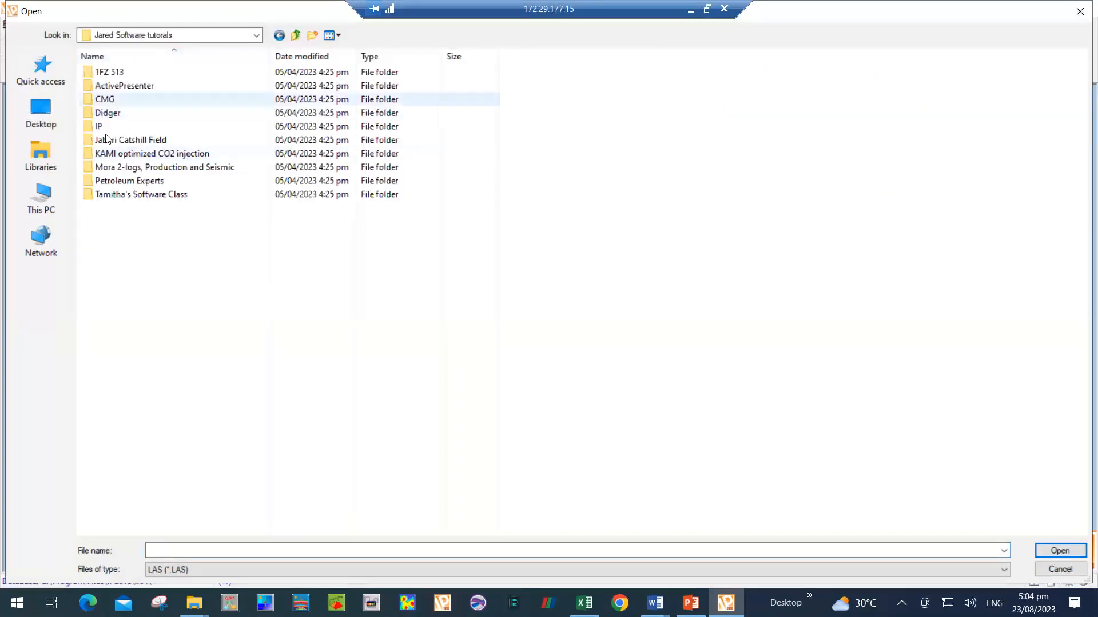
double_click(101, 127)
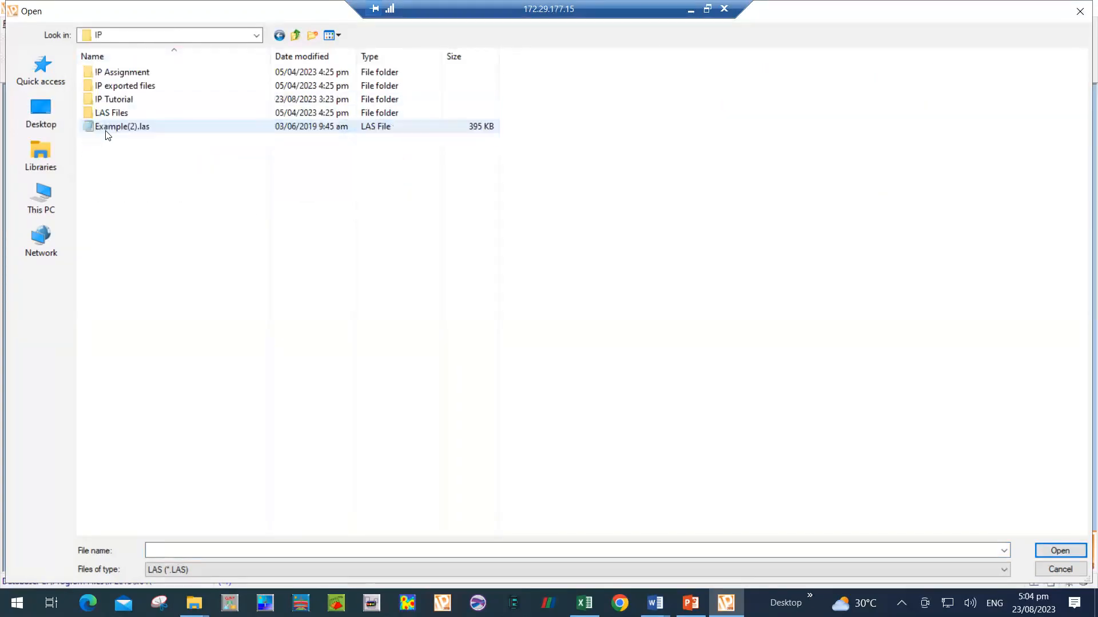
left_click(110, 130)
key("Return")
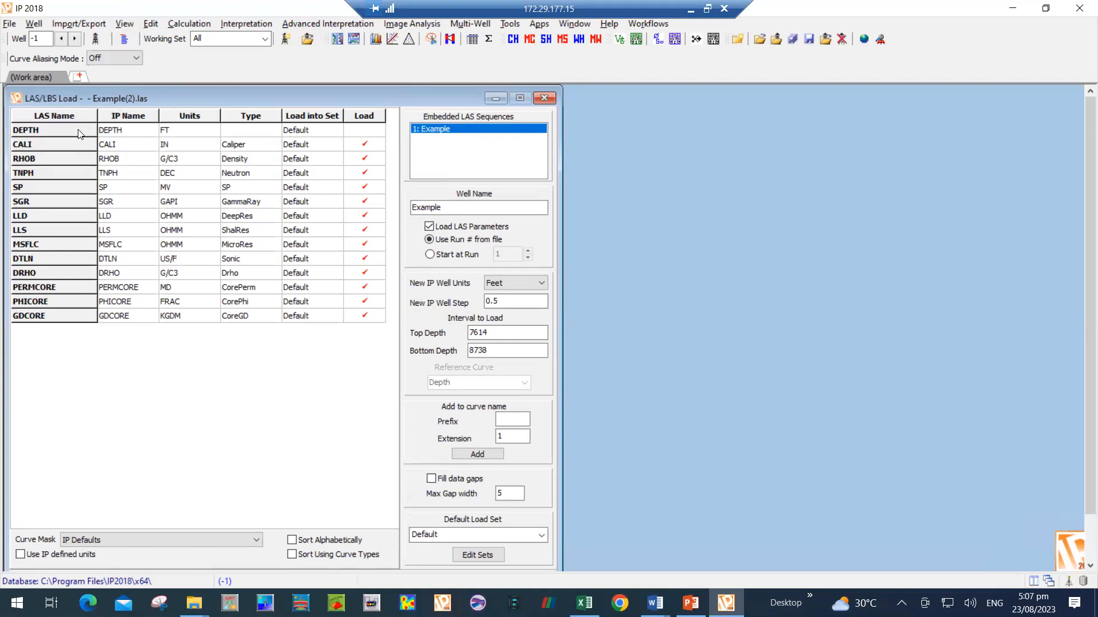
Step: Include the DEPTH curve in the load and replace the well name with one made of the owner's first name and "swell"
left_click(362, 131)
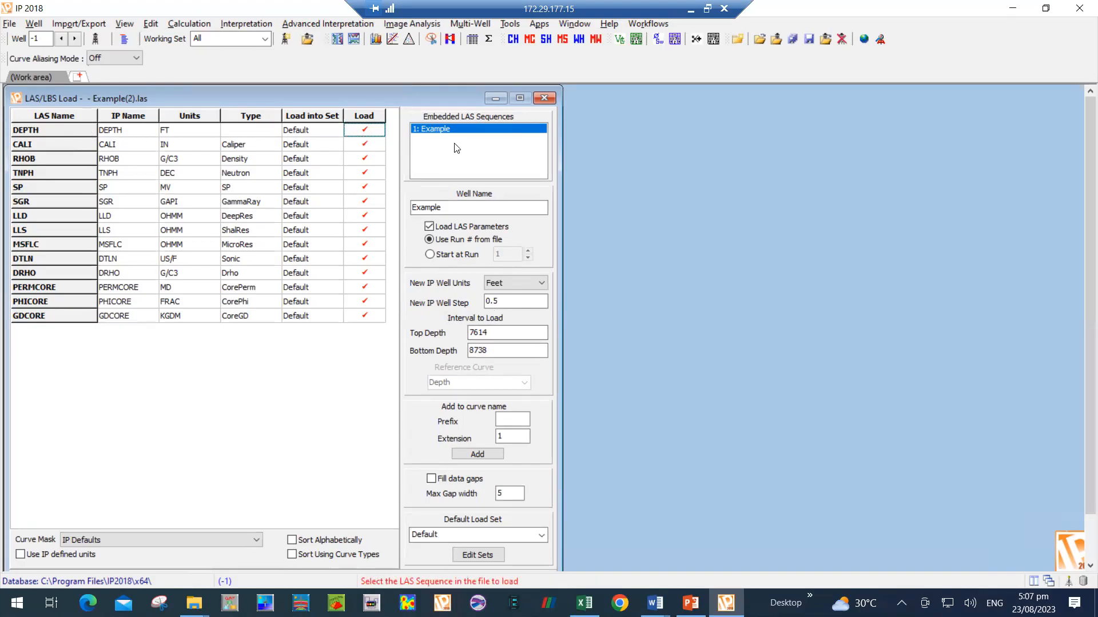
double_click(445, 207)
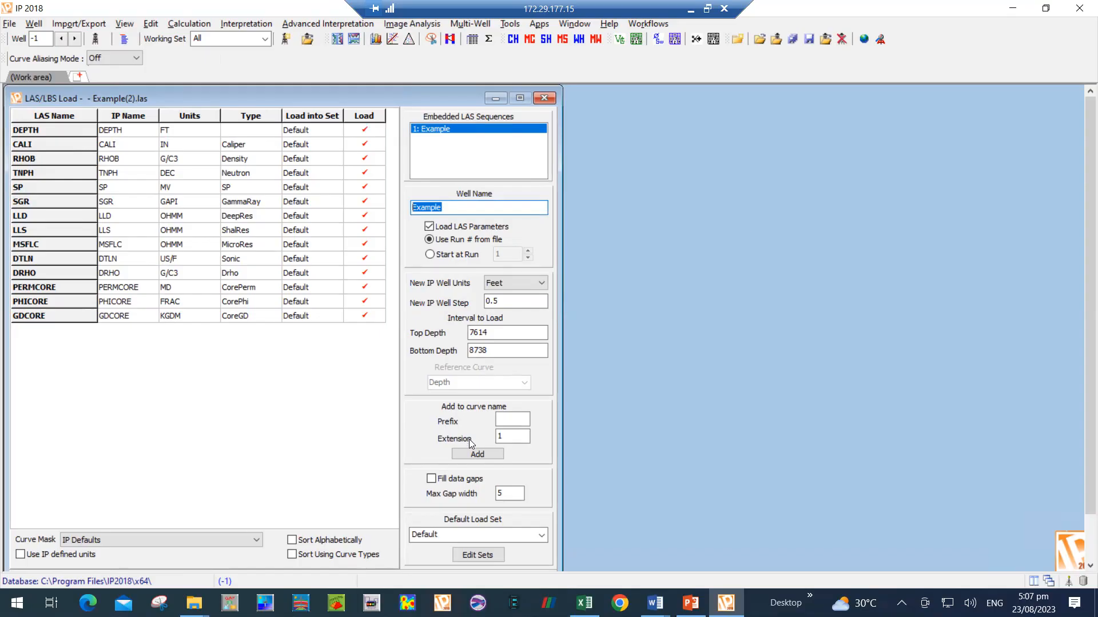
key("Caps_Lock")
type("De")
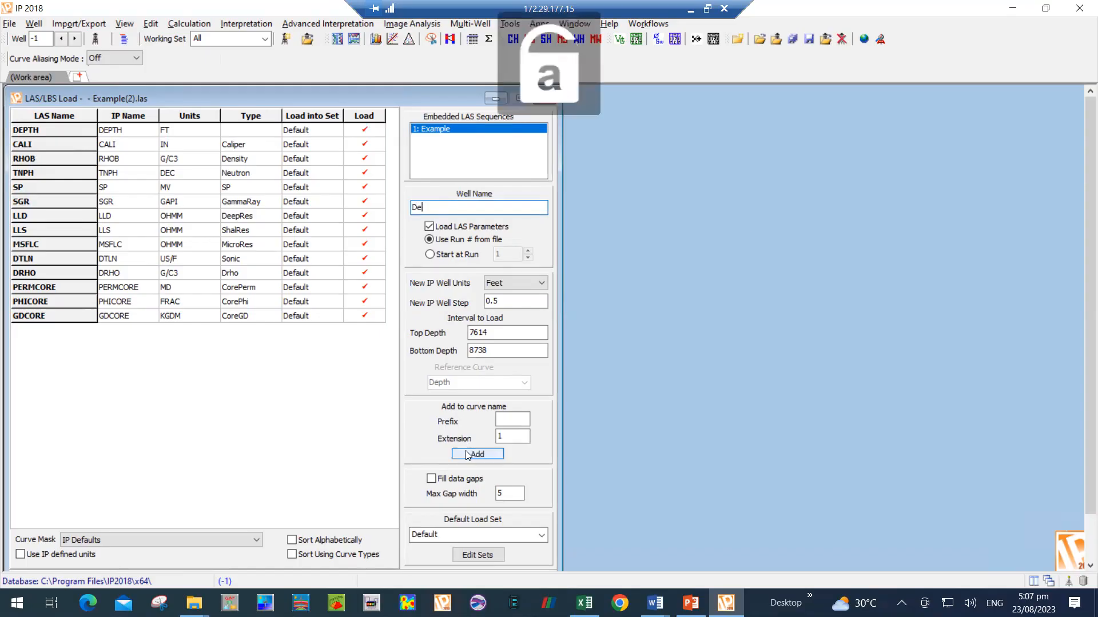
type("borahs")
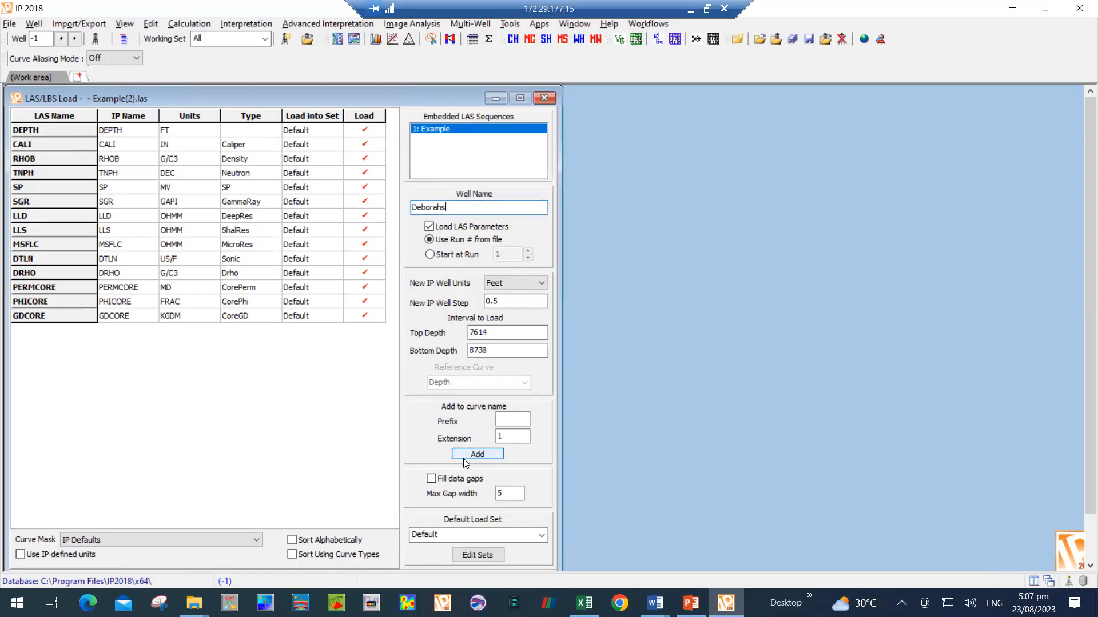
type("well")
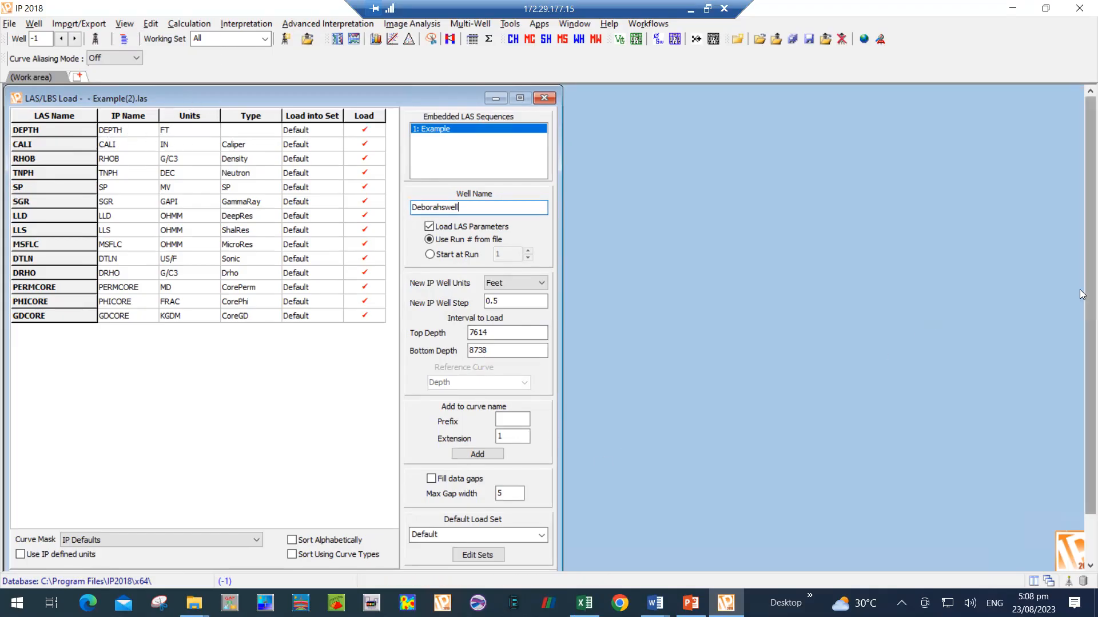
Step: Load the LAS file's curves into the well and close the LAS/LBS Load window
scroll(1079, 343, "down", 3)
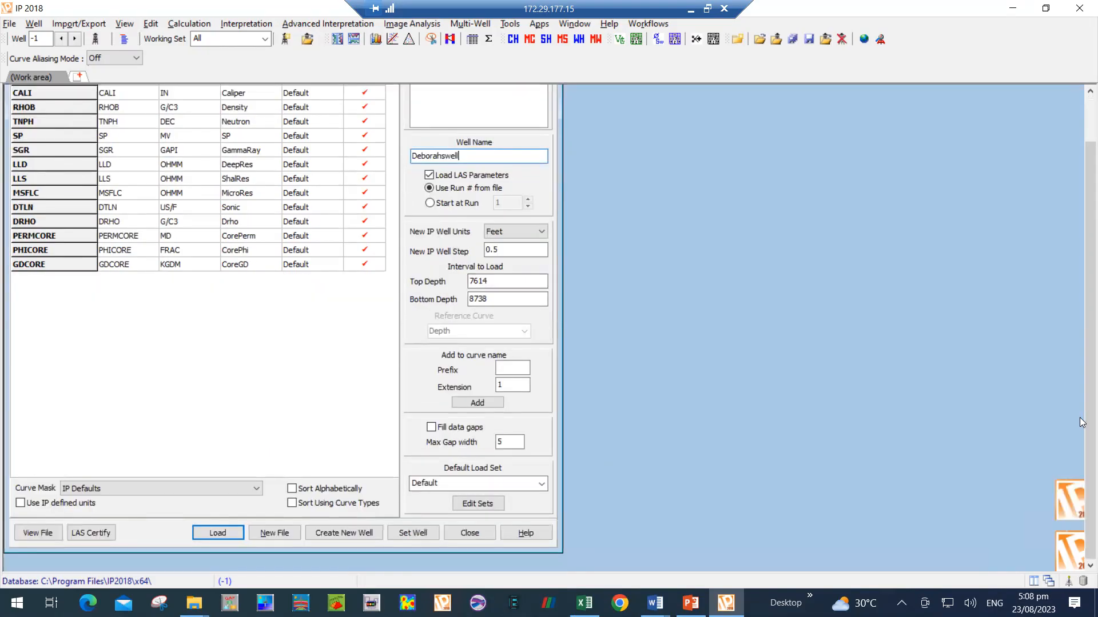
left_click(222, 534)
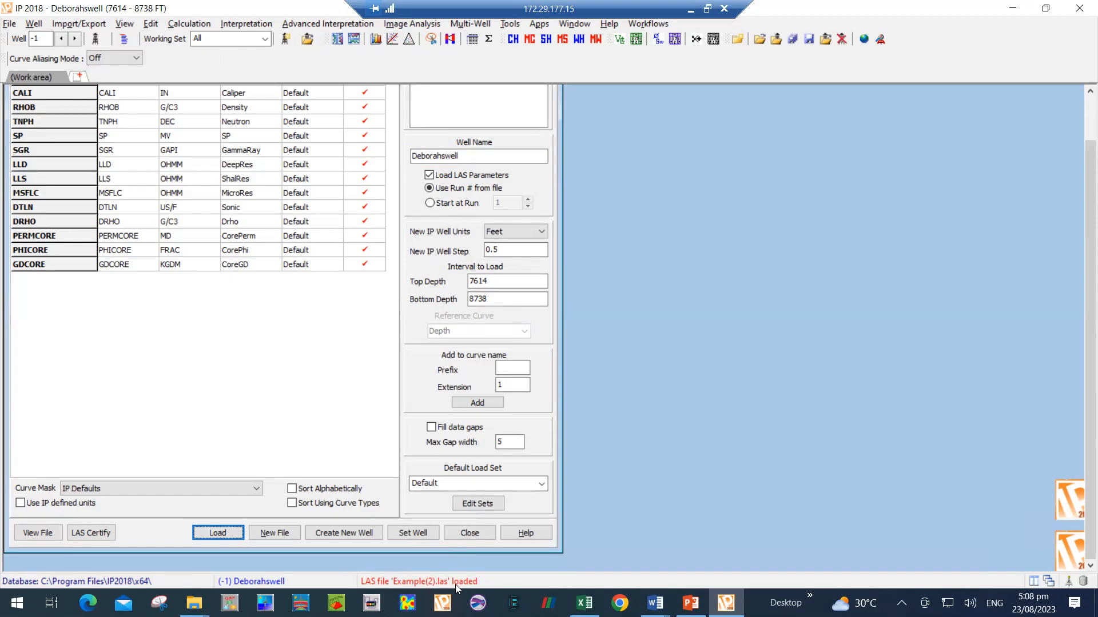
left_click(455, 534)
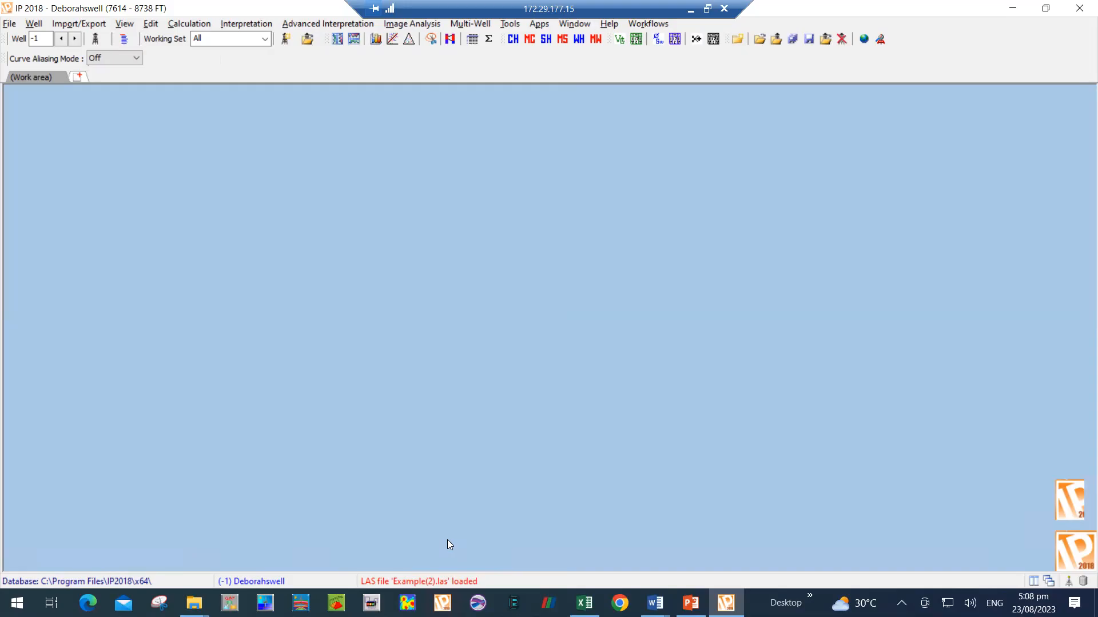
Step: Show the Database Browser and expand the well down to the IP Defaults folder of its Log Plots
left_click(125, 24)
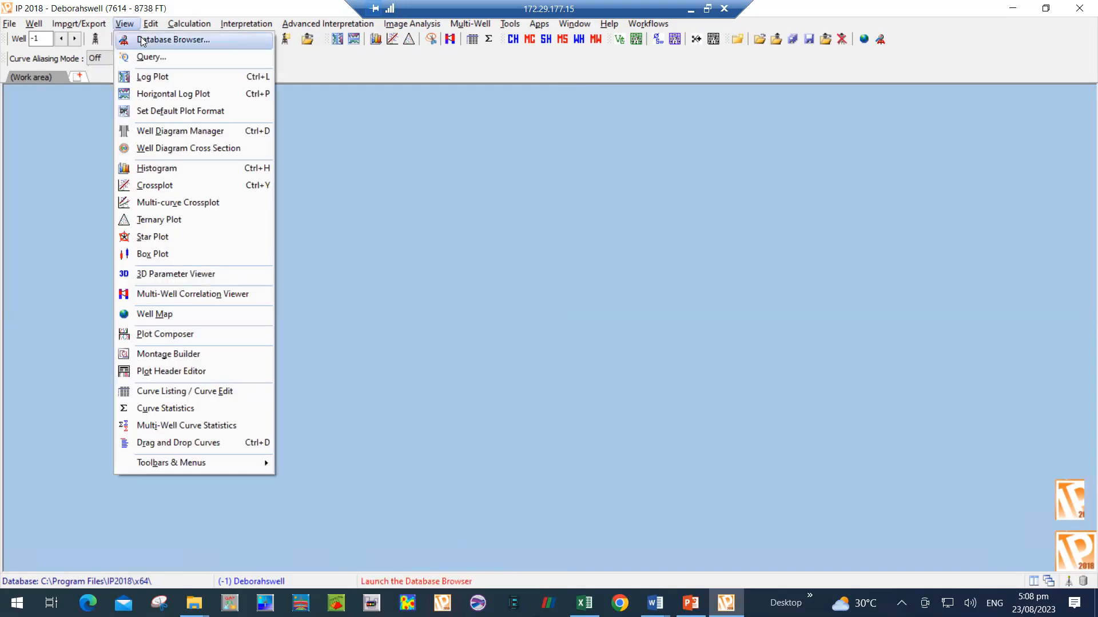
left_click(140, 40)
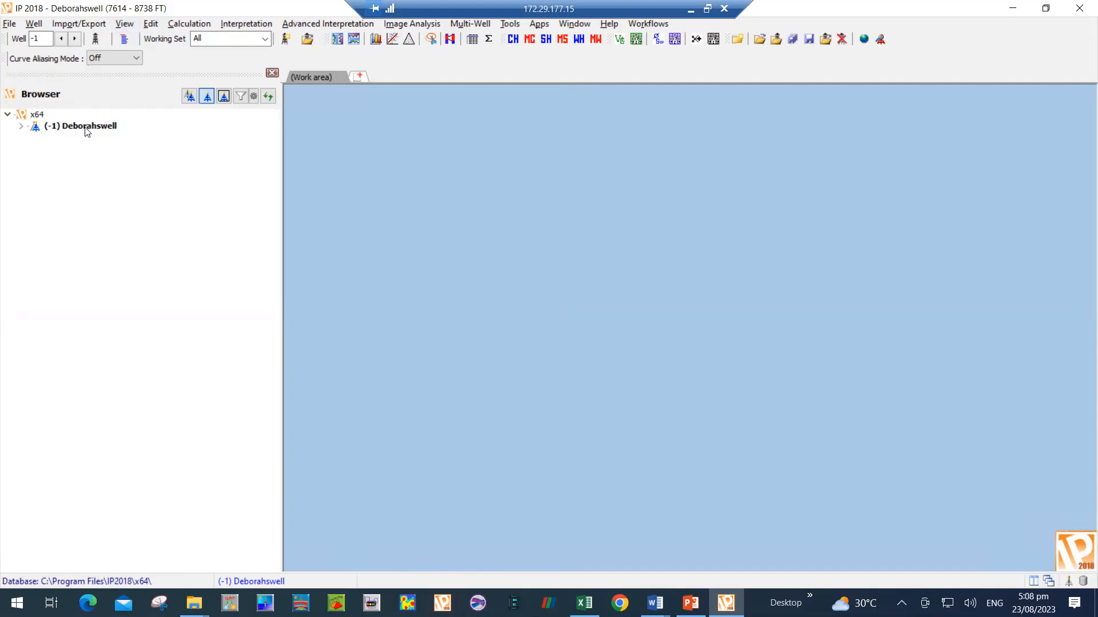
left_click(21, 125)
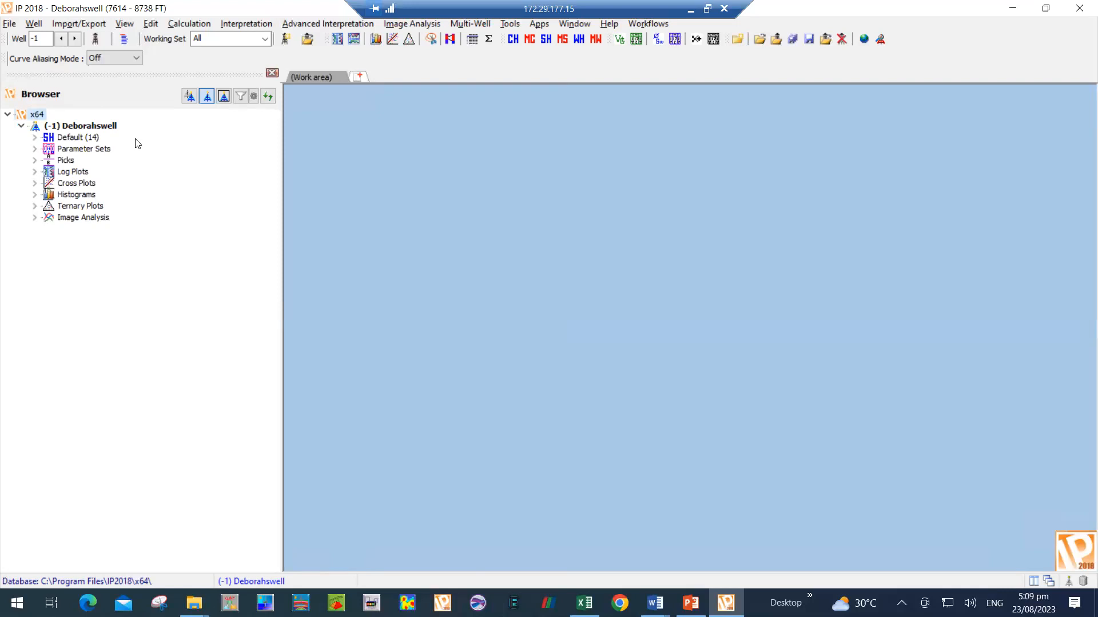
left_click(34, 173)
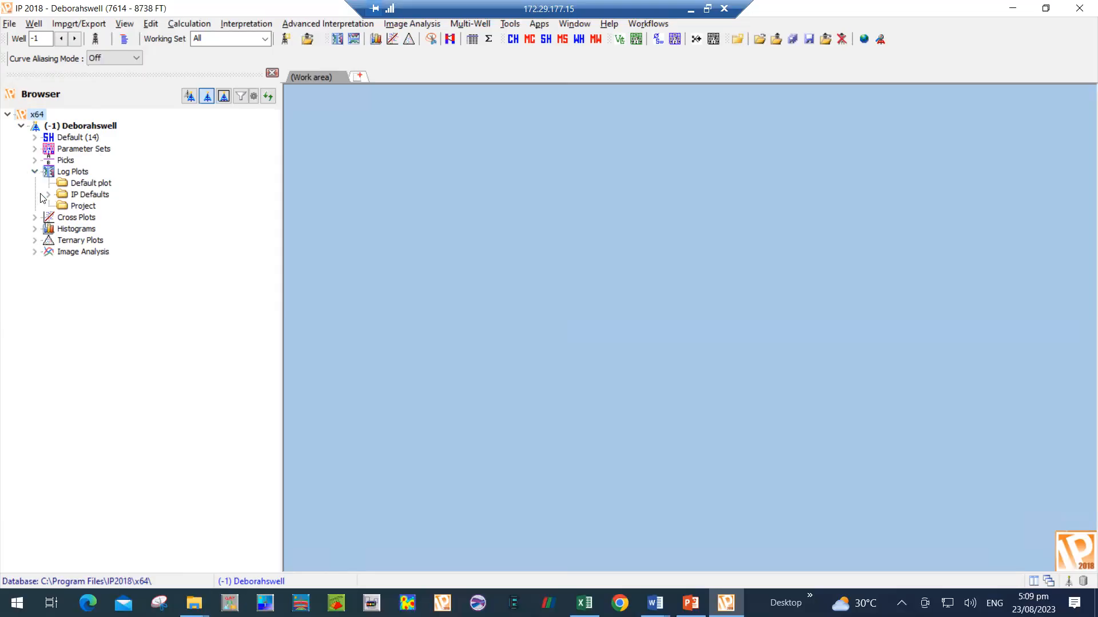
left_click(45, 194)
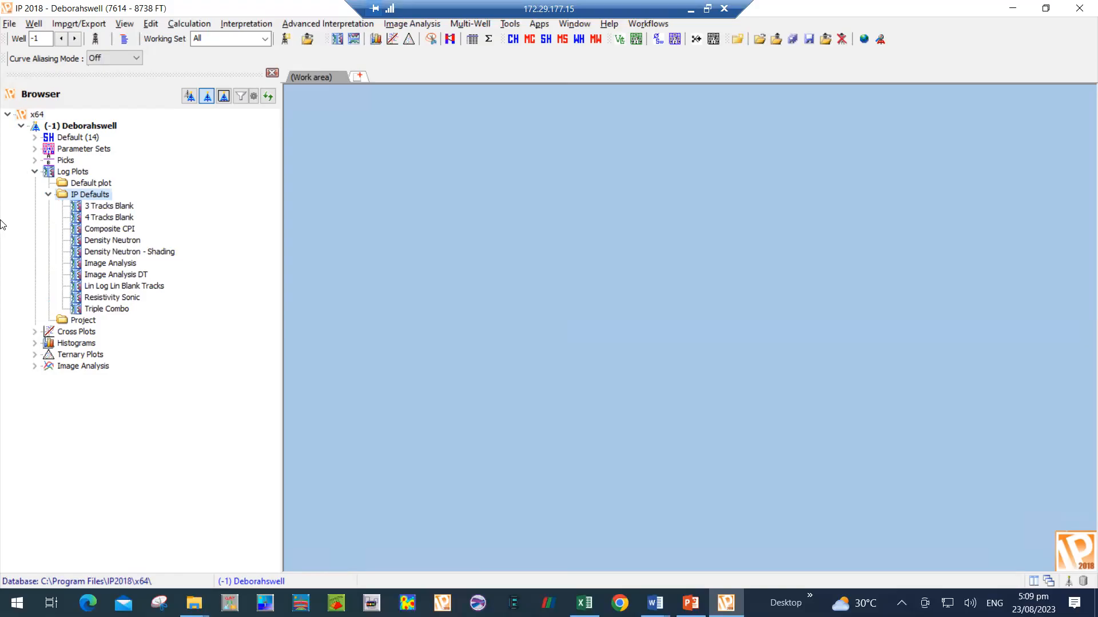
Step: Open the 3 Tracks Blank log plot for the well and maximize the plot window
left_click(100, 209)
double_click(100, 210)
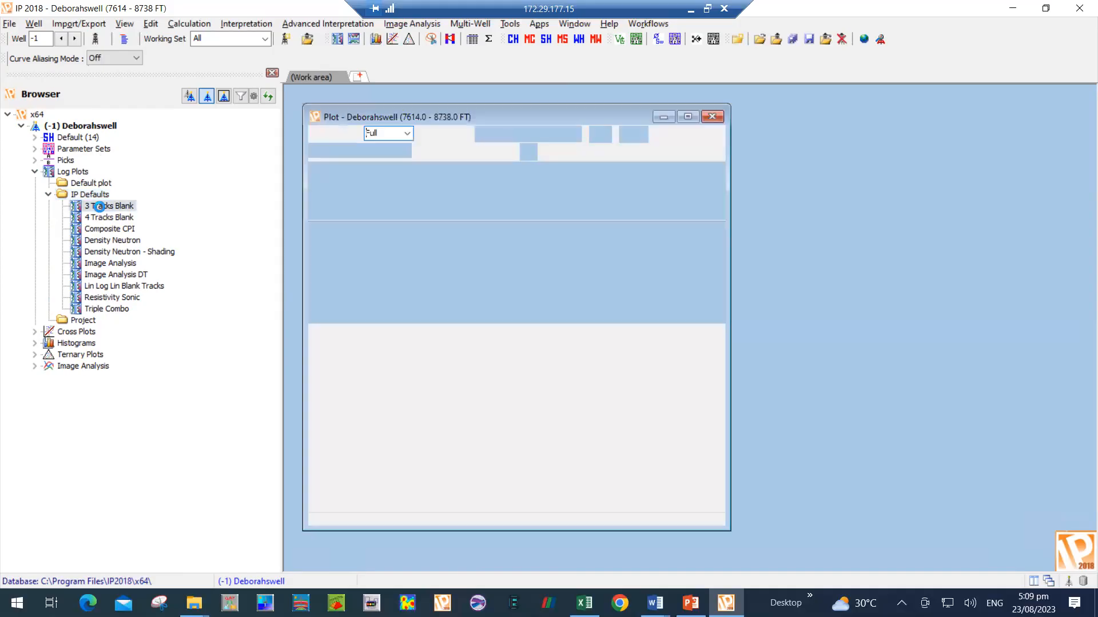
left_click(688, 118)
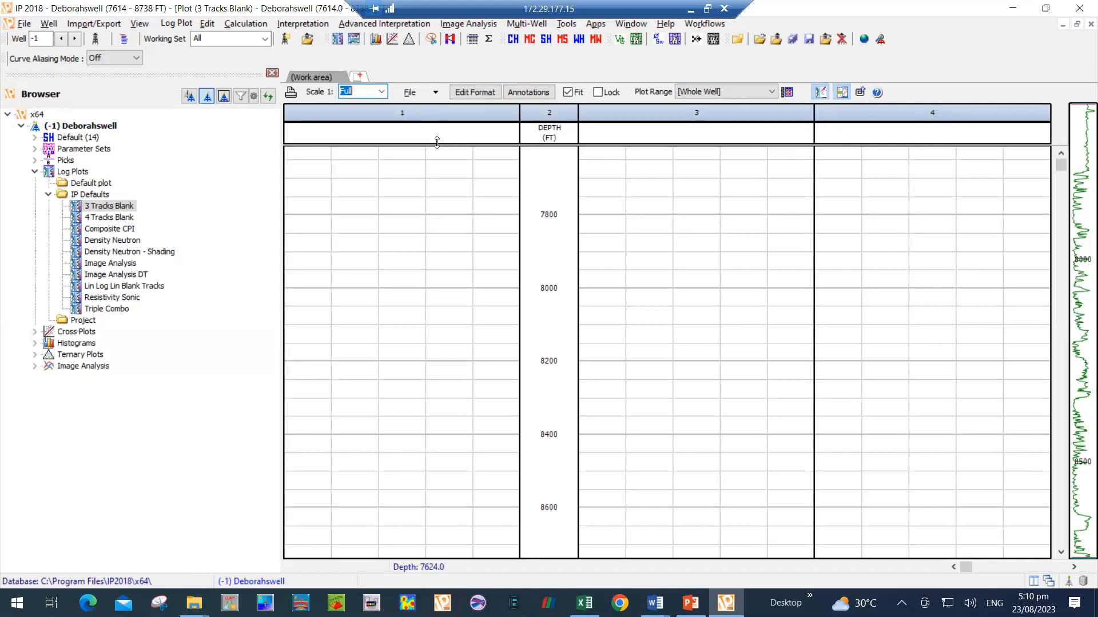
Step: Open the Log Plot Format for track 1 and set SGR as its first curve
left_click(420, 113)
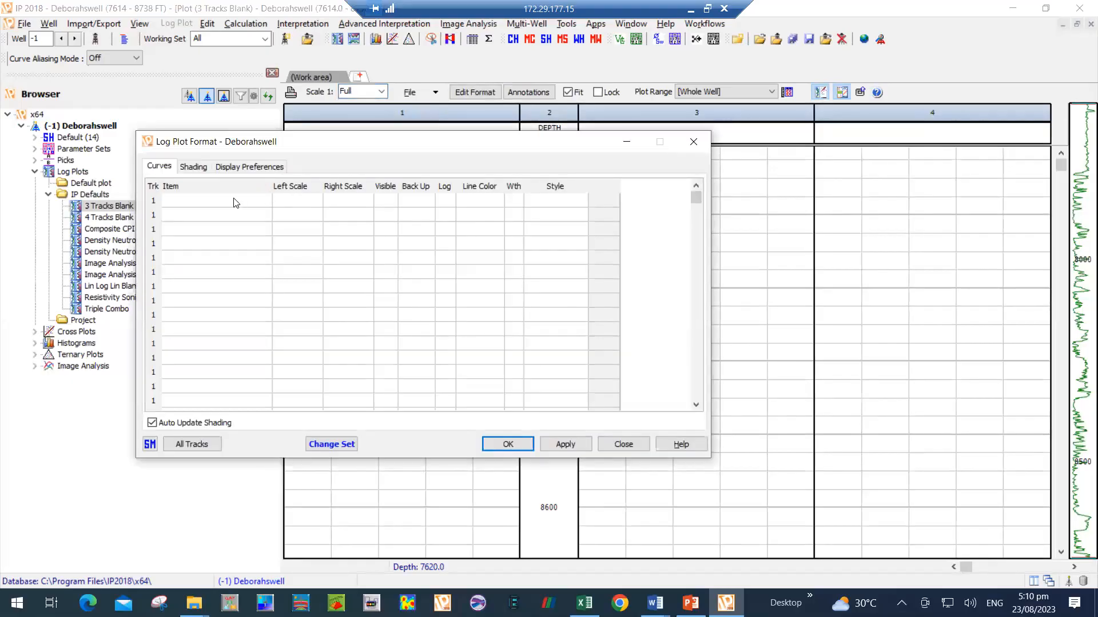
left_click(265, 201)
left_click(267, 201)
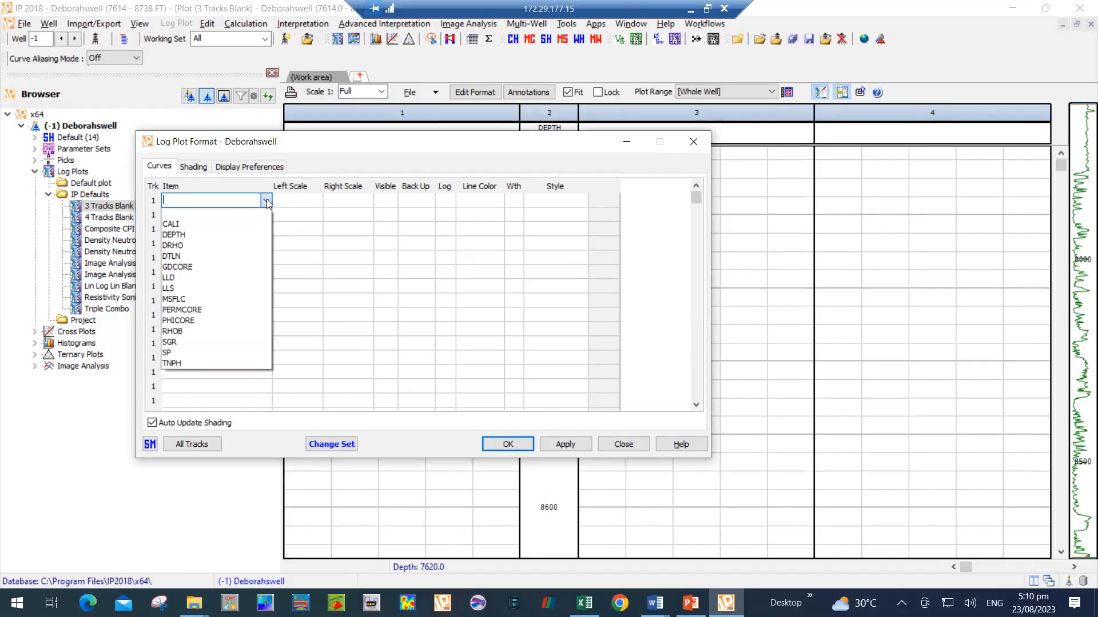
left_click(213, 342)
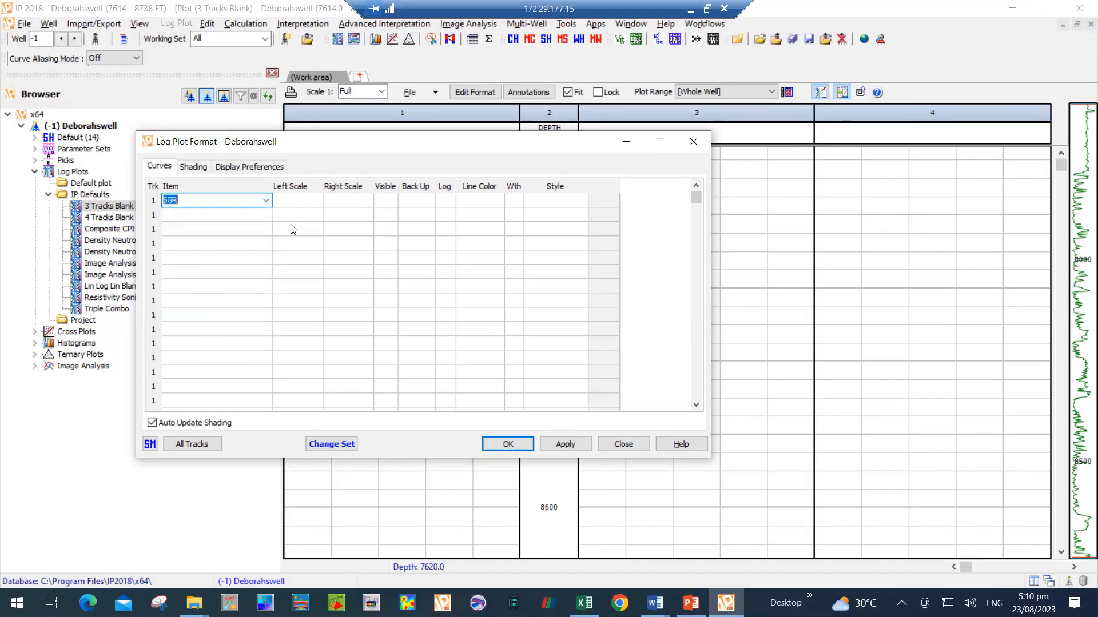
Step: Set CALI as the second curve of track 1
left_click(267, 214)
left_click(266, 215)
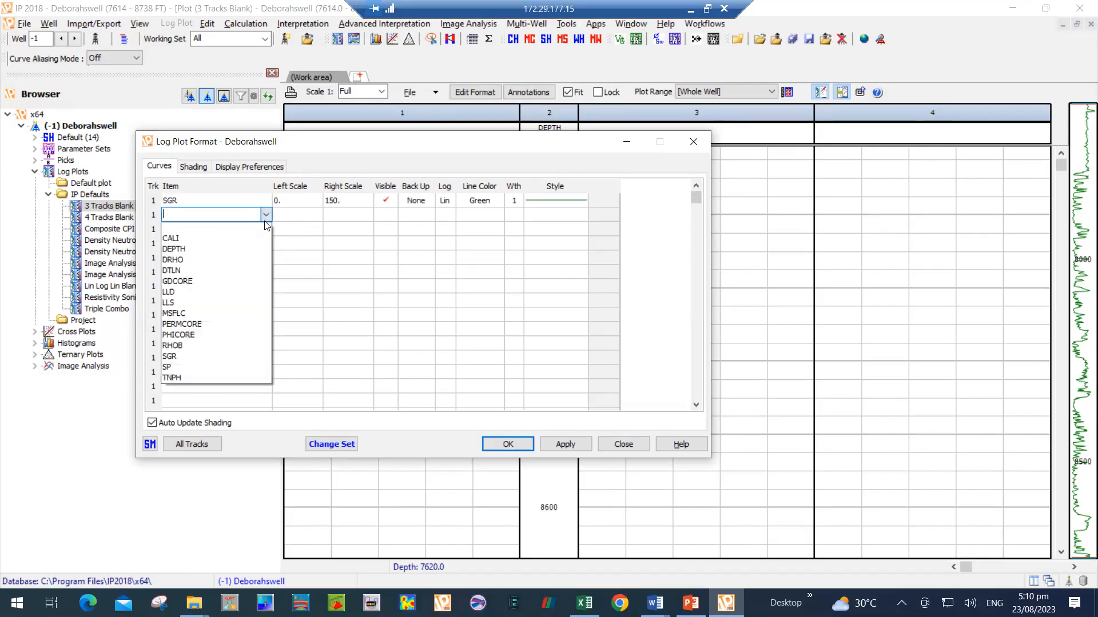
left_click(236, 249)
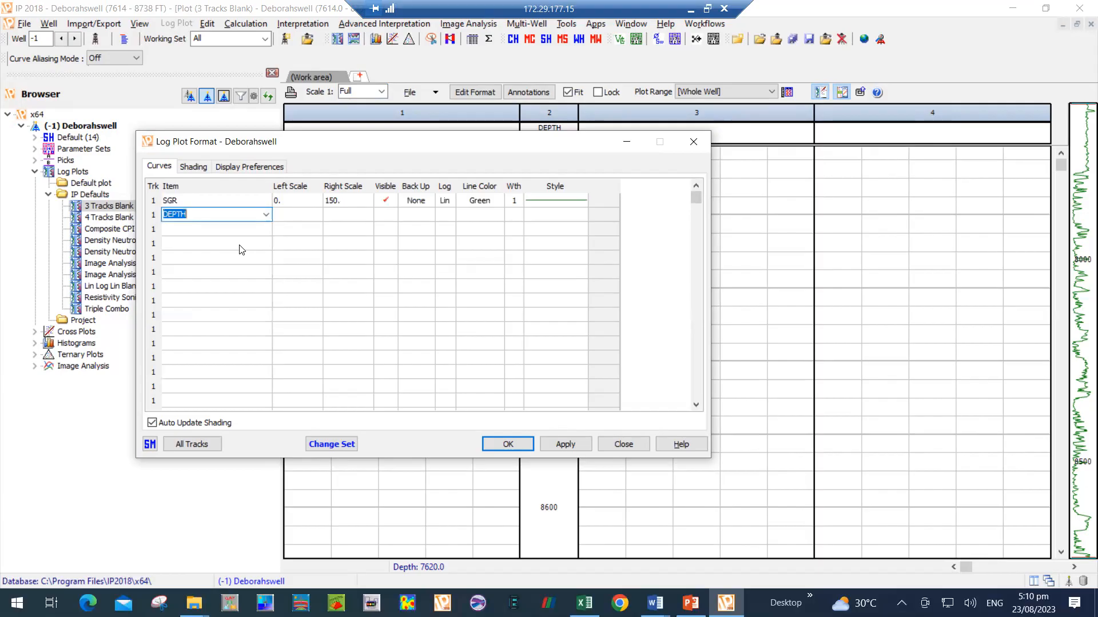
left_click(266, 214)
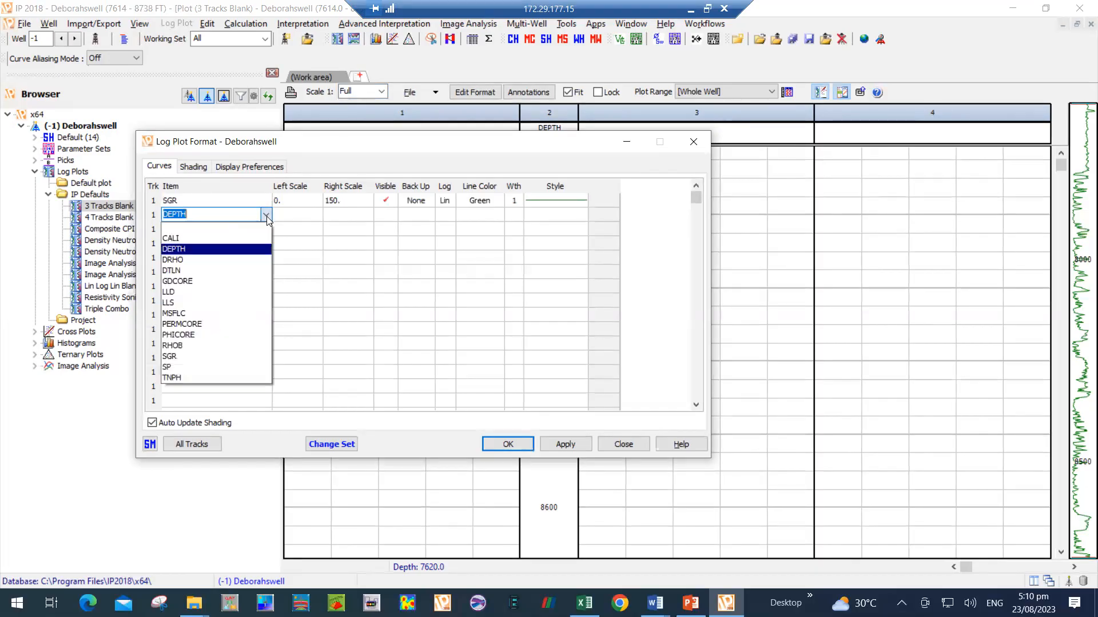
left_click(231, 241)
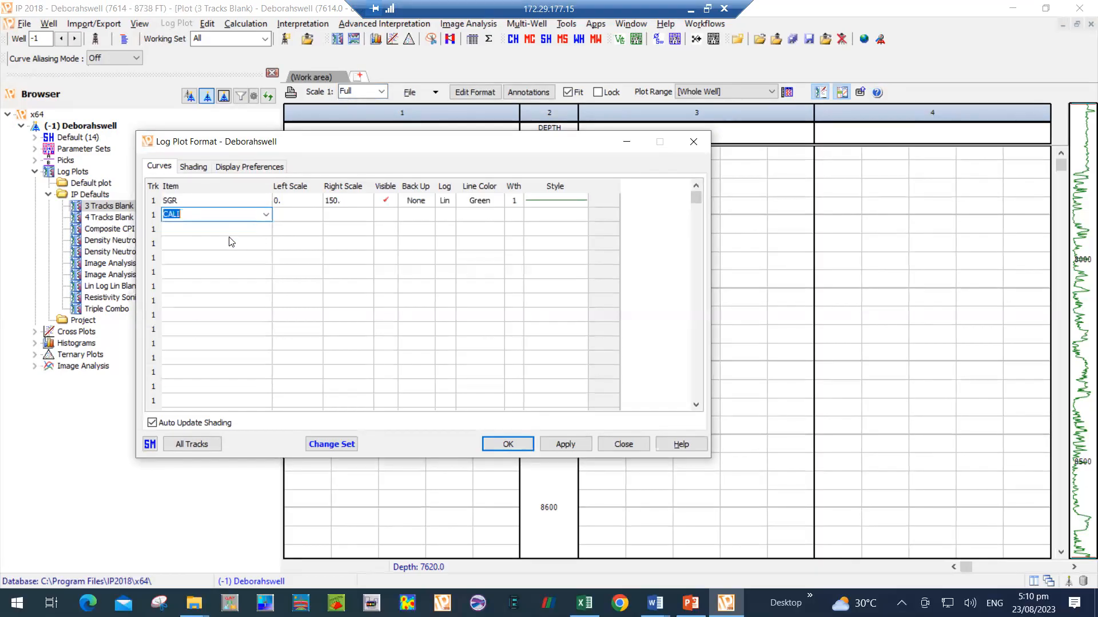
left_click(264, 248)
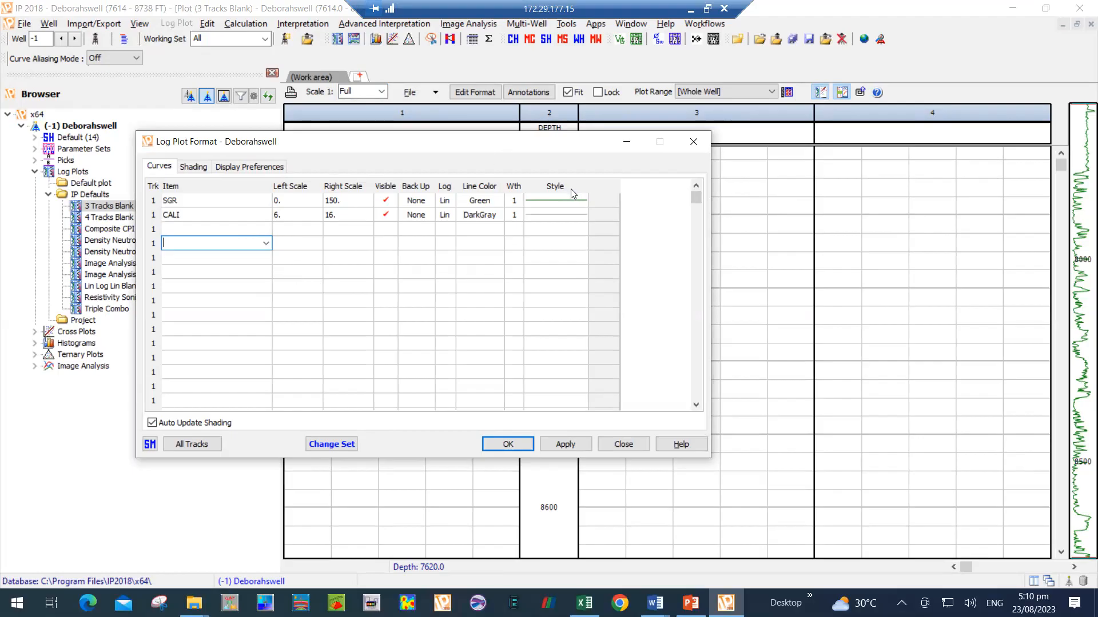
Step: Review the line styles available for the SGR curve, then apply the track 1 format and close its settings
left_click(576, 202)
left_click(580, 201)
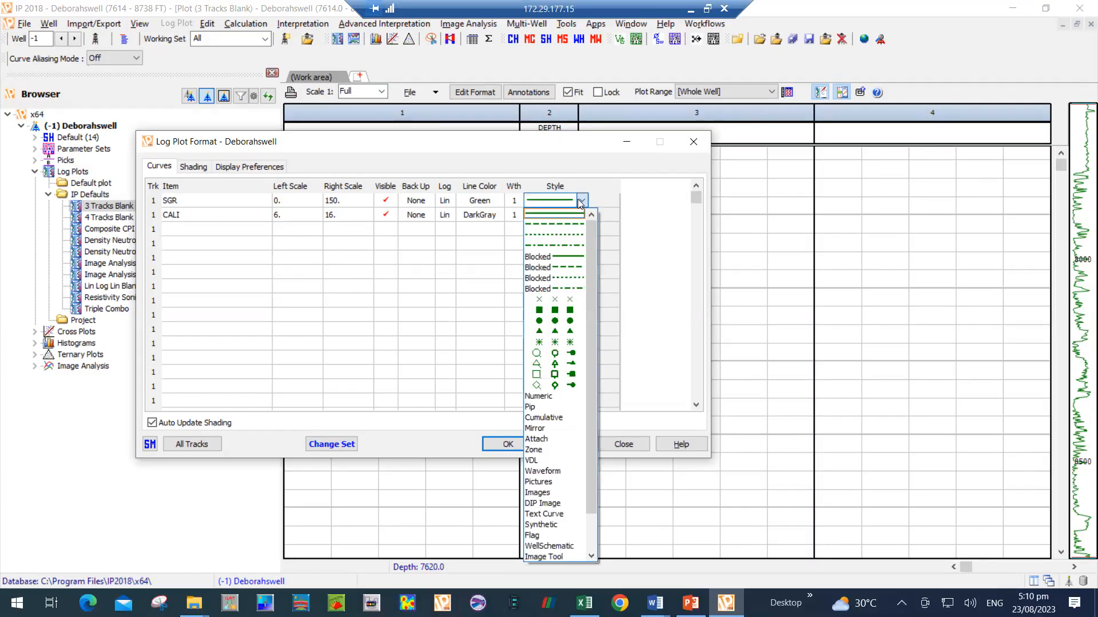
left_click(580, 201)
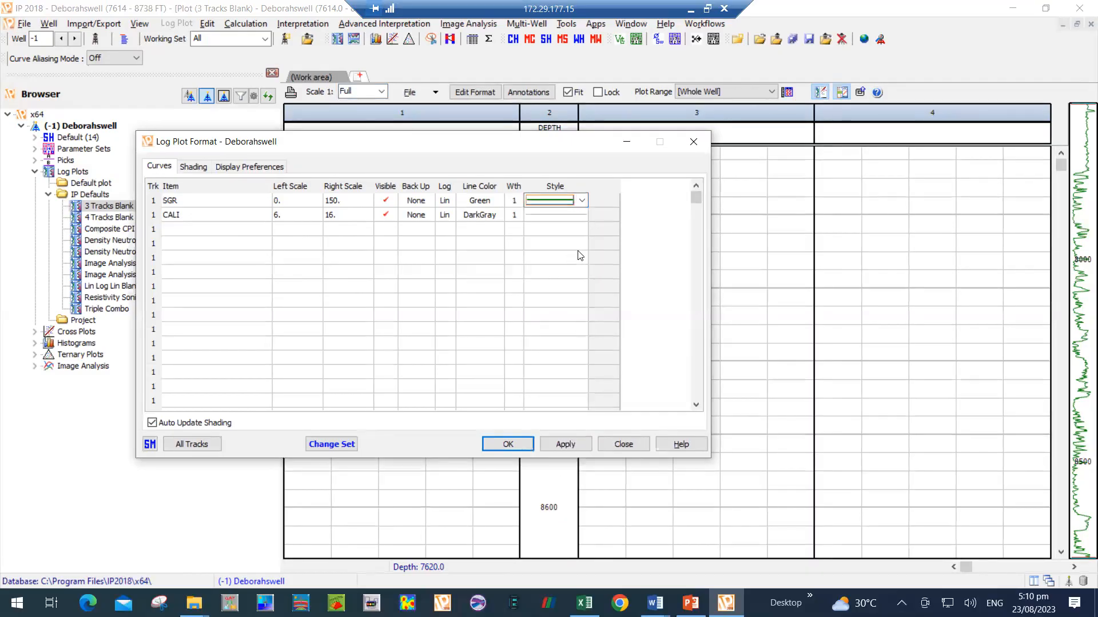
left_click(566, 444)
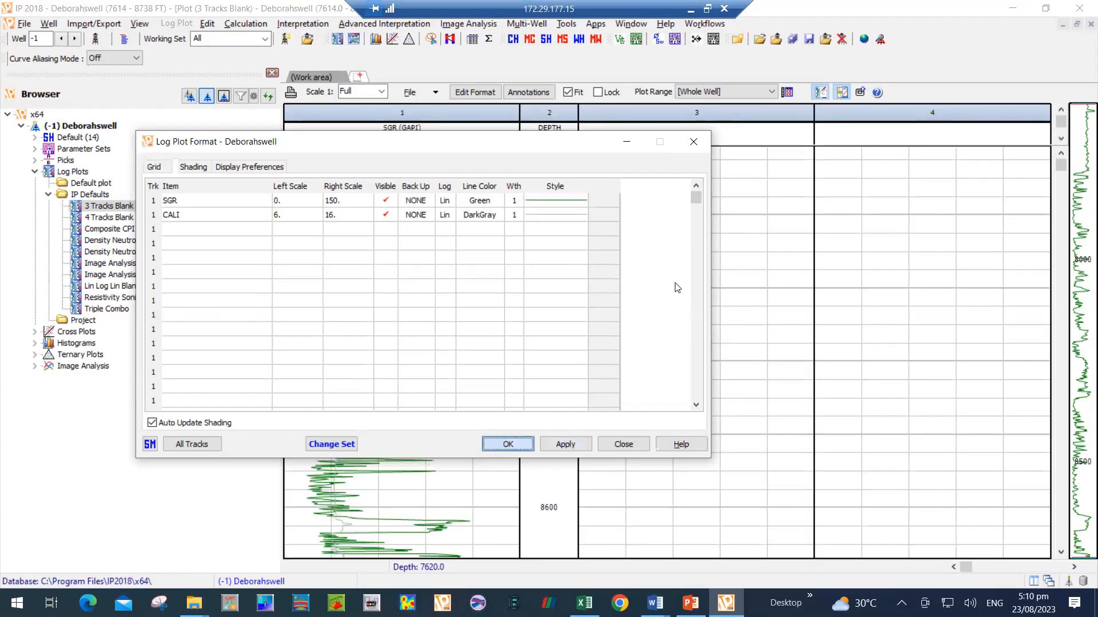
key("Return")
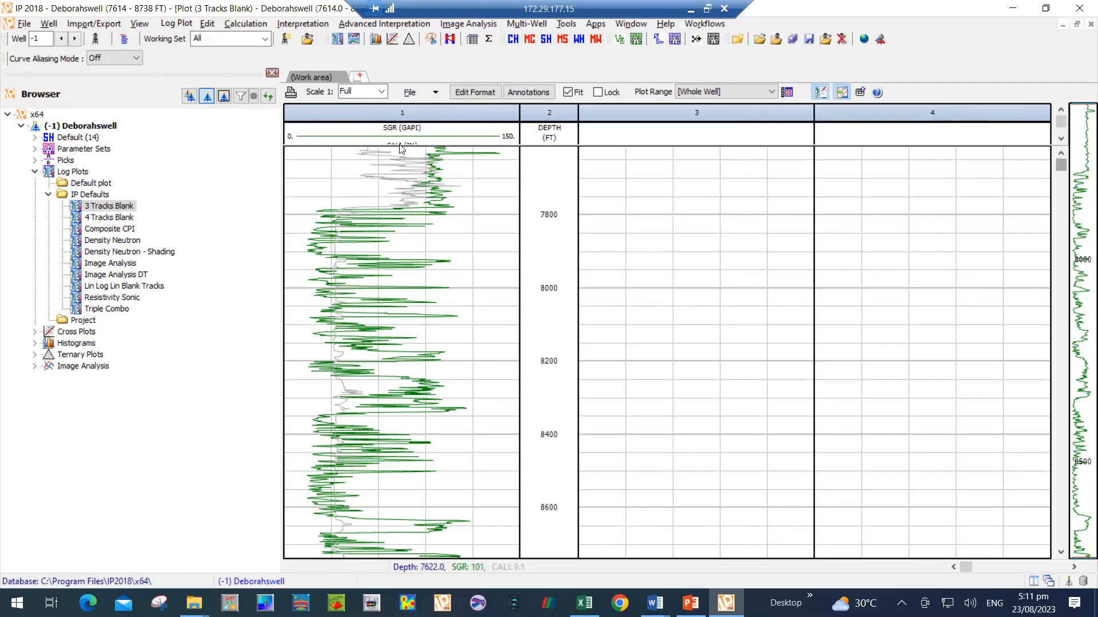
Step: Open the Log Plot Format for track 3 and set LLD as its first curve
double_click(629, 119)
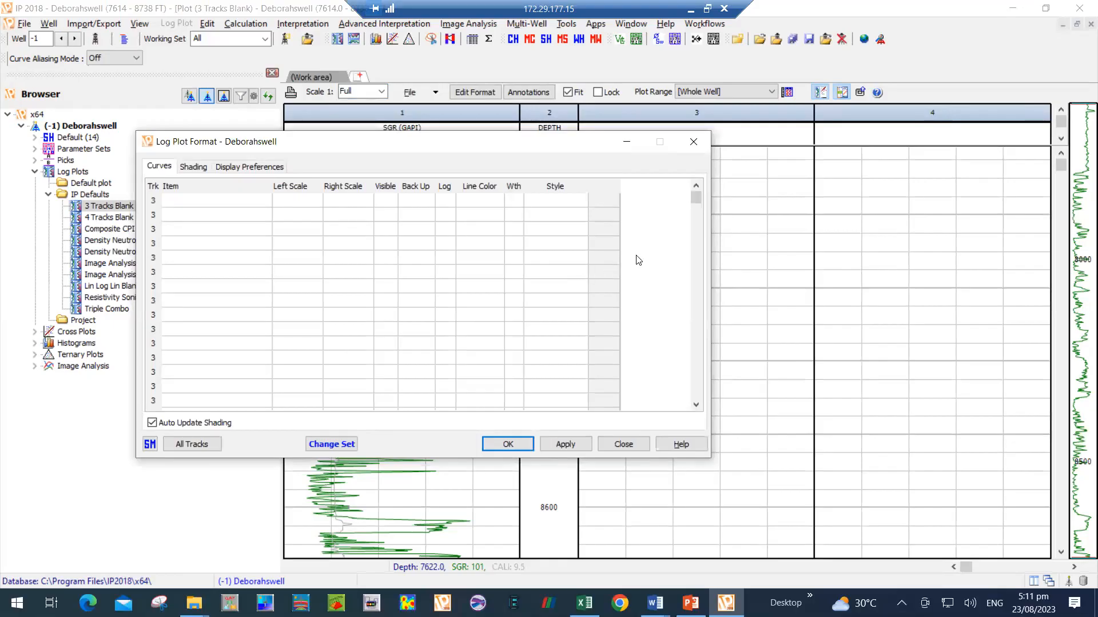
left_click(267, 203)
left_click(266, 200)
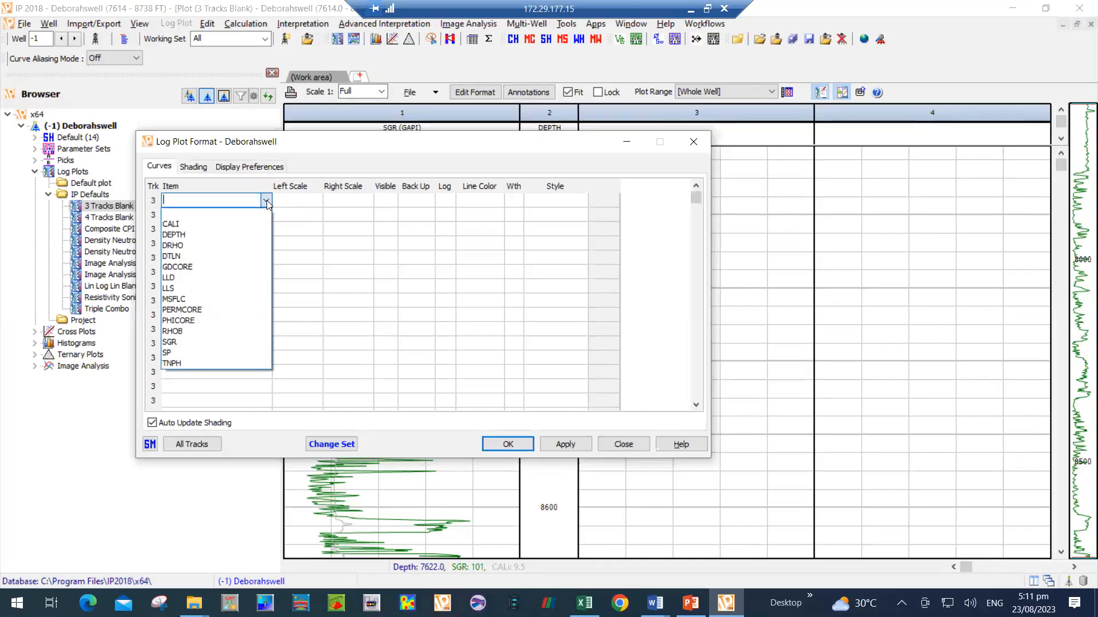
left_click(204, 279)
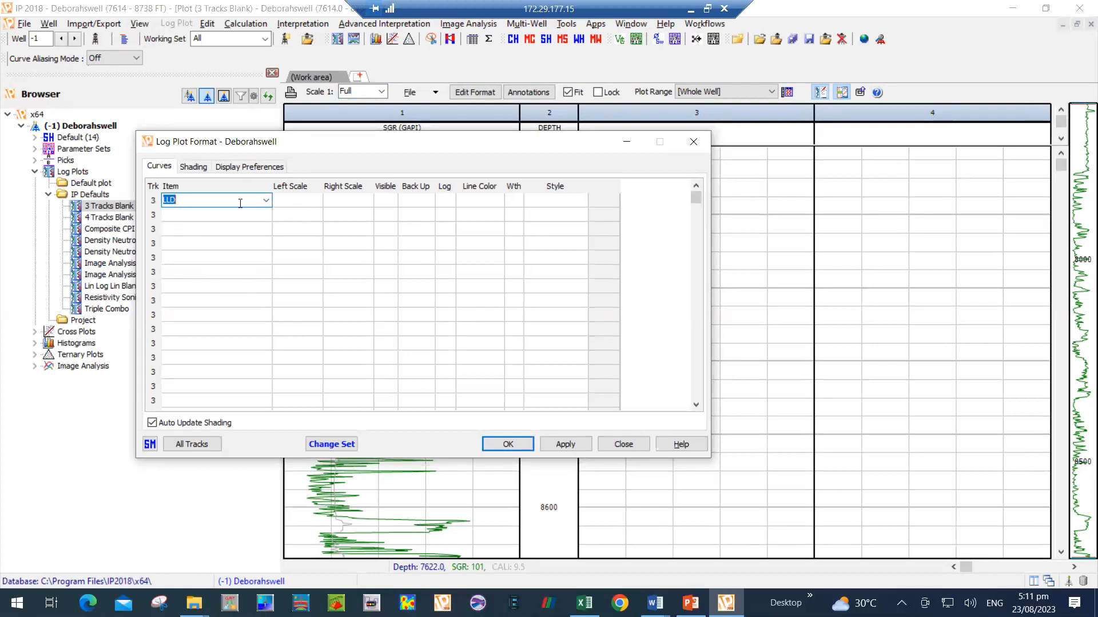
Step: Add LLS as the second curve of track 3, then apply the format and close its settings
left_click(274, 217)
left_click(267, 216)
left_click(267, 215)
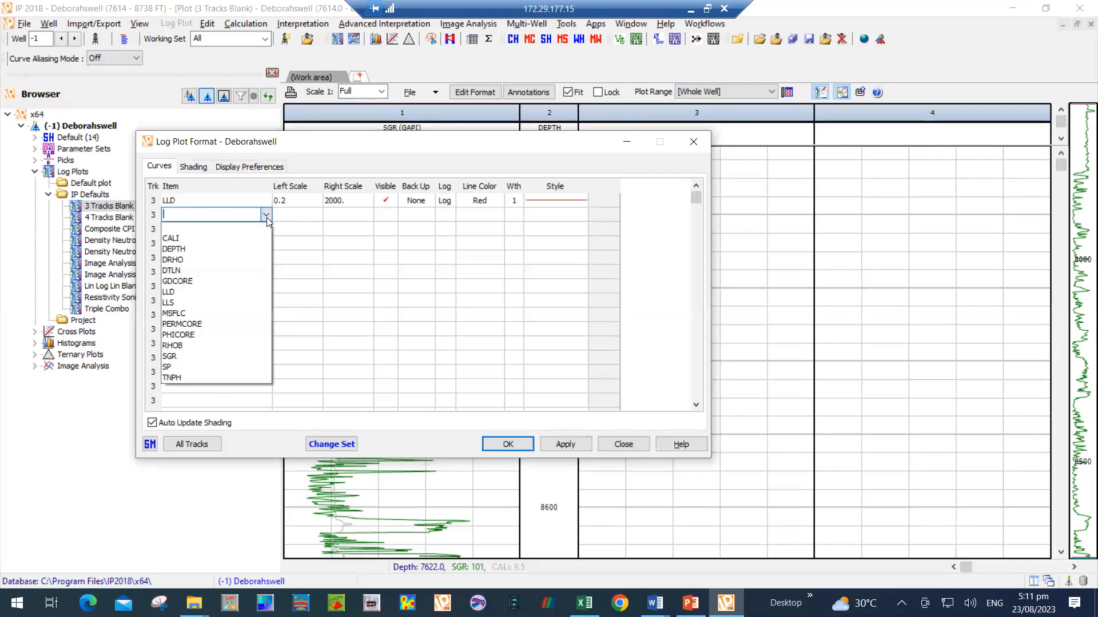
left_click(219, 307)
left_click(216, 274)
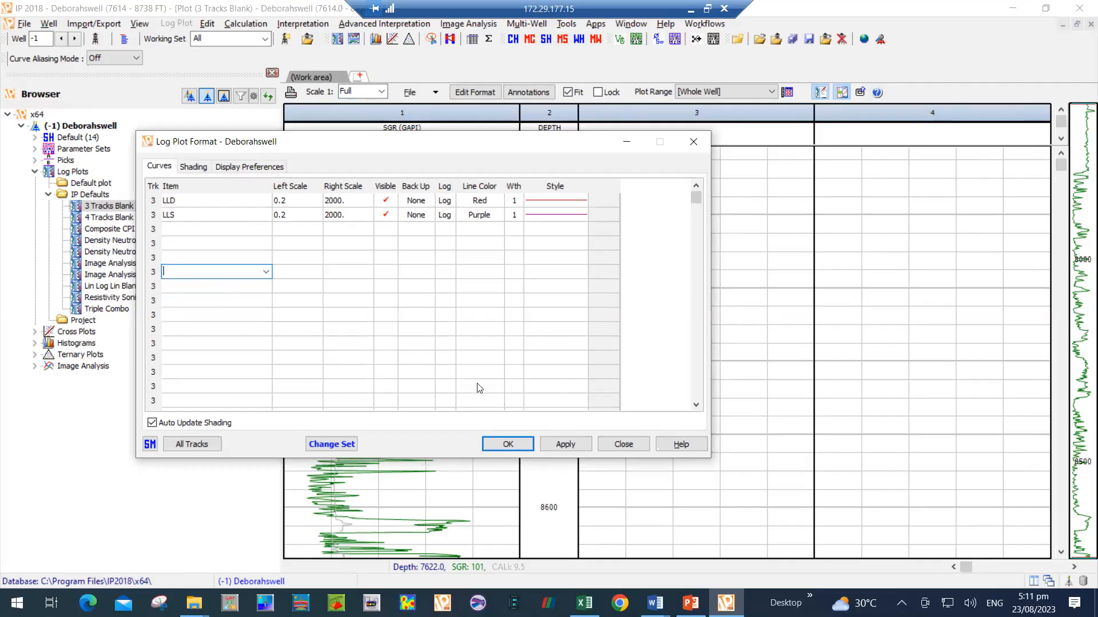
left_click(564, 444)
left_click(509, 445)
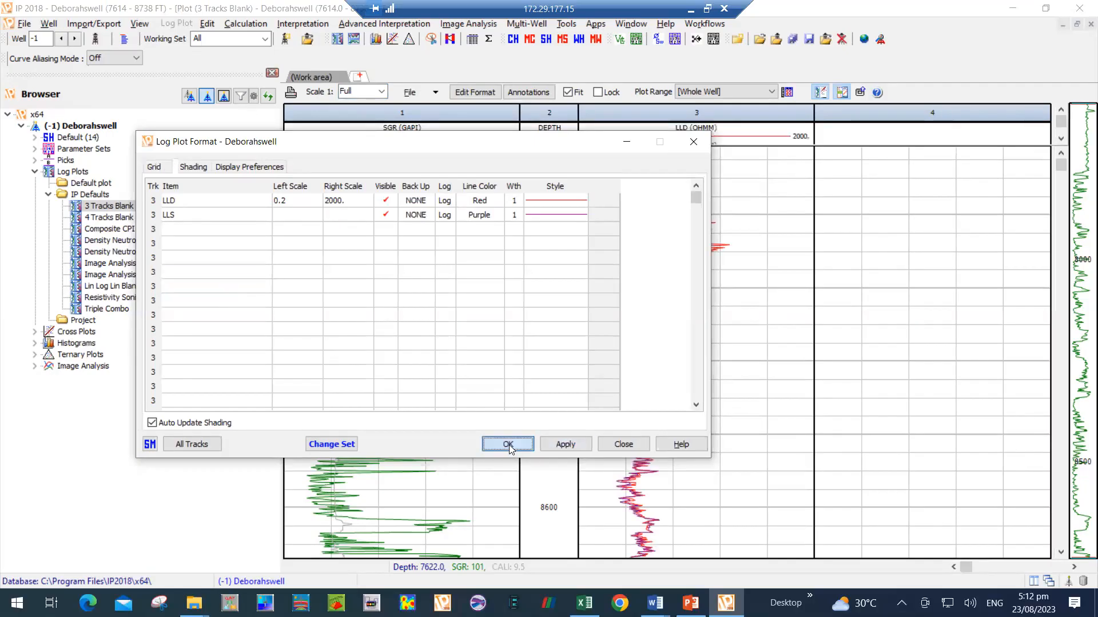
Step: Open the Log Plot Format for track 4 and set RHOB as its first curve
double_click(970, 122)
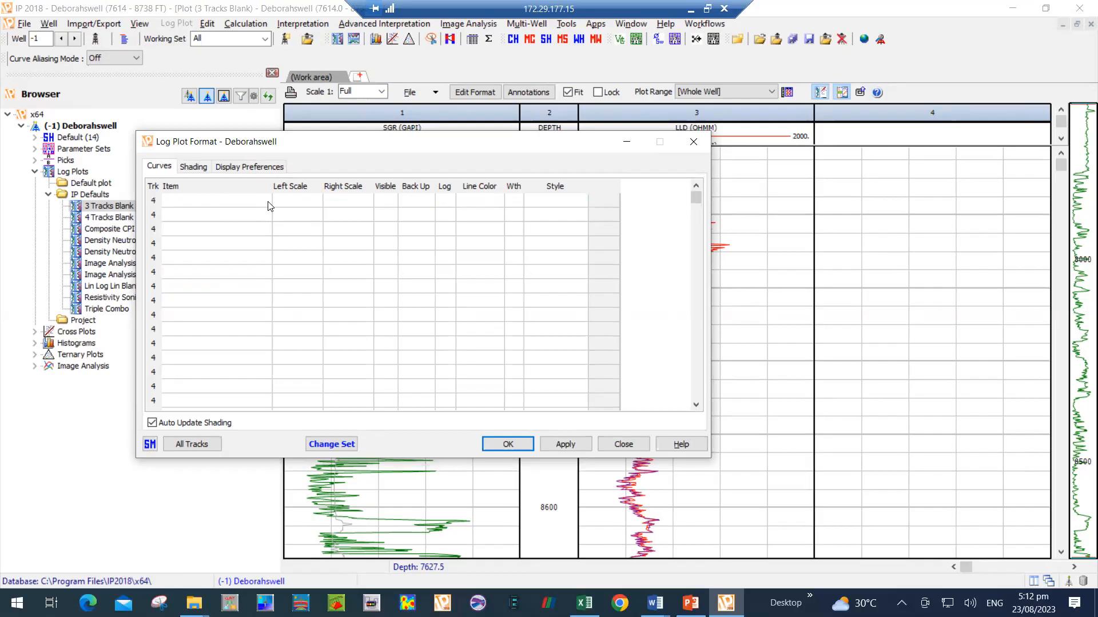
left_click(268, 201)
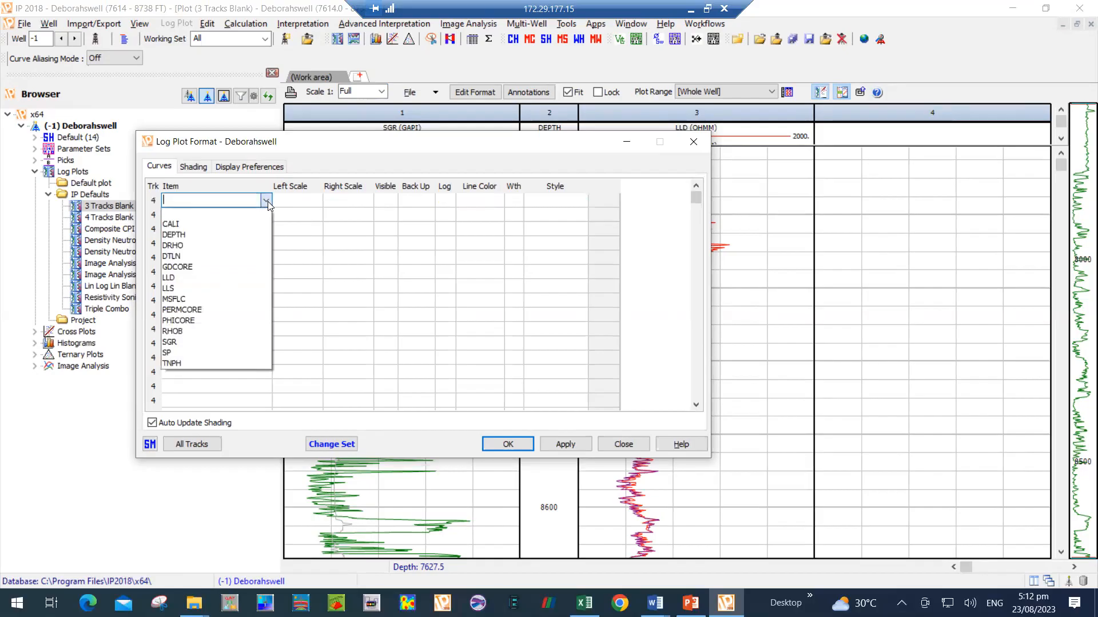
left_click(211, 331)
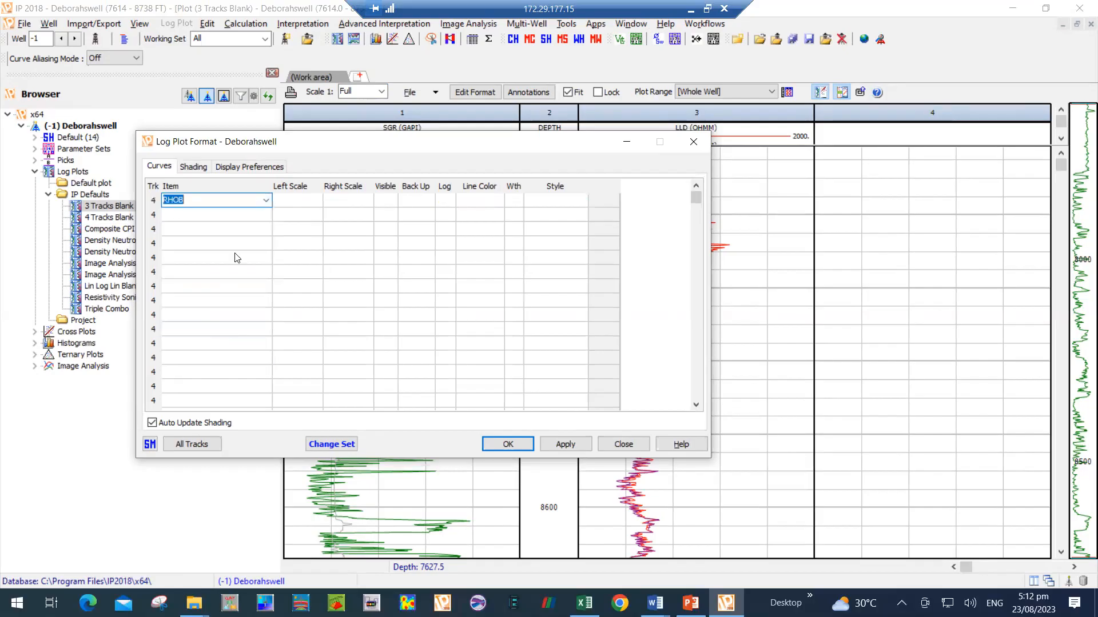
Step: Add TNPH as the second curve of track 4, then apply the format and close its settings
left_click(268, 221)
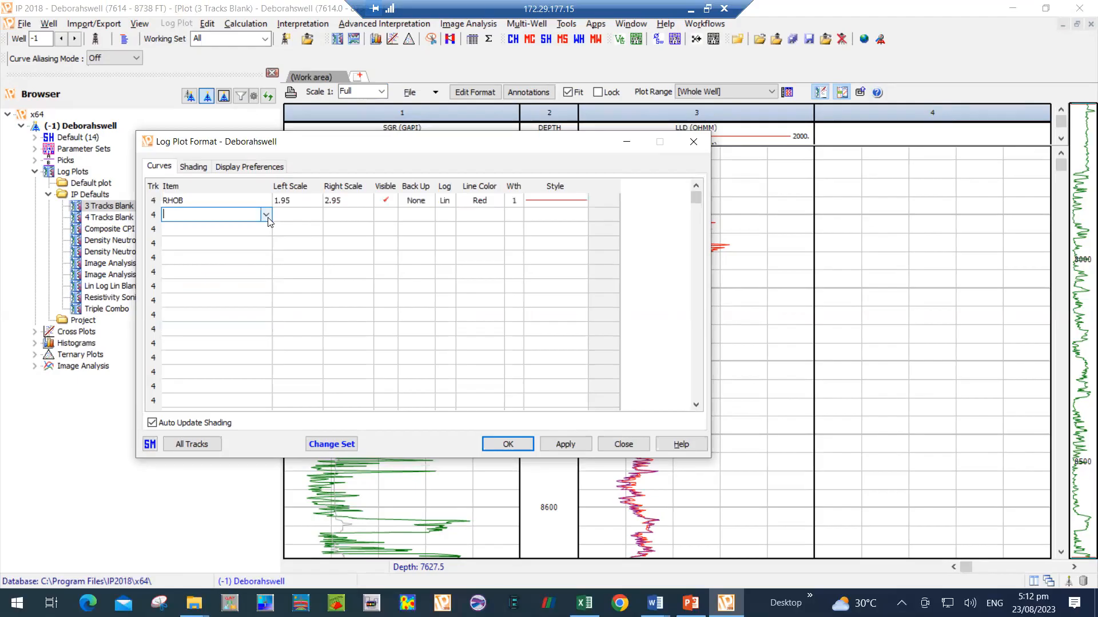
left_click(268, 218)
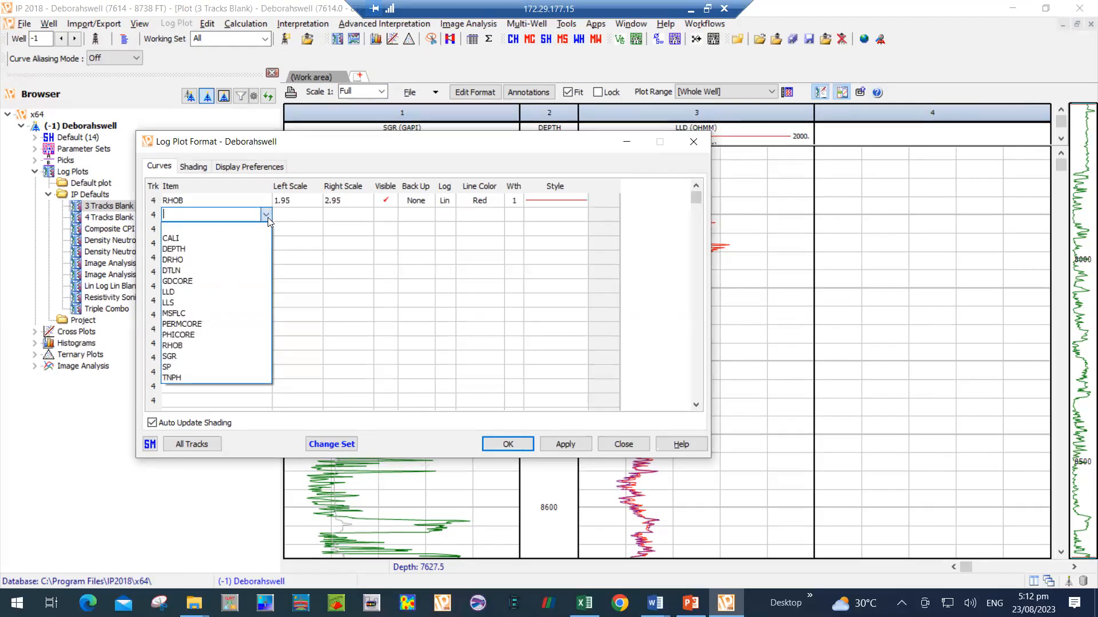
left_click(199, 379)
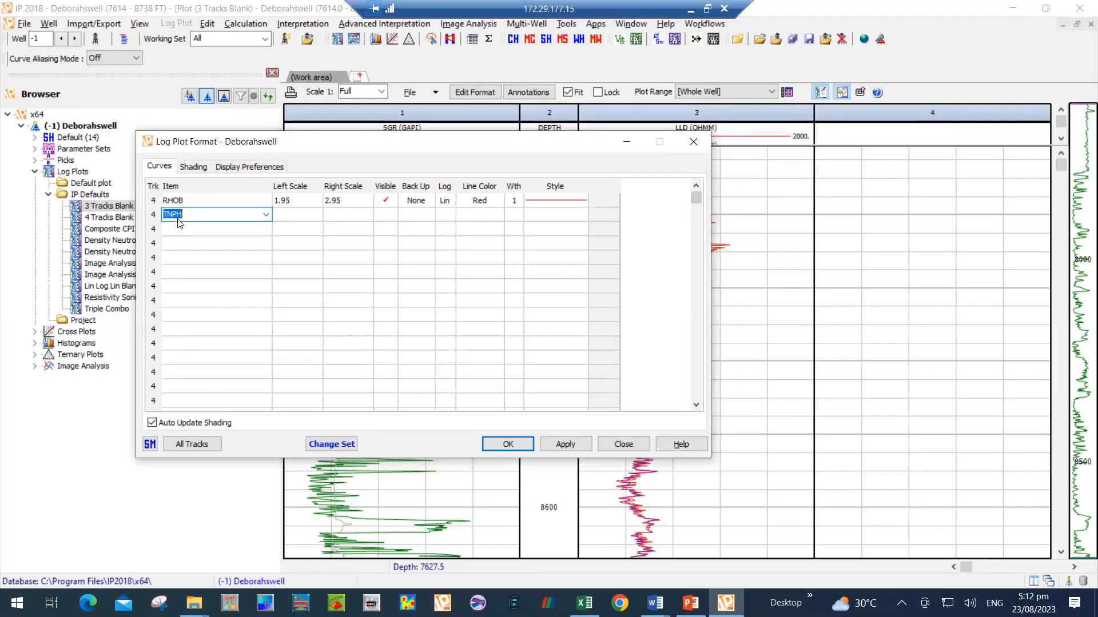
left_click(217, 286)
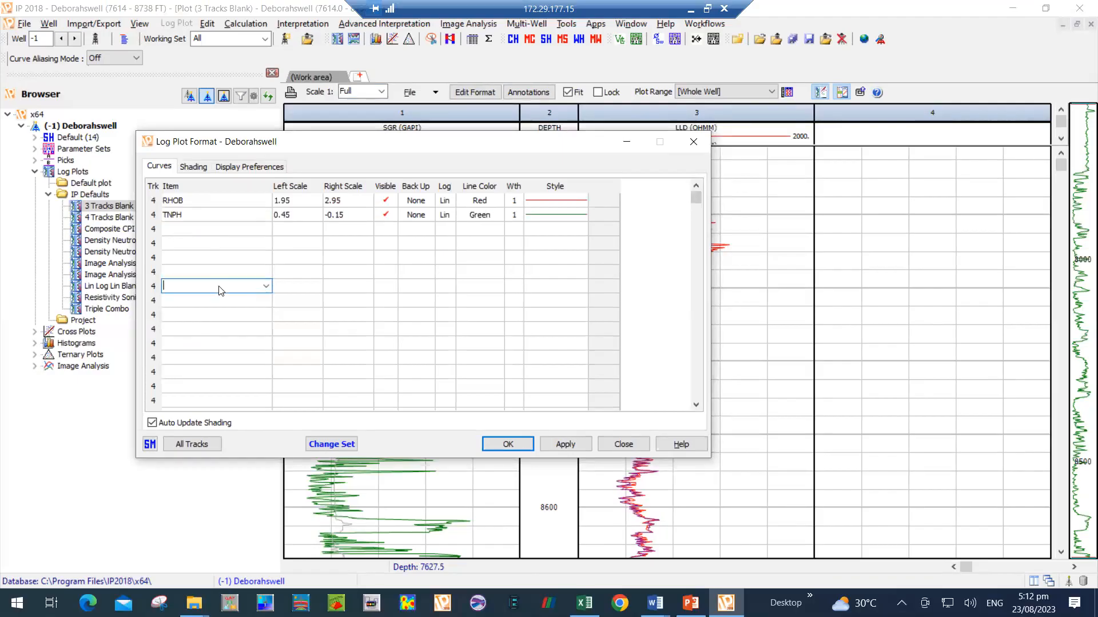
left_click(575, 443)
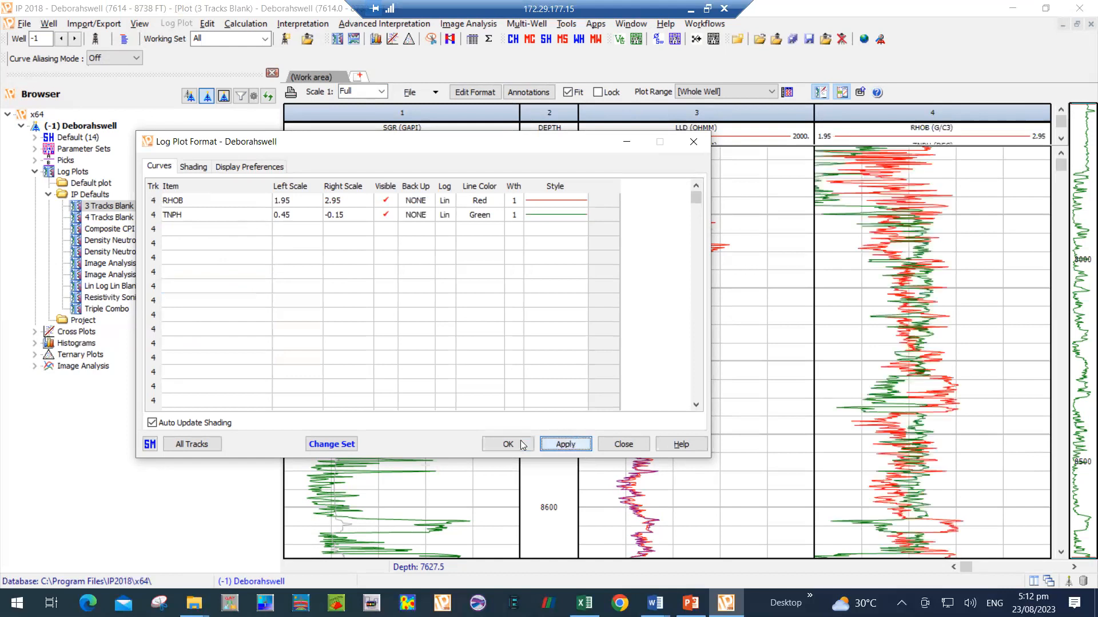
left_click(505, 444)
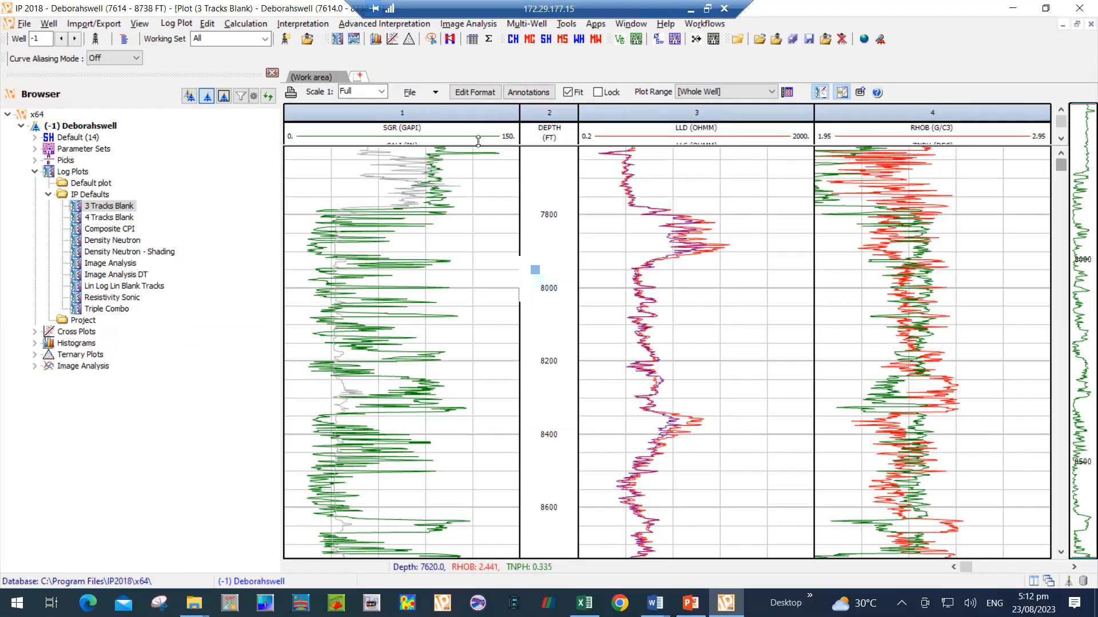
Step: Enlarge the plot's curve header area so that both curves of each track fit in it
left_click_drag(479, 149, 487, 184)
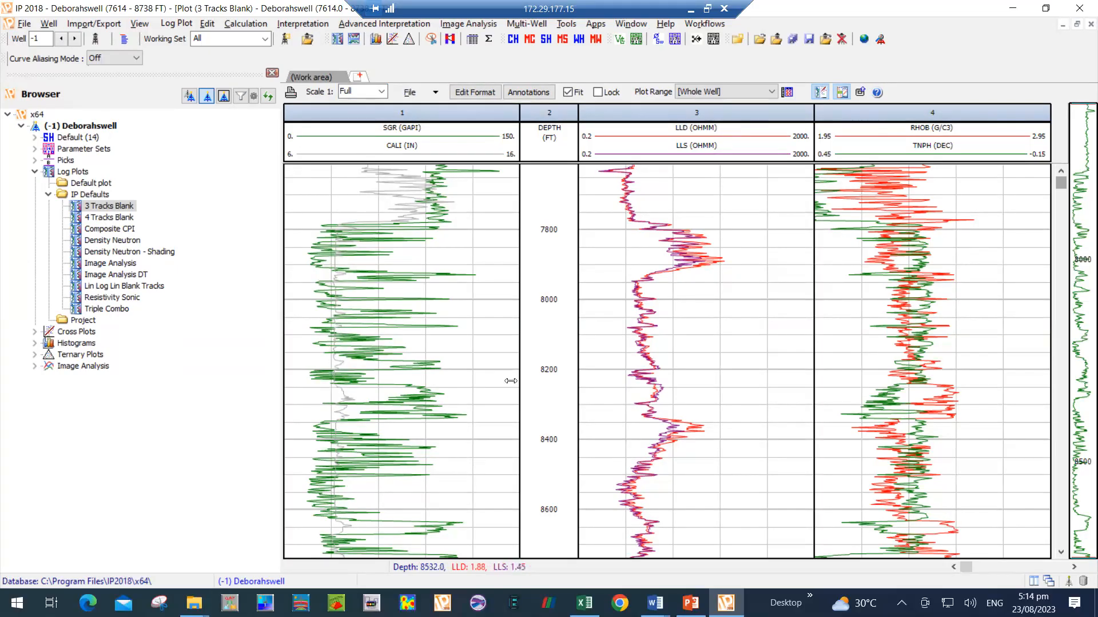
Step: View the log plot at a vertical scale of 1:1000 from the upper interval down to the base of the well
left_click(381, 91)
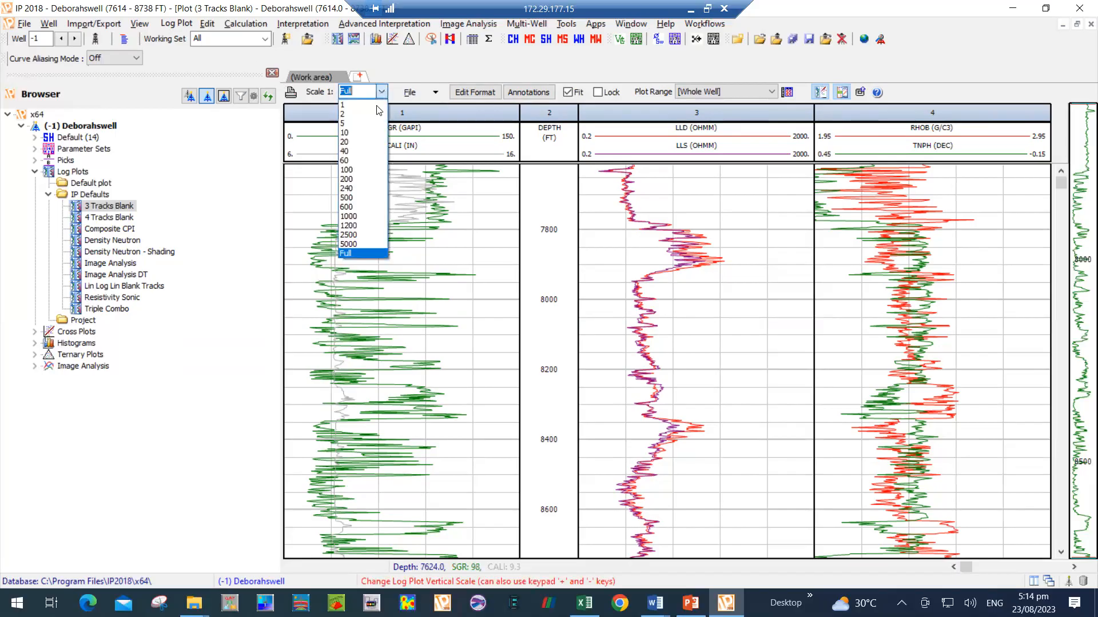
left_click(360, 217)
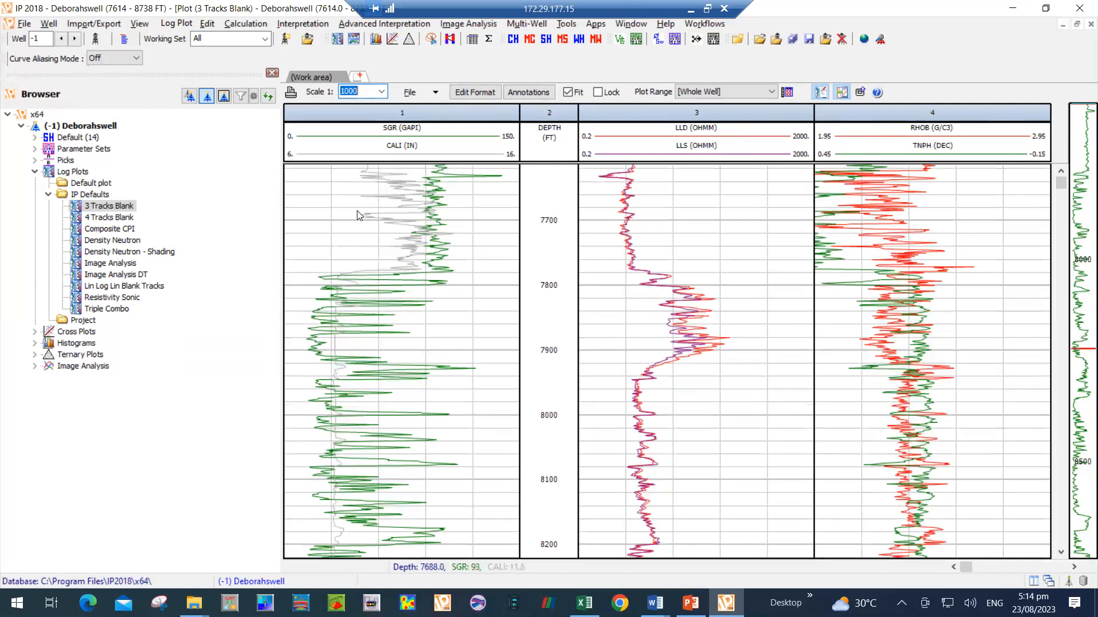
scroll(533, 223, "down", 3)
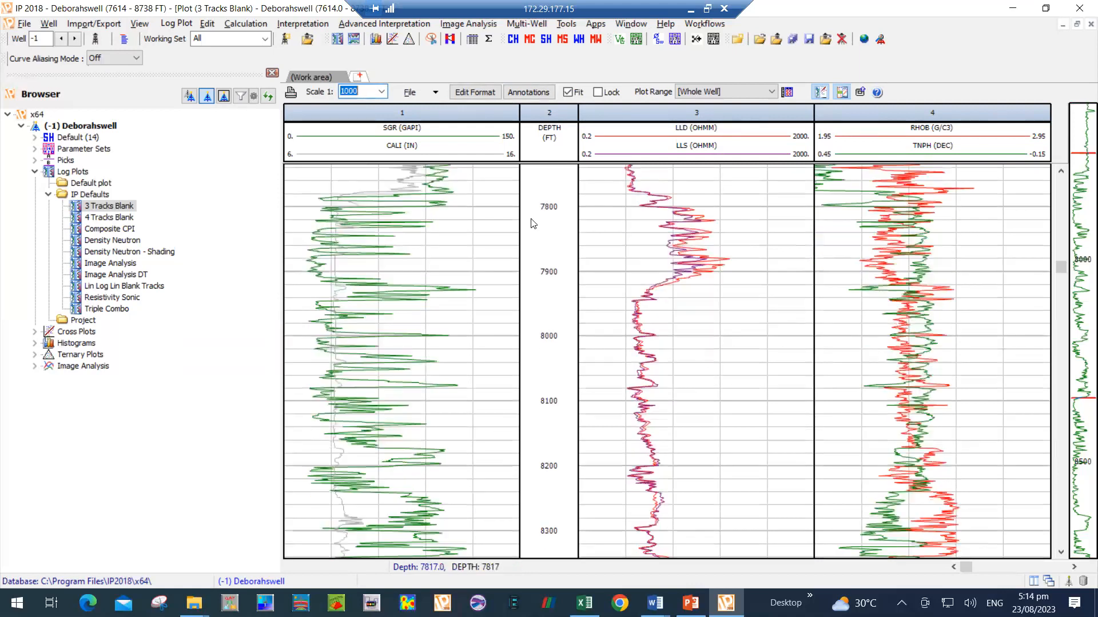
scroll(533, 223, "down", 5)
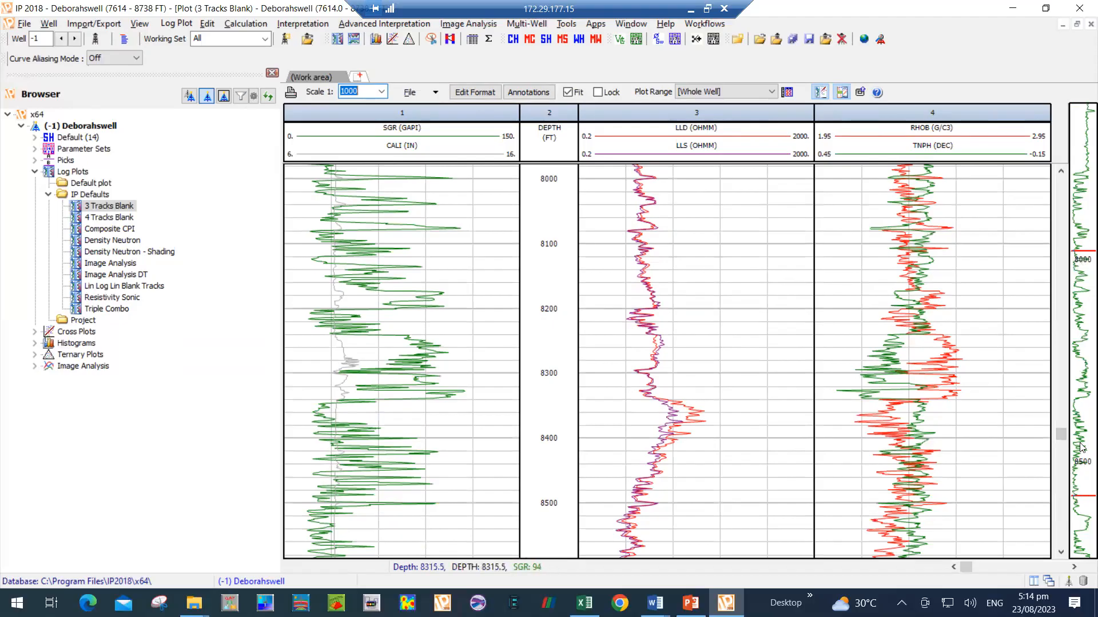
scroll(657, 348, "down", 3)
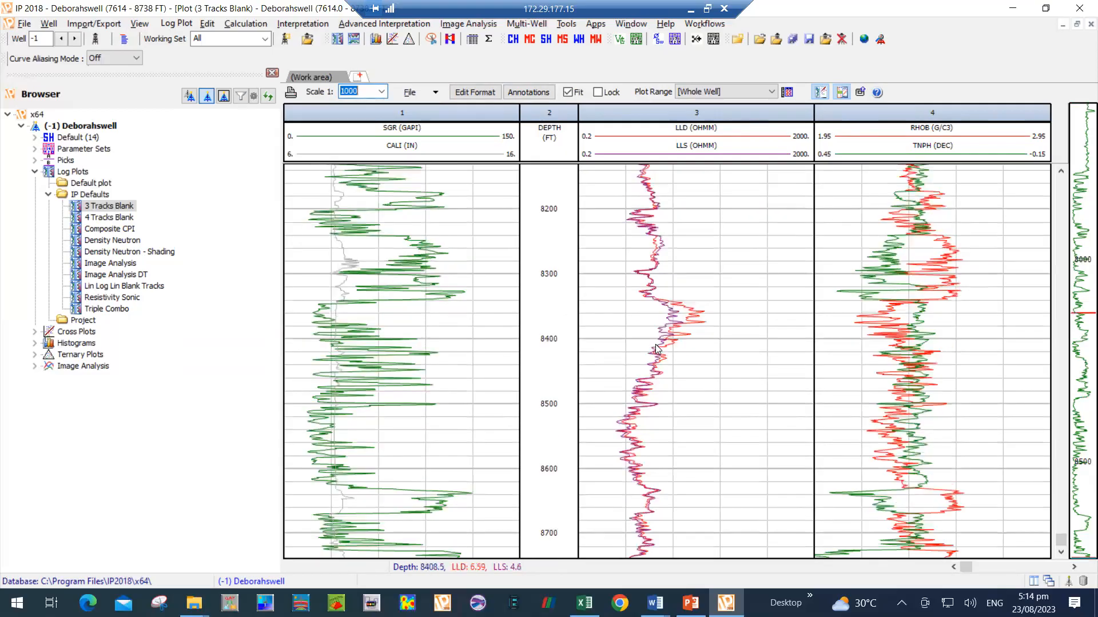
Step: Inspect the curves at a vertical scale of 1:100 and return the log plot to the Full scale
left_click(381, 92)
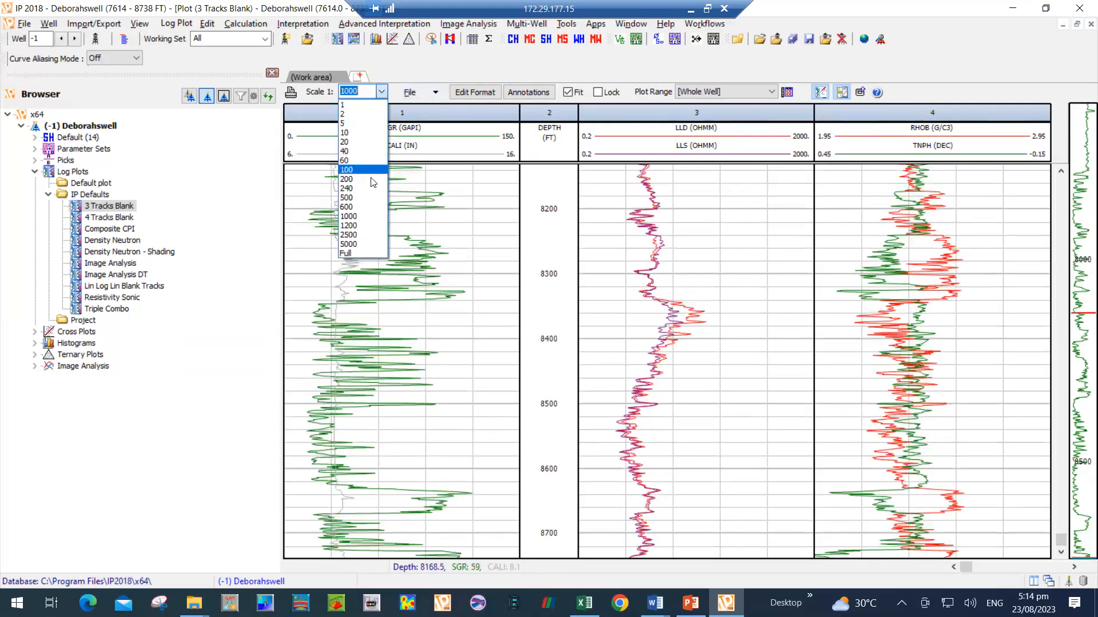
left_click(355, 170)
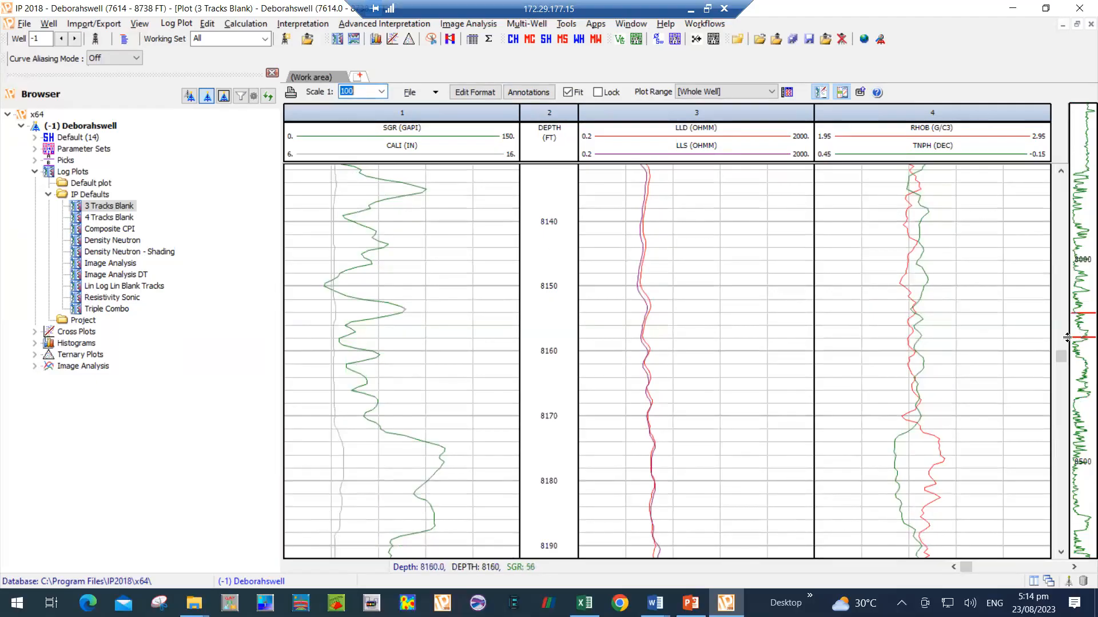
mouse_move(1084, 313)
left_mouse_down()
mouse_move(1083, 338)
mouse_move(1083, 315)
left_mouse_up()
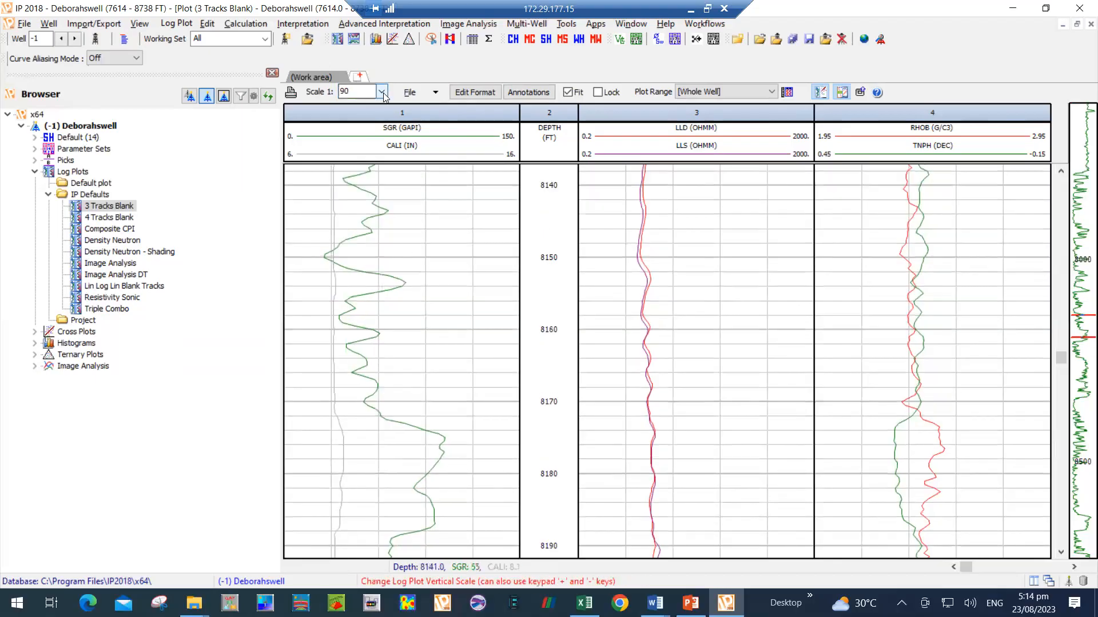
left_click(381, 95)
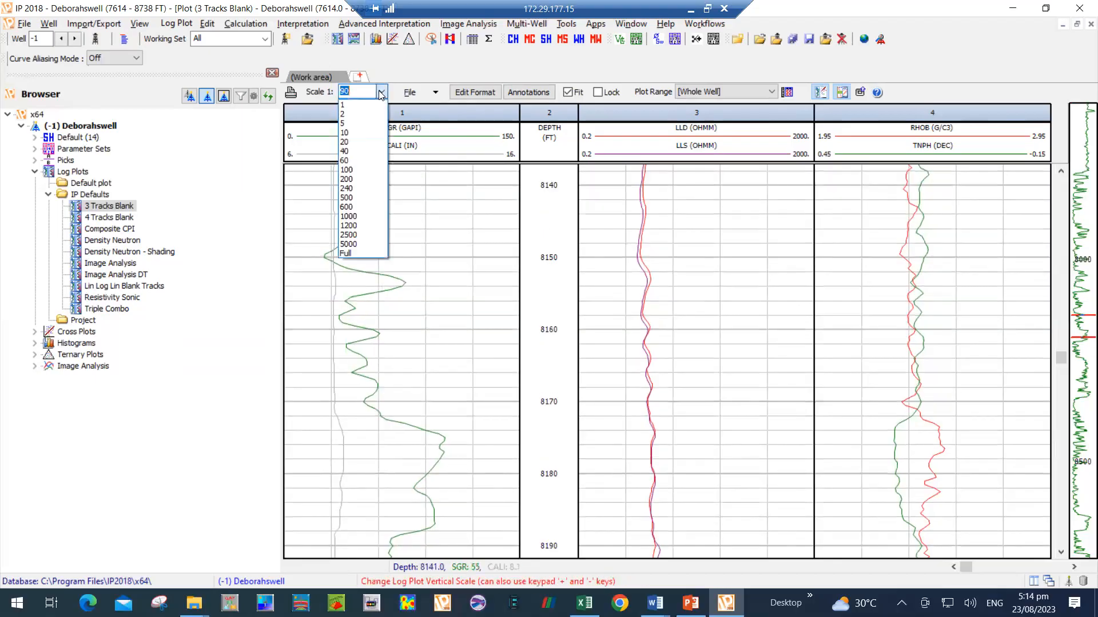
left_click(367, 258)
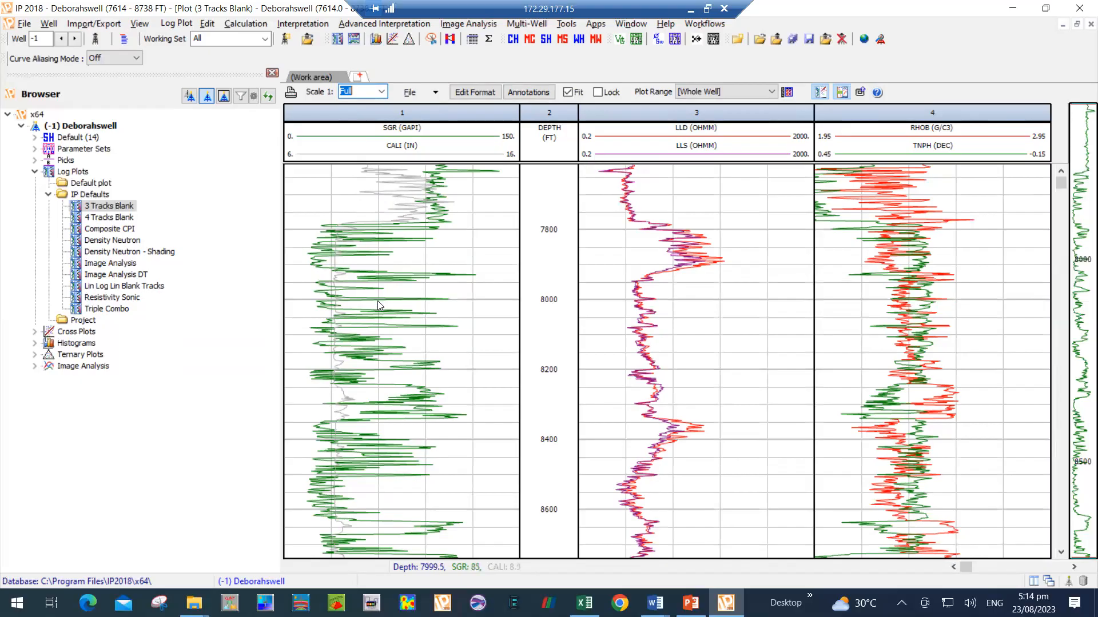
Step: Run a Clay Volume analysis using the Gamma Ray (SGR), Resistivity (LLD) and Density-Neutron (RHOB/TNPH) indicators
left_click(309, 25)
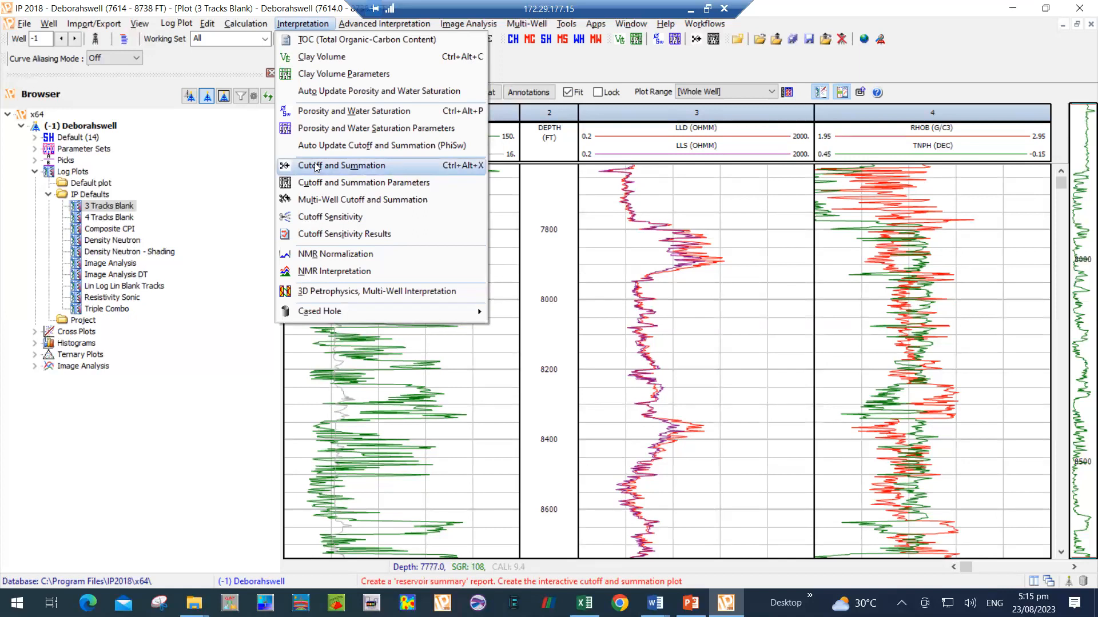
left_click(299, 58)
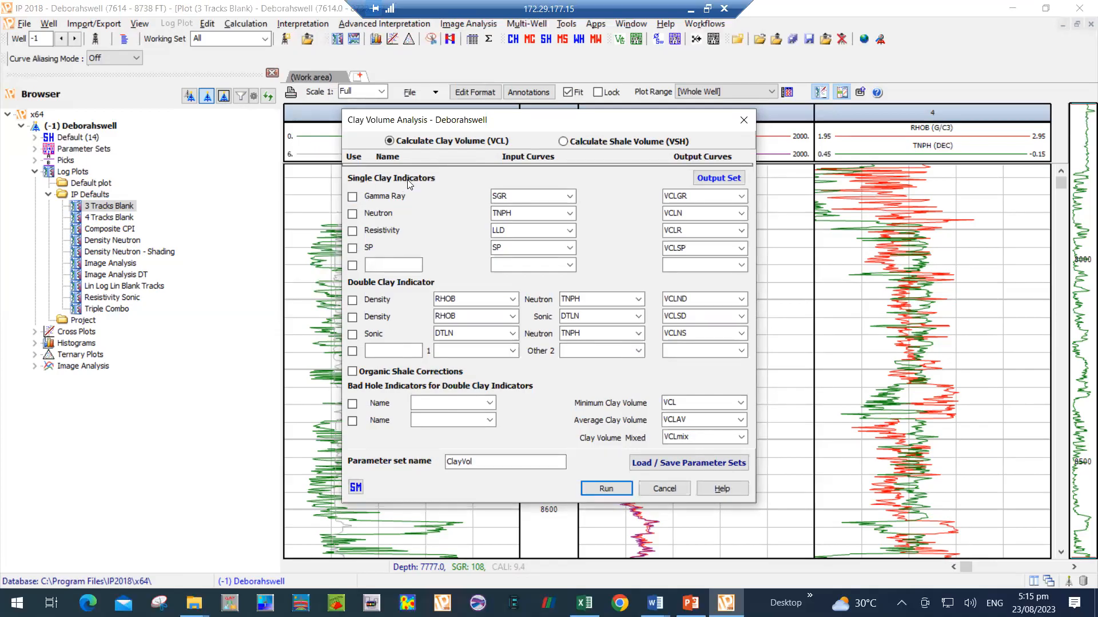
left_click(353, 198)
left_click(351, 231)
left_click(352, 301)
left_click(598, 487)
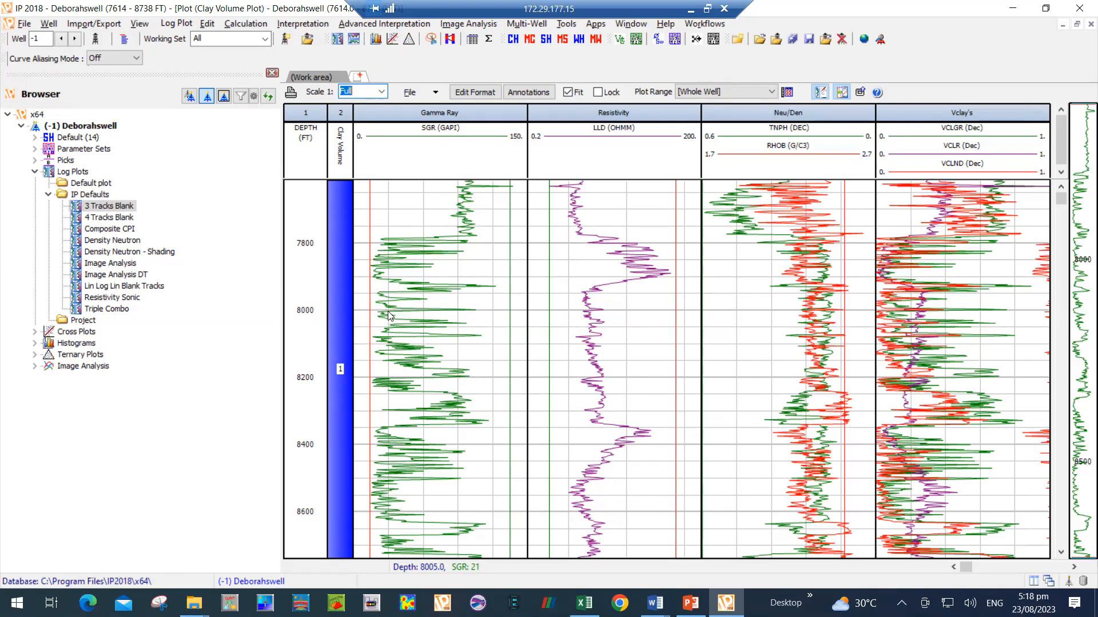
Step: Split the clay volume zone at about 7782 ft and split the part beneath it at about 7928 ft
right_click(336, 235)
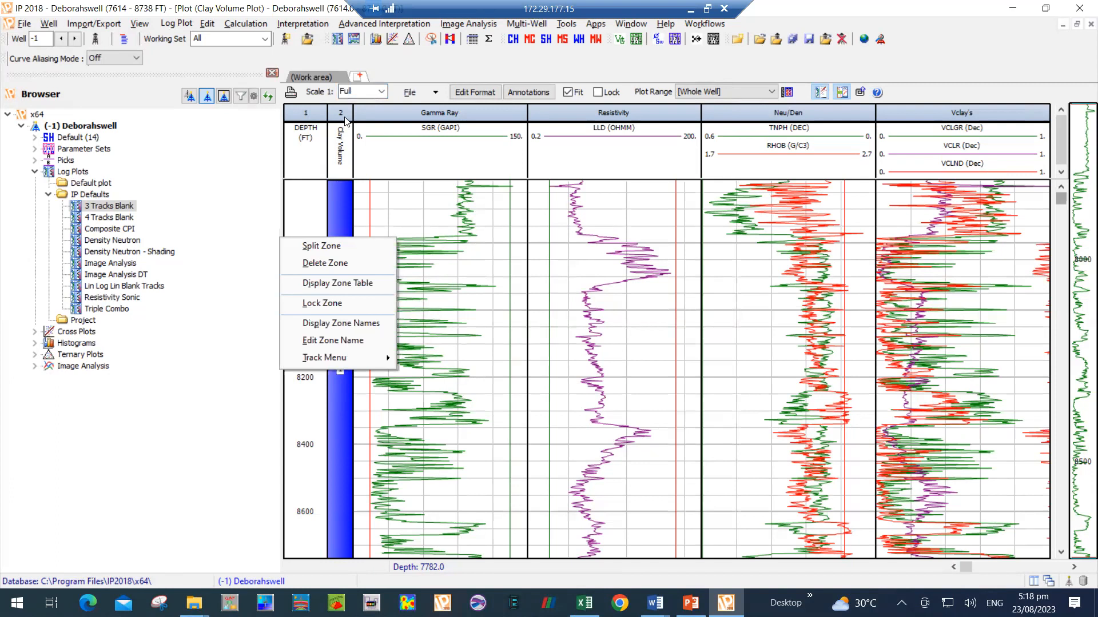
left_click(336, 250)
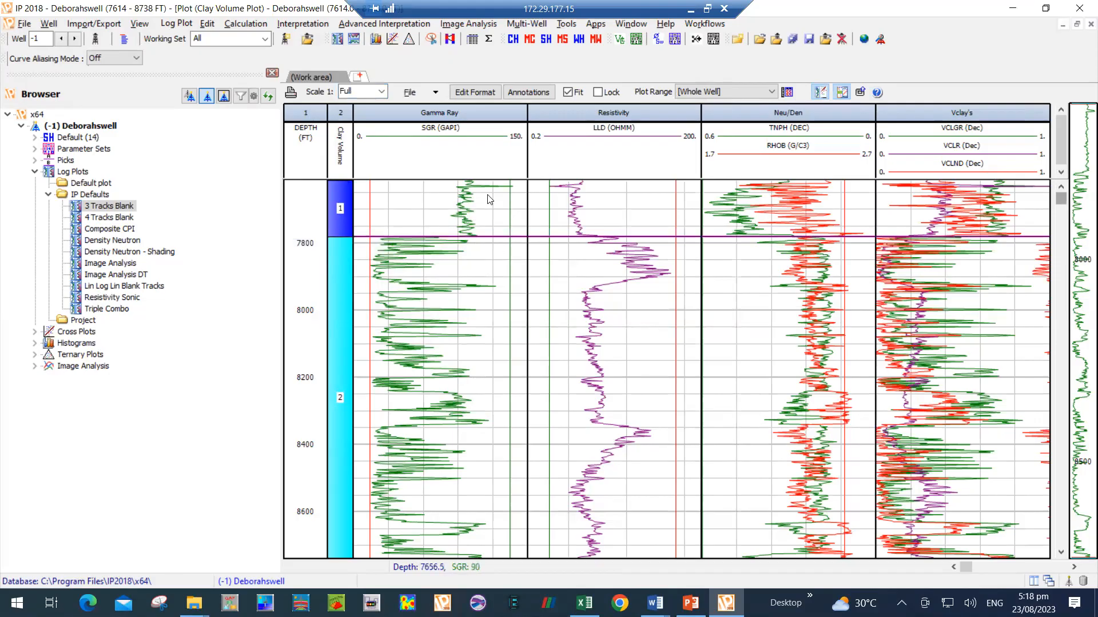
right_click(343, 295)
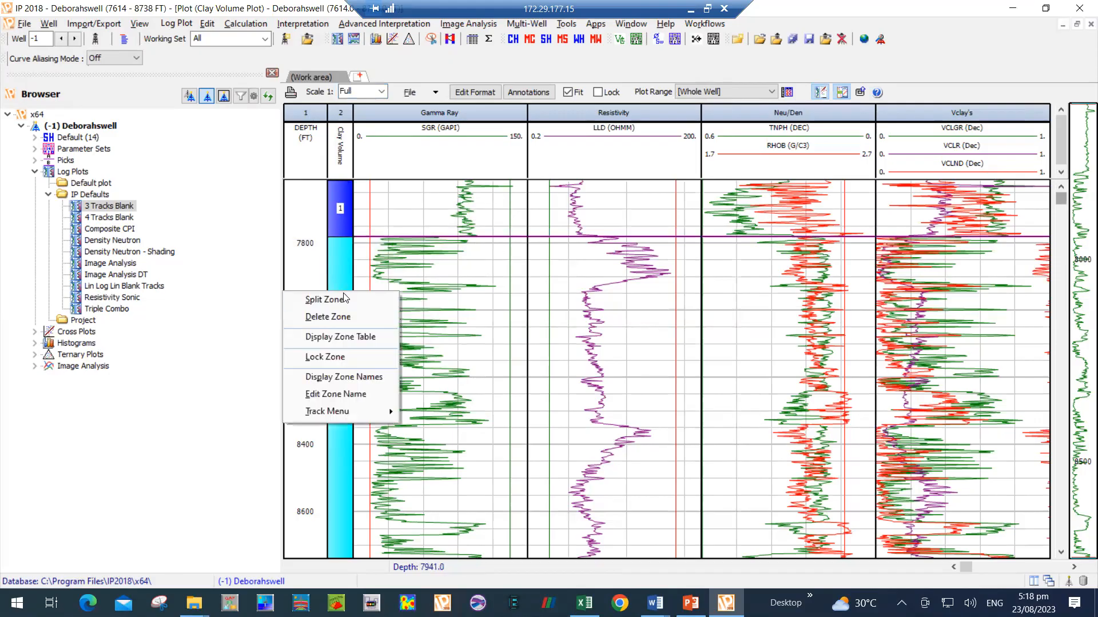
left_click(346, 301)
left_click_drag(348, 291, 347, 286)
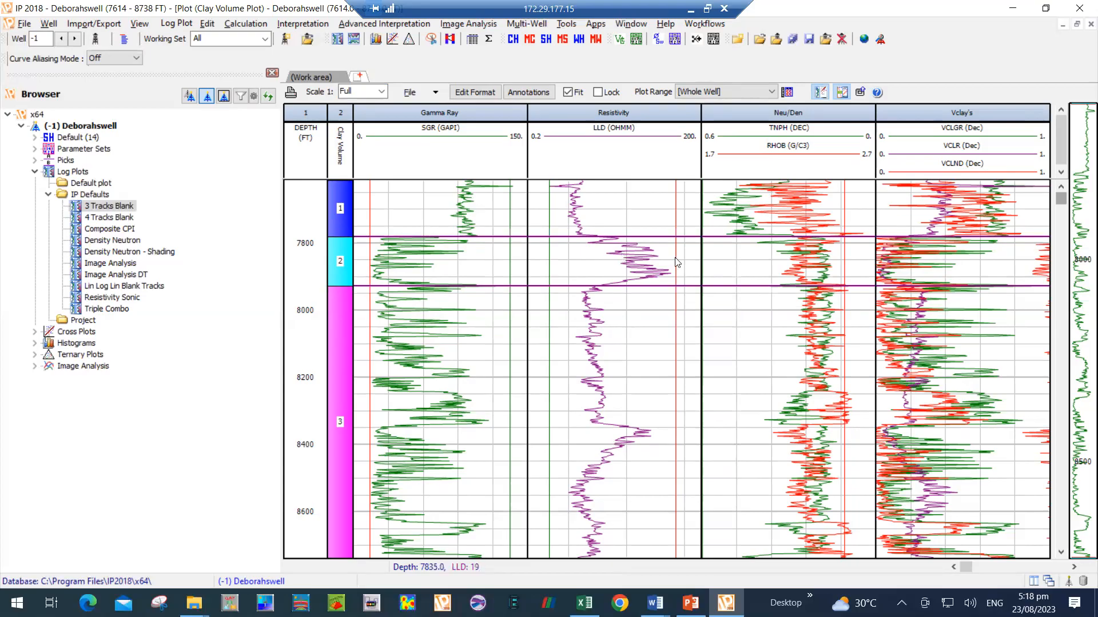
Step: Split zone 3 with its base at about 8330 ft and split zone 4 with its base at about 8430 ft
right_click(343, 328)
left_click(347, 334)
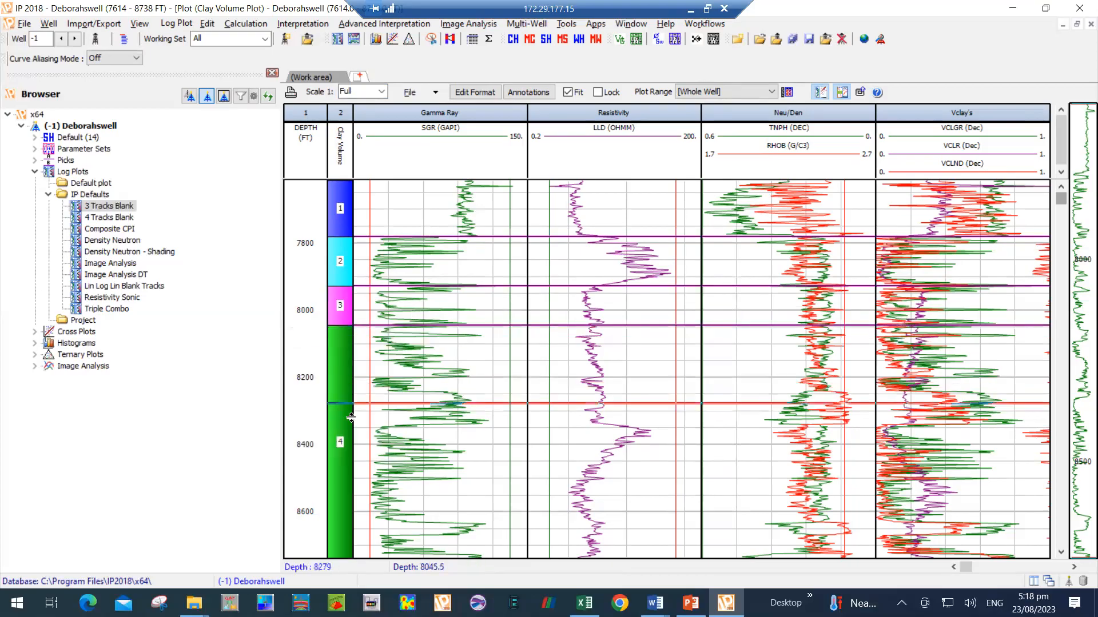
left_click(353, 420)
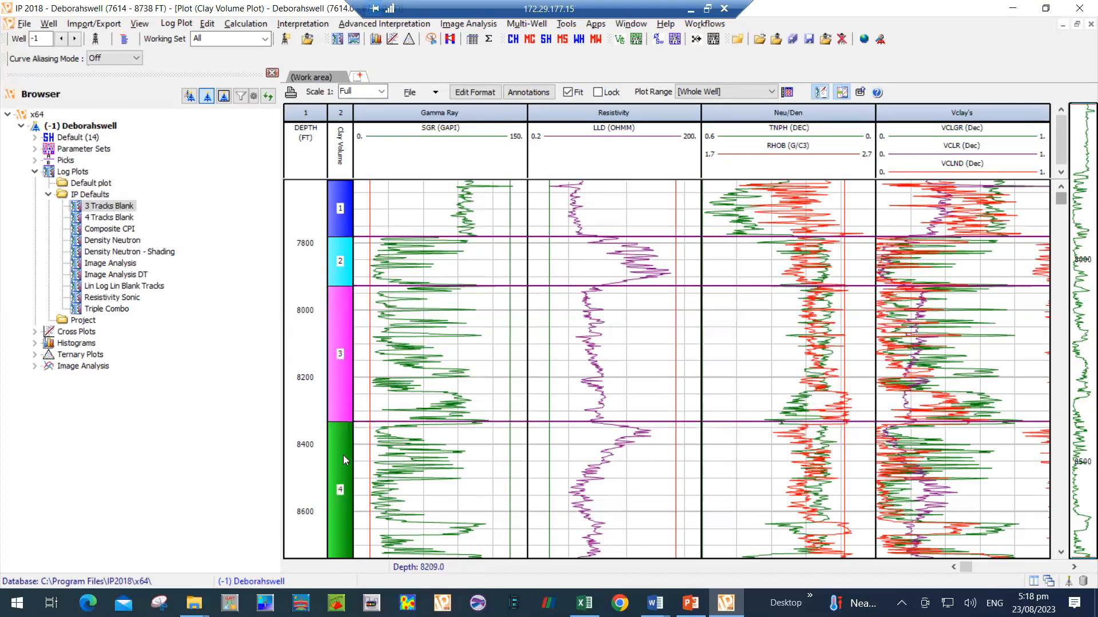
right_click(344, 456)
left_click(340, 341)
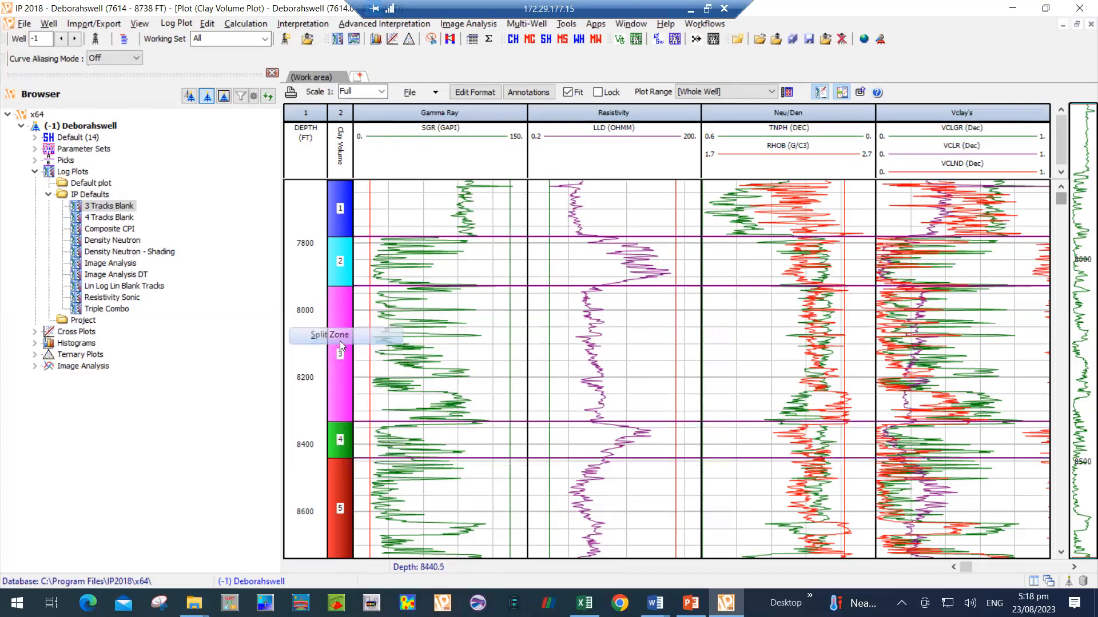
left_click(348, 455)
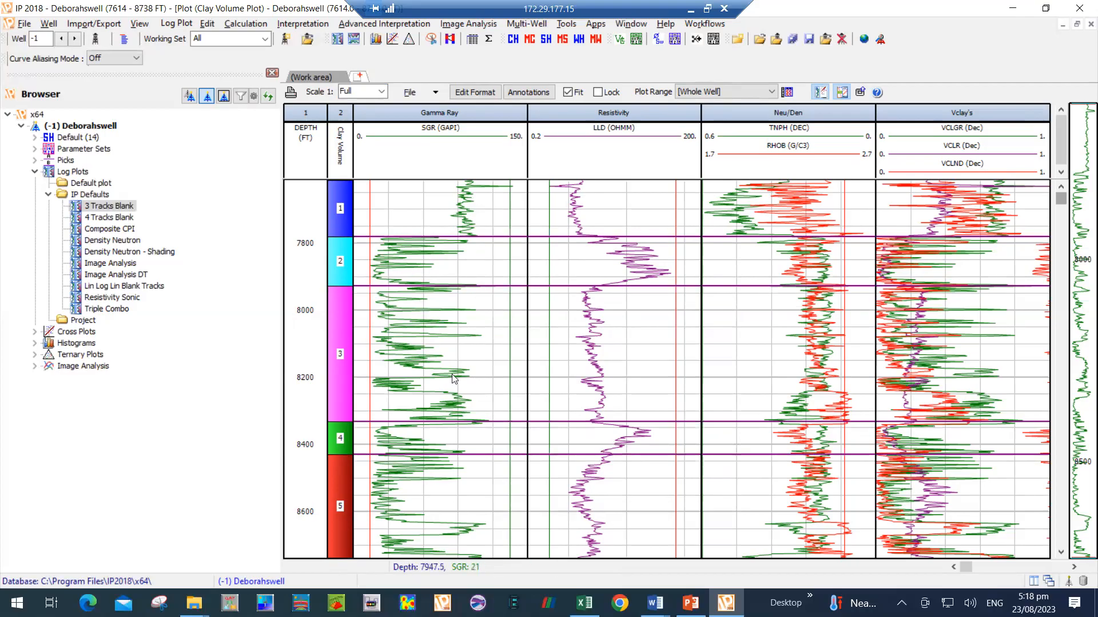
Step: Split zone 5 with its base at about 8623.5 ft and split zone 6 at about 8677 ft
right_click(341, 485)
left_click(359, 364)
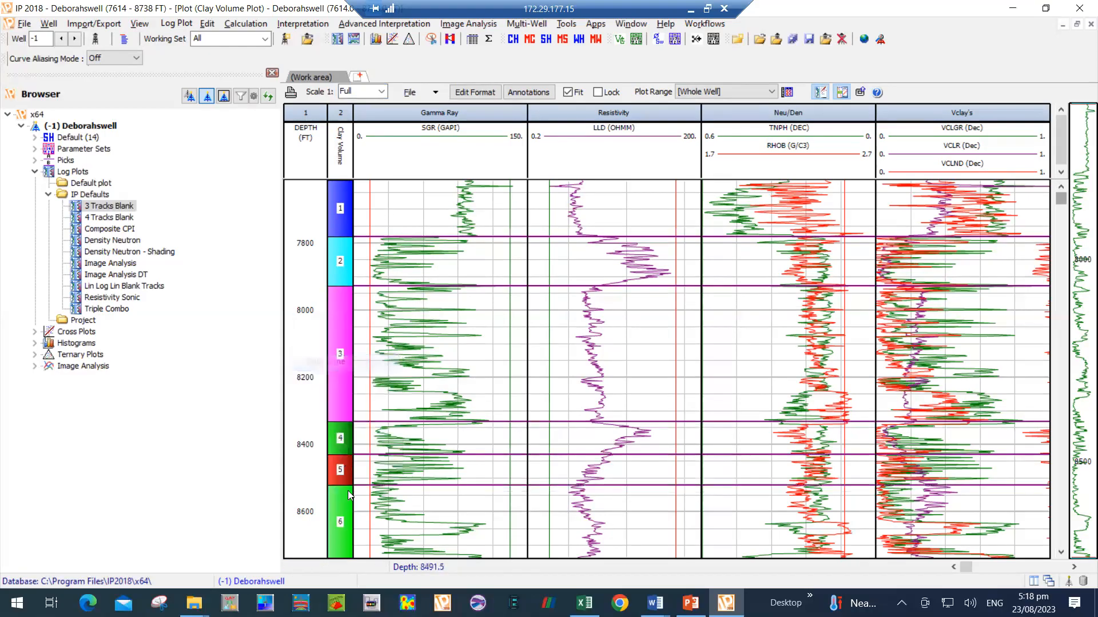
left_click_drag(335, 519, 334, 520)
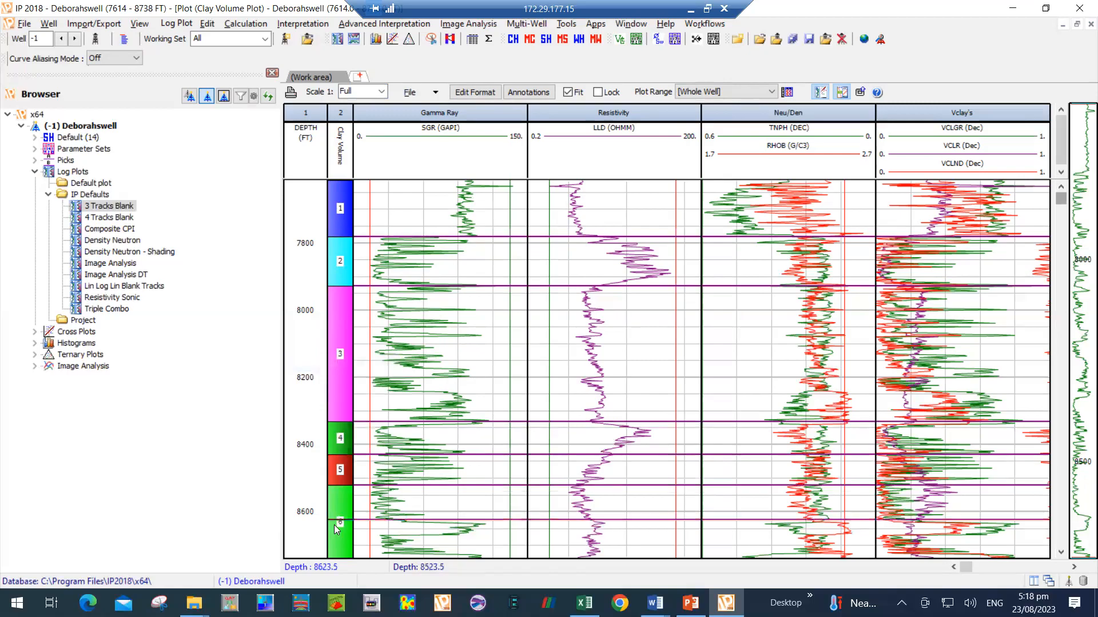
right_click(342, 537)
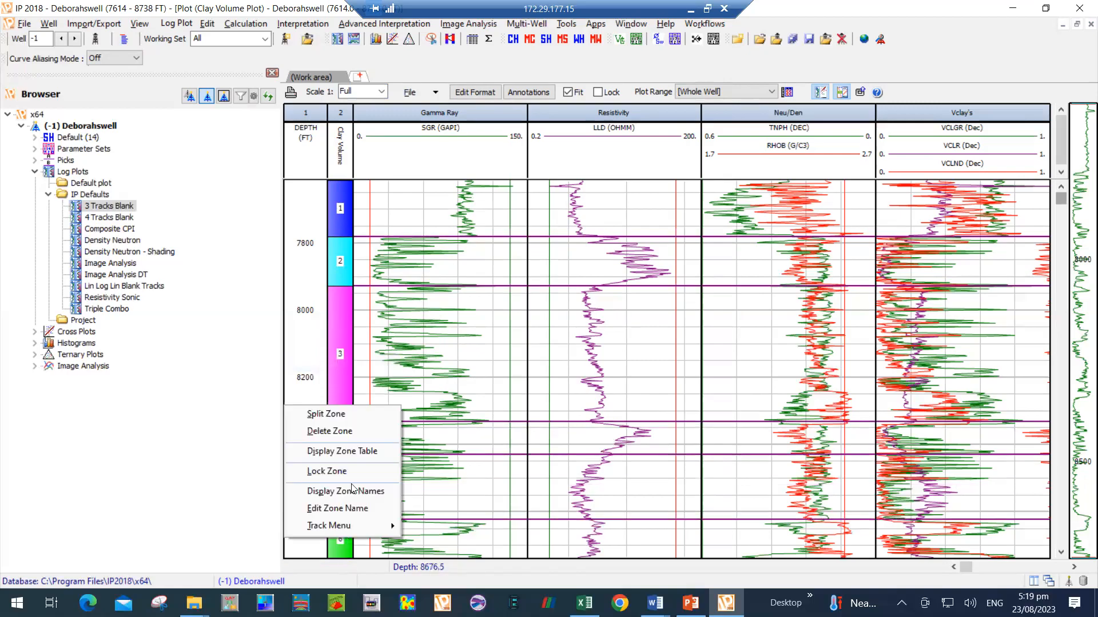
left_click(343, 419)
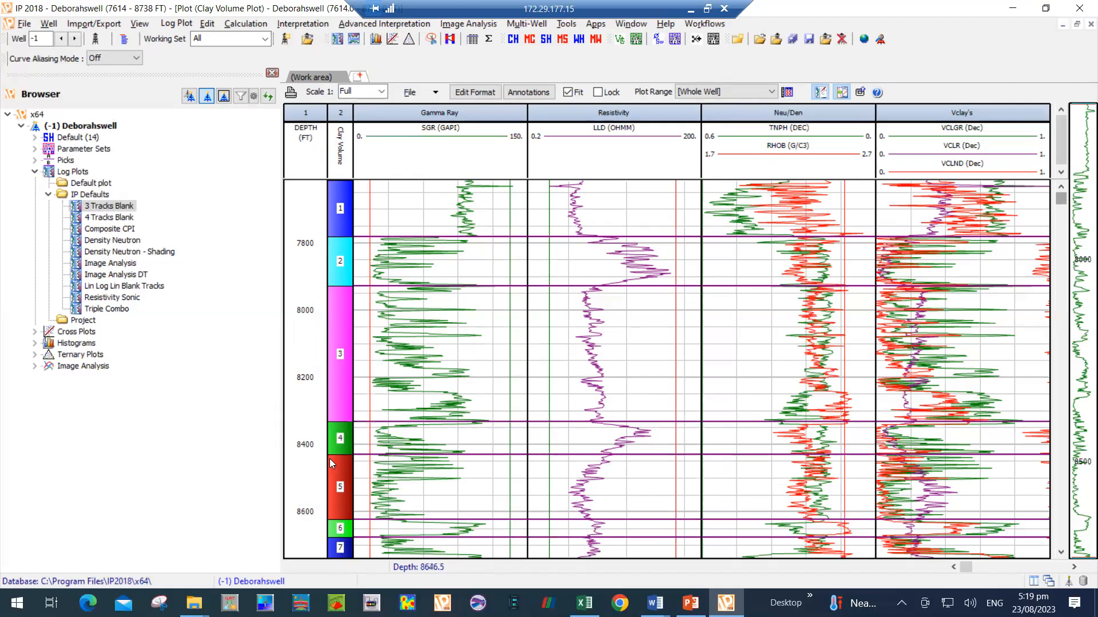
Step: Move the boundary between zones 4 and 5 up to about 8419 ft and split zone 3 at about 8241 ft
left_click_drag(338, 452, 339, 451)
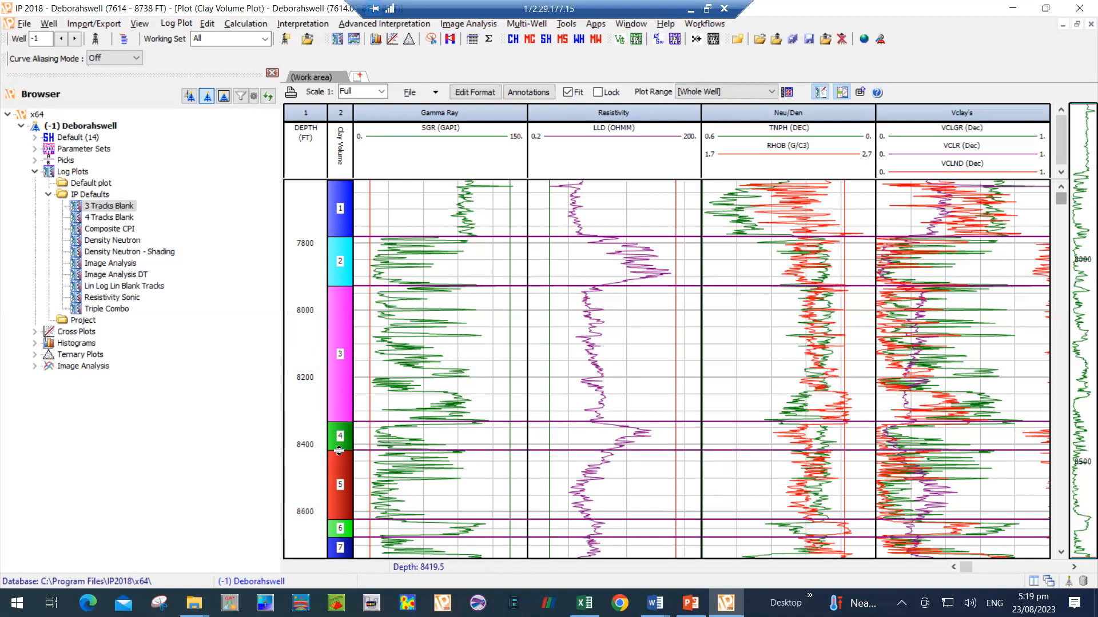
right_click(338, 391)
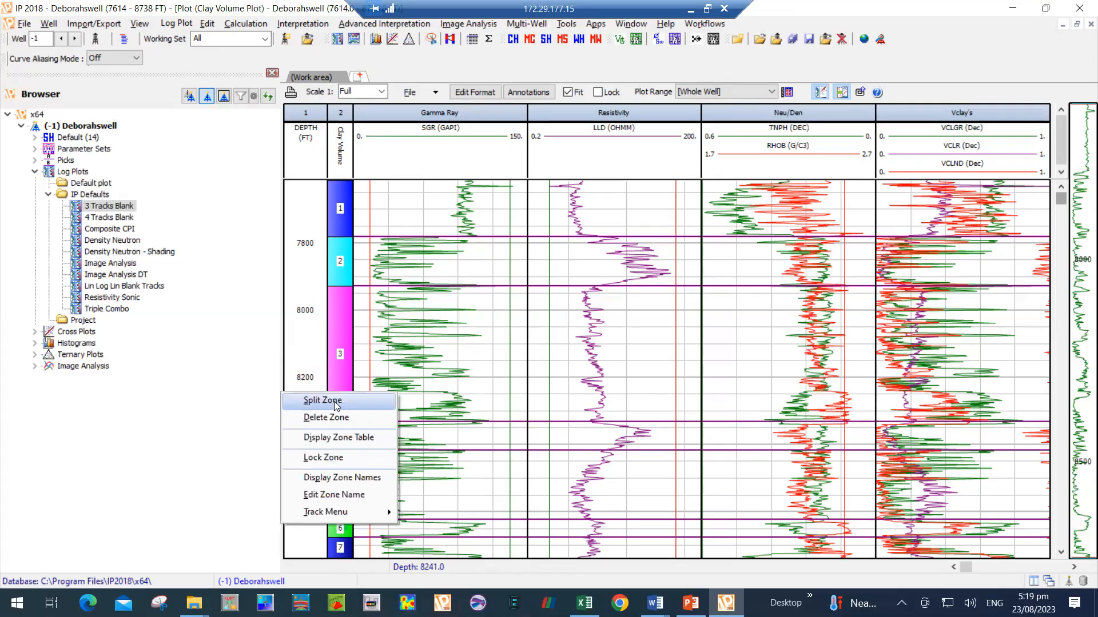
left_click(340, 397)
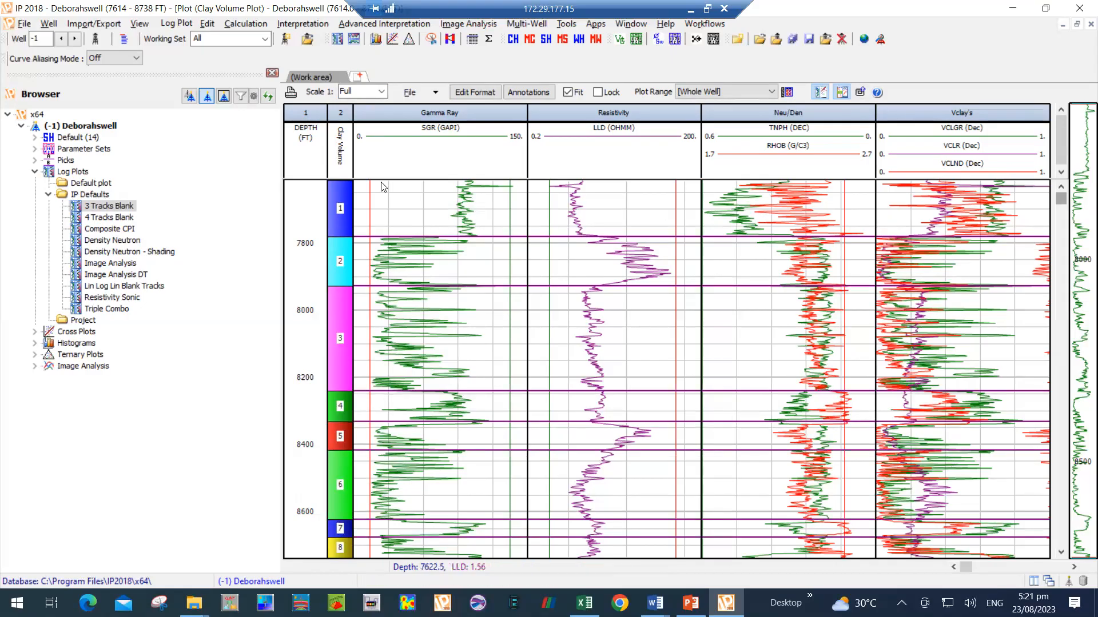
Step: At a vertical scale of 1:1200, adjust zone 7 near the well's base to span about 8631 to 8668 ft
left_click(382, 98)
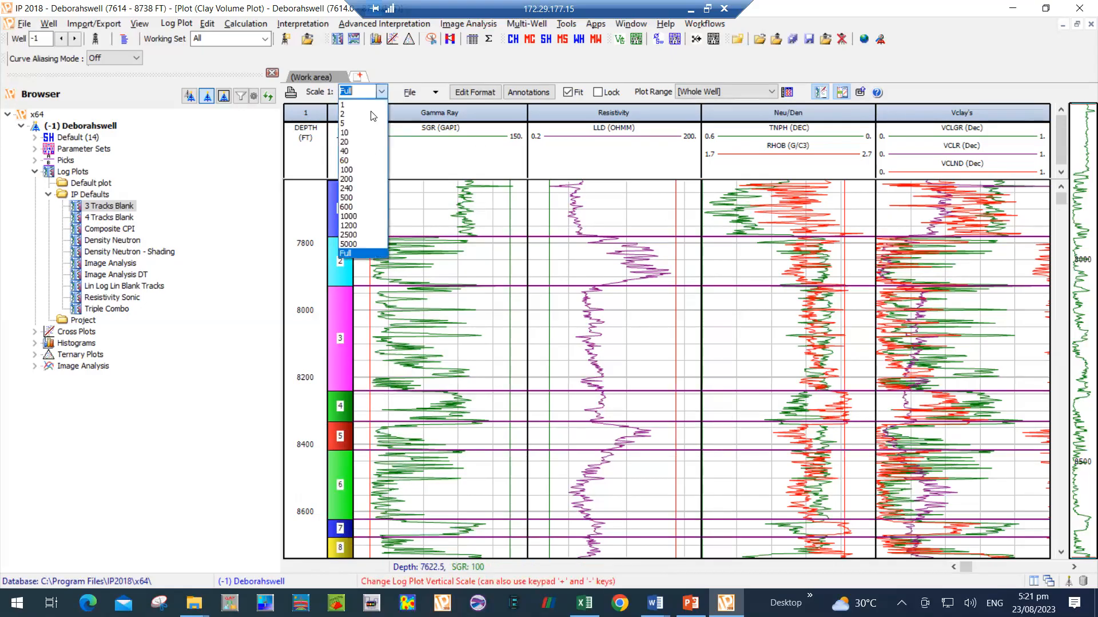
left_click(349, 225)
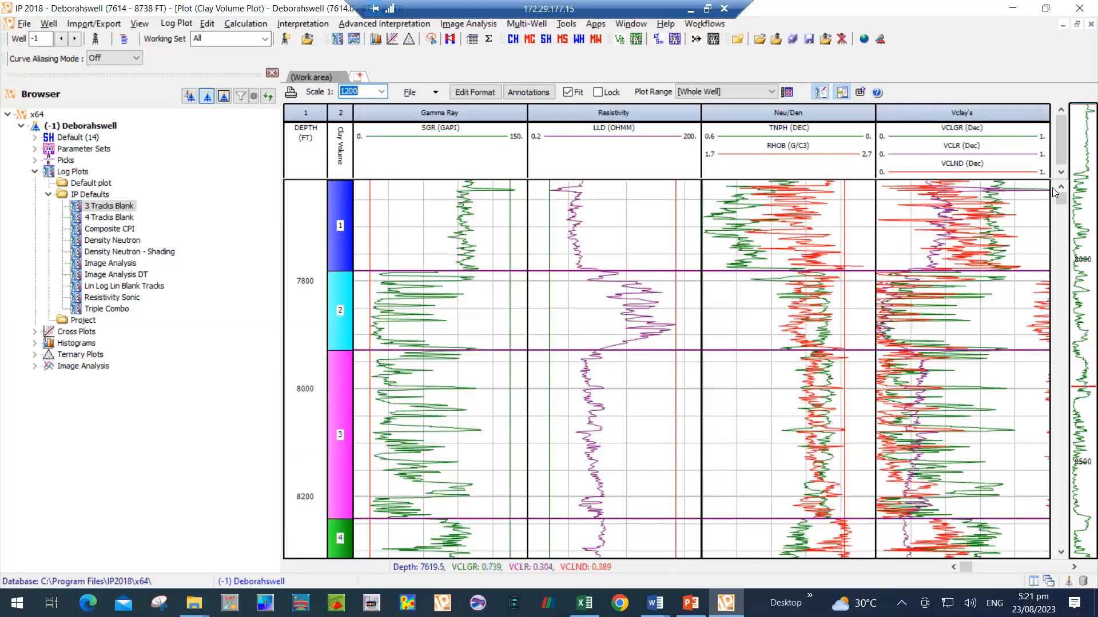
left_click(1057, 497)
mouse_move(1058, 505)
left_mouse_down()
mouse_move(1060, 198)
mouse_move(1063, 510)
left_mouse_up()
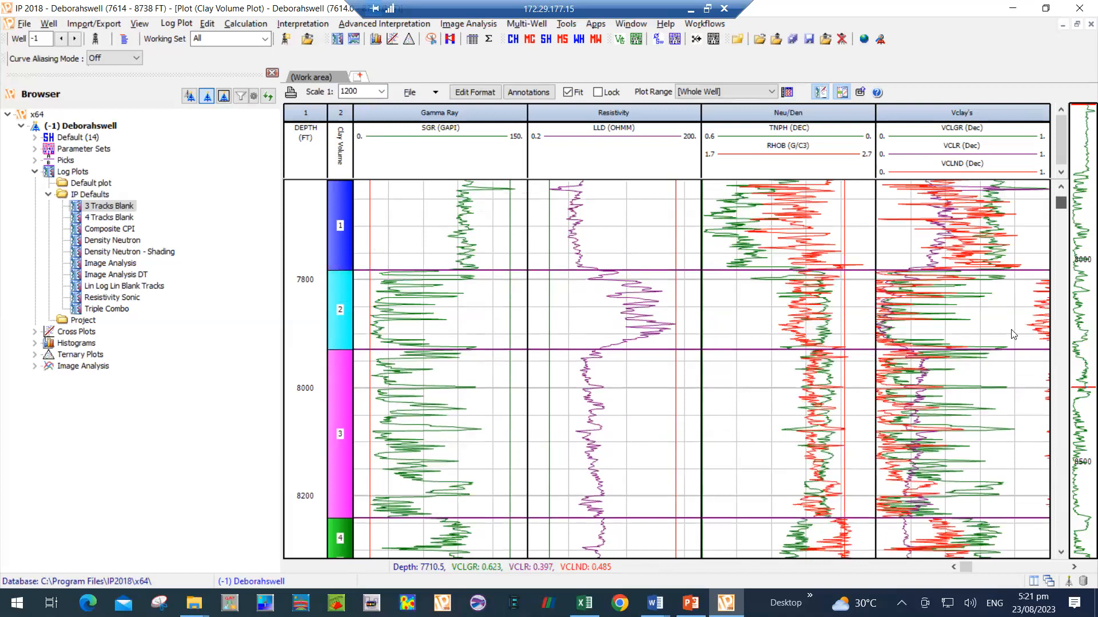
left_click_drag(1061, 413, 1058, 508)
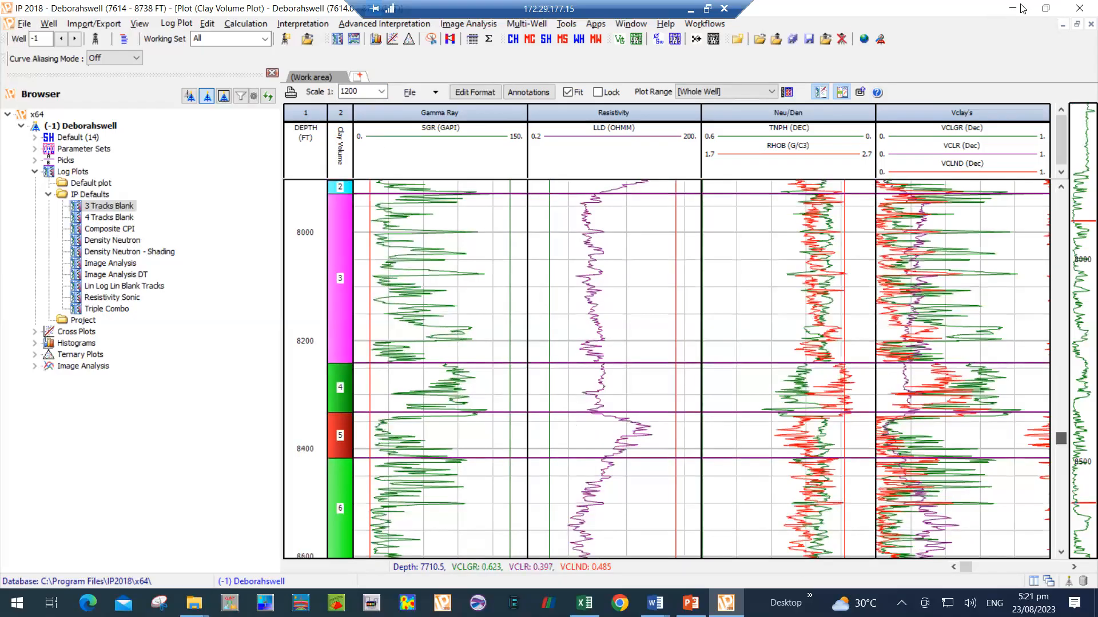
left_click_drag(1061, 438, 1060, 540)
key("super+d")
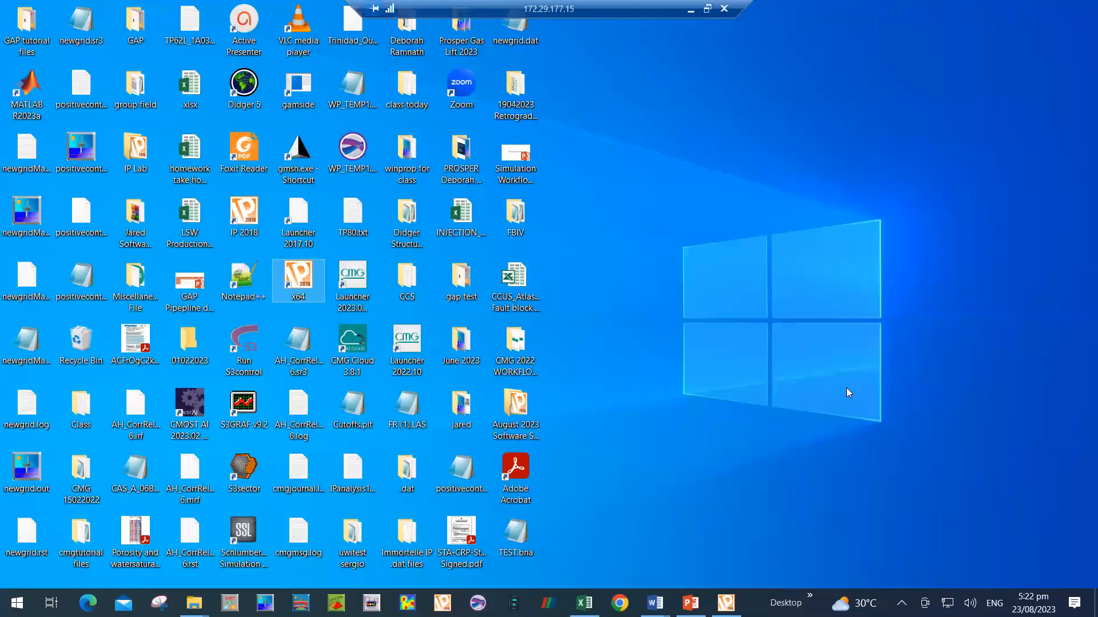
key("super+d")
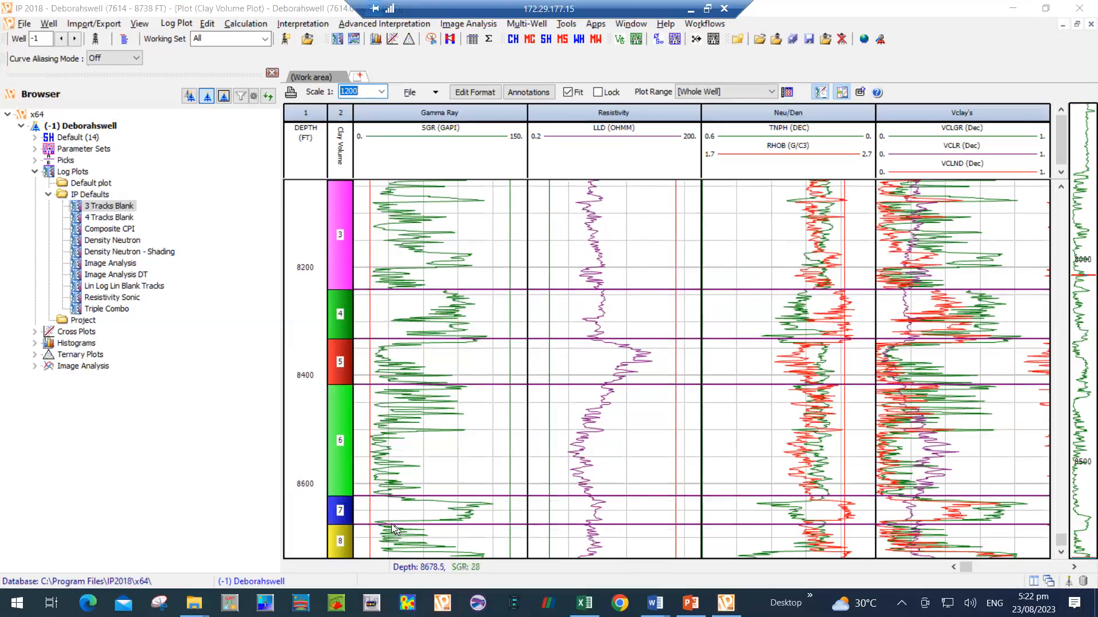
left_click(339, 525)
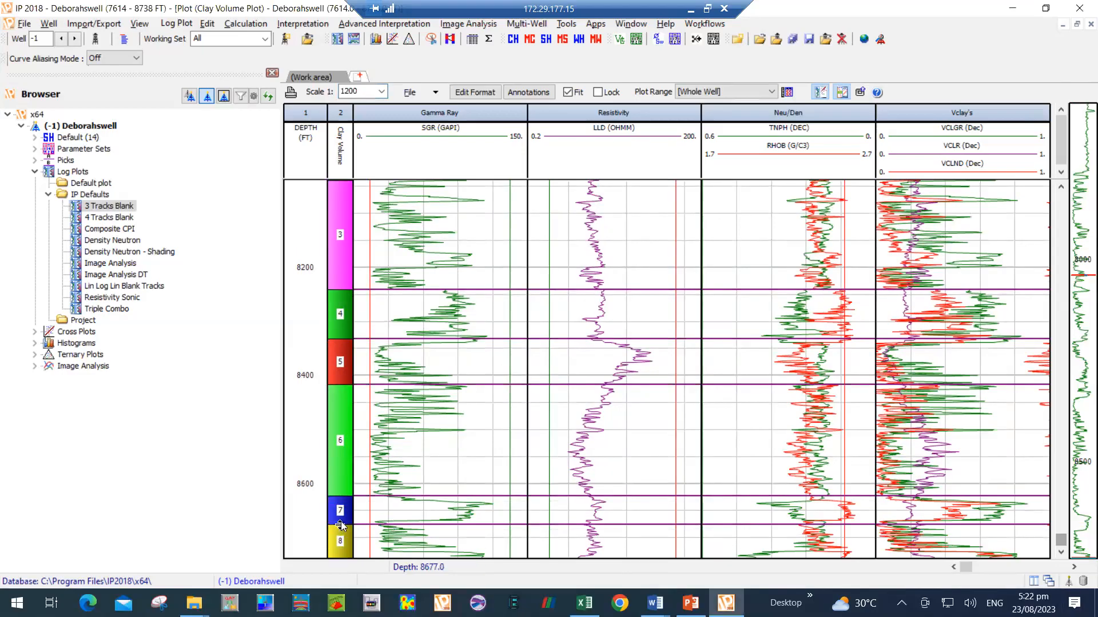
left_click_drag(341, 520, 342, 520)
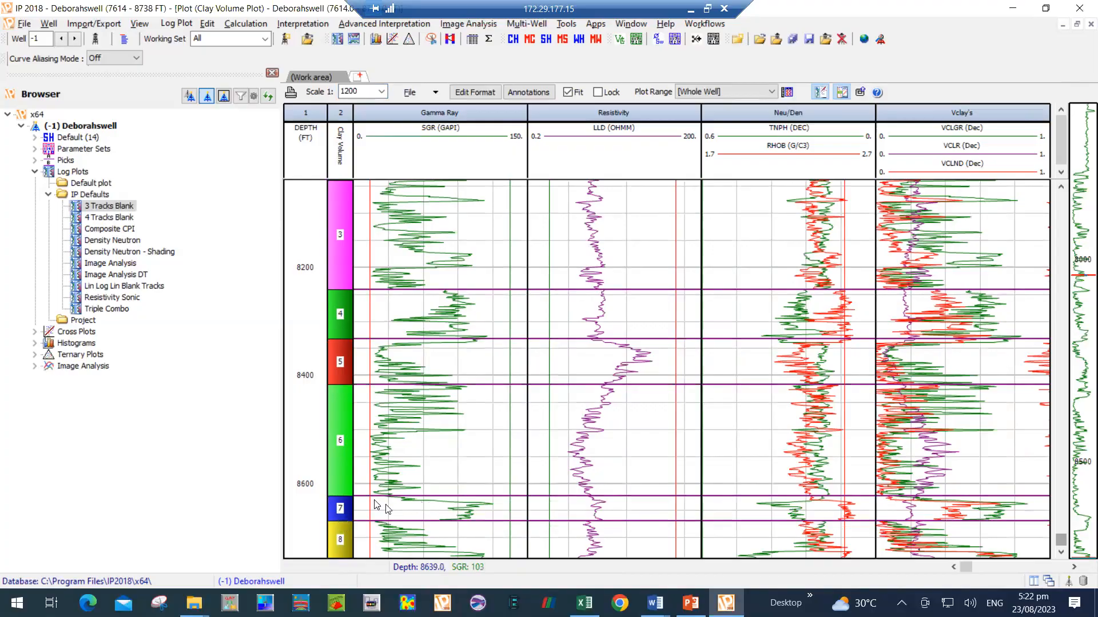
left_click_drag(348, 497, 347, 499)
left_click_drag(347, 499, 347, 501)
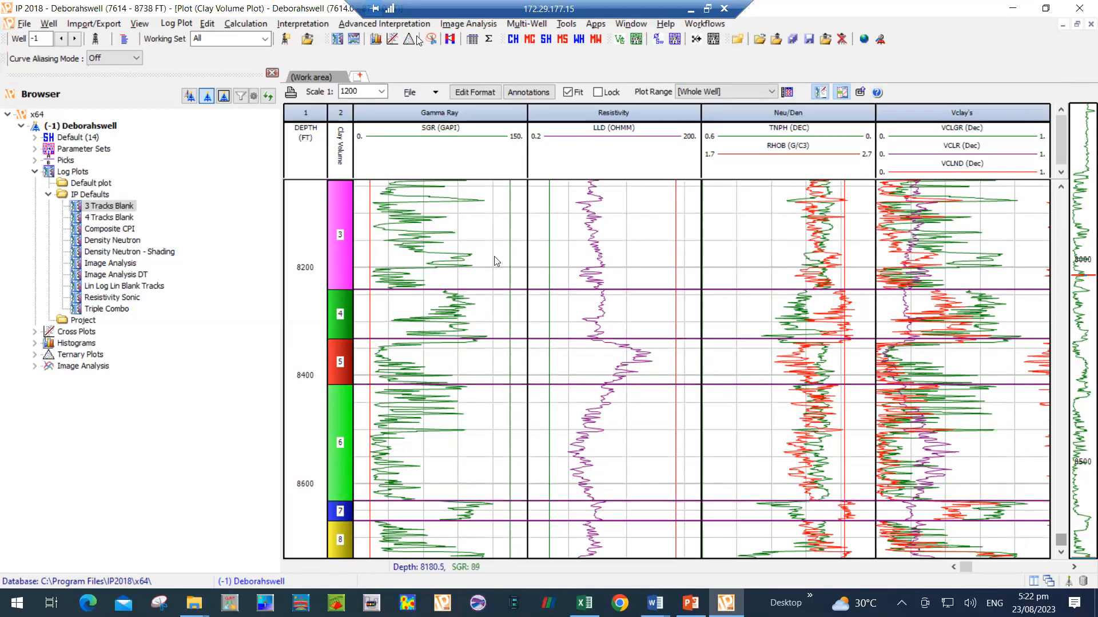
Step: At a vertical scale of 1:600, move the boundary between zones 2 and 3 up to about 7923 ft
left_click(381, 91)
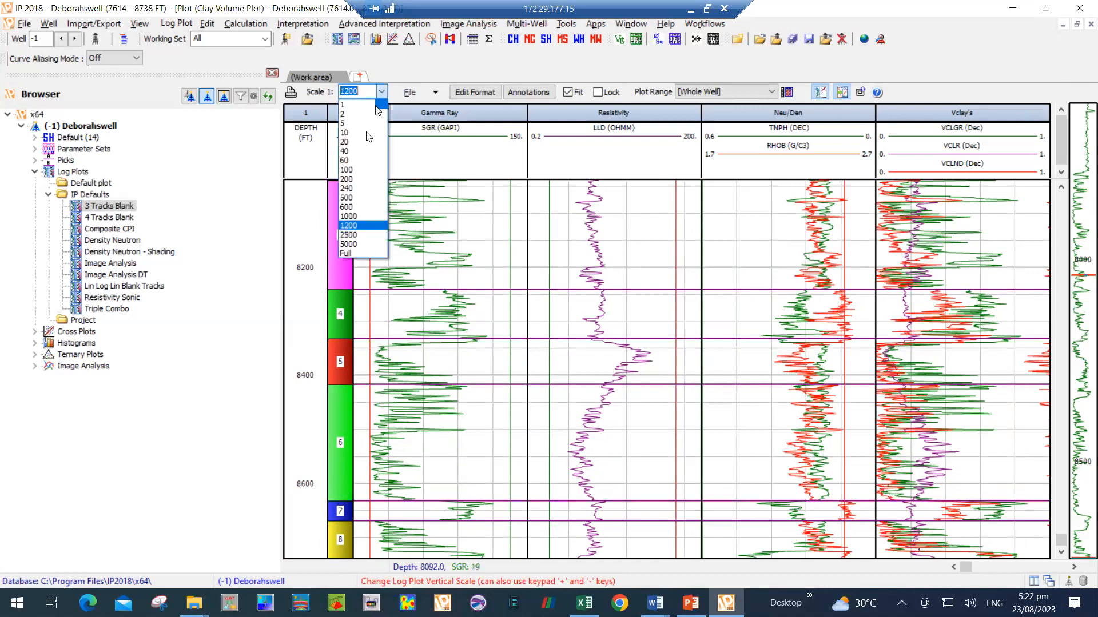
left_click(355, 206)
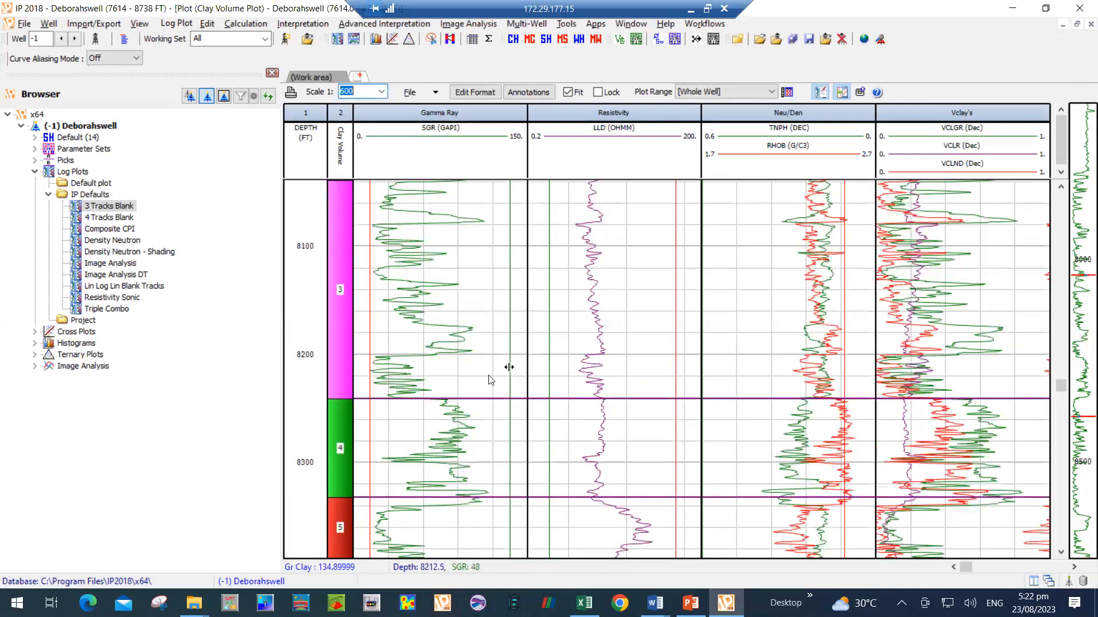
left_click(1061, 188)
left_click(1061, 188)
left_click(1061, 187)
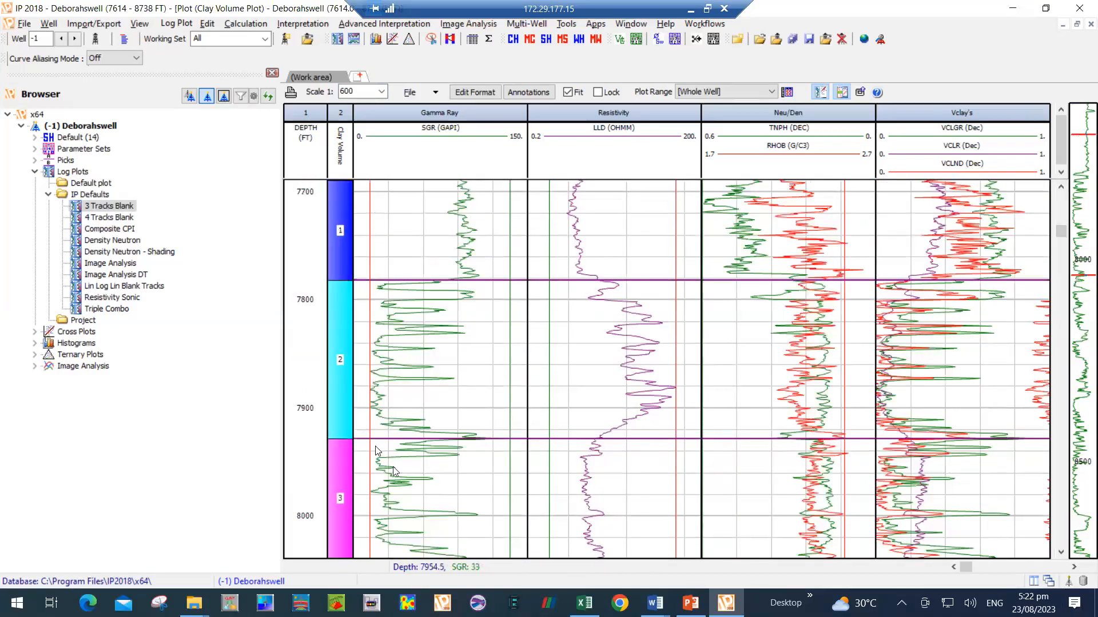
left_click_drag(338, 438, 338, 433)
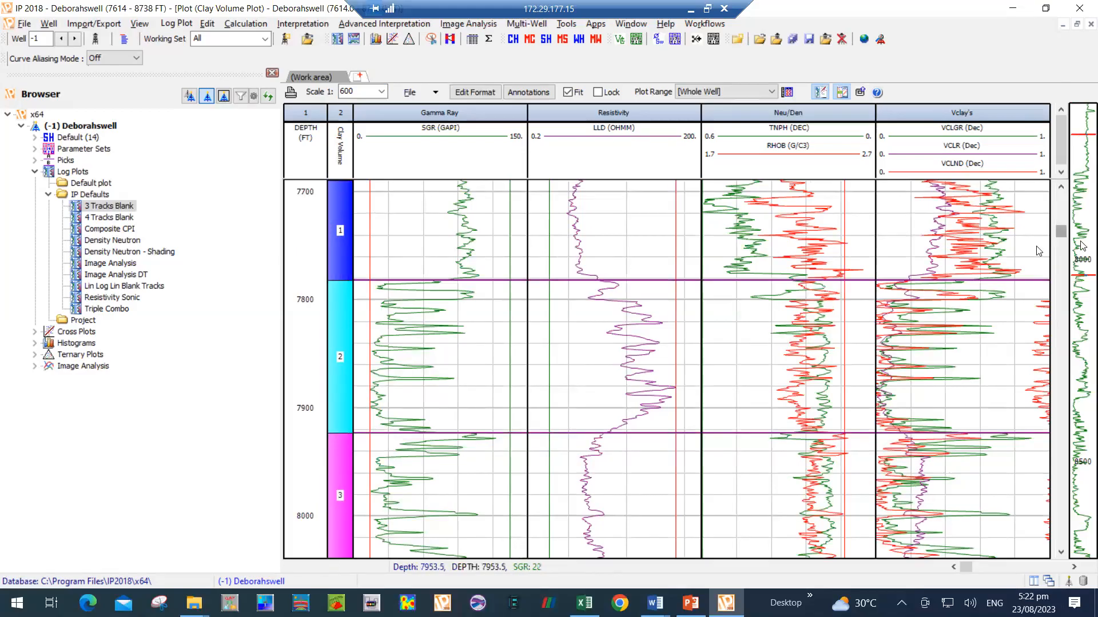
Step: At full-well scale, move zone 2's gamma ray clay line to about 85 and its clean line to about 22
left_click_drag(1058, 231, 1077, 203)
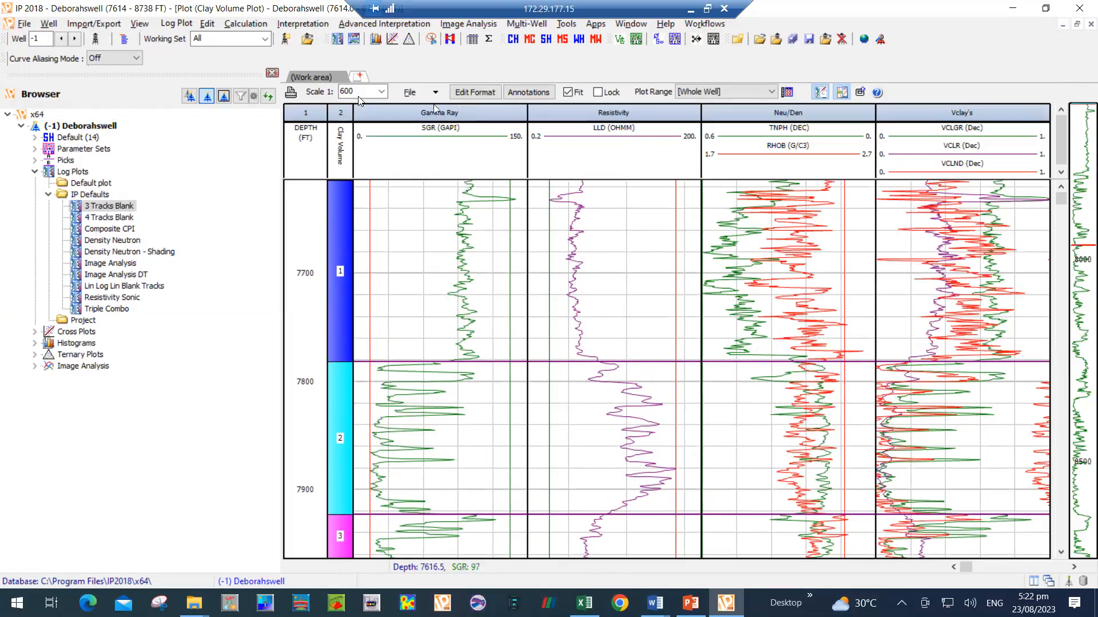
left_click(383, 92)
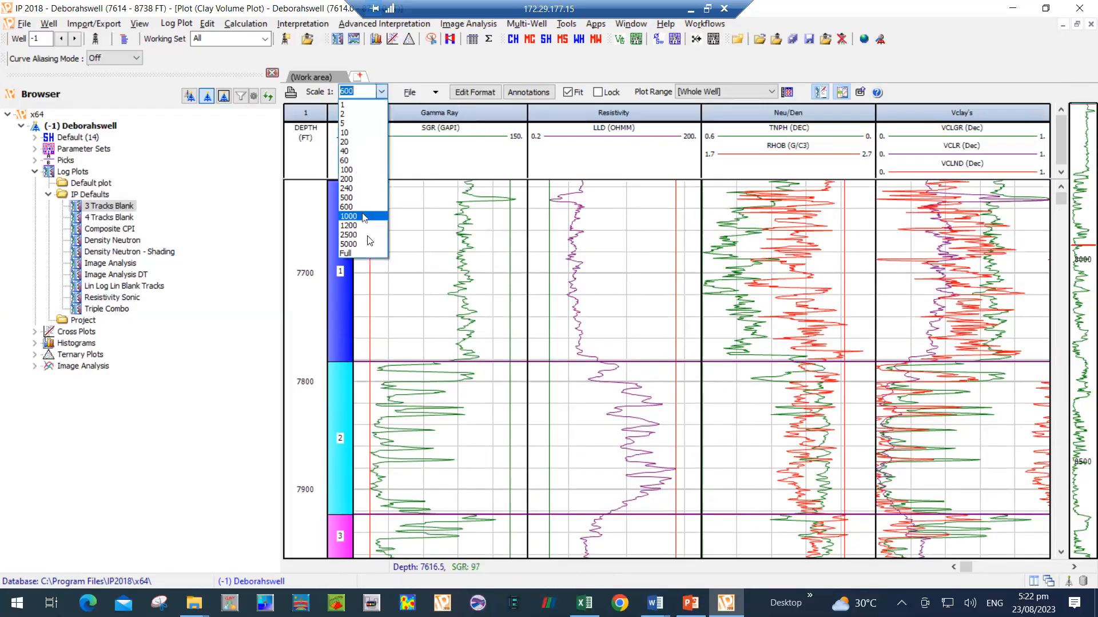
left_click(365, 257)
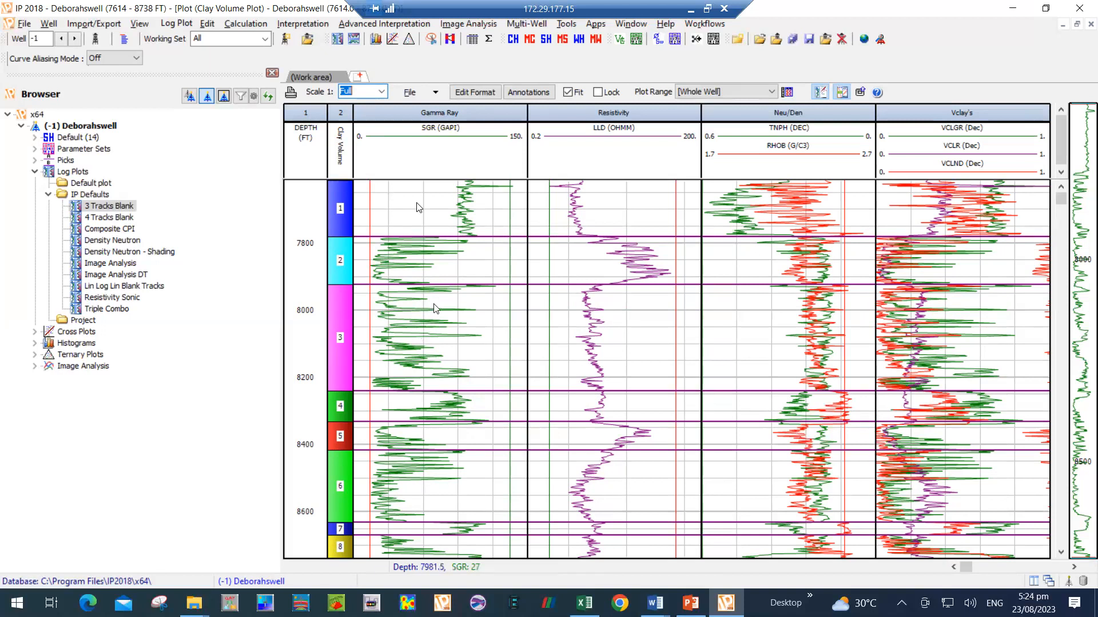
left_click(511, 345)
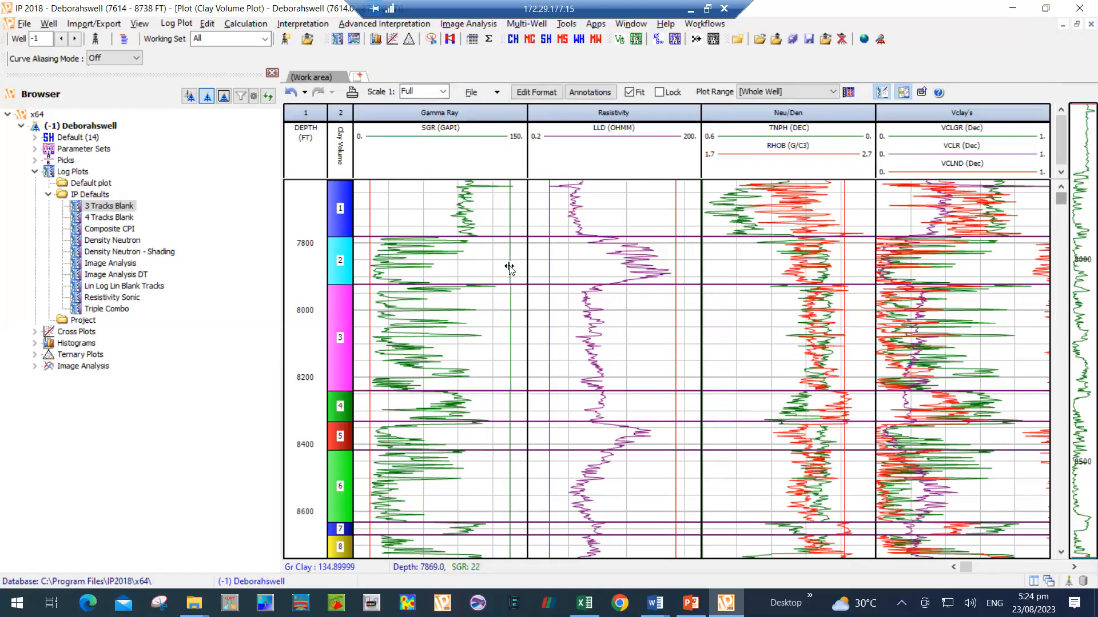
left_click_drag(509, 268, 452, 252)
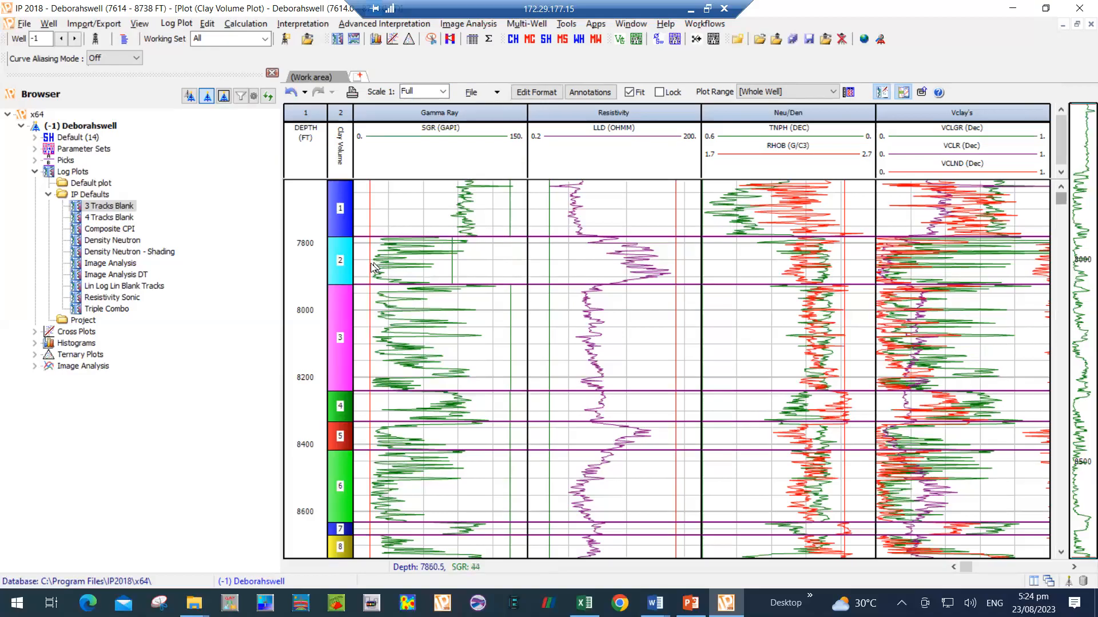
left_click_drag(370, 265, 379, 267)
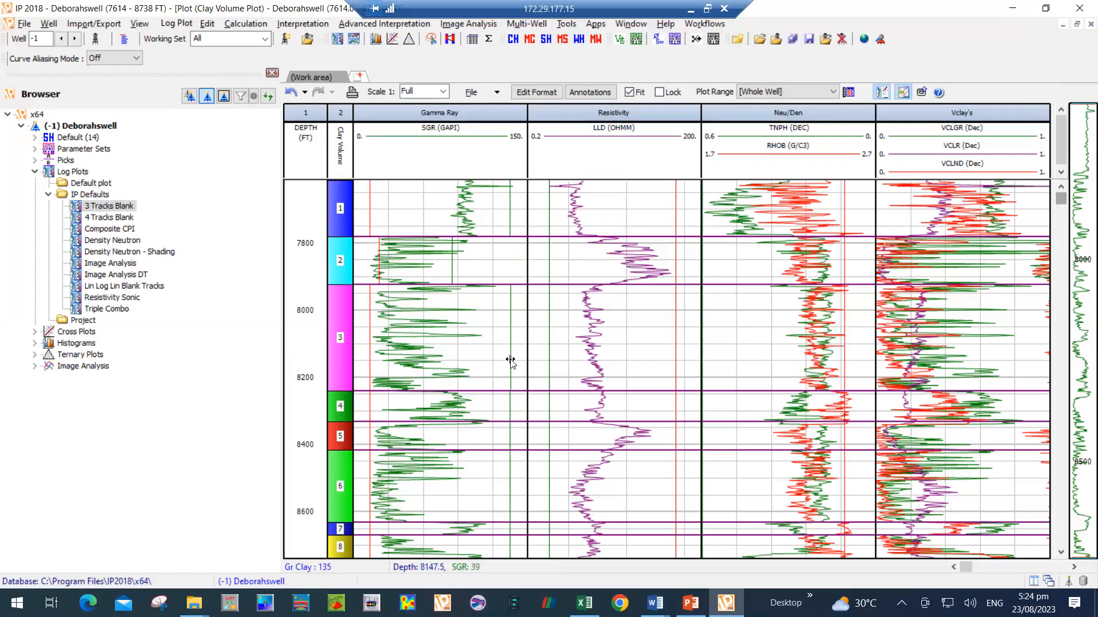
Step: Set zone 3's gamma ray lines to about 92 for clay and 25 for clean, and fit zone 4's lines inward to its curve
left_click_drag(510, 360, 461, 353)
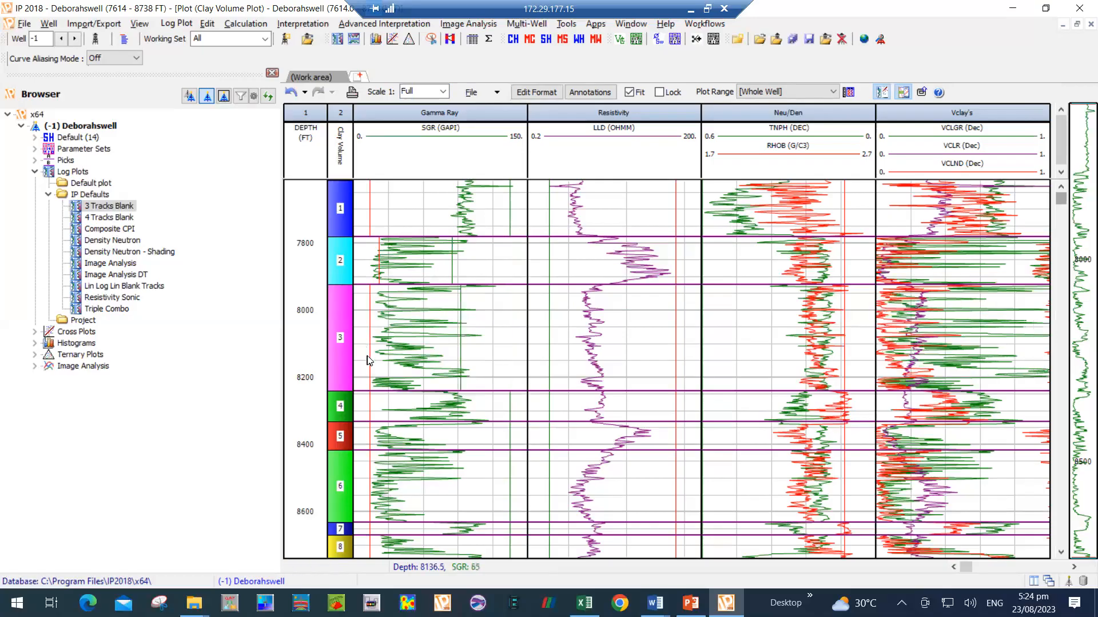
left_click_drag(370, 358, 382, 357)
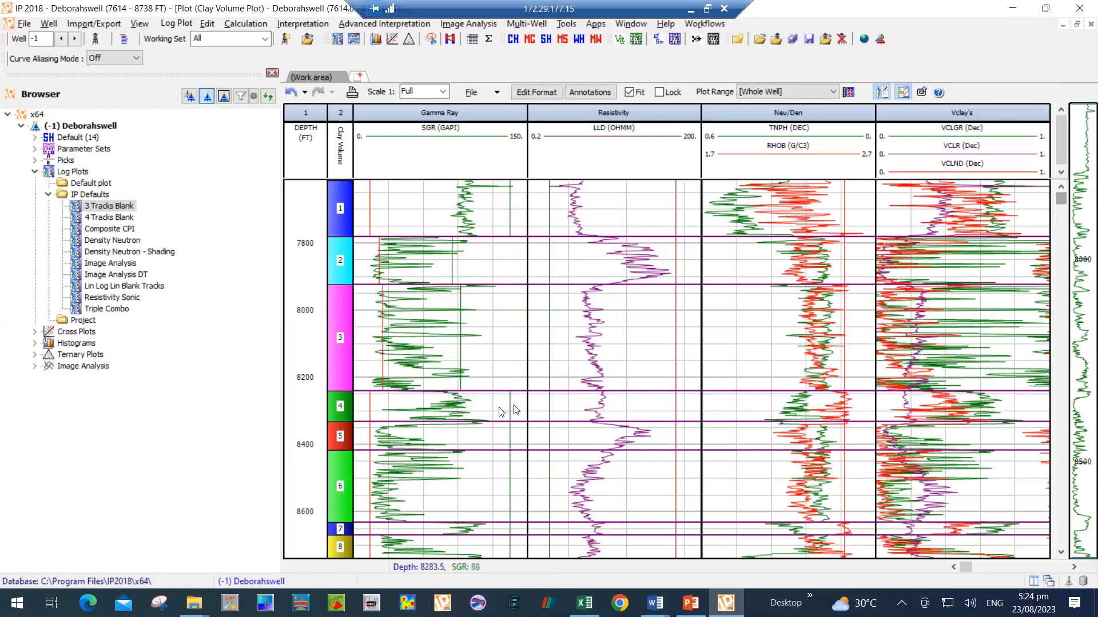
left_click_drag(509, 411, 463, 411)
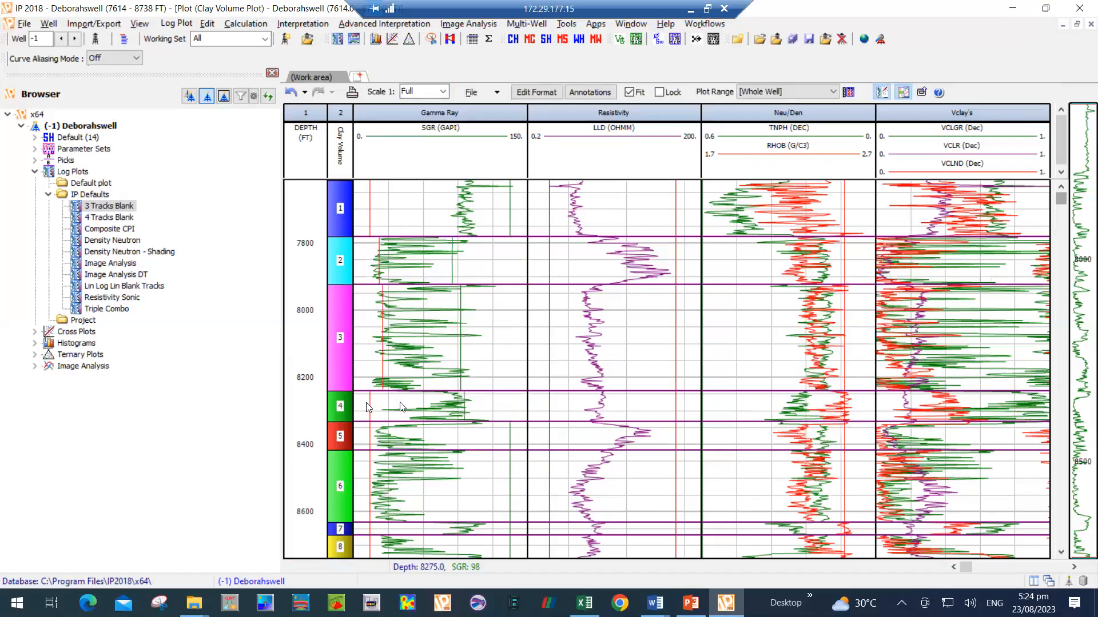
left_click_drag(369, 407, 413, 407)
Step: Move the gamma ray clay and clean lines of zones 5 to 8 inward to fit the curve, with zone 5's clean line at about 24
left_click_drag(509, 440, 437, 441)
left_click_drag(370, 437, 381, 439)
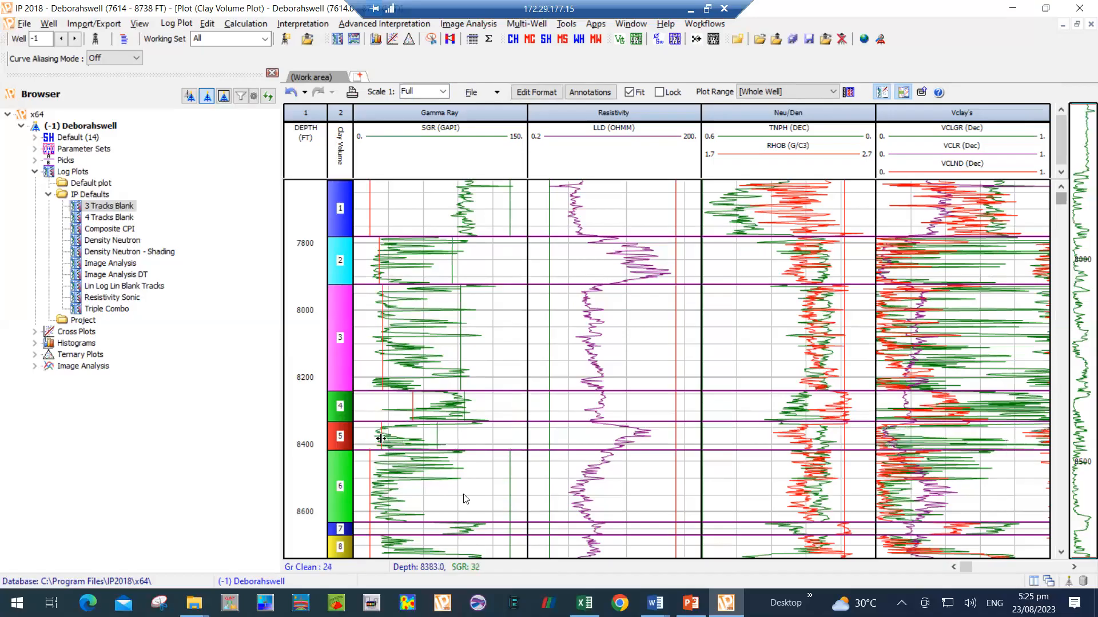
left_click_drag(510, 485, 451, 487)
left_click_drag(371, 495, 467, 548)
left_click_drag(367, 549, 388, 550)
Step: In zone 2's SGR histogram, set Gr Clay to about 86 and Gr Clean to about 20
right_click(420, 268)
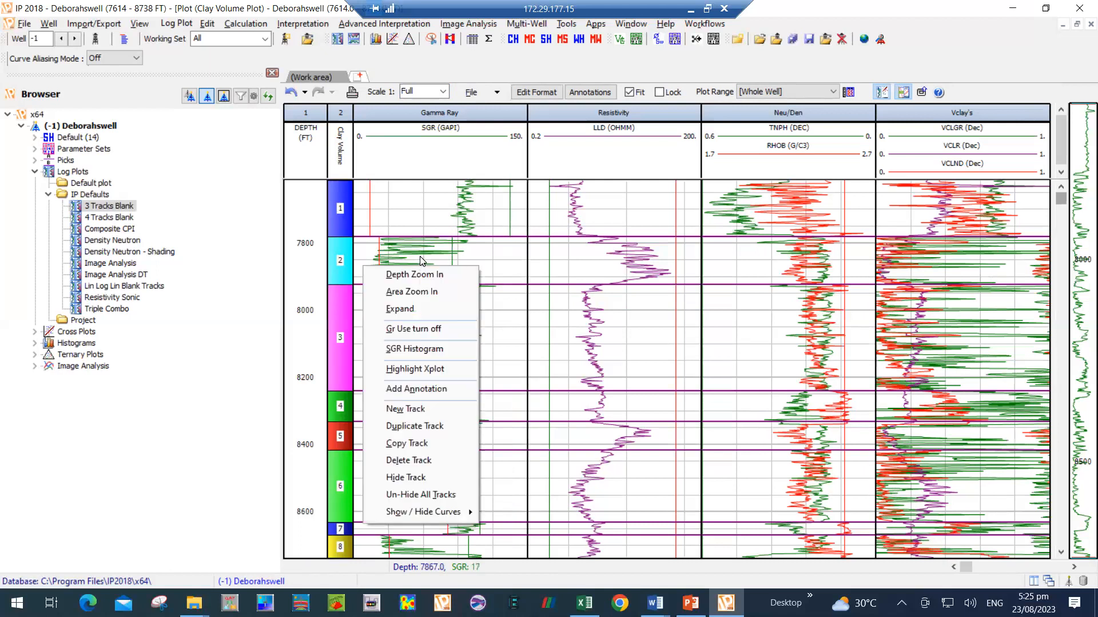
left_click(407, 350)
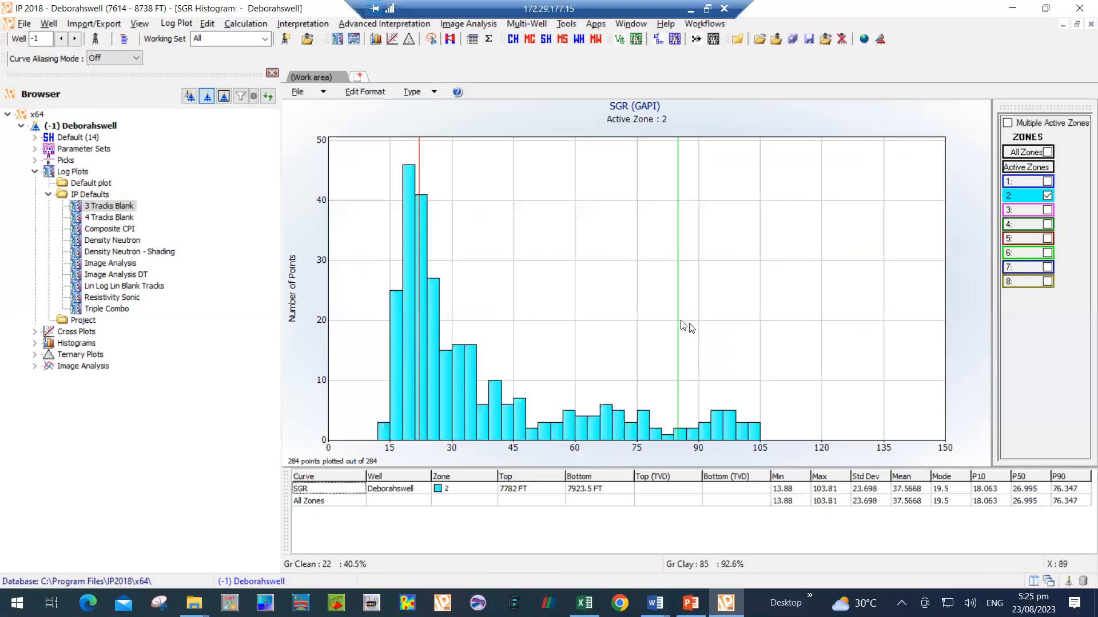
mouse_move(677, 324)
left_mouse_down()
mouse_move(699, 323)
mouse_move(682, 320)
left_mouse_up()
left_click_drag(418, 272, 409, 268)
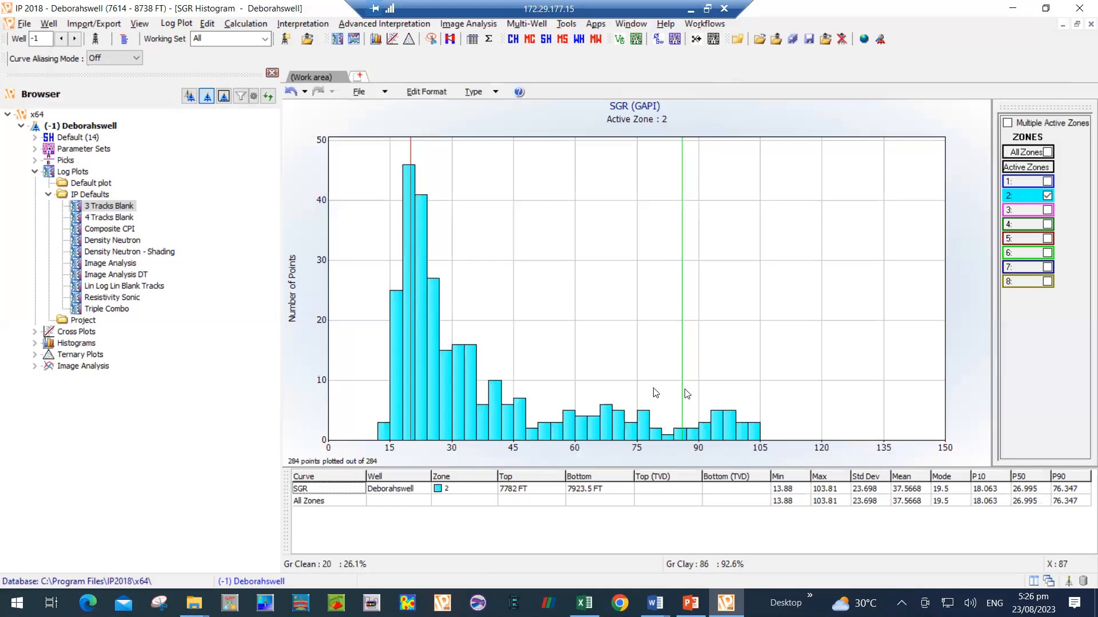
Step: Examine zone 3 alone in the SGR histogram, and return to the clay volume plot
left_click(1047, 196)
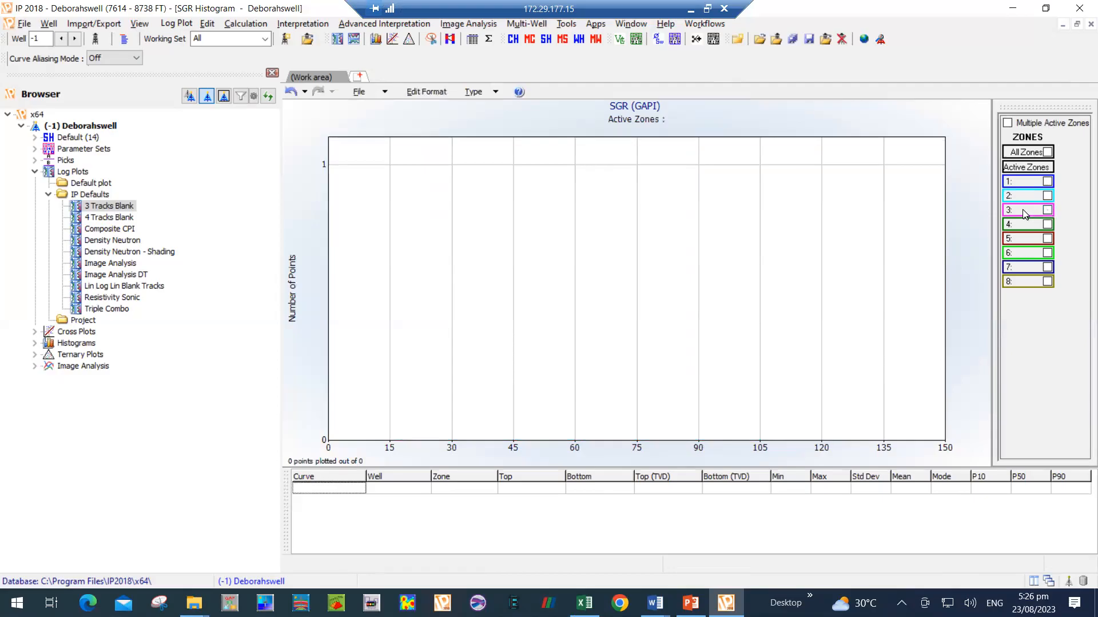
left_click(1048, 211)
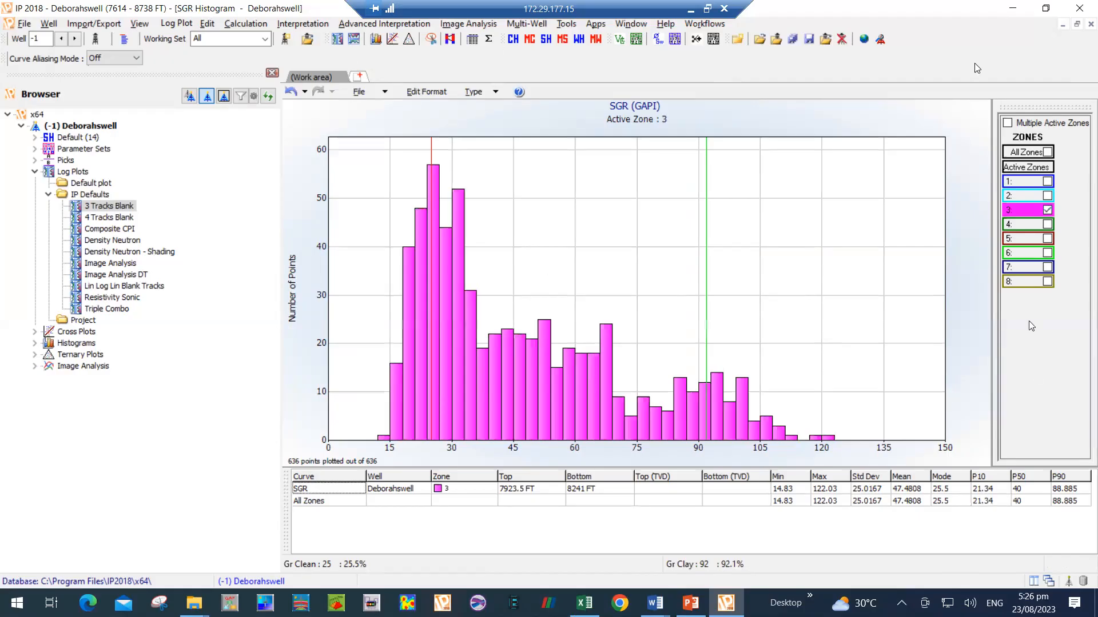
left_click(1091, 25)
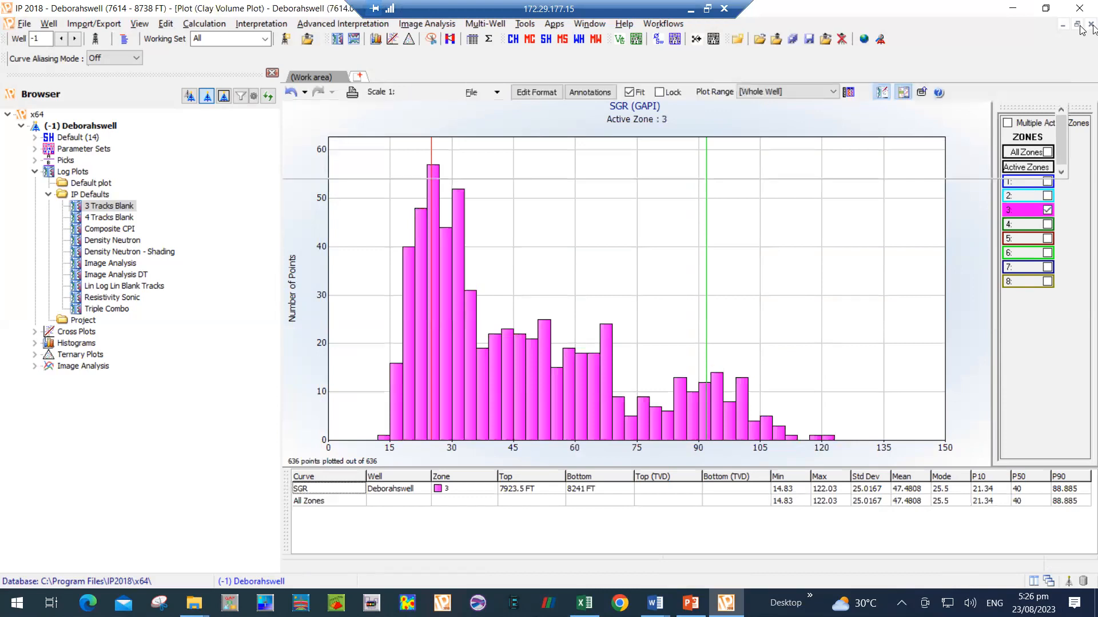
Step: In the SGR histogram for zone 1, set Gr Clean to about 91 and lower Gr Clay to the upper end of the main peak
right_click(414, 266)
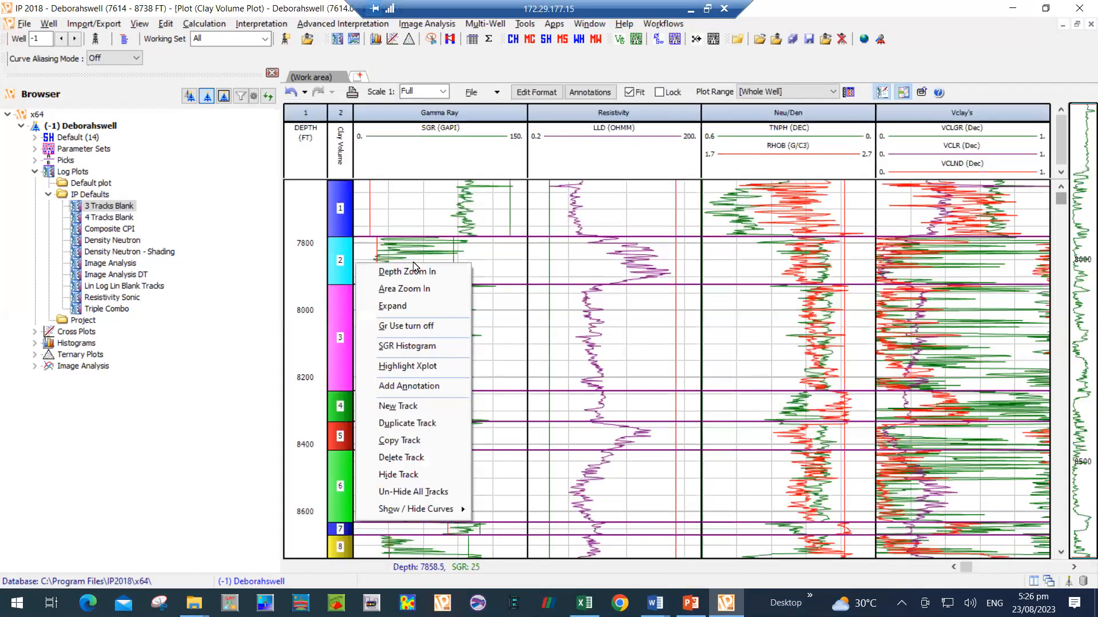
left_click(430, 347)
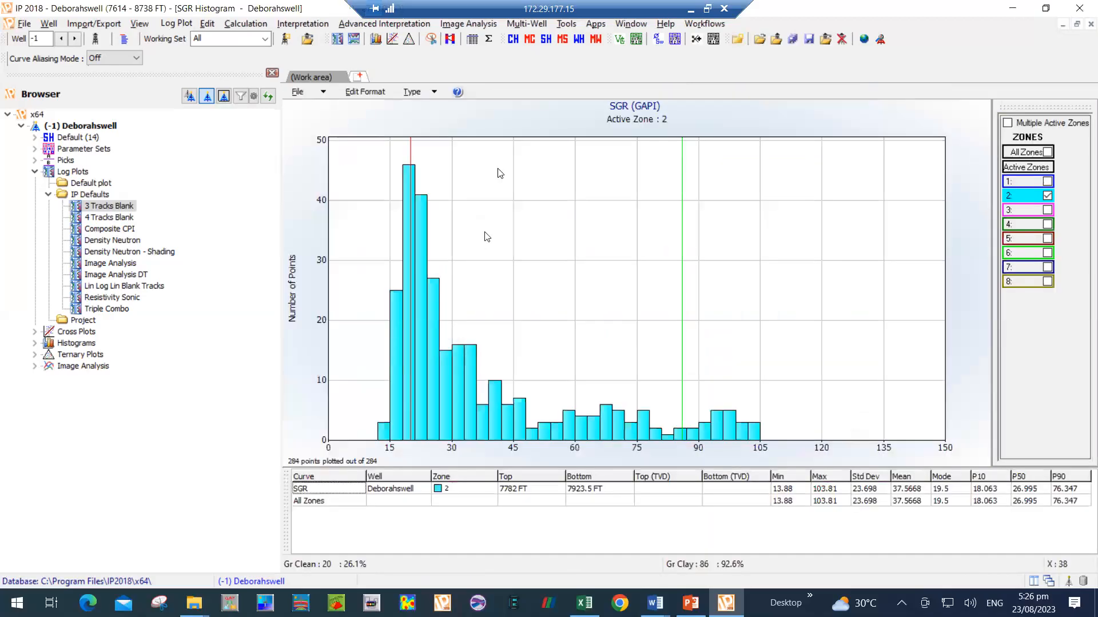
left_click(1048, 197)
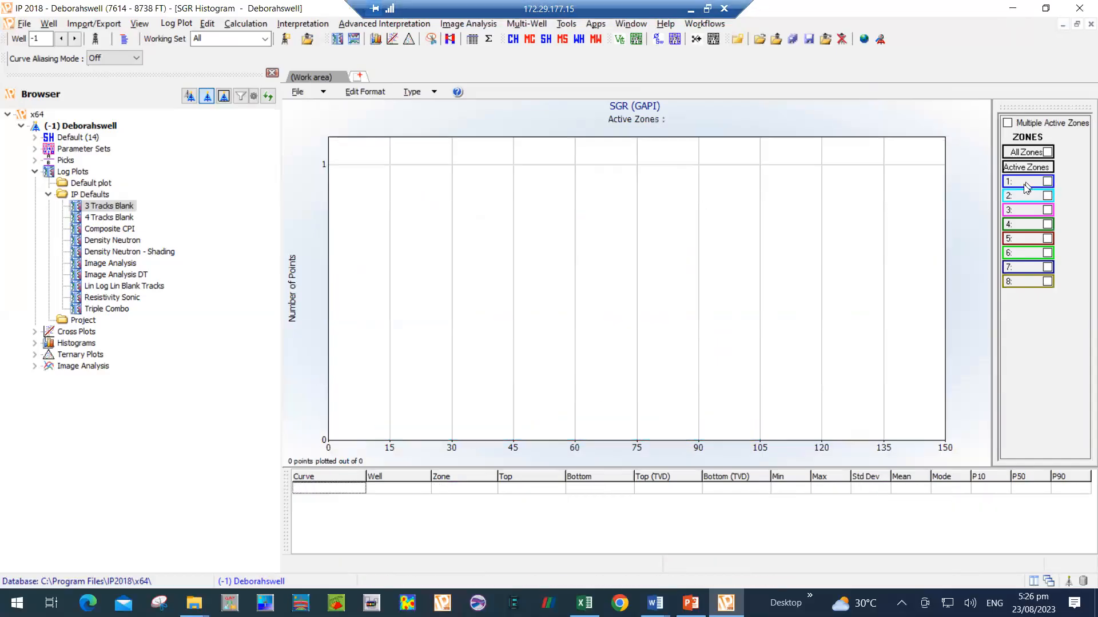
left_click(1047, 181)
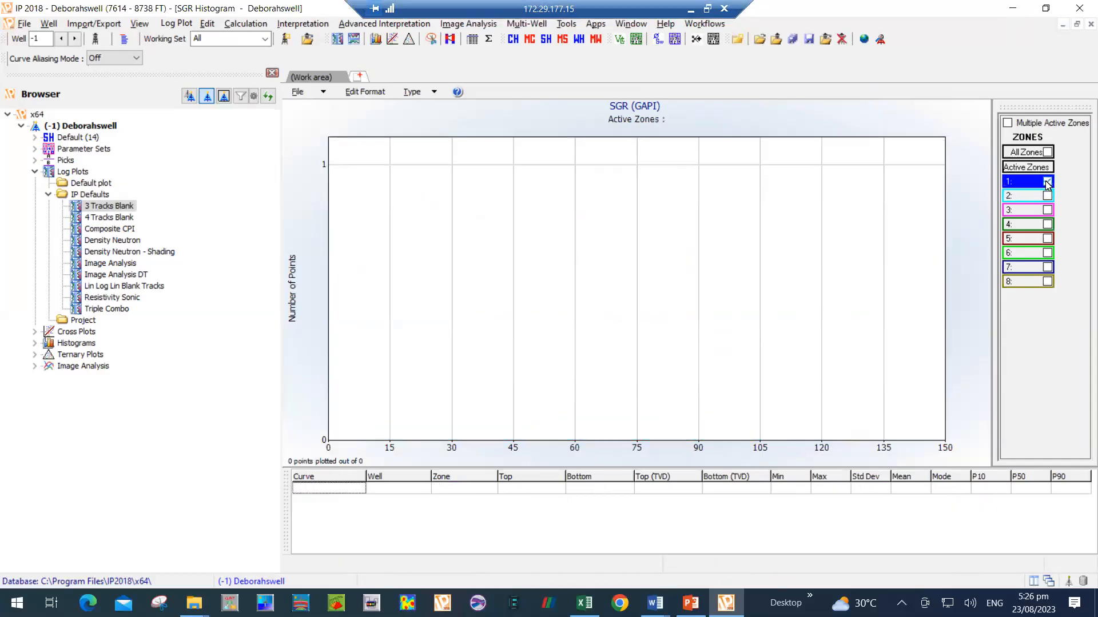
left_click(1019, 195)
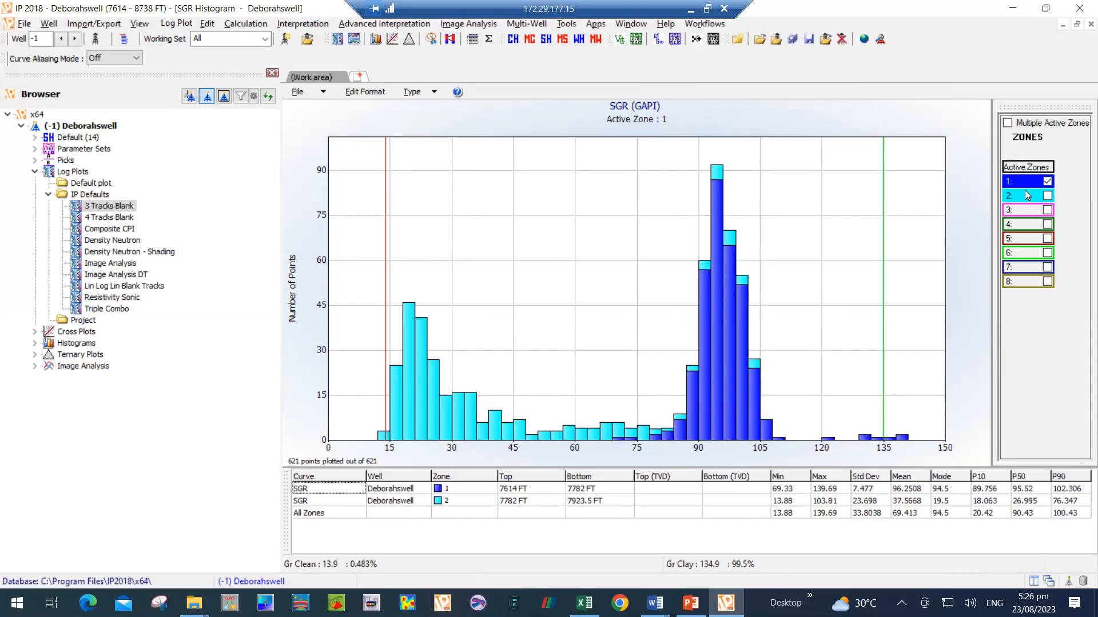
left_click(1025, 195)
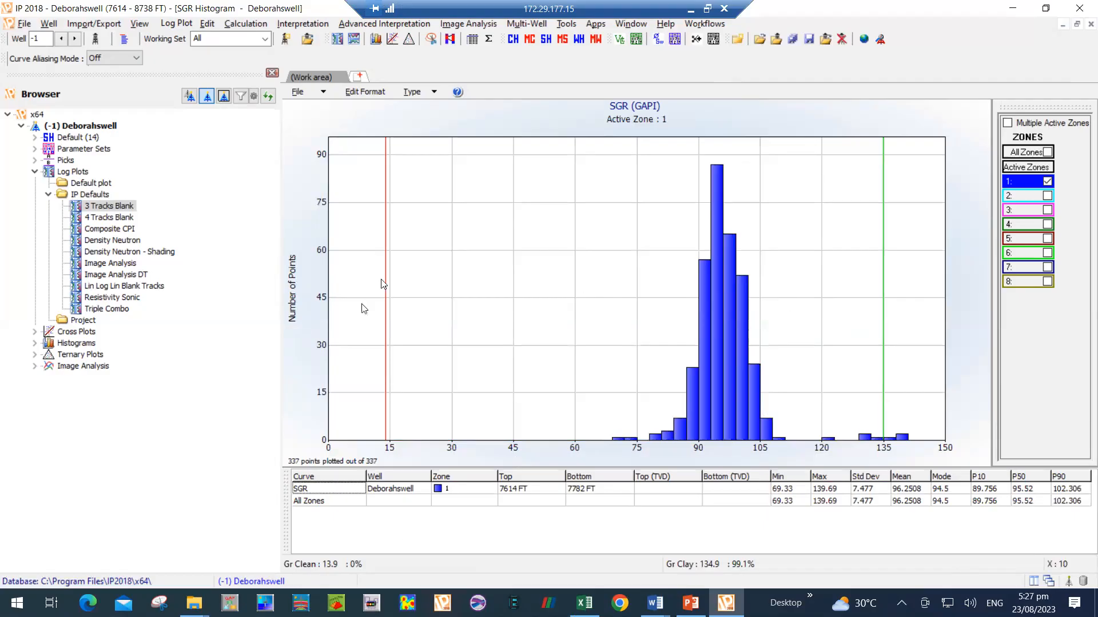
left_click_drag(385, 284, 702, 319)
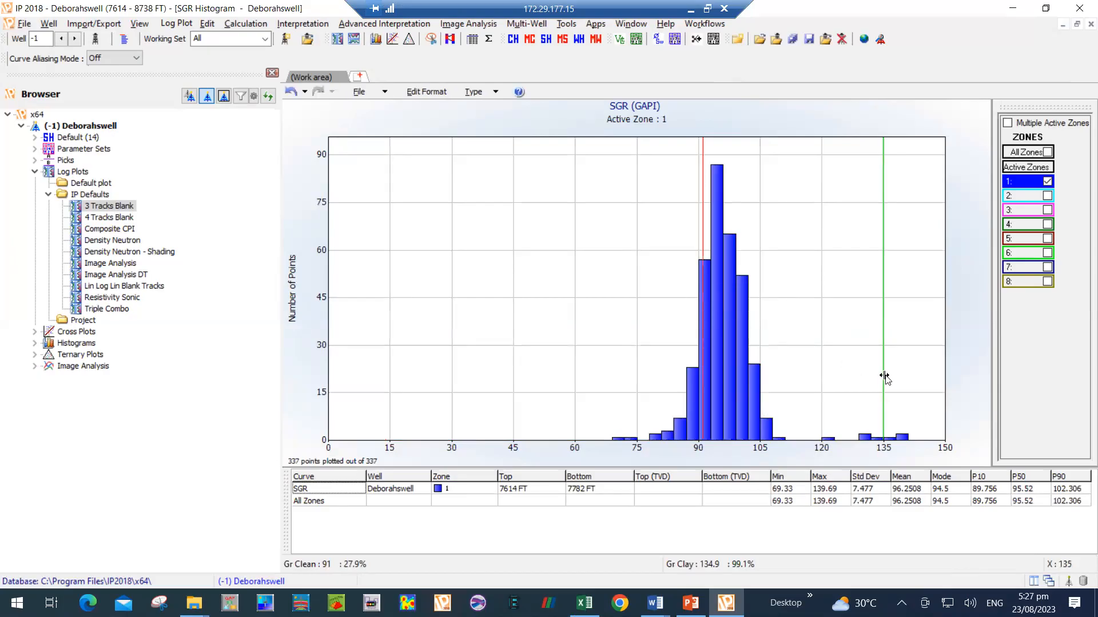
left_click_drag(883, 375, 748, 357)
left_click(1090, 24)
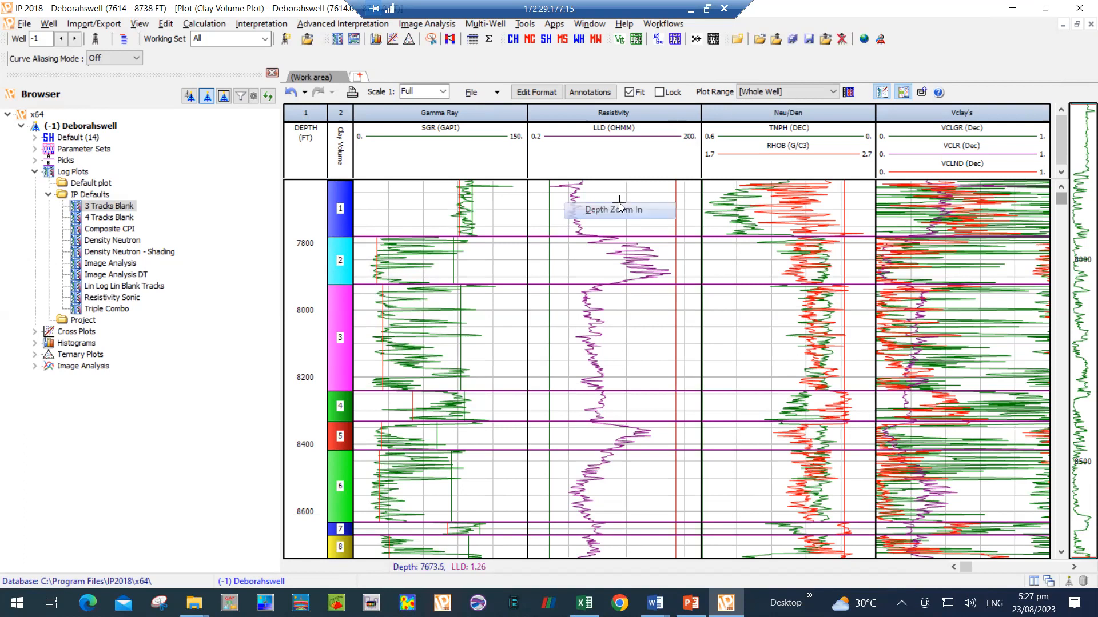
Step: In the LLD histogram, set Res Clean to about 3.36 for zone 1 and about 27.1 for zone 2
right_click(619, 203)
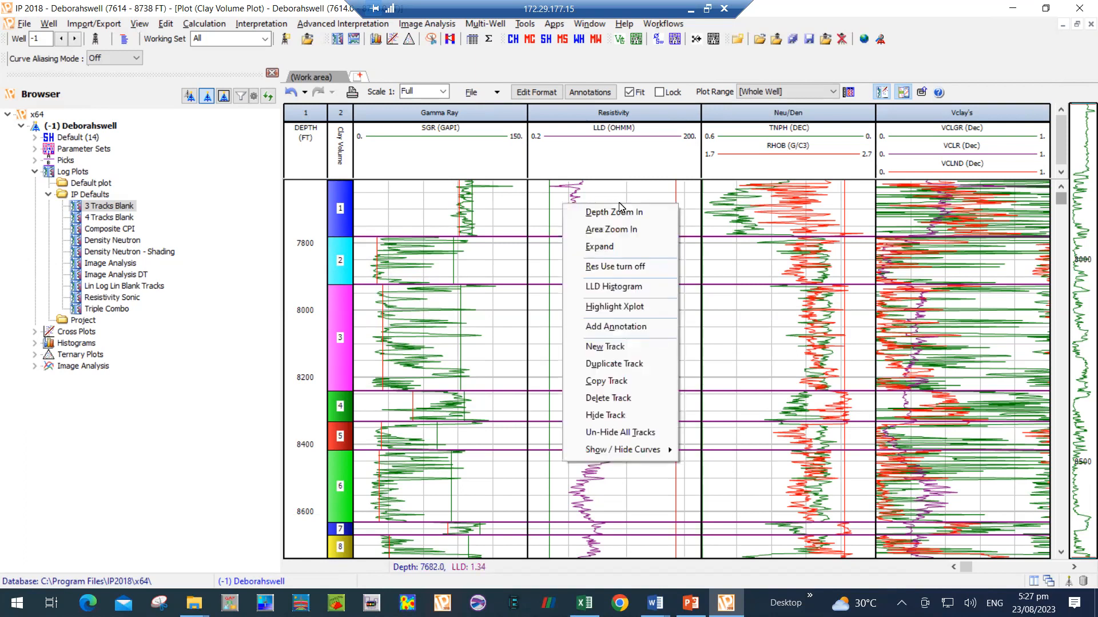
left_click(587, 289)
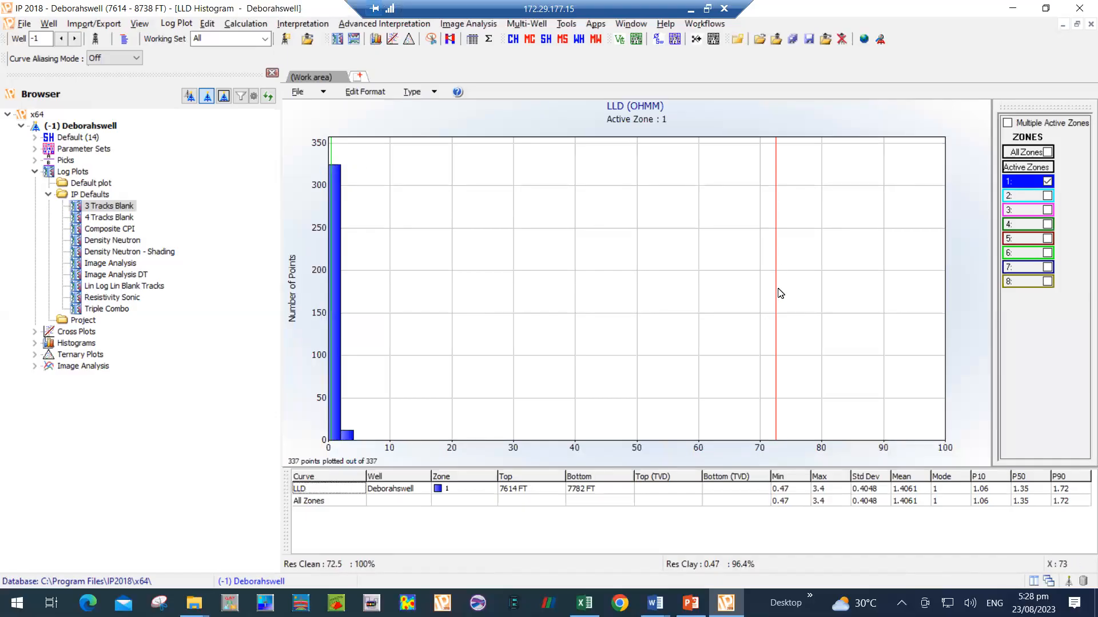
left_click_drag(775, 274, 349, 280)
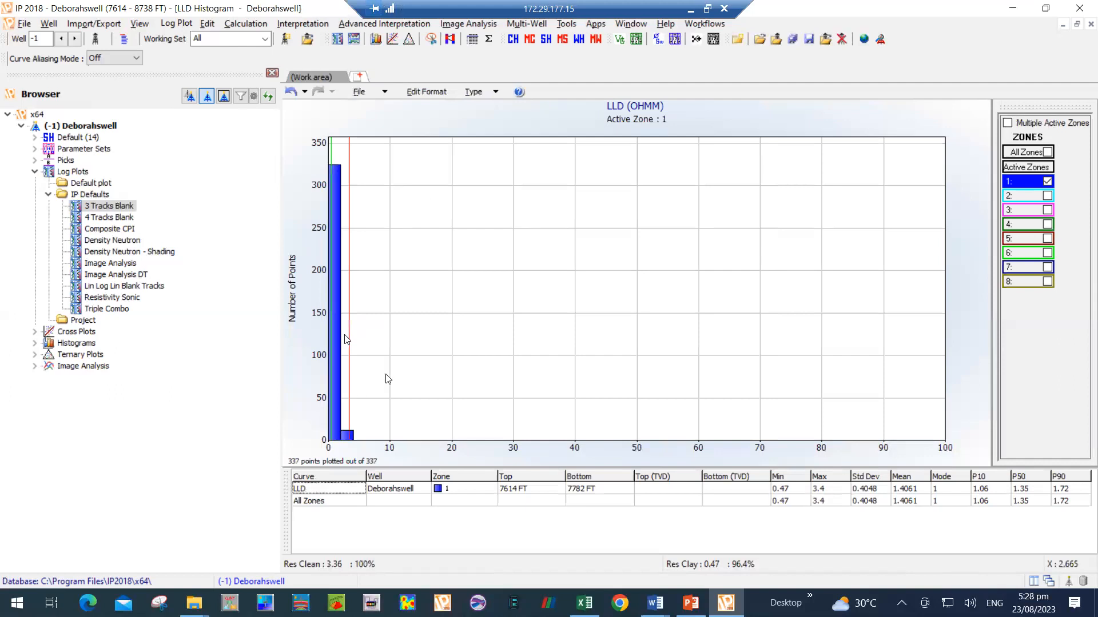
left_click(1047, 196)
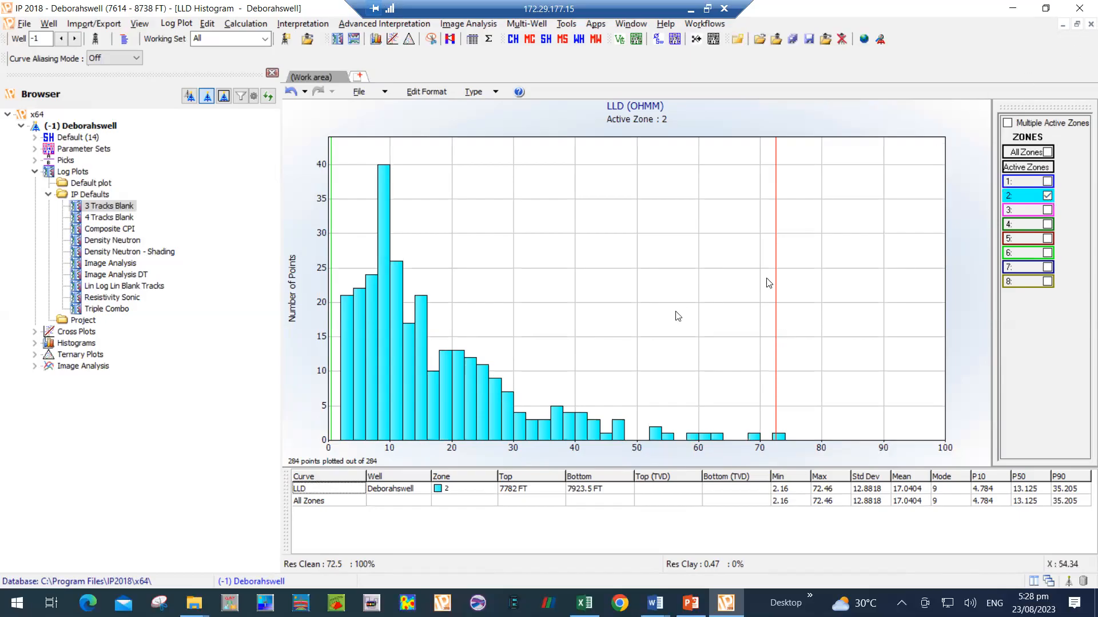
left_click_drag(776, 296, 496, 299)
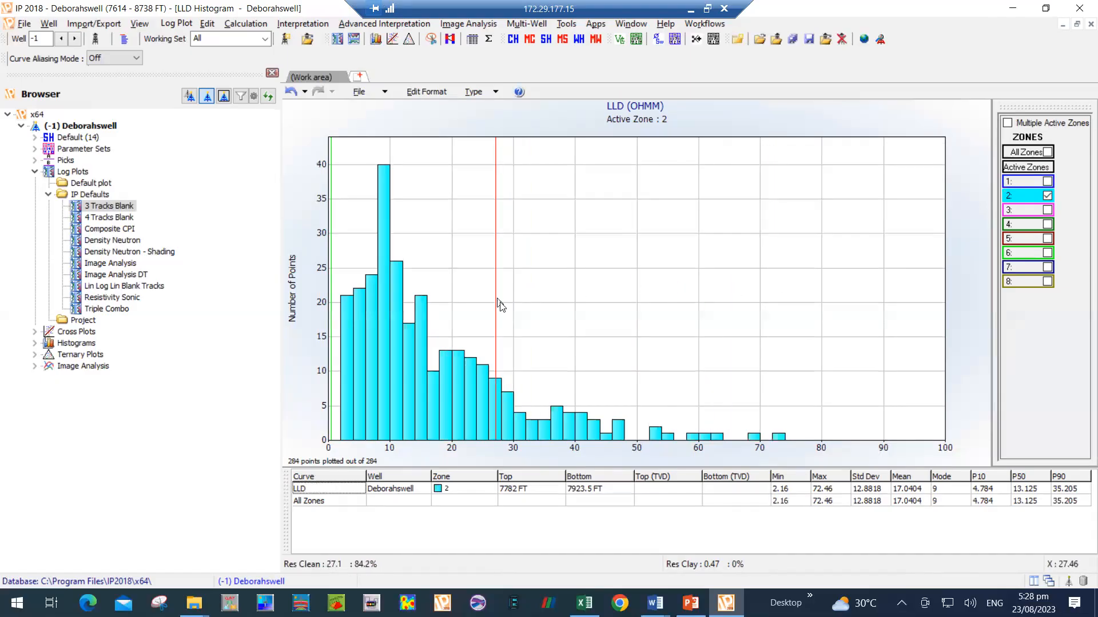
Step: In the LLD histogram, move Res Clean onto the tallest bar for zone 3 and to about 3.47 for zone 4
left_click(1047, 197)
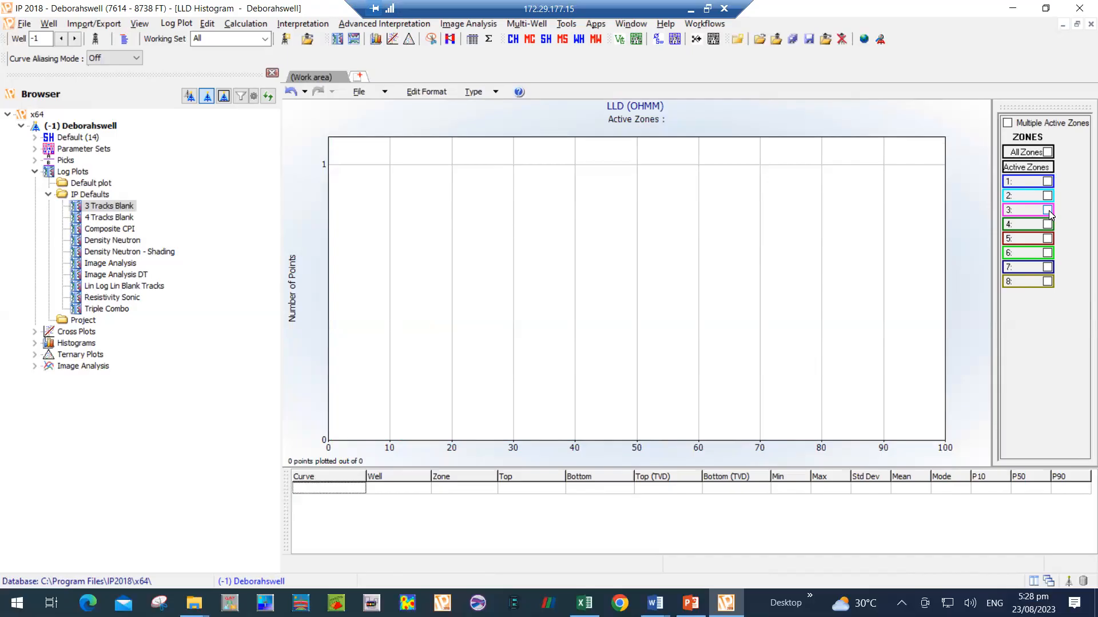
left_click(1049, 212)
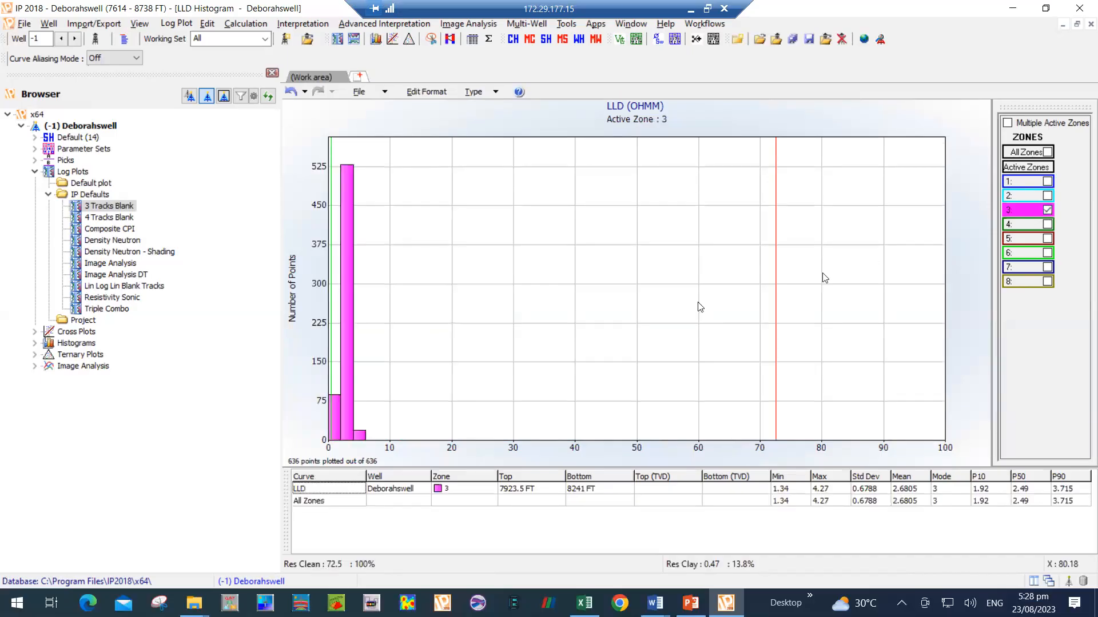
left_click_drag(775, 320, 345, 270)
left_click(1047, 210)
left_click(1046, 224)
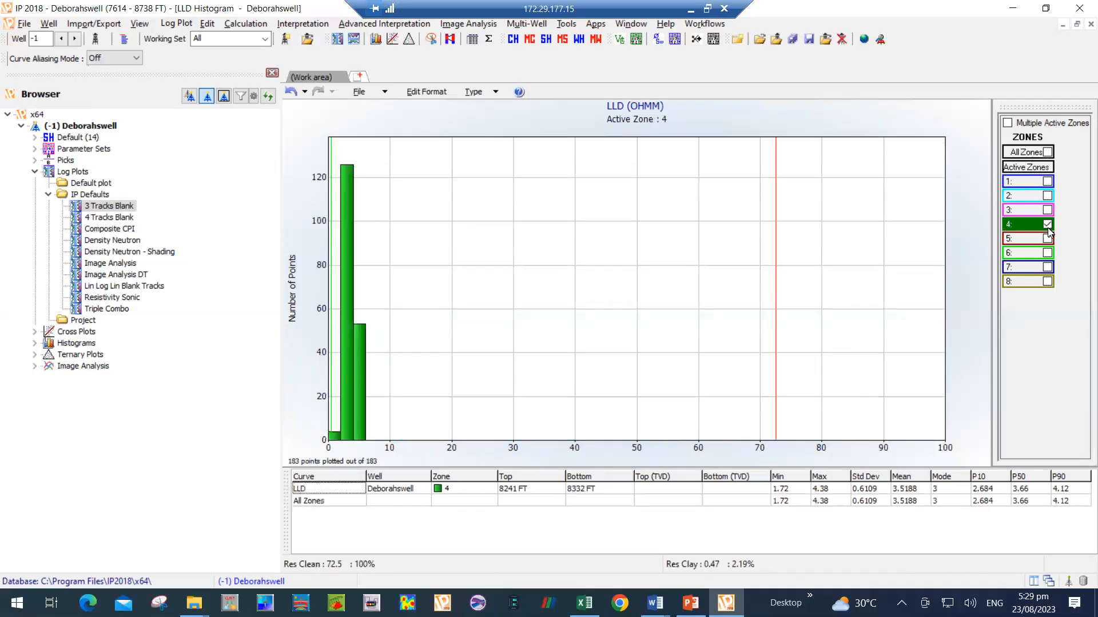
left_click_drag(777, 276, 349, 257)
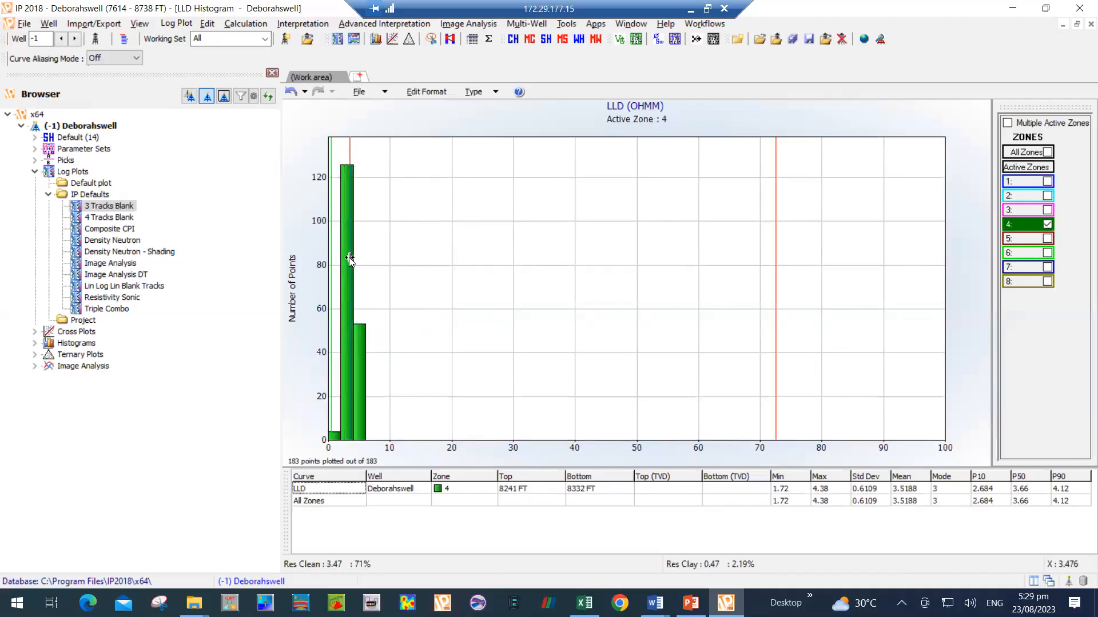
Step: Set Res Clean to about 15 for zone 5 in the LLD histogram
left_click(1047, 225)
left_click(1047, 238)
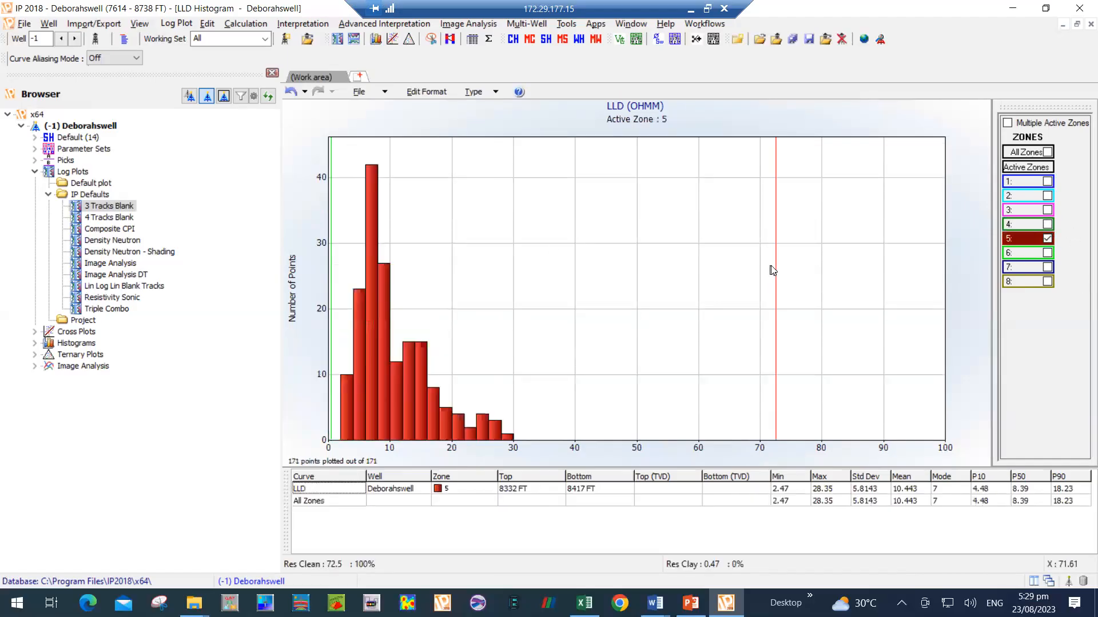
left_click_drag(776, 272, 421, 256)
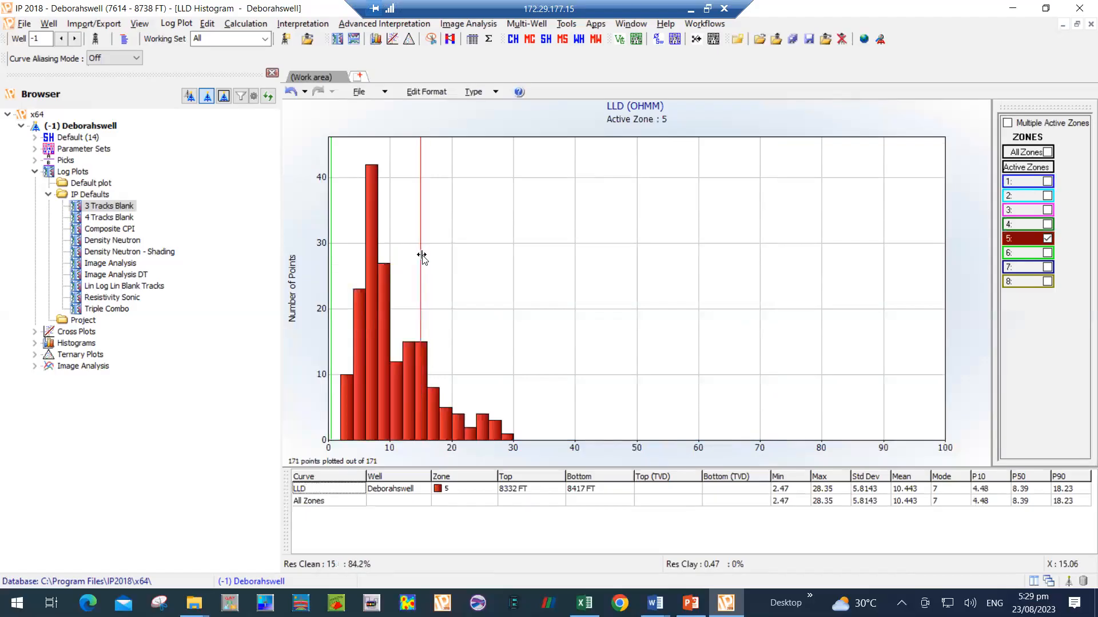
Step: In the LLD histogram, set Res Clean to about 2.89 for zone 6 and about 3.24 for zone 7
left_click(1048, 239)
left_click(1047, 253)
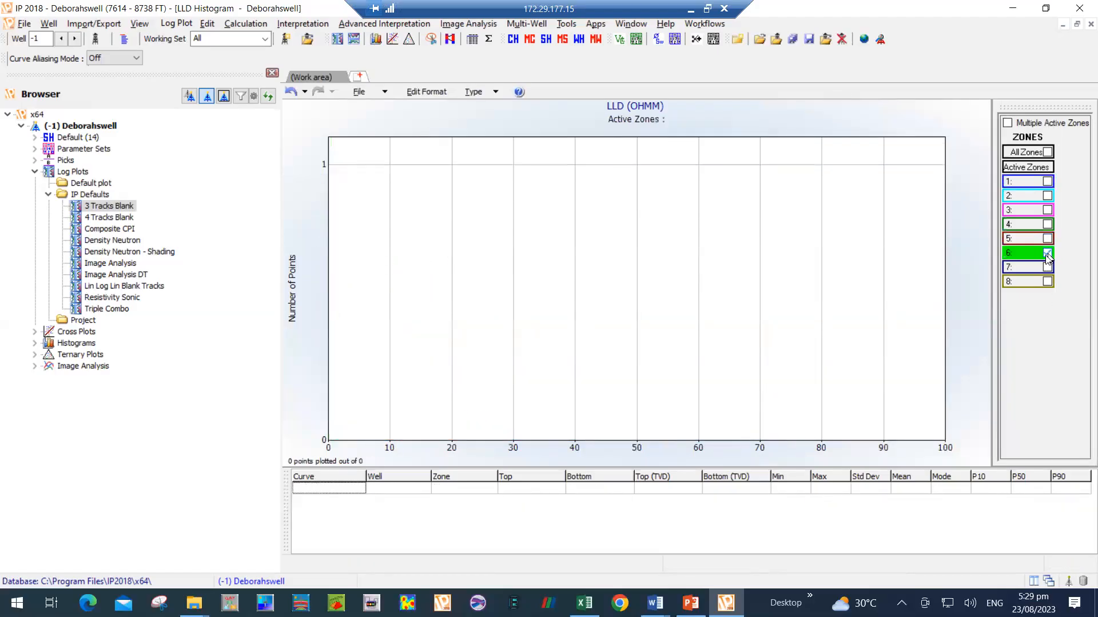
left_click_drag(774, 249, 346, 242)
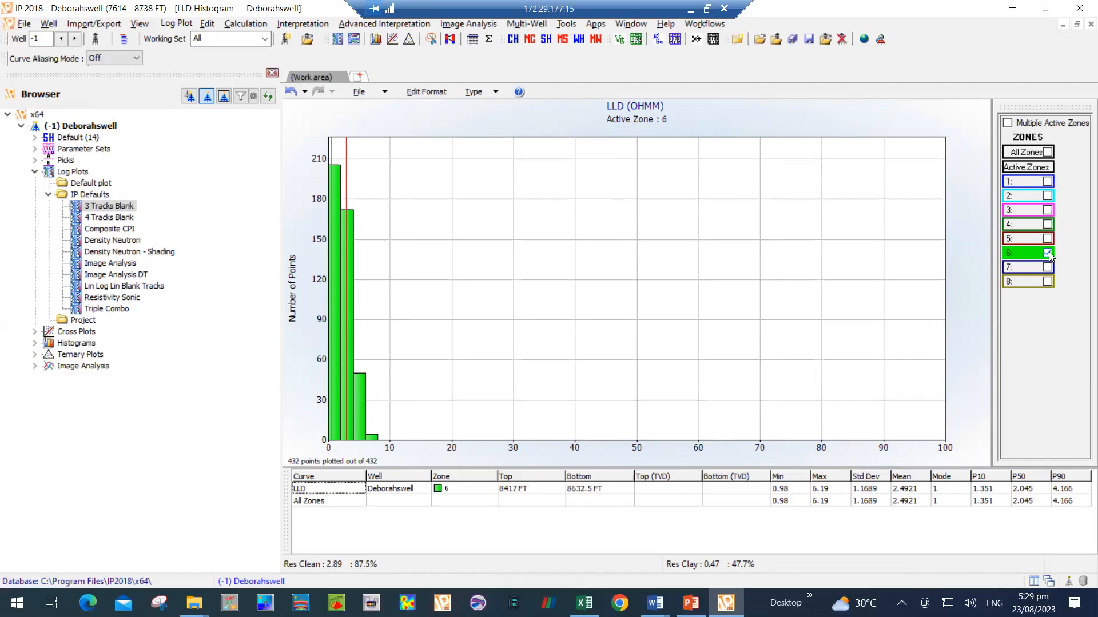
left_click(1047, 267)
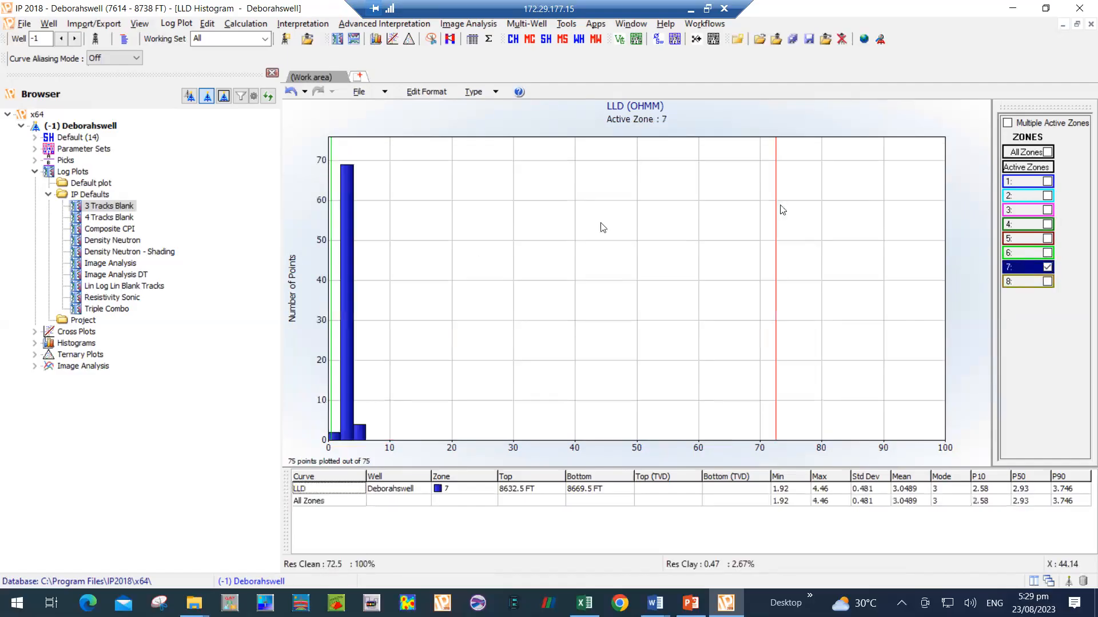
left_click_drag(776, 217, 349, 234)
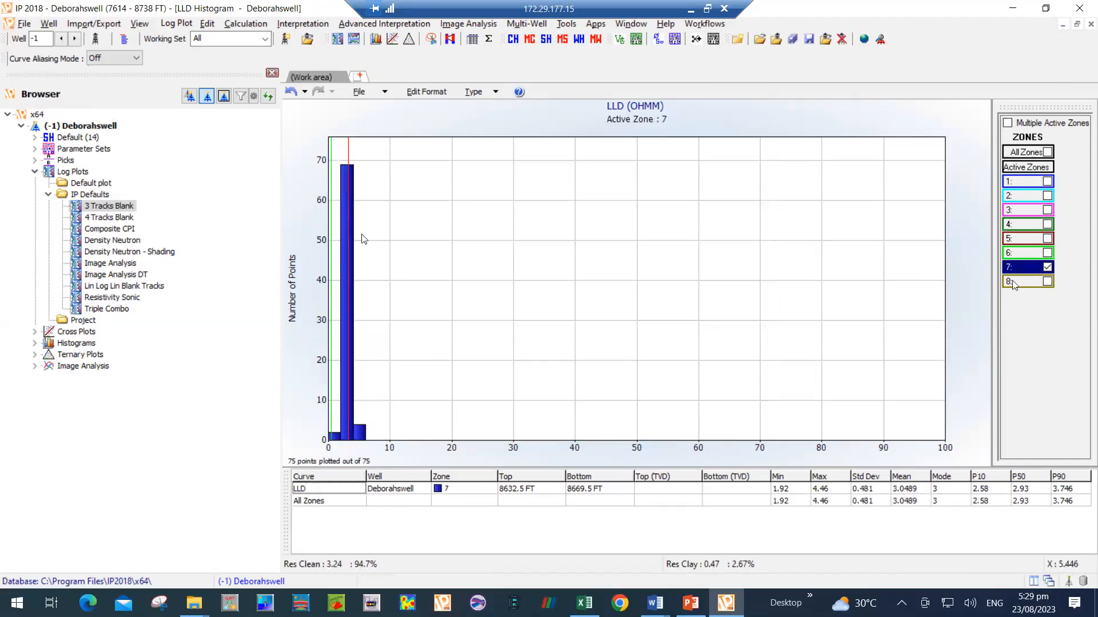
Step: Set Res Clean to about 3.36 for zone 8 and close the LLD histogram
left_click(1049, 268)
left_click(1048, 280)
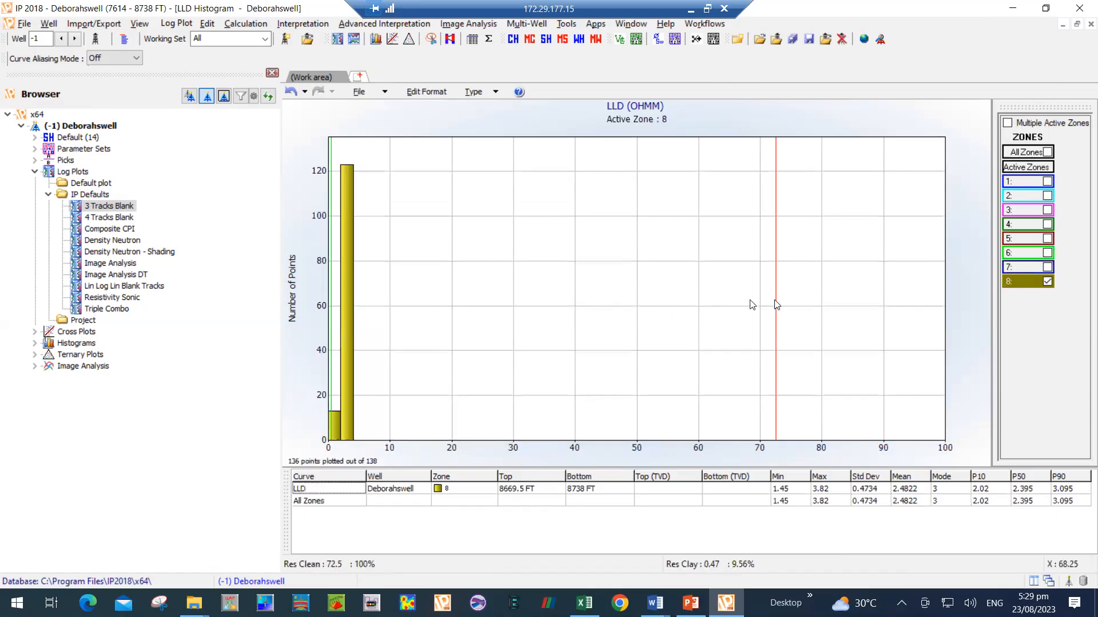
left_click_drag(776, 303, 348, 281)
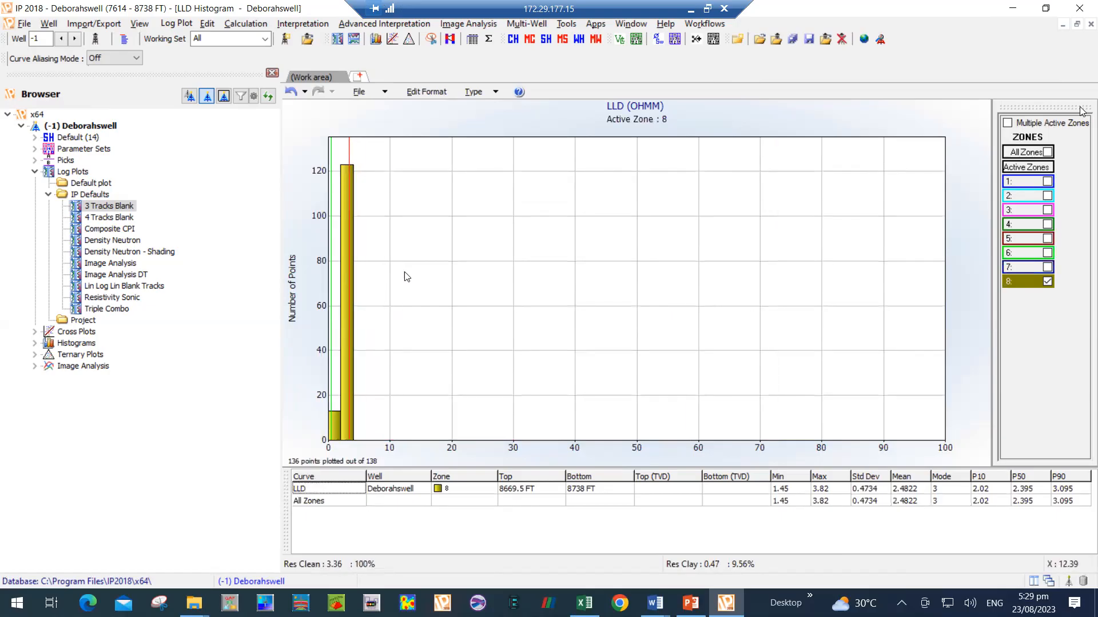
left_click(1091, 25)
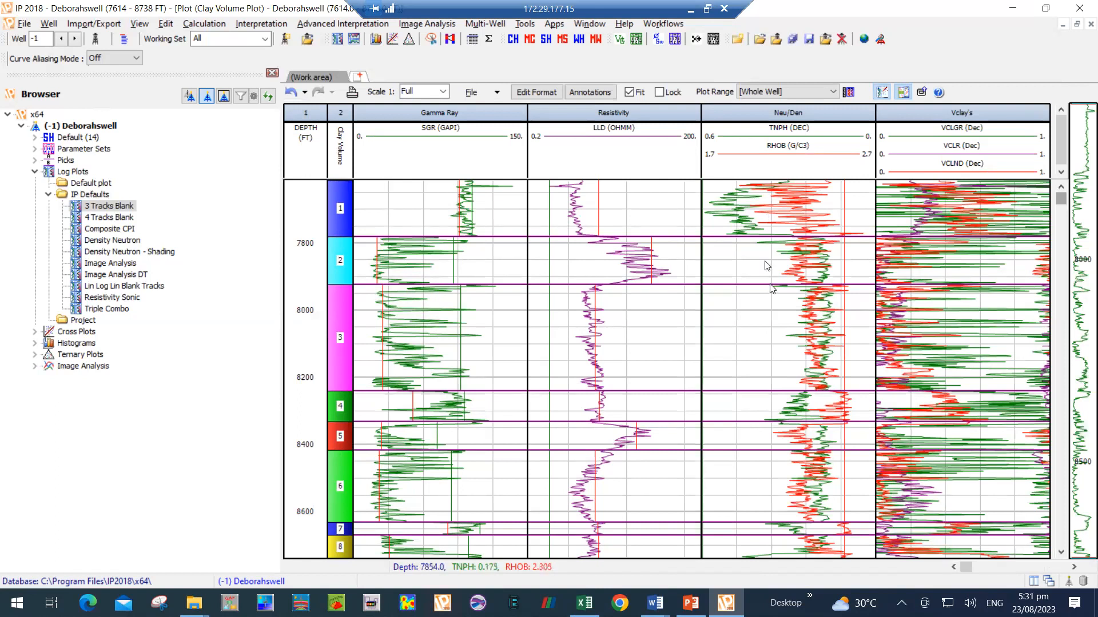
Step: Open the TNPH / RHOB crossplot and move zone 2's second clean point to about 0.253 neutron and 1.945 density
right_click(773, 215)
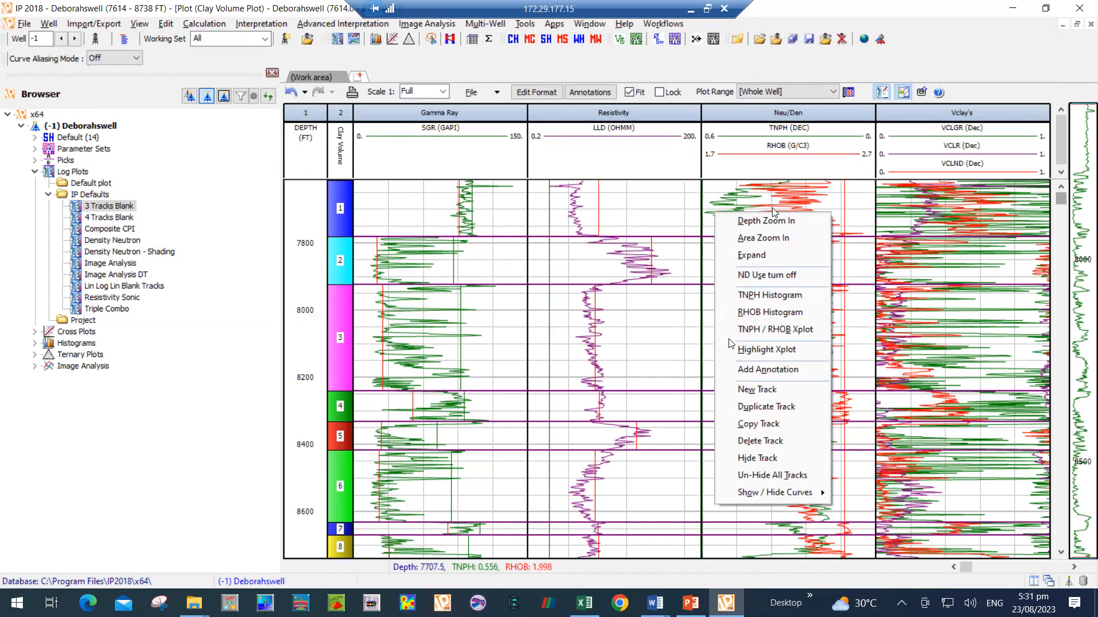
left_click(804, 333)
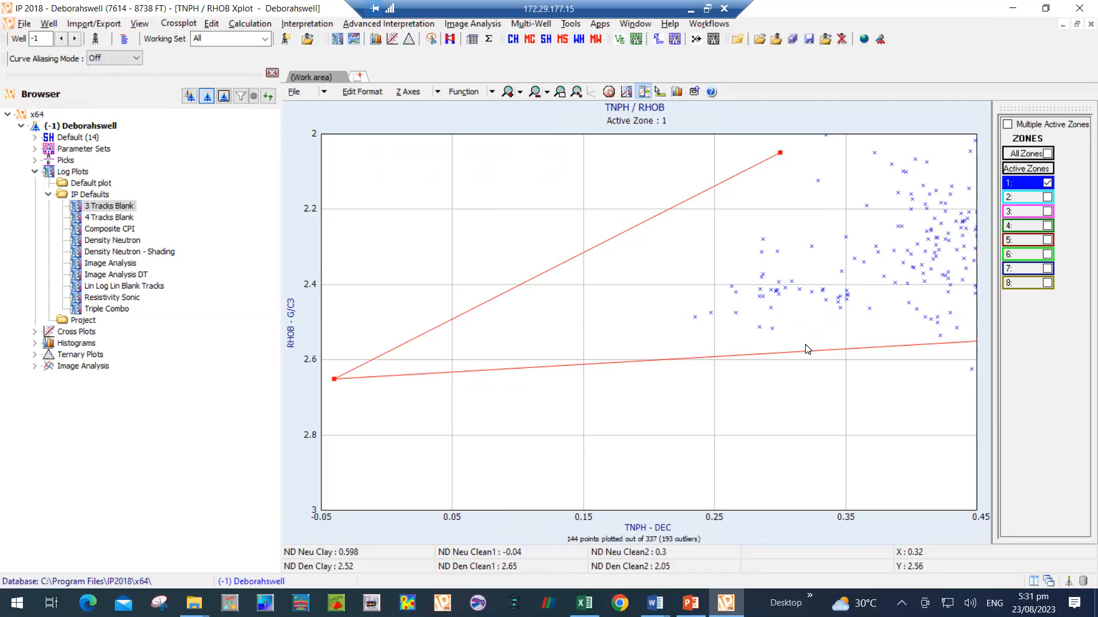
left_click(1046, 184)
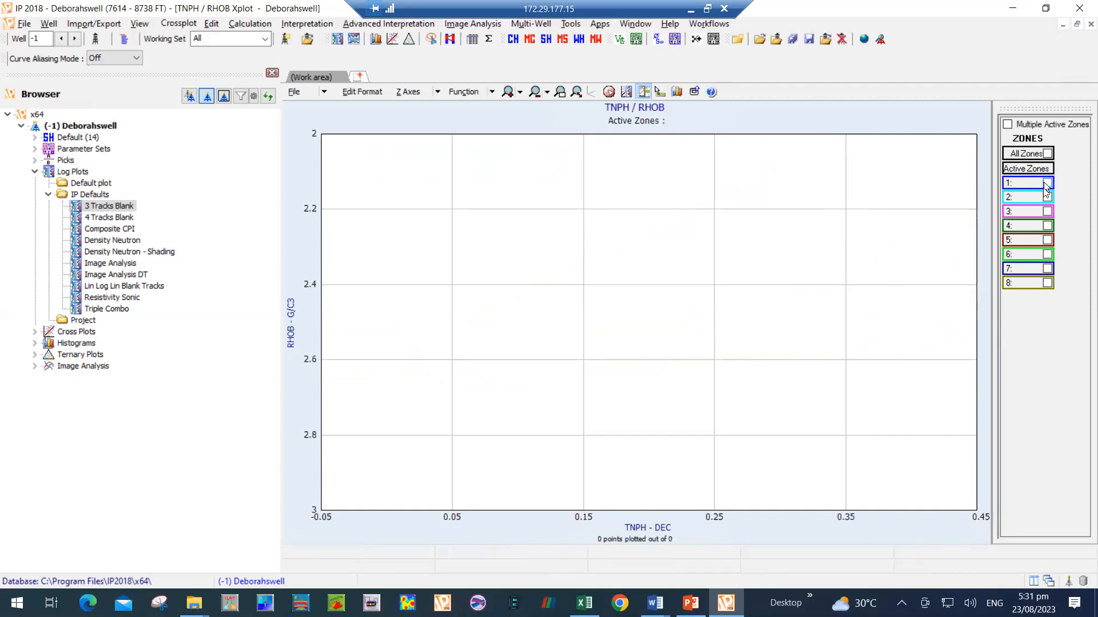
left_click(1046, 198)
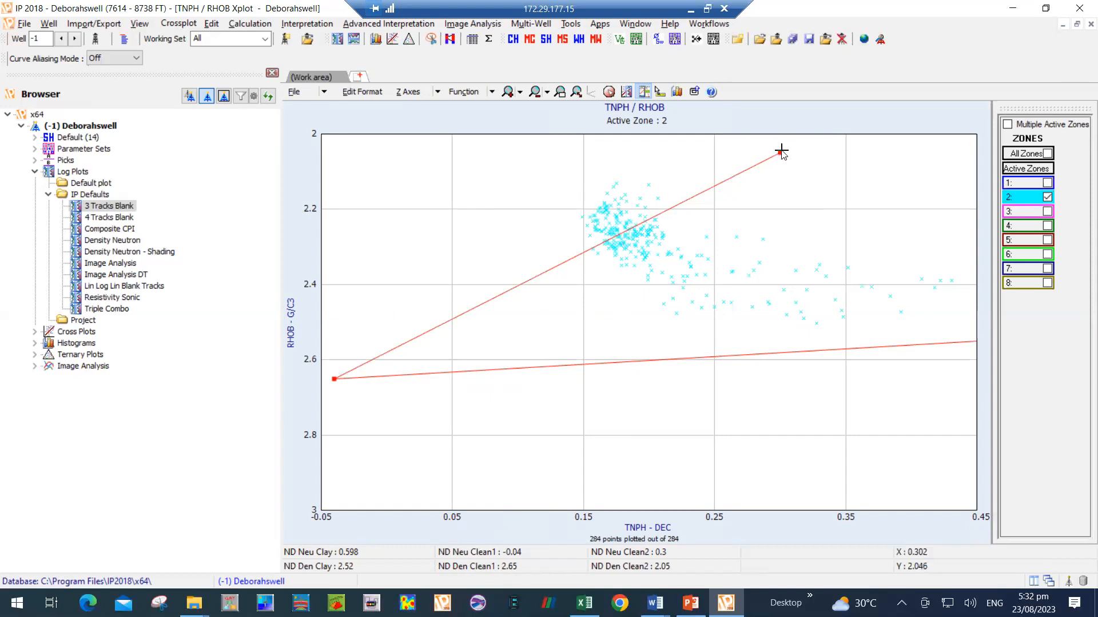
left_click_drag(781, 152, 717, 114)
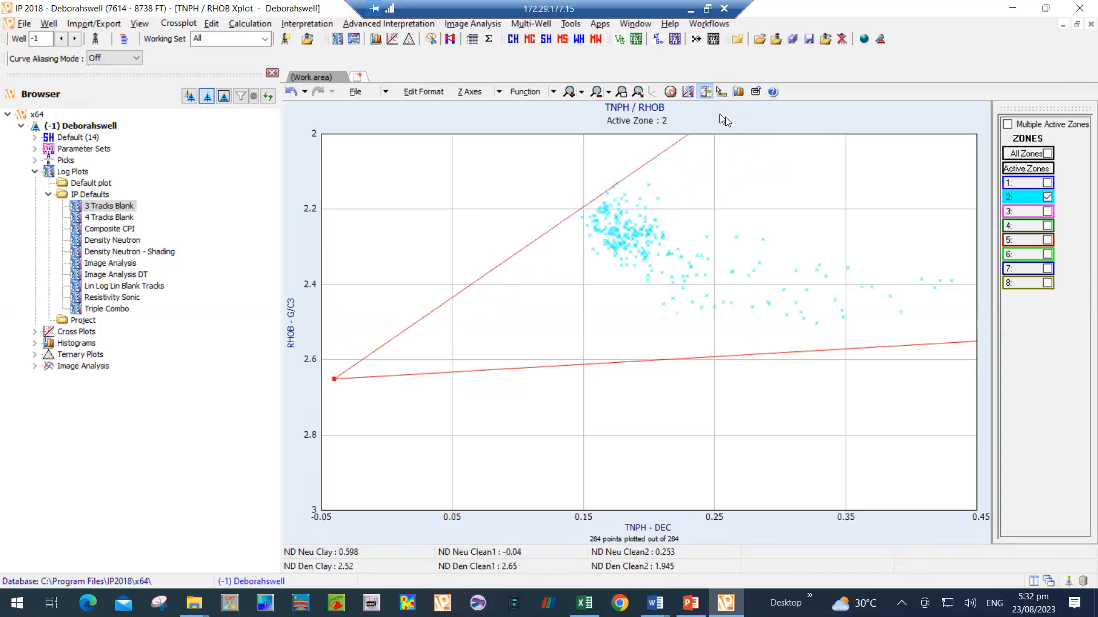
Step: Move the second neutron-density clean point to about 0.288 / 1.996 for zone 3 and about 0.308 / 2.072 for zone 4
left_click(1047, 197)
left_click(1047, 212)
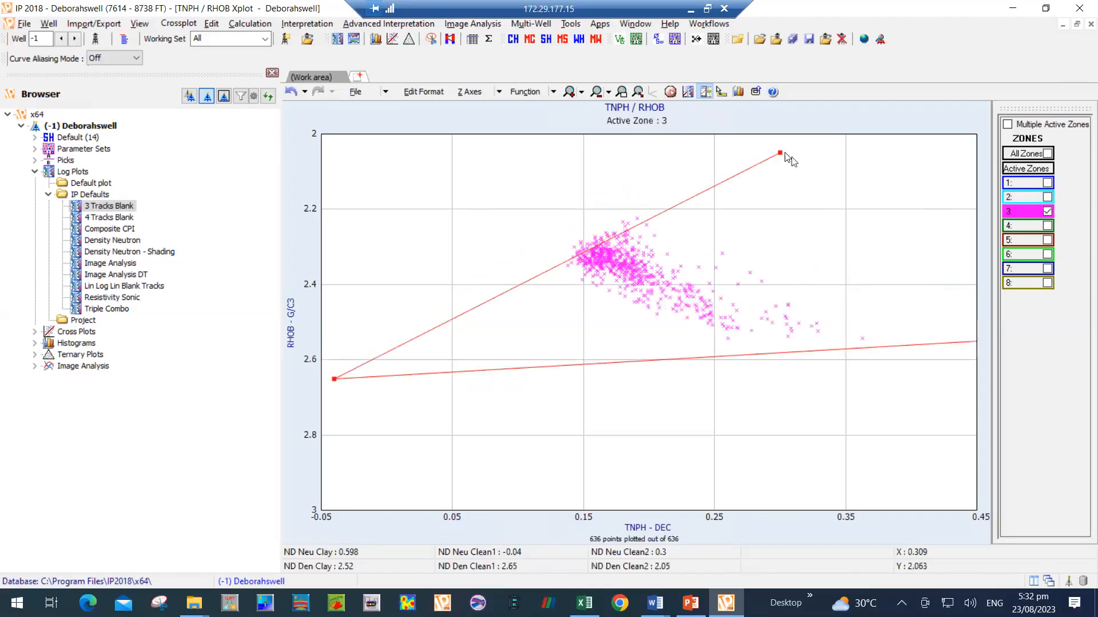
left_click_drag(777, 150, 763, 131)
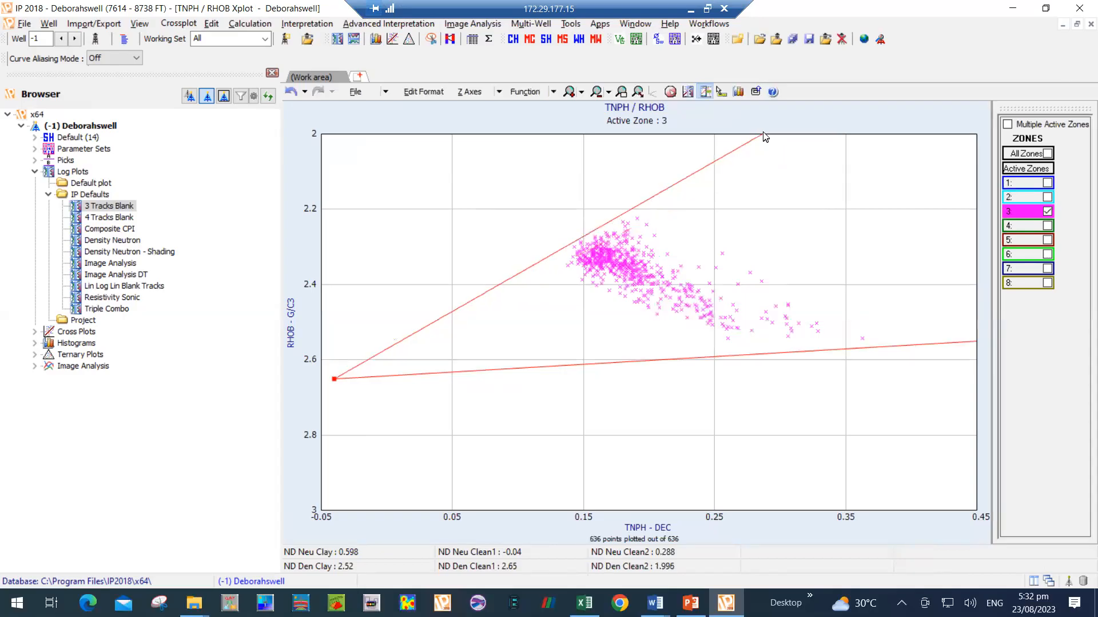
left_click(1046, 226)
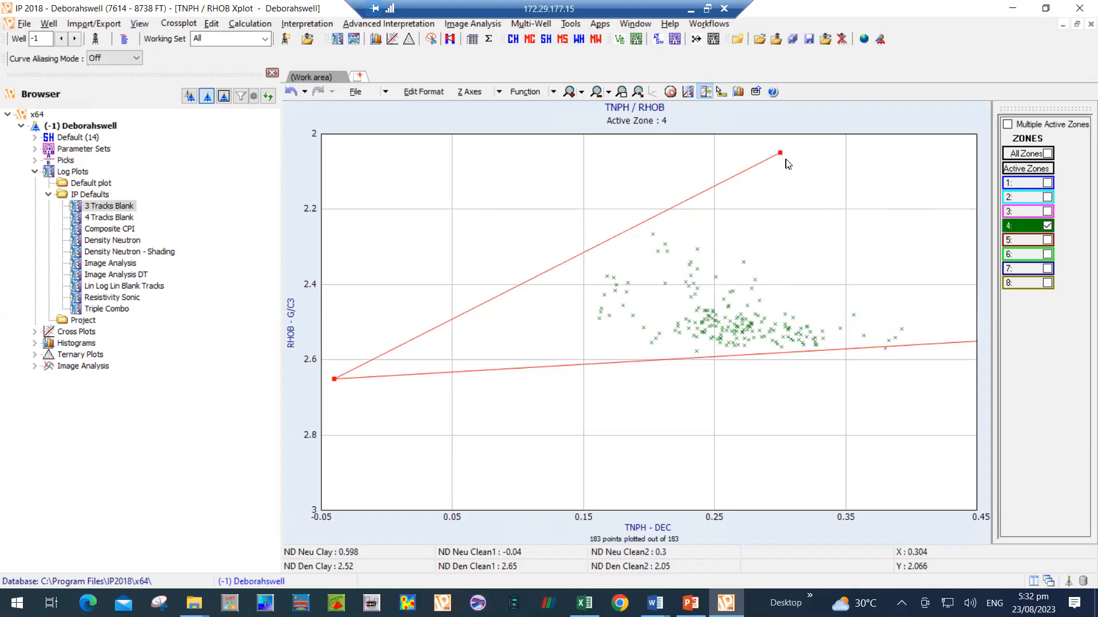
left_click_drag(782, 153, 791, 161)
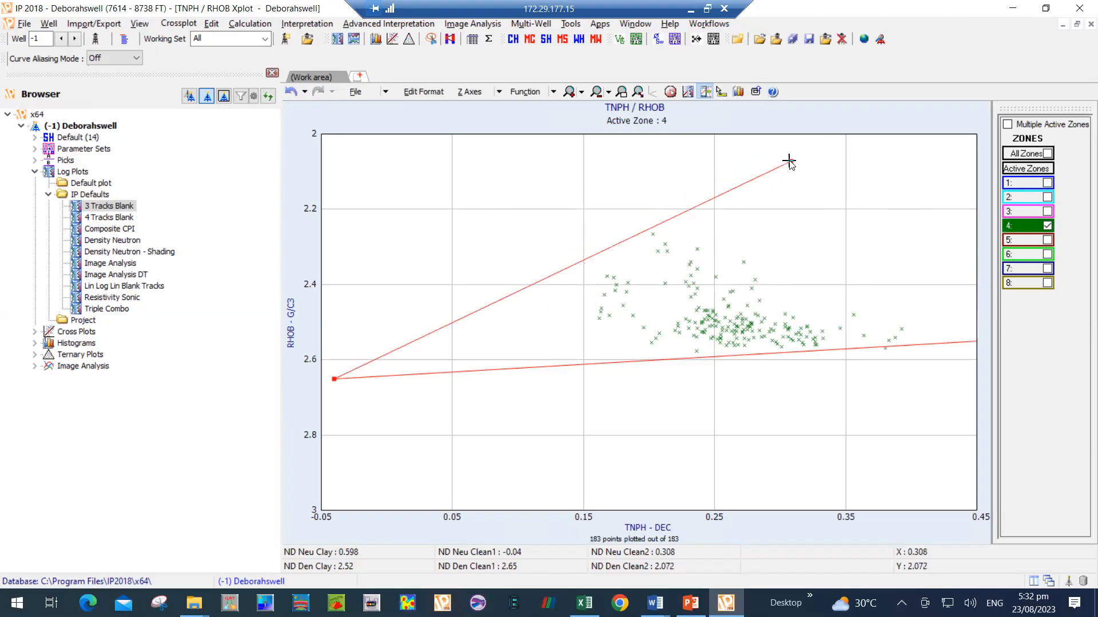
Step: Move the second neutron-density clean point to about 0.229 / 1.945 for zone 5 and about 0.279 / 1.977 for zone 6
left_click(1047, 226)
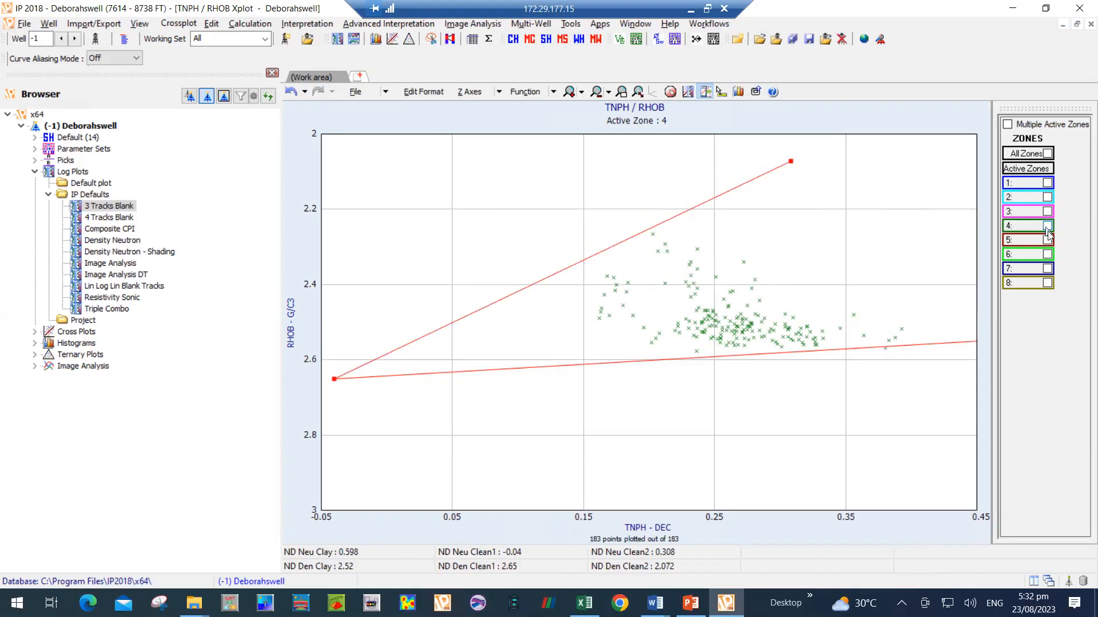
left_click(1047, 241)
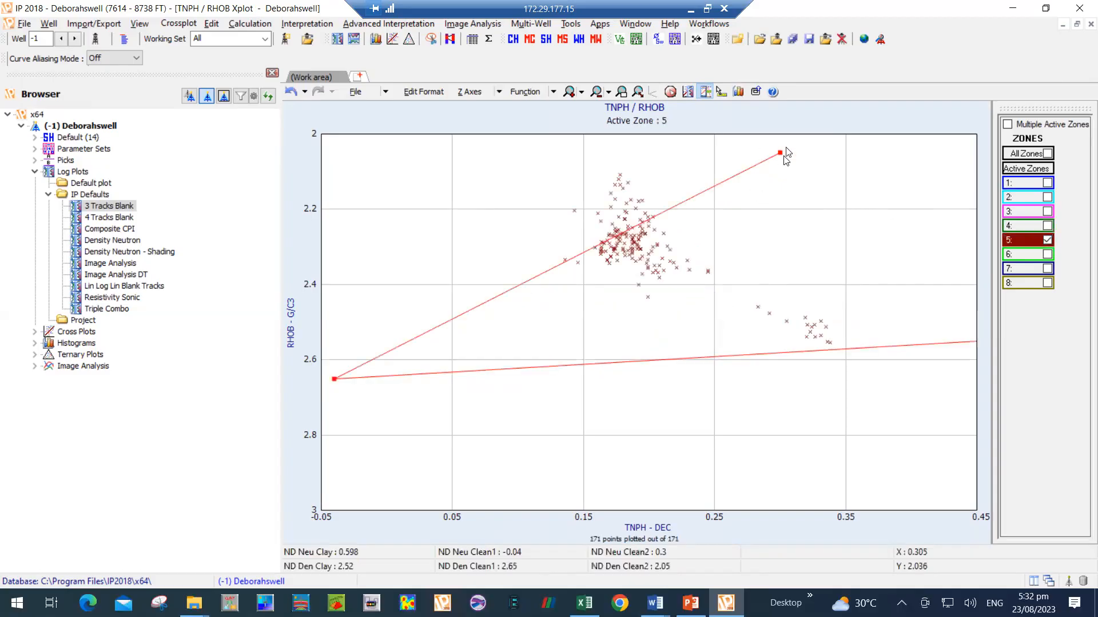
left_click_drag(780, 153, 686, 114)
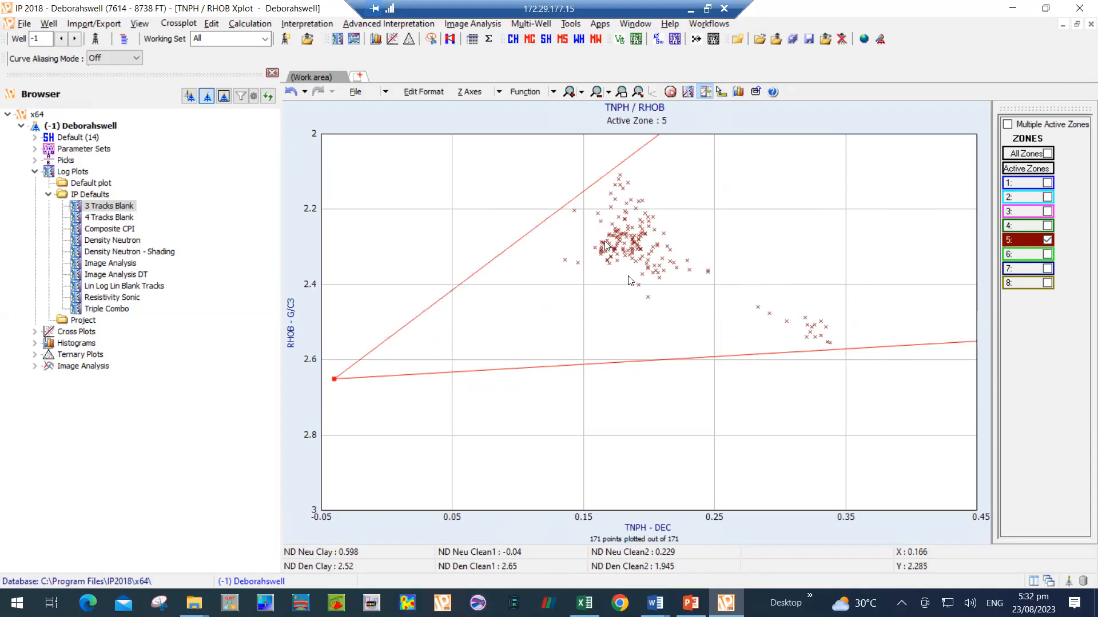
left_click(1046, 239)
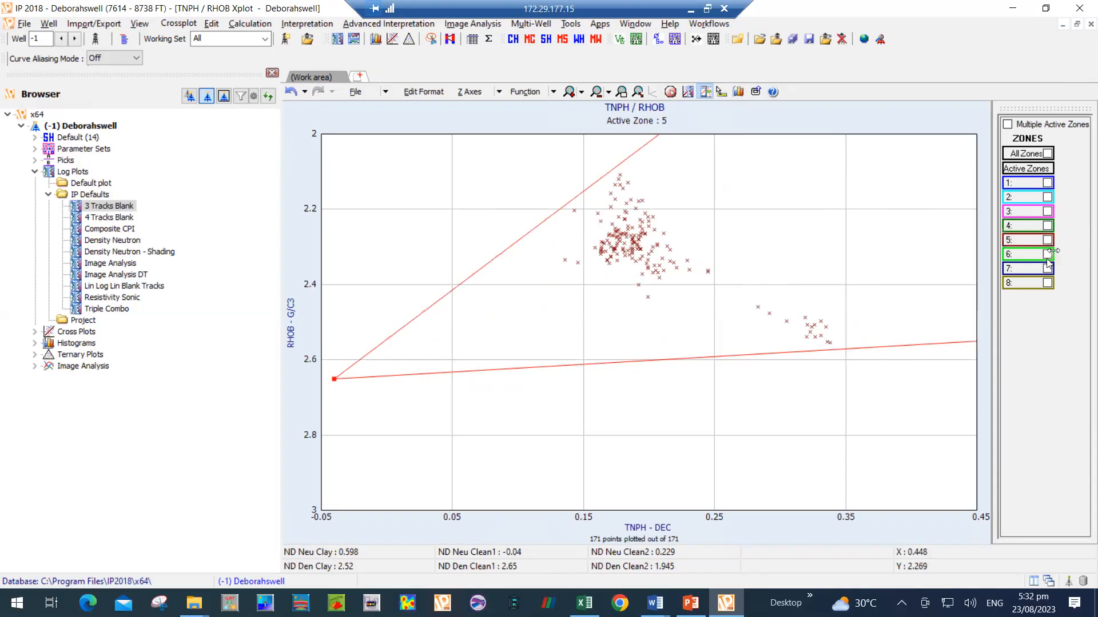
left_click(1047, 258)
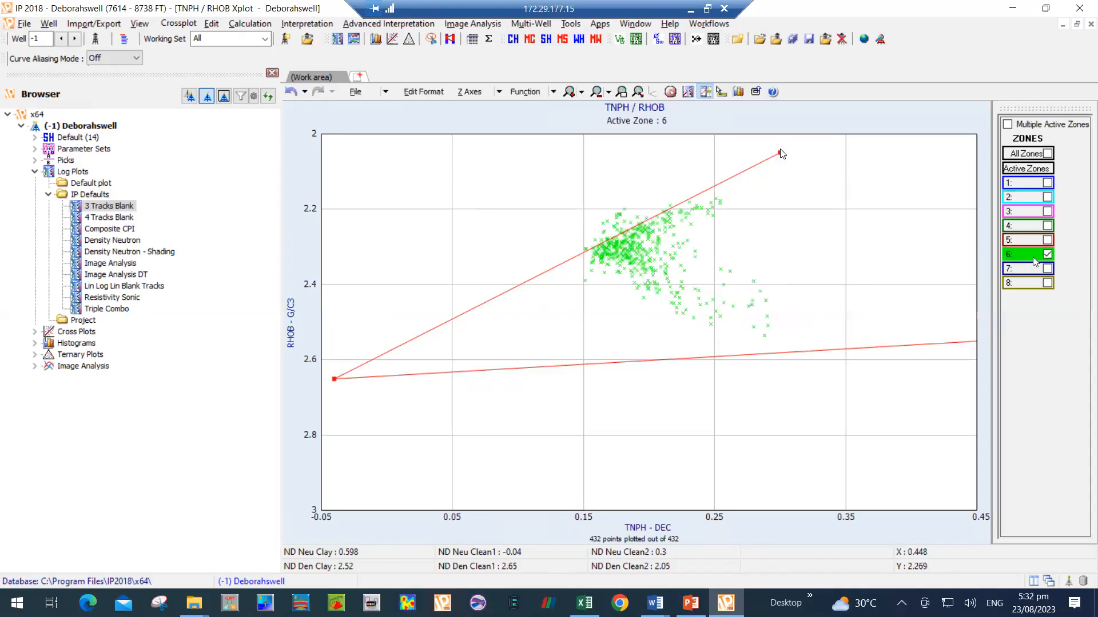
left_click_drag(781, 155, 752, 125)
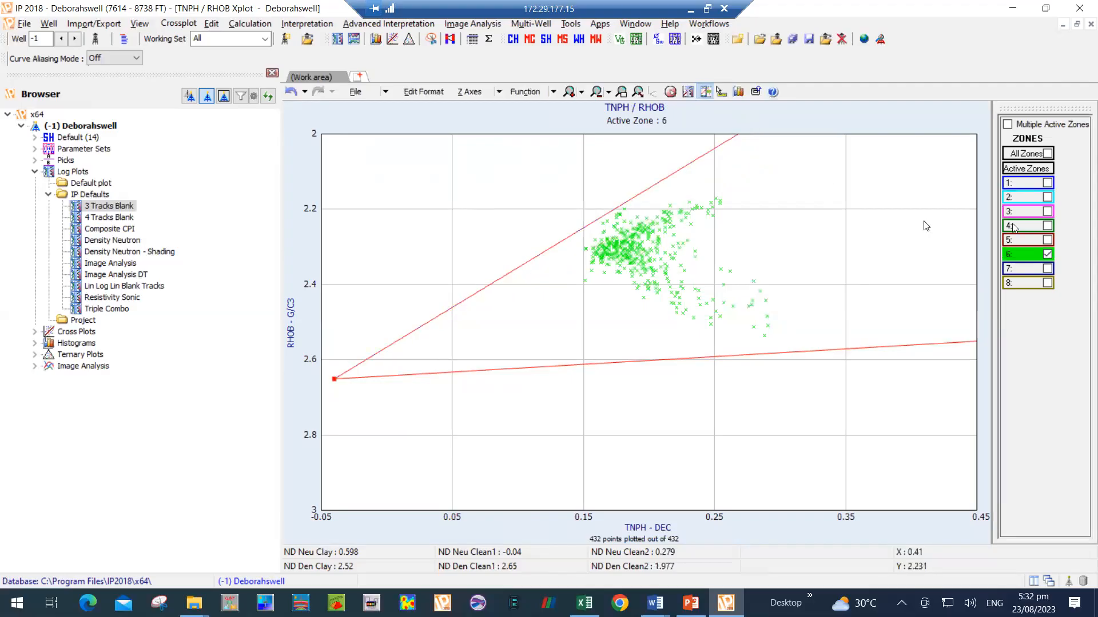
Step: Move the second neutron-density clean point to about 0.307 / 2.08 for zone 7 and 0.289 / 2.021 for zone 8, closing the crossplot
left_click(1046, 256)
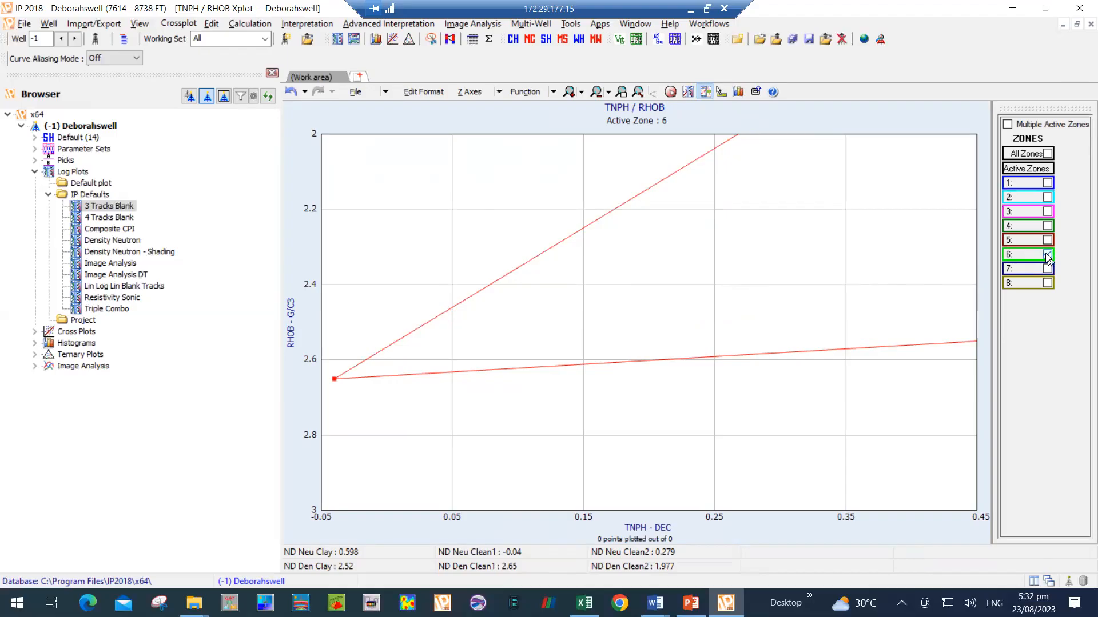
left_click(1047, 269)
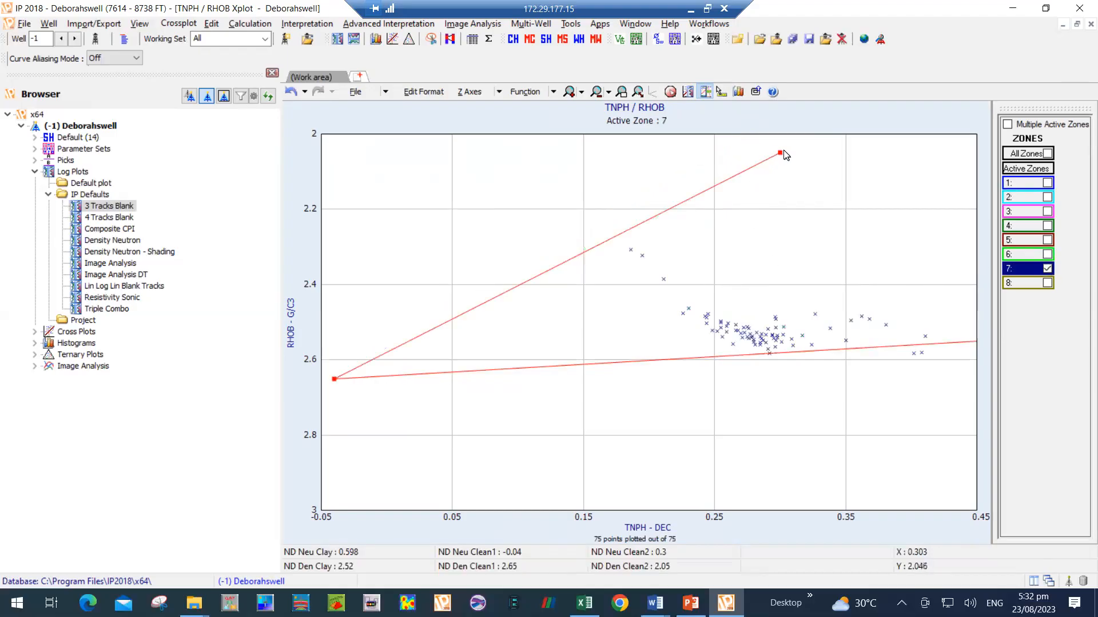
left_click_drag(780, 152, 789, 164)
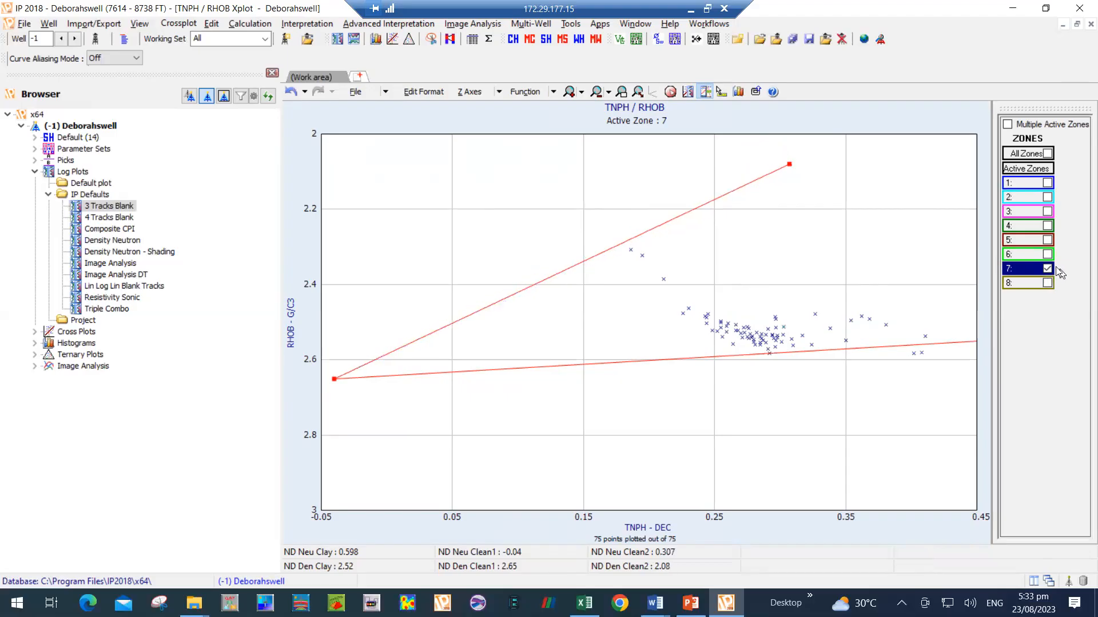
left_click(1048, 269)
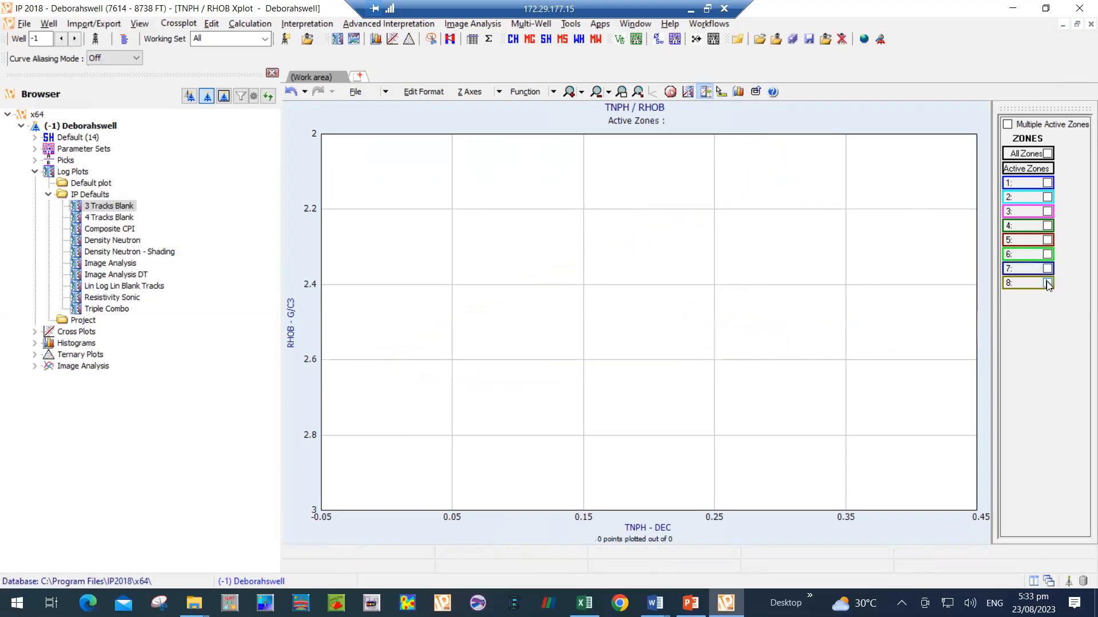
left_click(1047, 283)
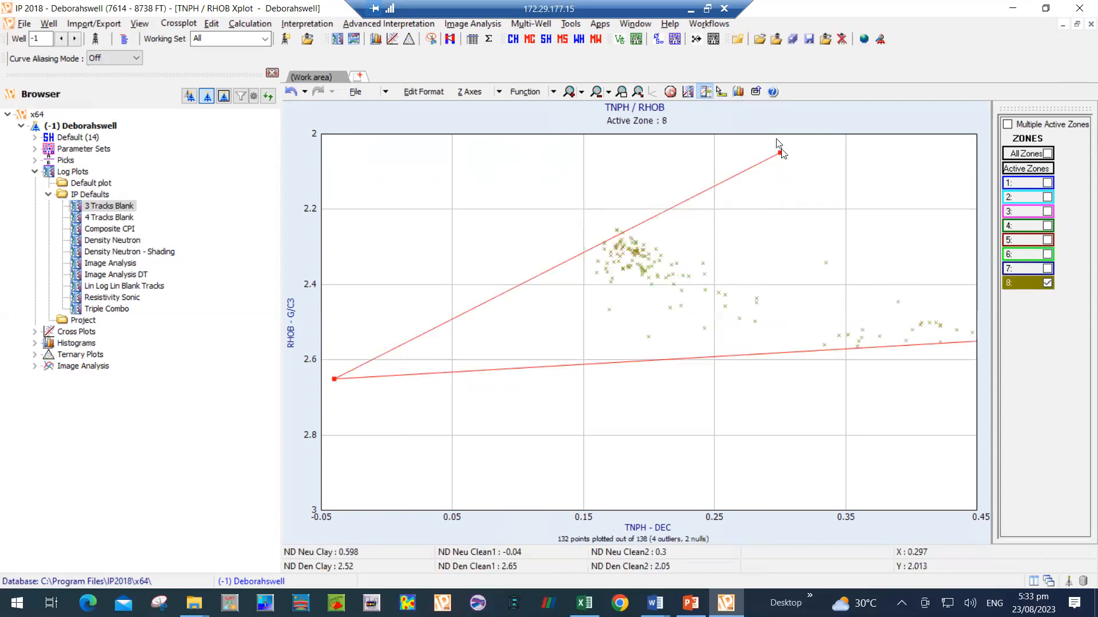
left_click_drag(779, 154, 765, 143)
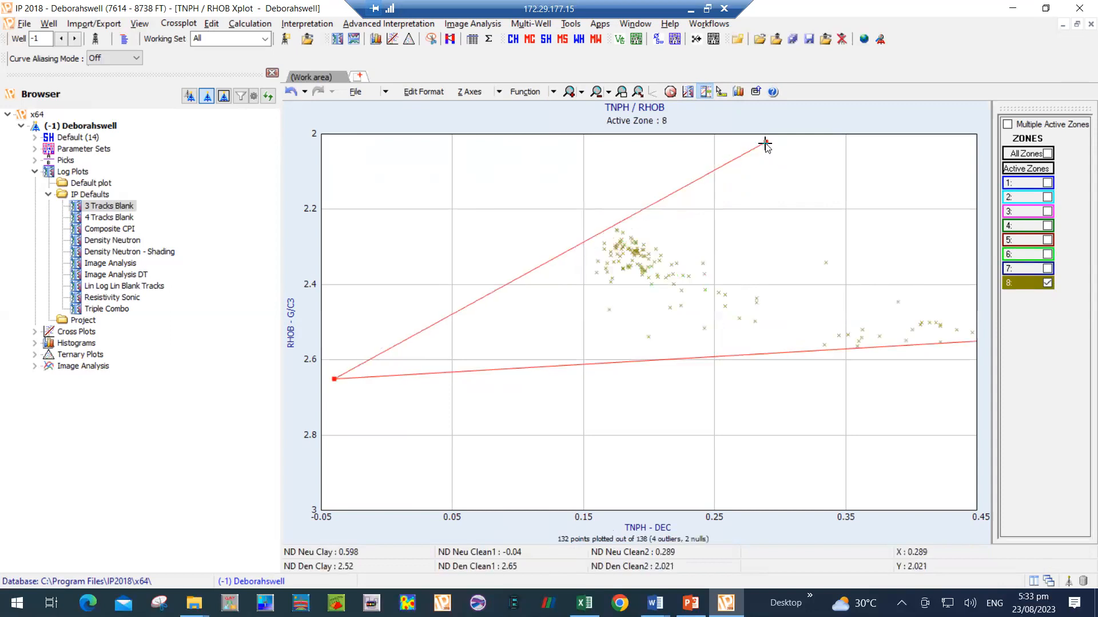
left_click(1090, 25)
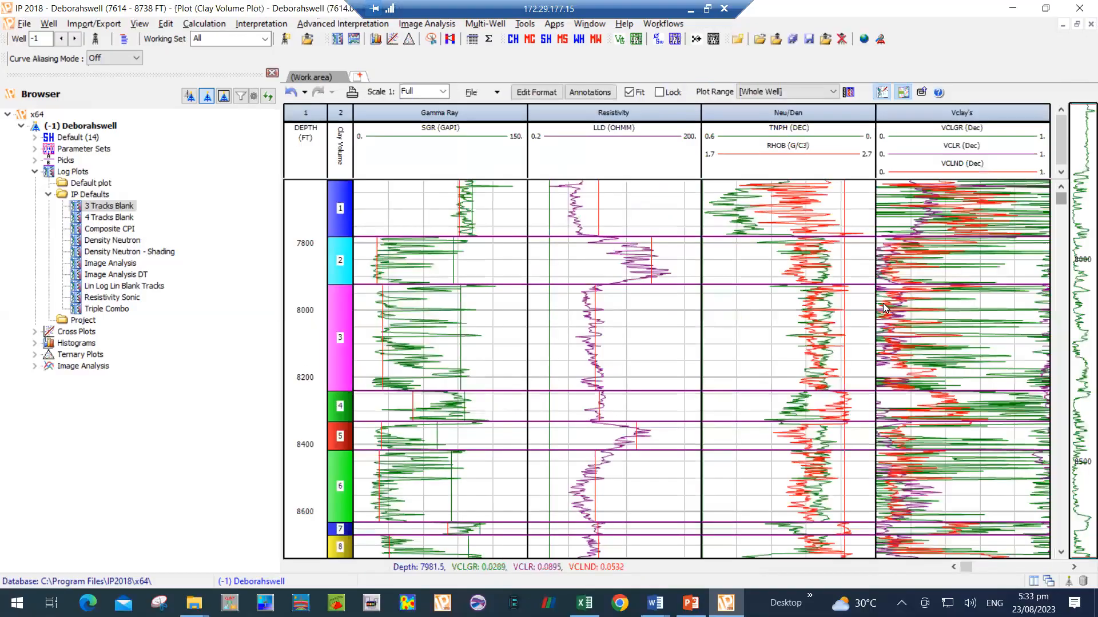
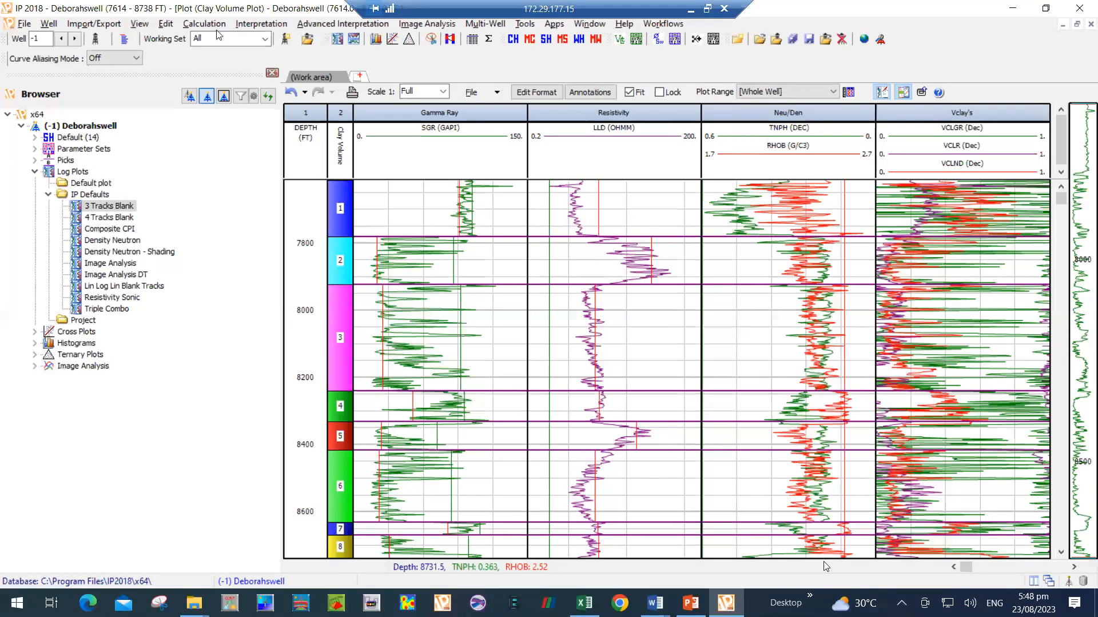
Step: Start a Porosity and Water Saturation analysis and choose Neutron Density as the initial porosity model
left_click(256, 26)
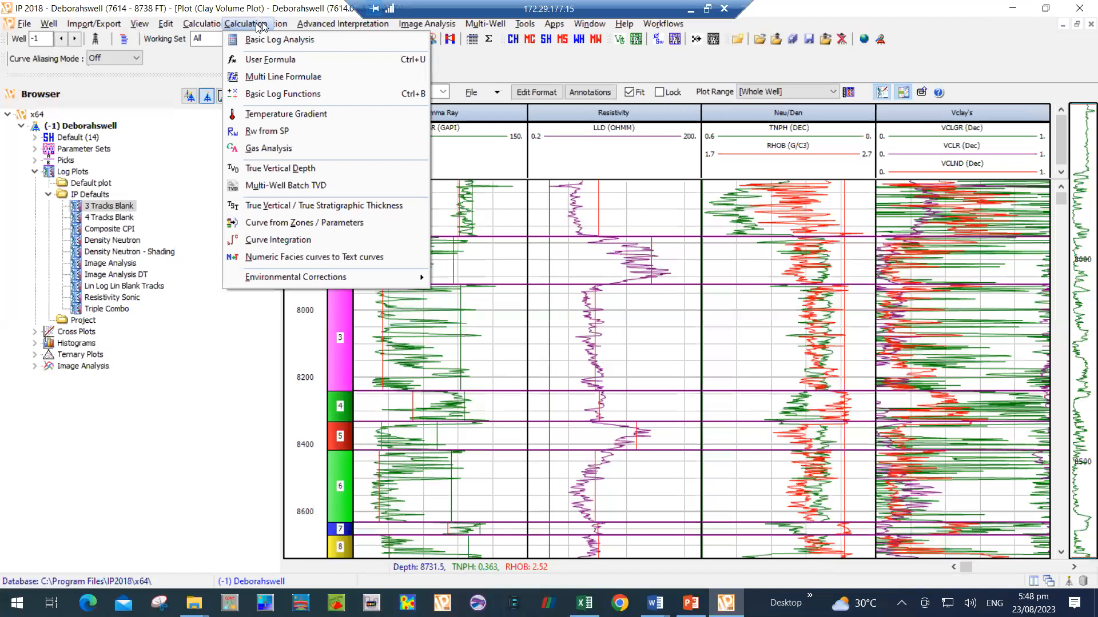
mouse_move(282, 26)
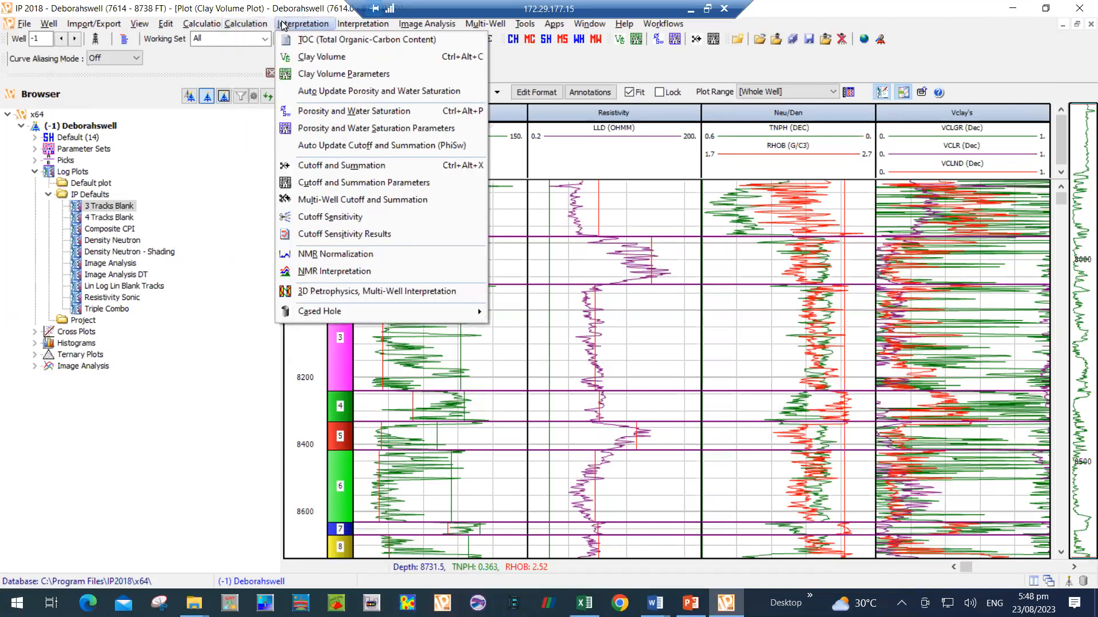
left_click(307, 115)
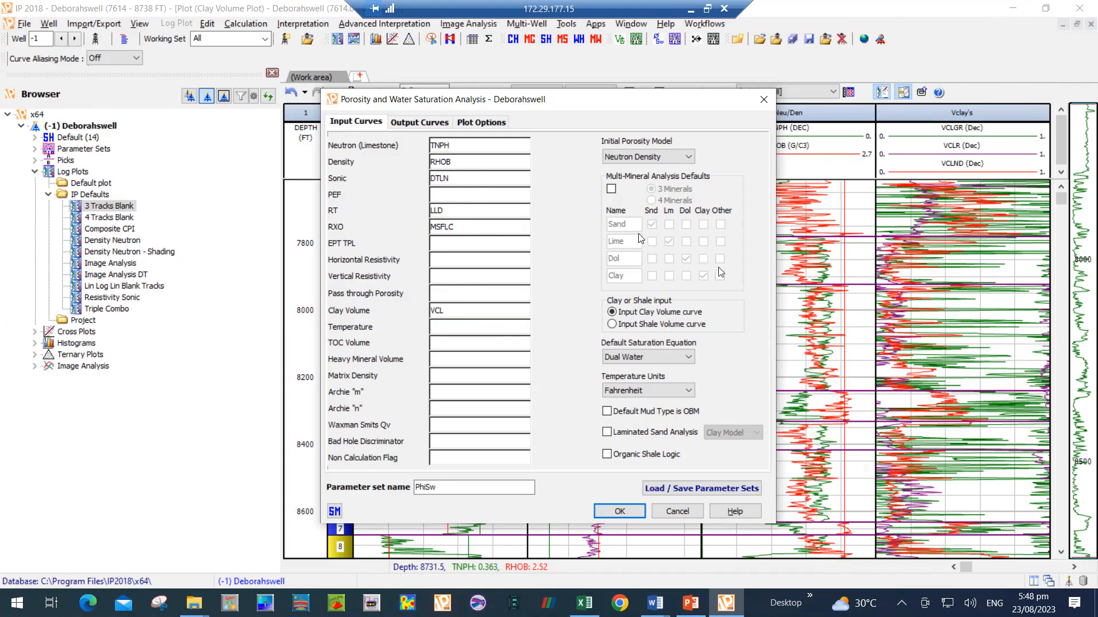
left_click(683, 158)
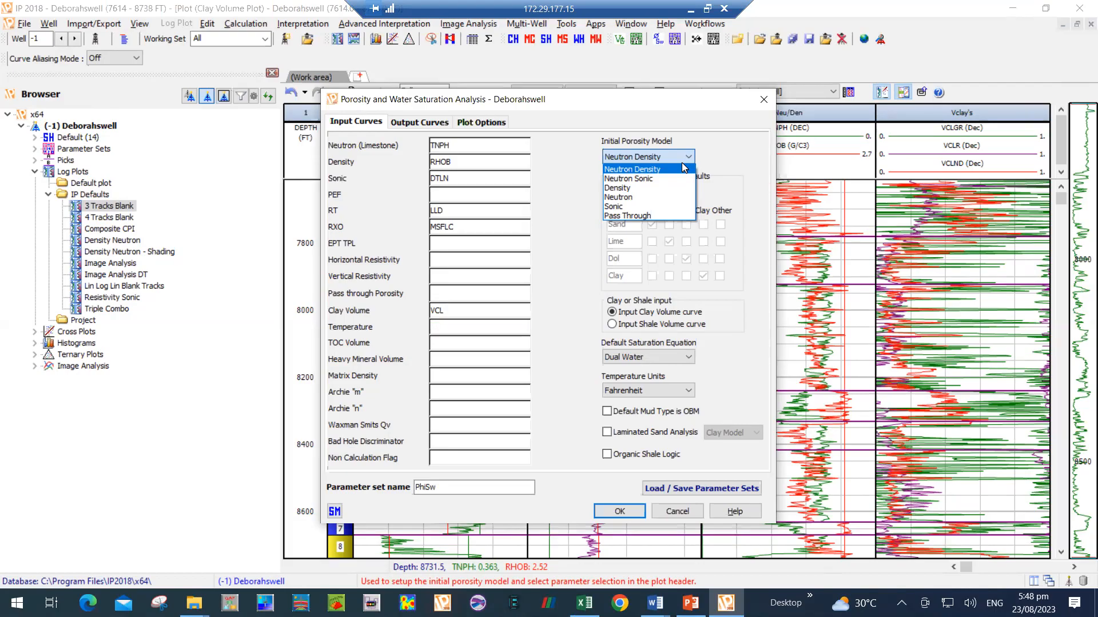
left_click(646, 170)
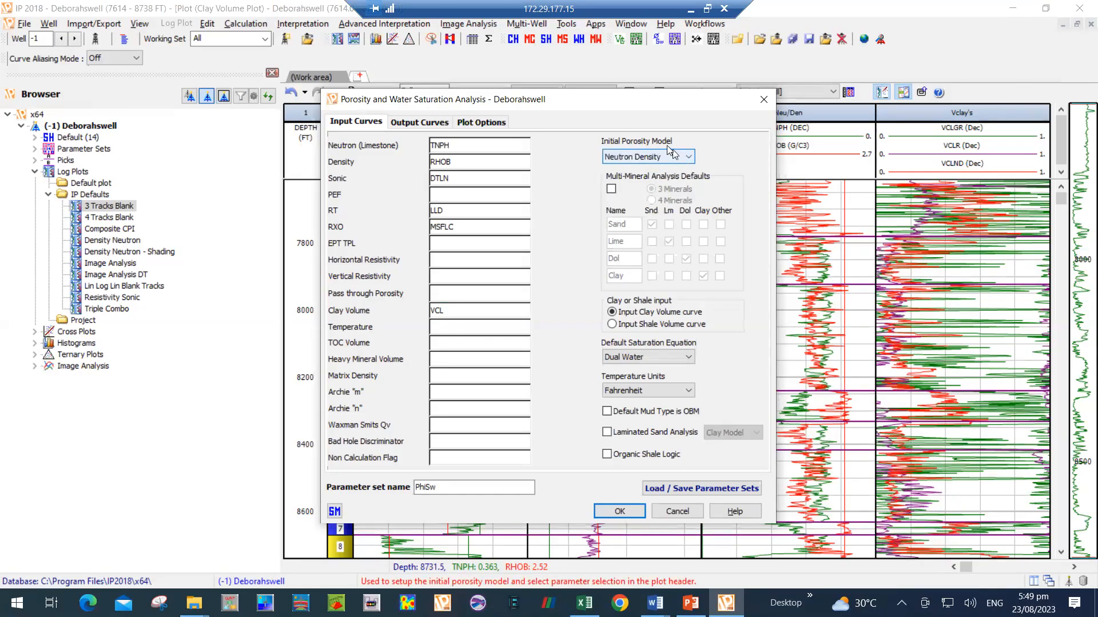
Step: Set the default saturation equation to Indonesian and keep Fahrenheit as the temperature units
left_click(617, 358)
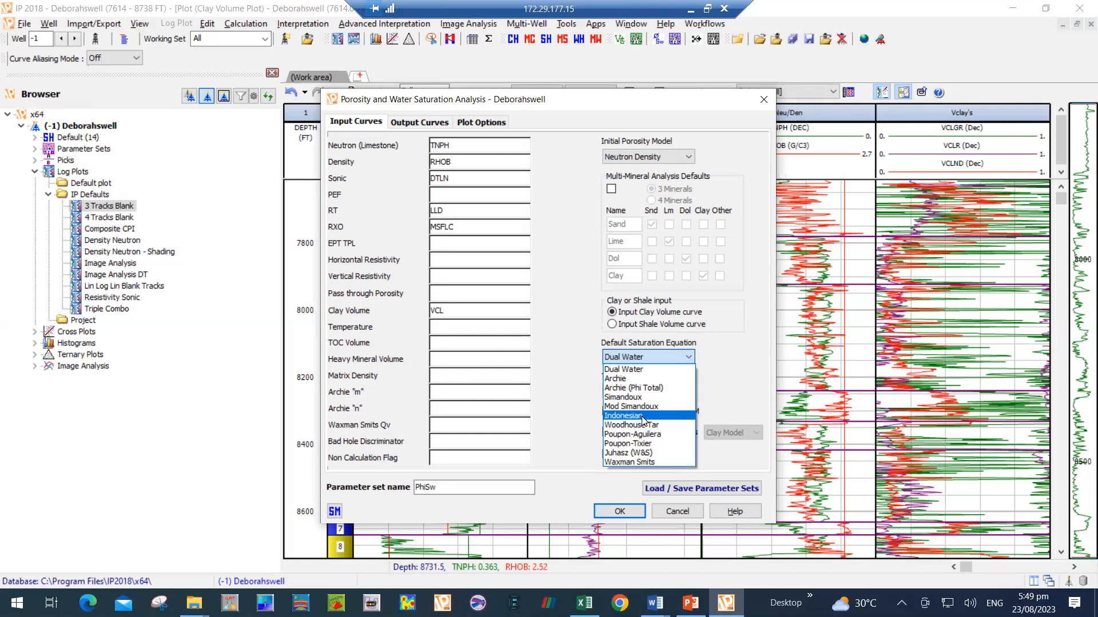
left_click(643, 422)
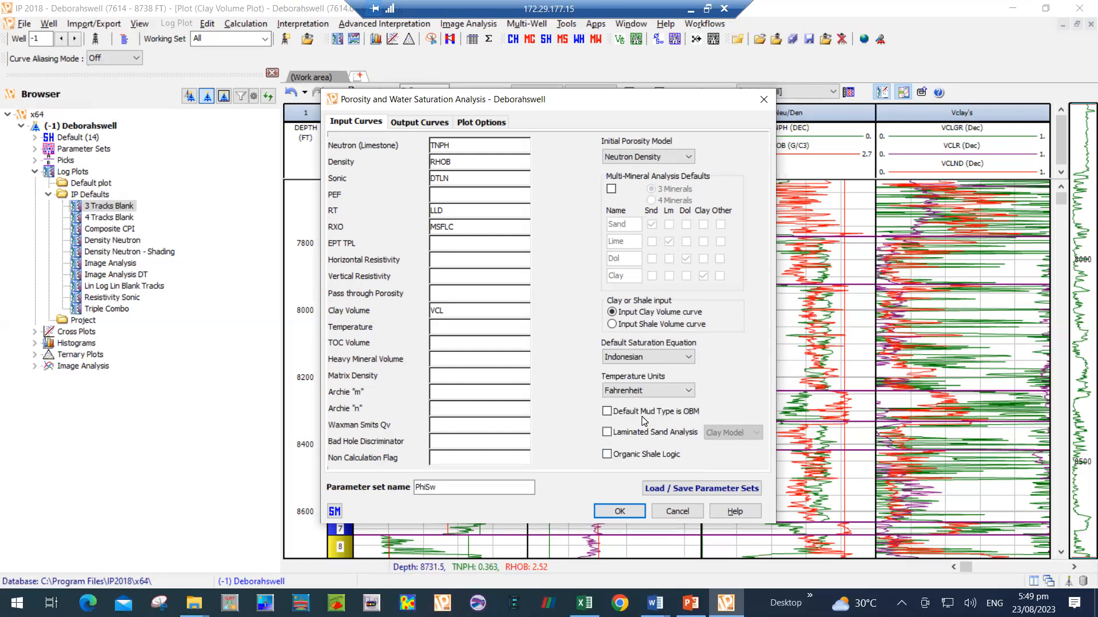
left_click(672, 390)
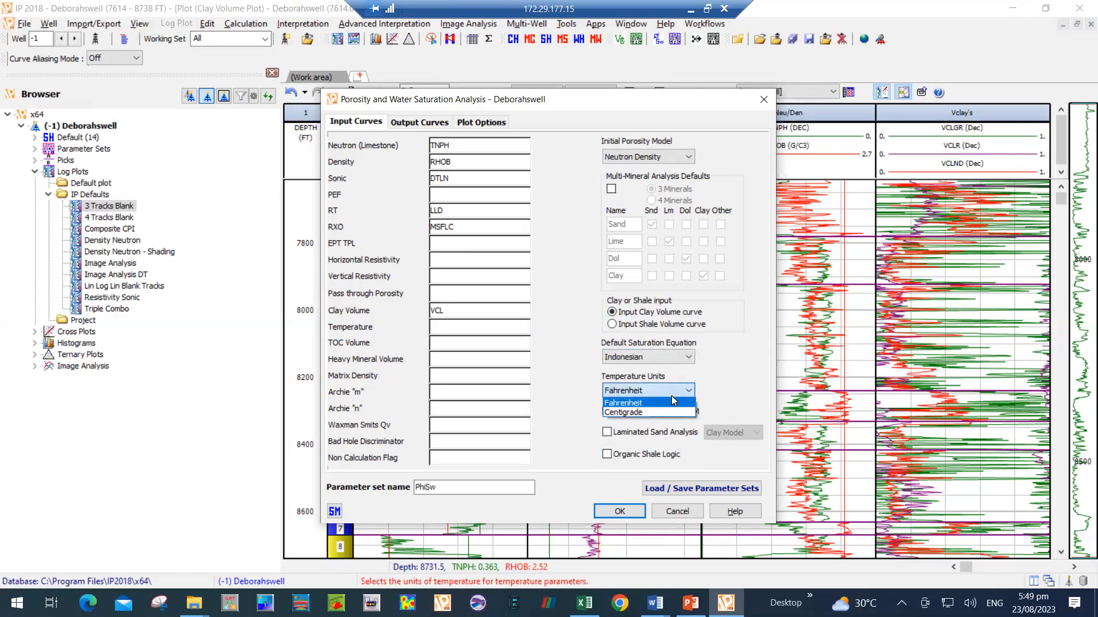
left_click(675, 403)
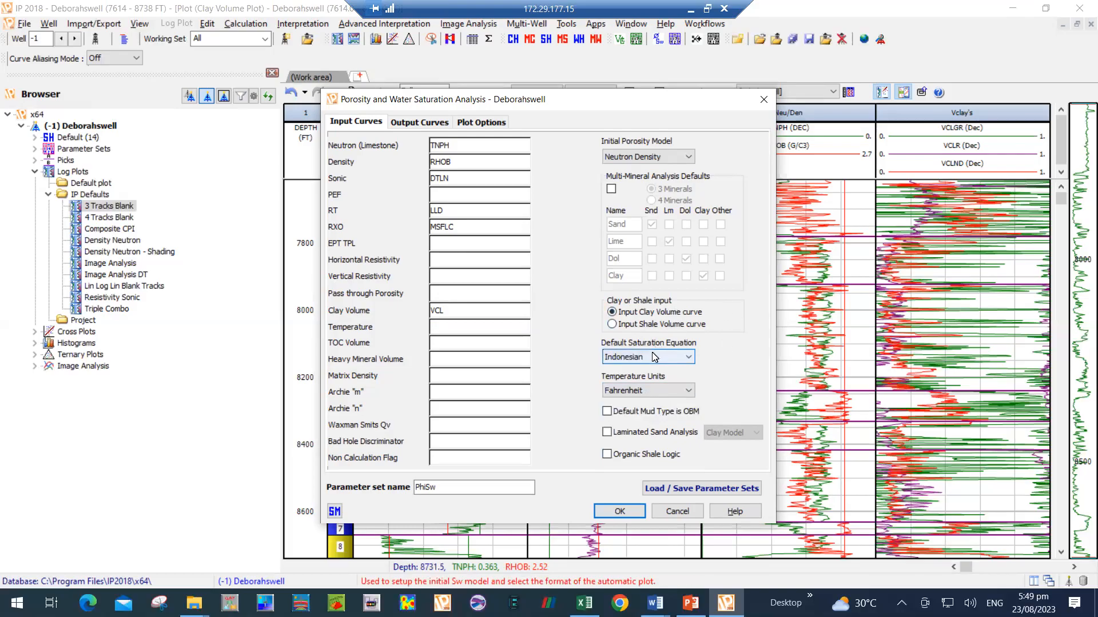
Step: Accept the analysis setup, copying zones and clay parameters from the Clay Volume module and linking the Clay Volume and PhiSw module zones
left_click(621, 517)
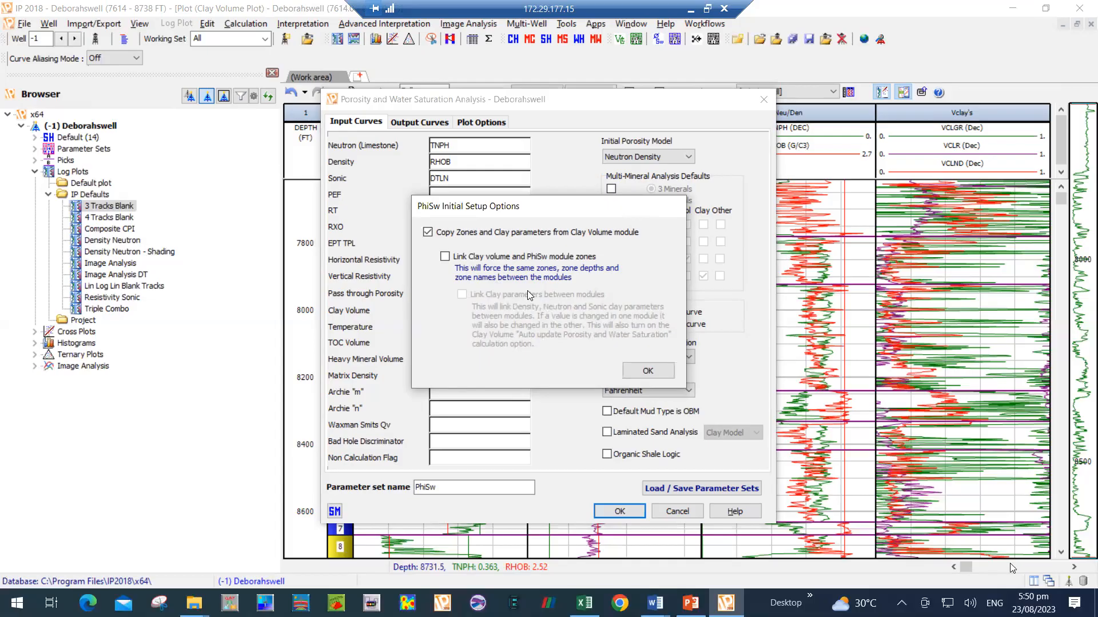
left_click(445, 257)
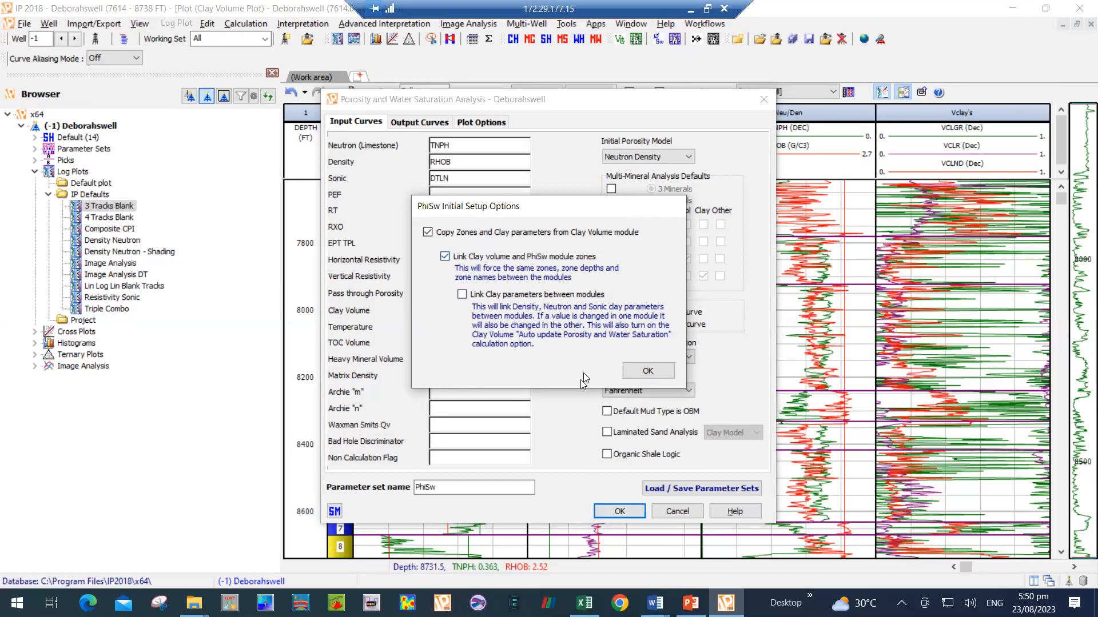
left_click(646, 372)
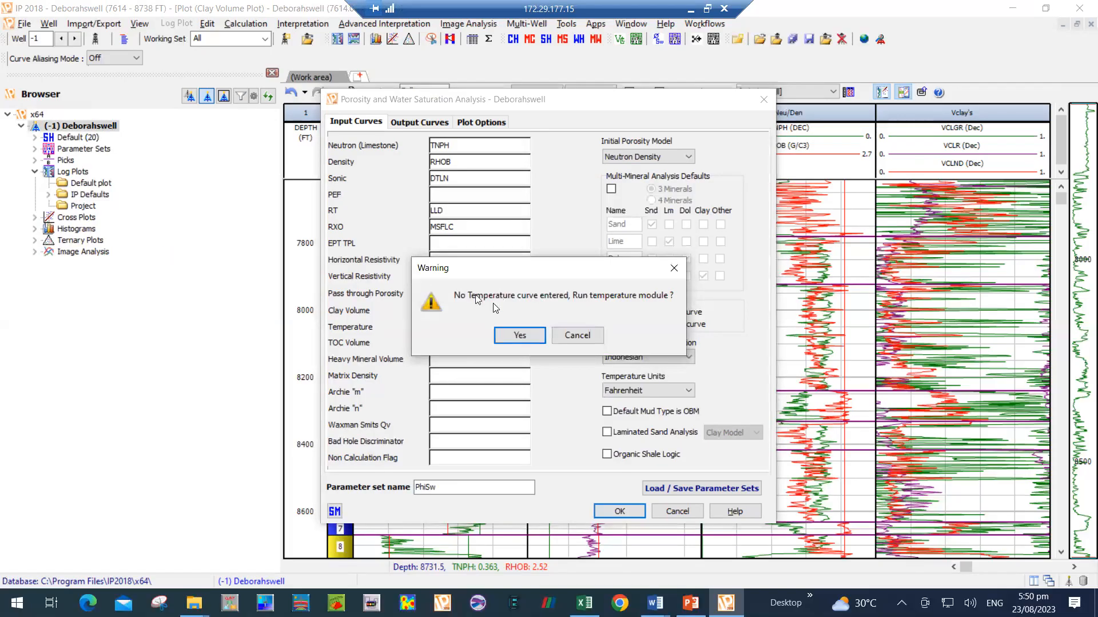
Step: Run the temperature module using points of 60 °F at depth 0 and 140 °F at depth 8600, outputting the TEMP curve
left_click(534, 335)
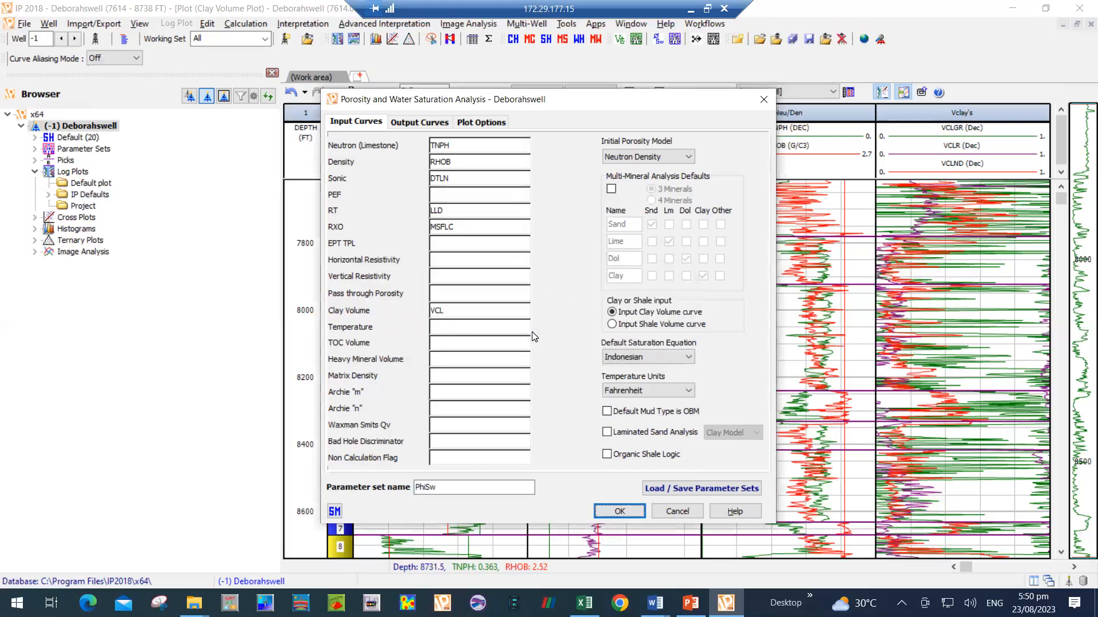
left_click(501, 261)
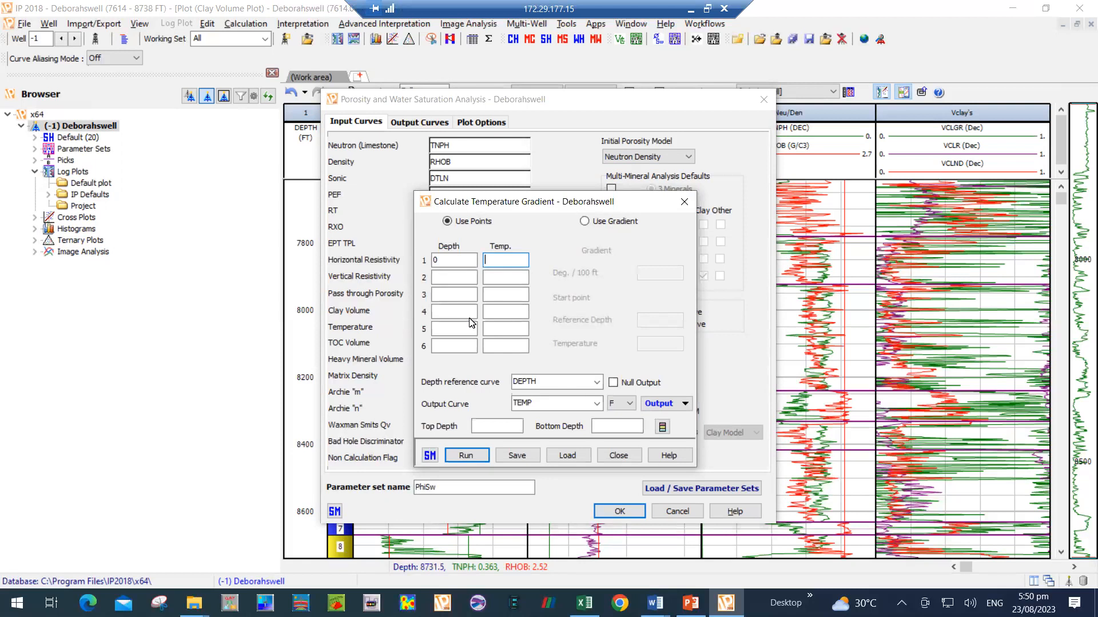
type("60")
left_click(454, 278)
type("8600")
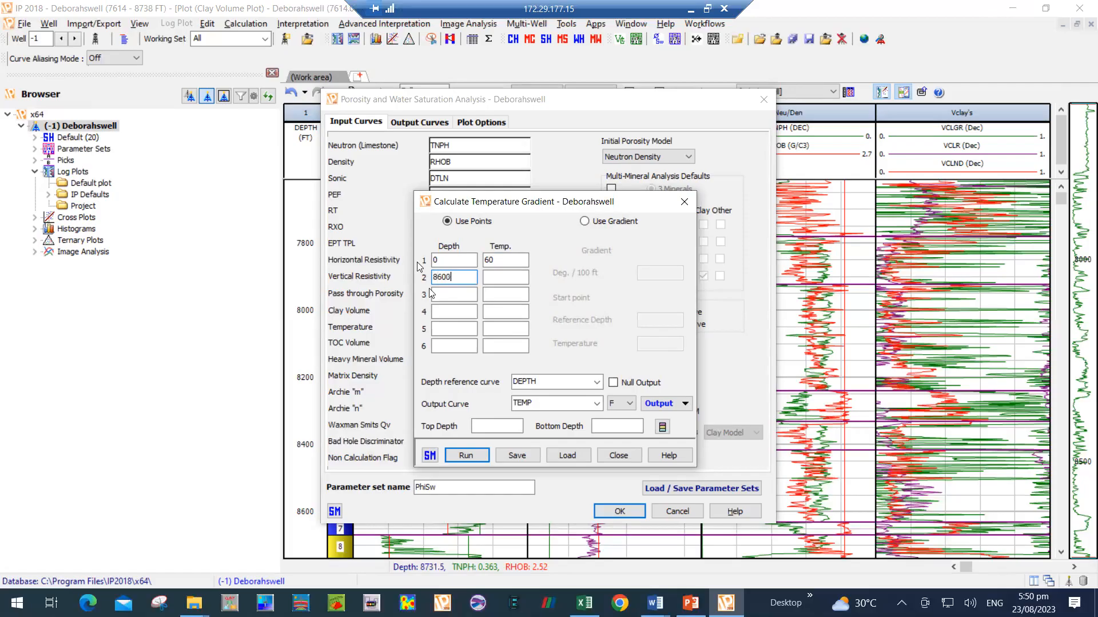
left_click(510, 279)
type("140")
left_click(483, 459)
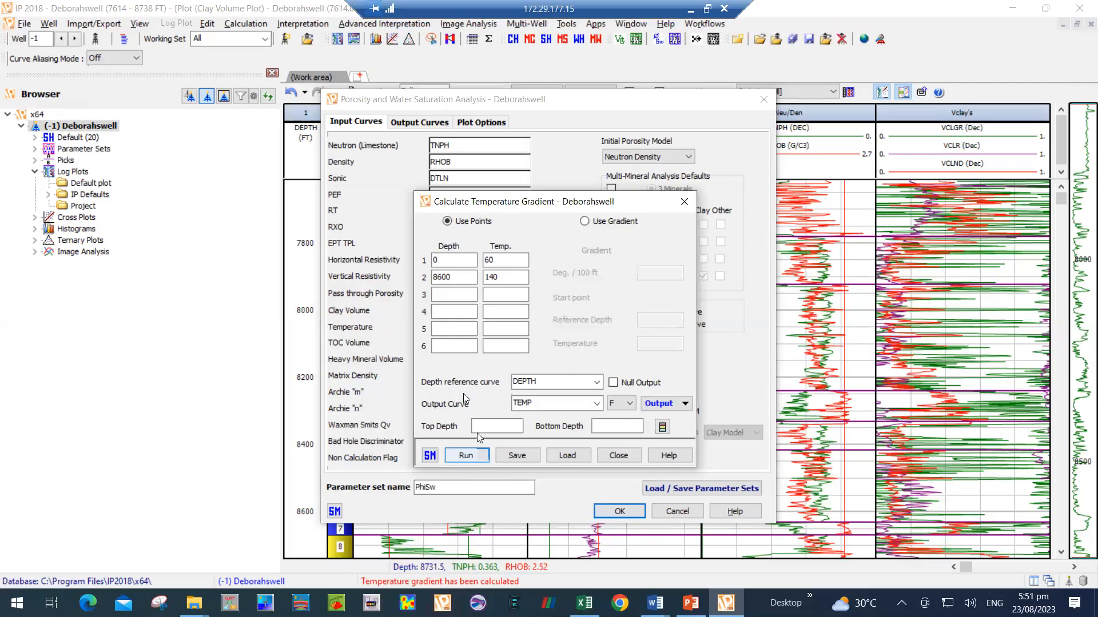
double_click(452, 277)
left_click(455, 277)
left_click(478, 459)
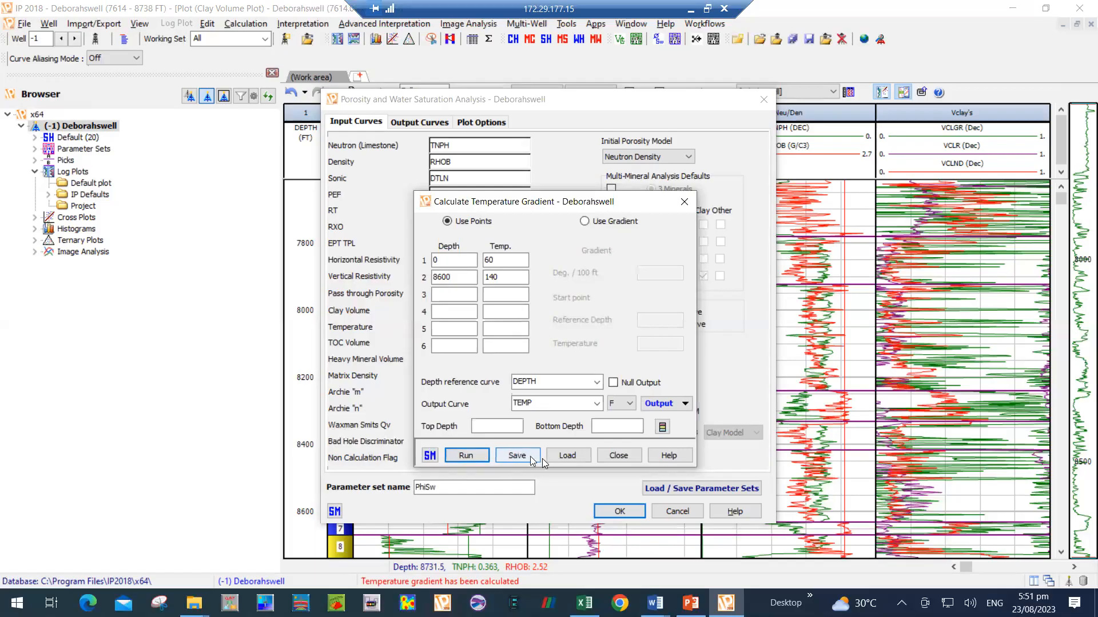
left_click(616, 461)
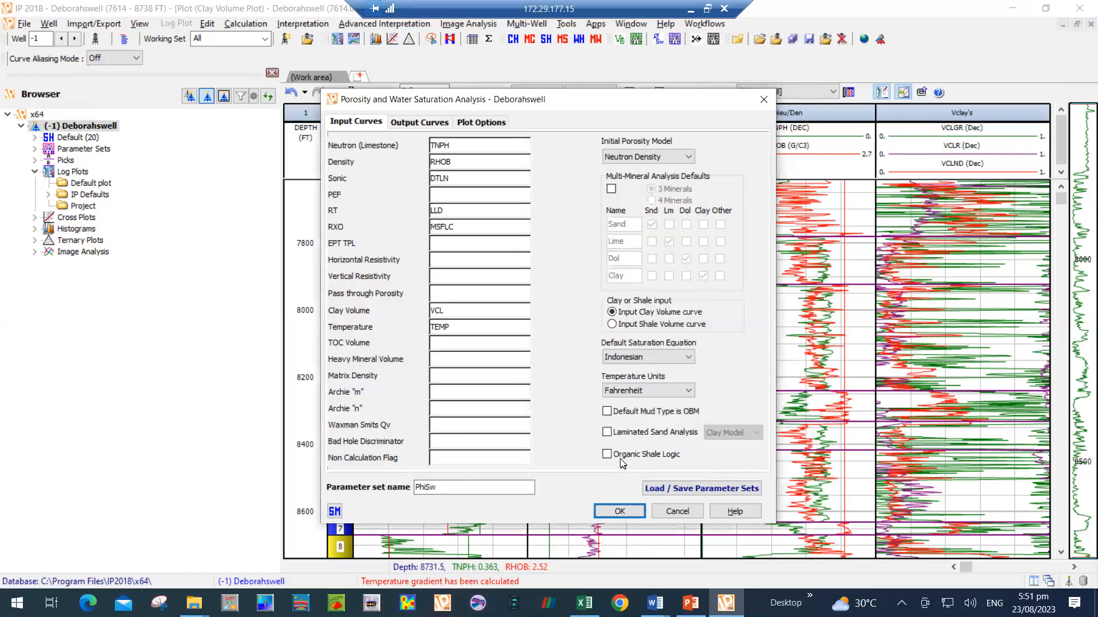
Step: Confirm the porosity and water saturation inputs and initialize the PhiSw parameter plot
left_click(621, 513)
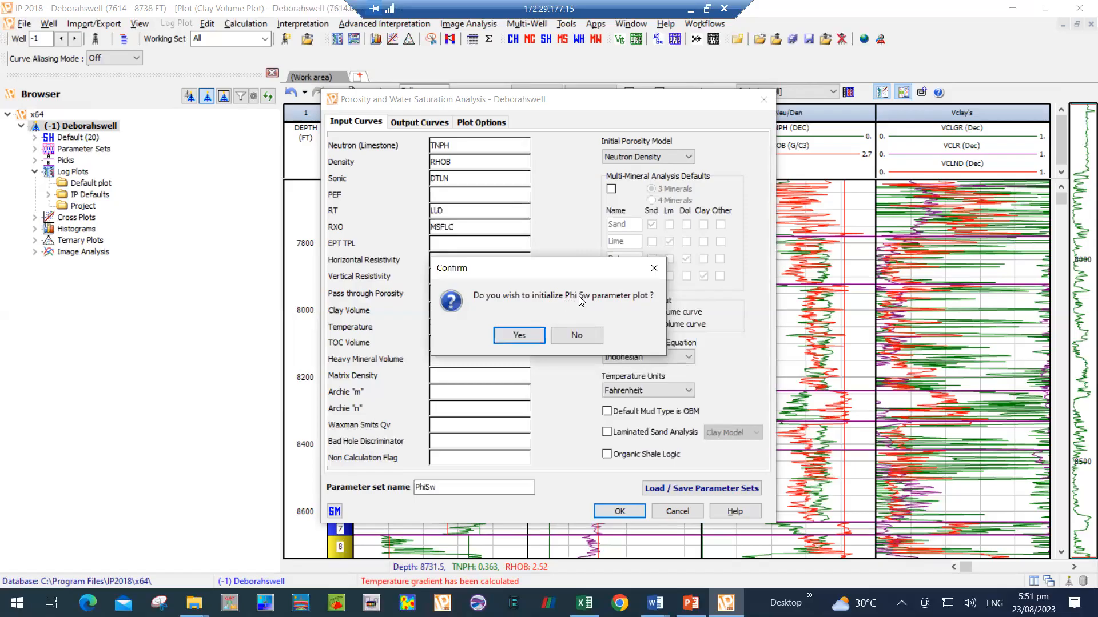
left_click(518, 336)
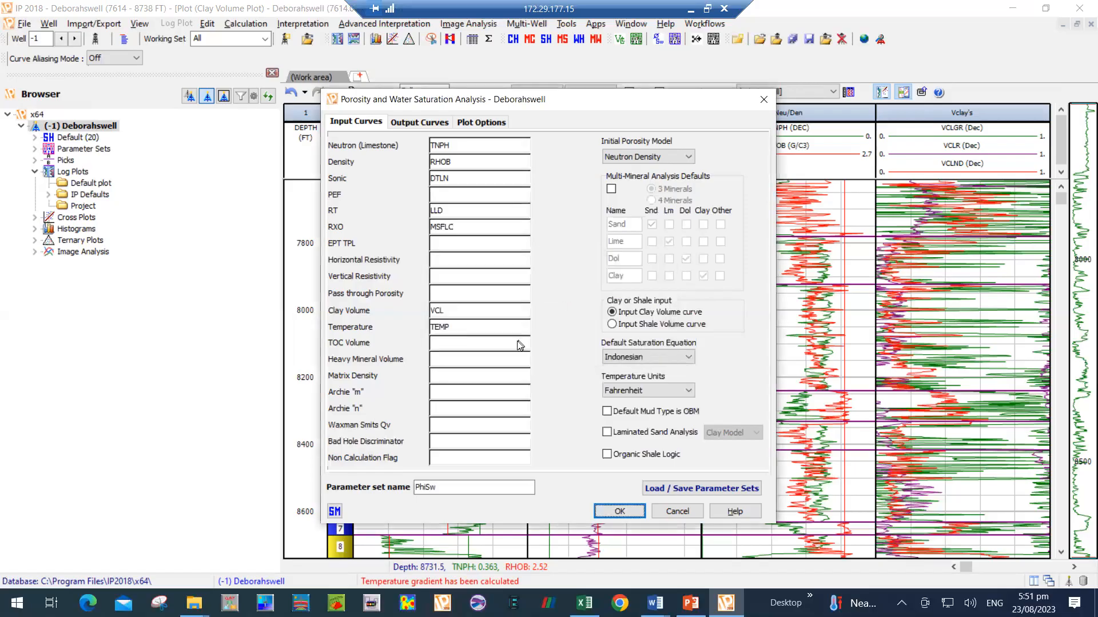
key("Return")
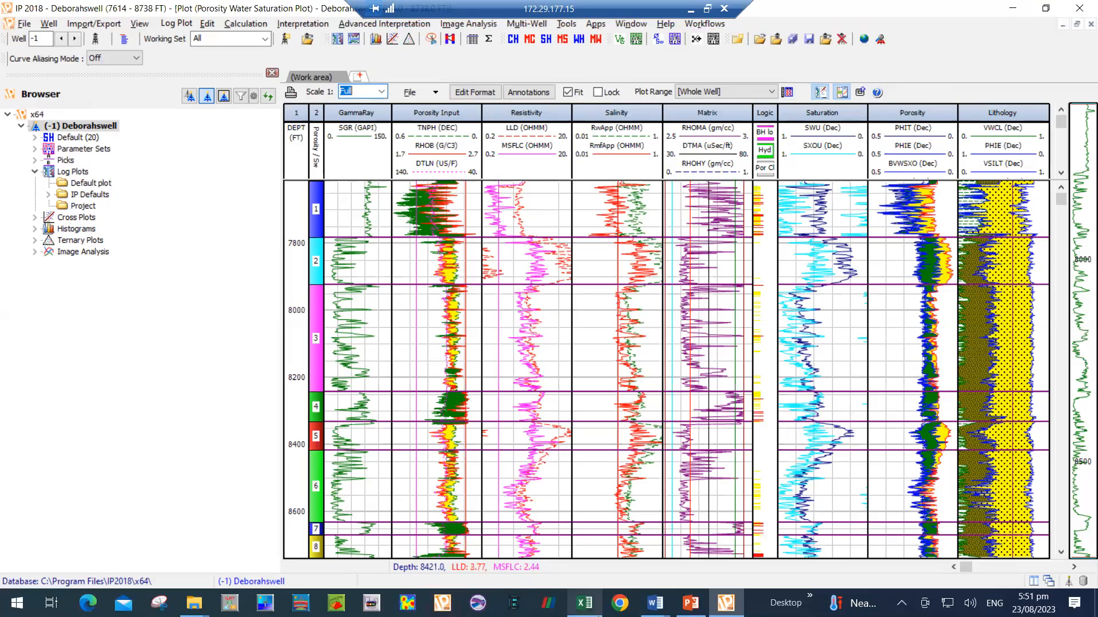
Step: Switch to IP Tutorial.docx in Word, review the list of generated output logs, and return to the plot
mouse_move(656, 602)
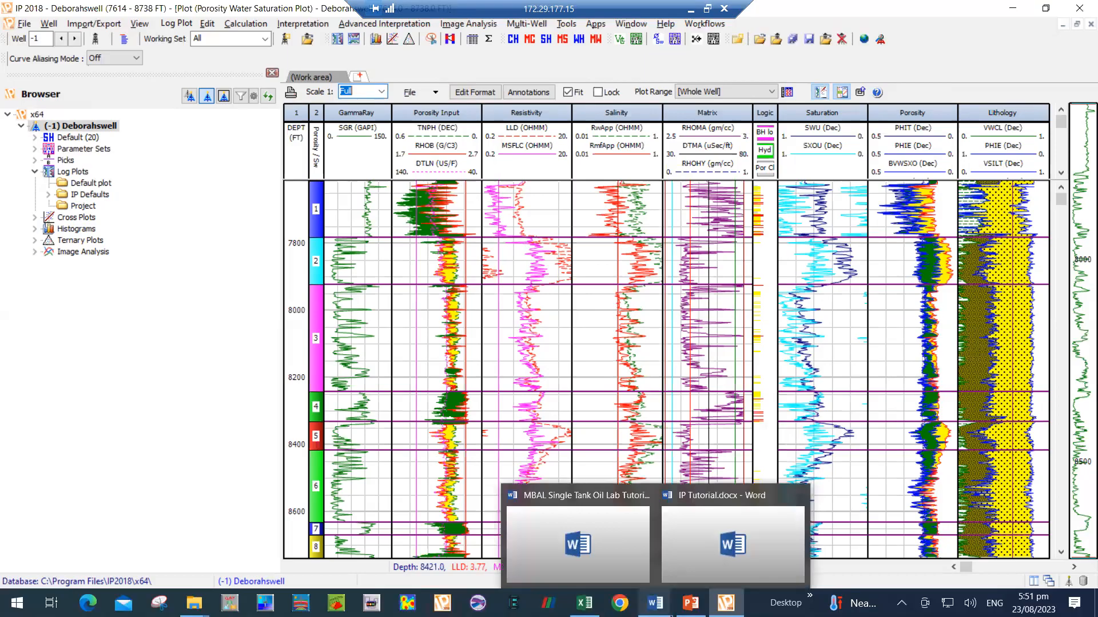
left_click(732, 537)
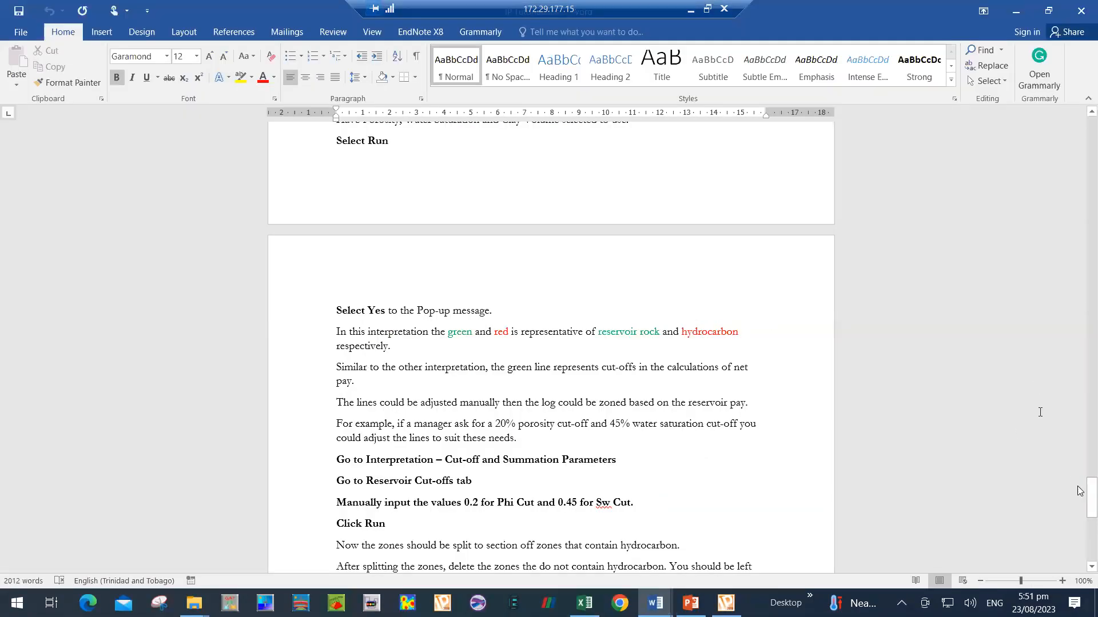
left_click_drag(1092, 492, 1092, 387)
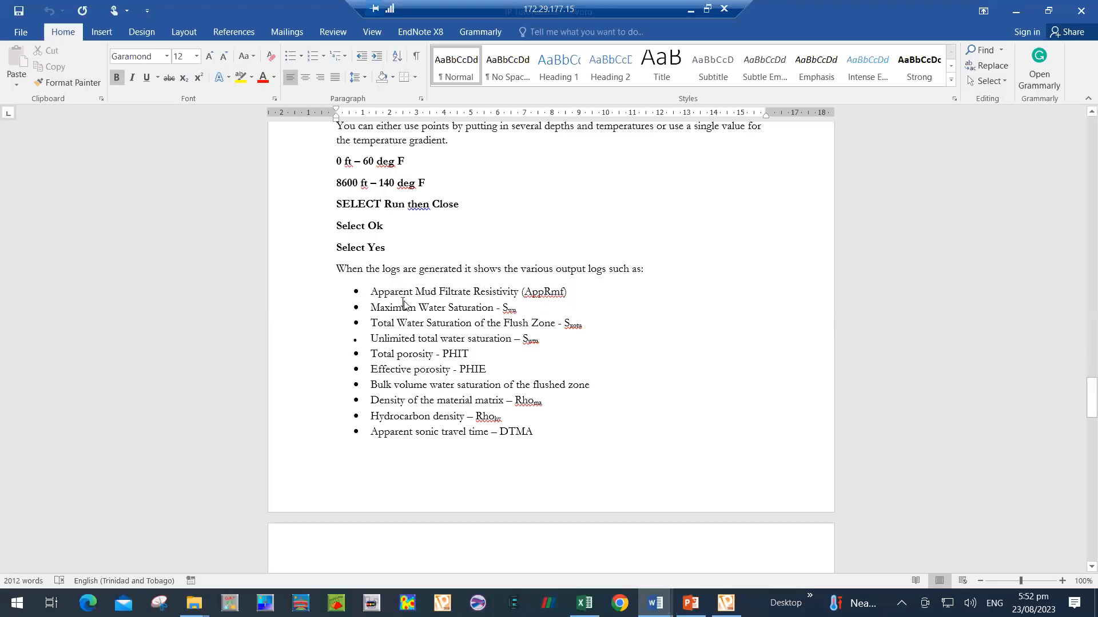
left_click(1022, 11)
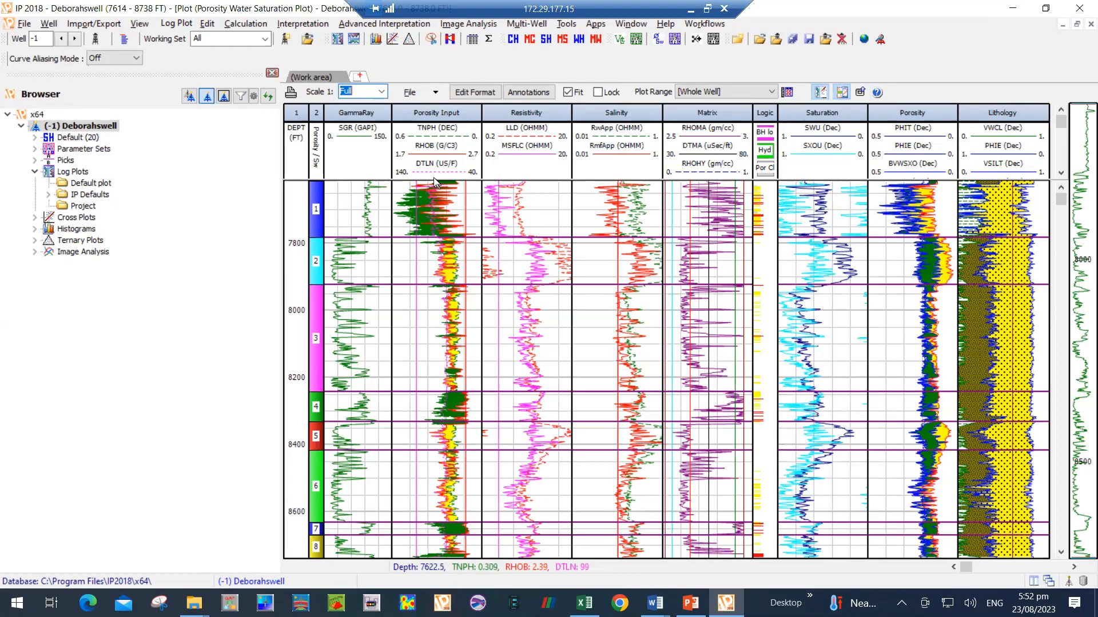
Step: Enlarge the plot's curve header area and review the Lithology track's curve and shading settings without changing them
left_click_drag(429, 178, 441, 224)
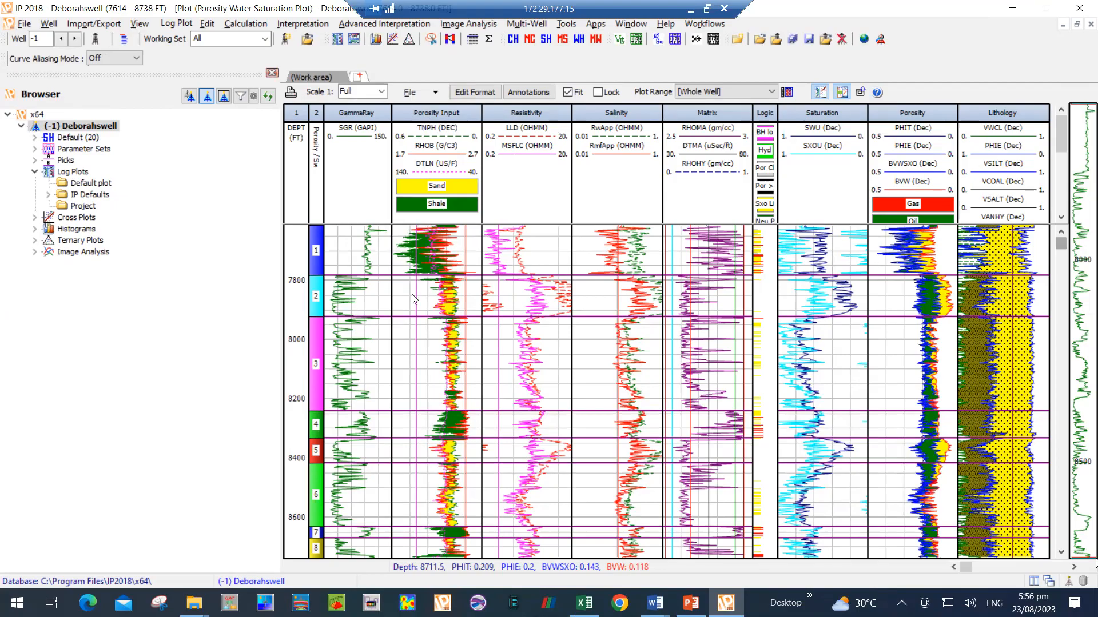
double_click(1015, 109)
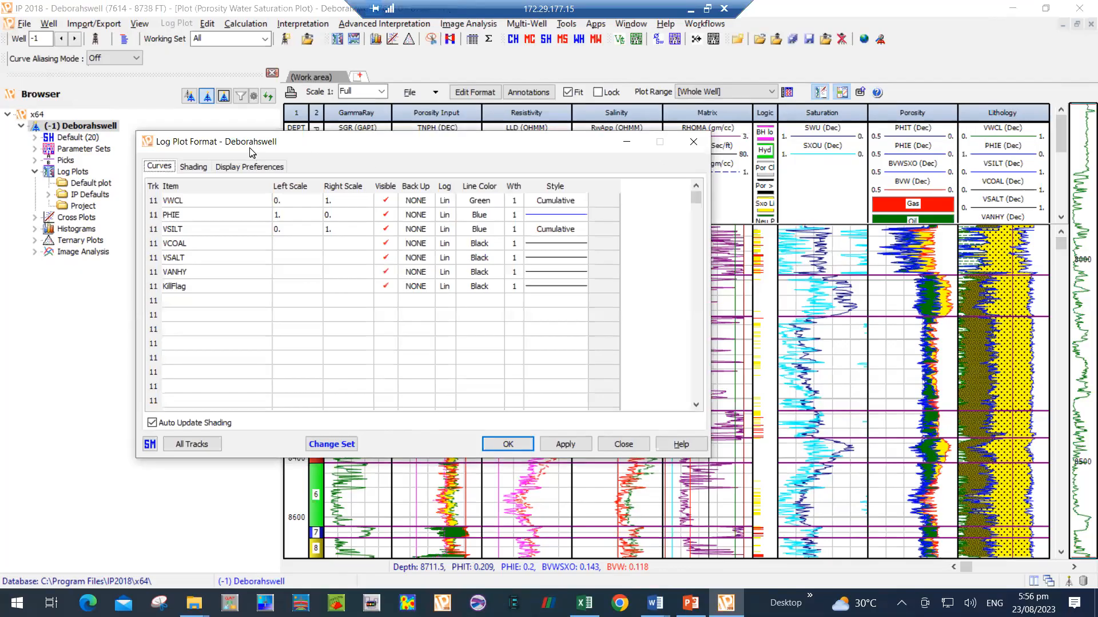
left_click(194, 168)
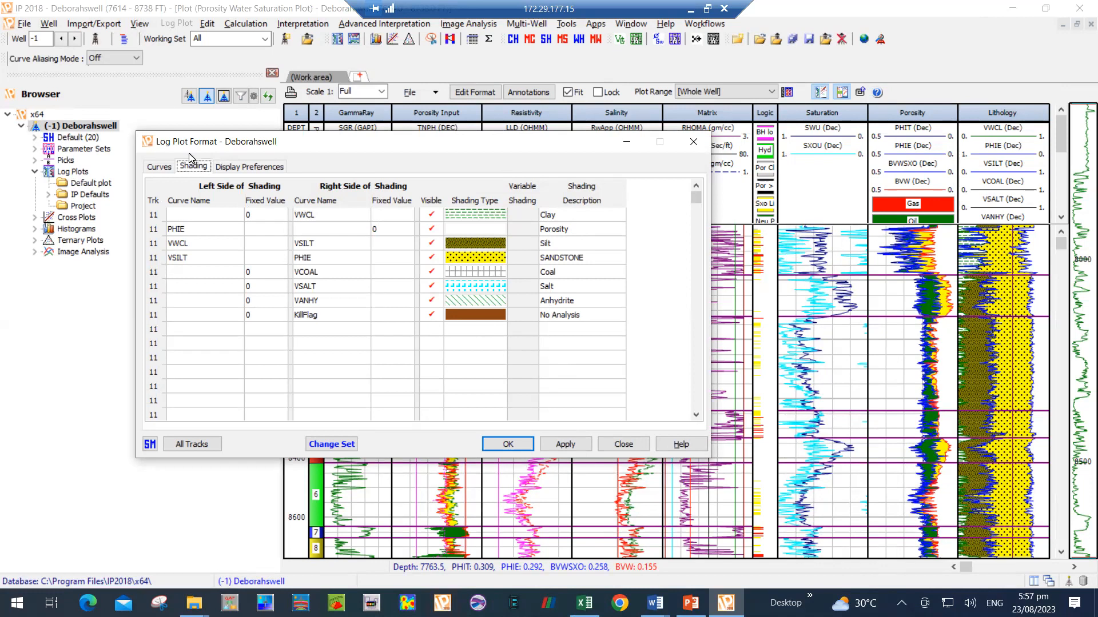
left_click(164, 169)
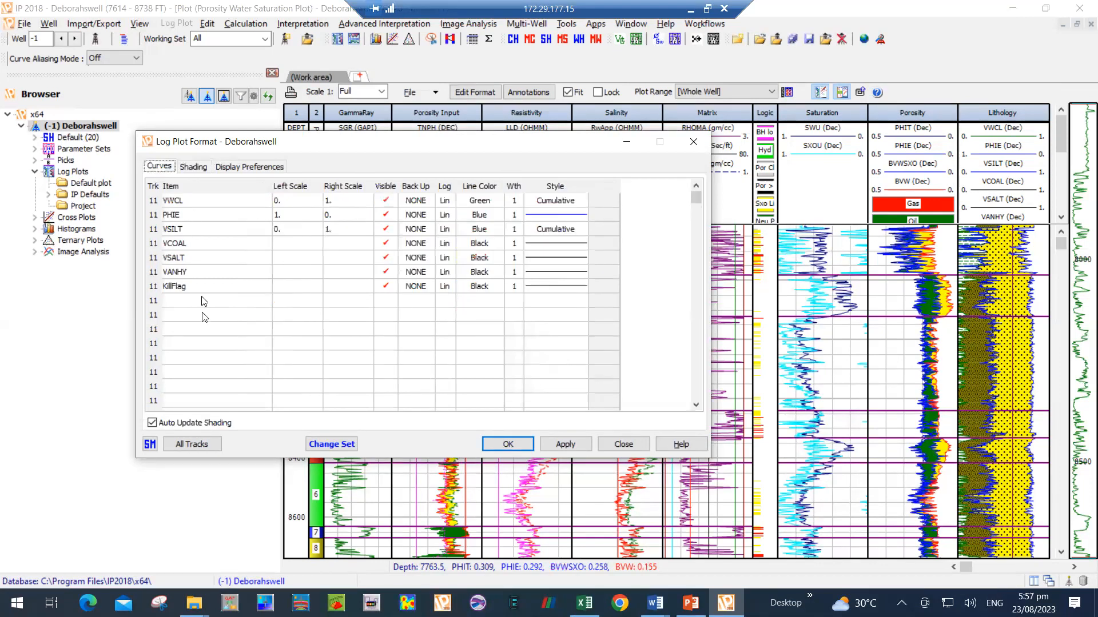
left_click(192, 169)
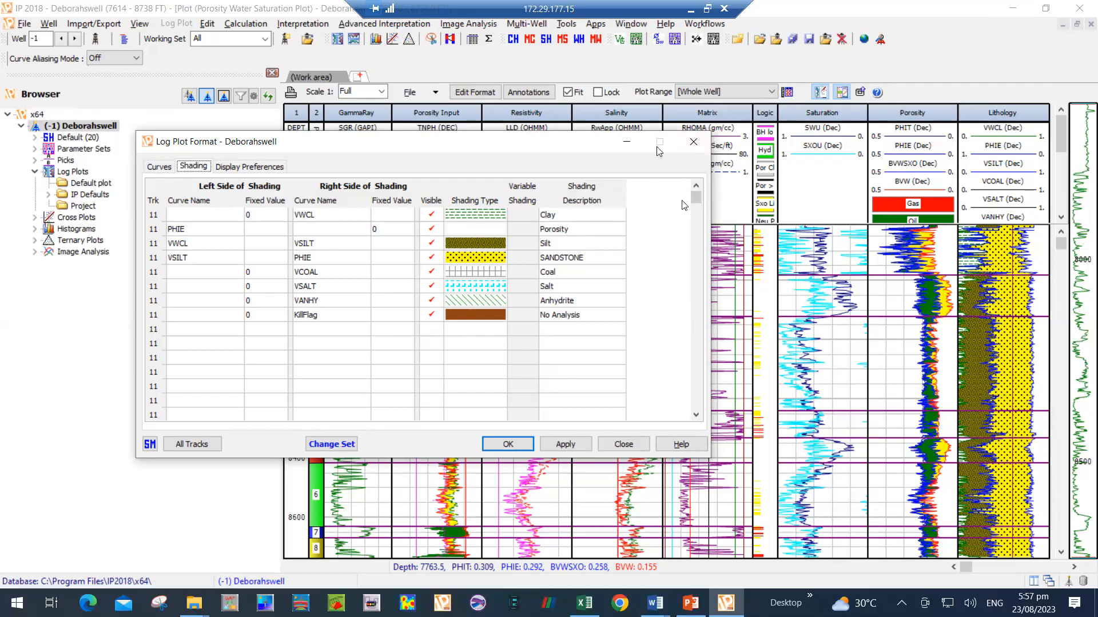
left_click(693, 144)
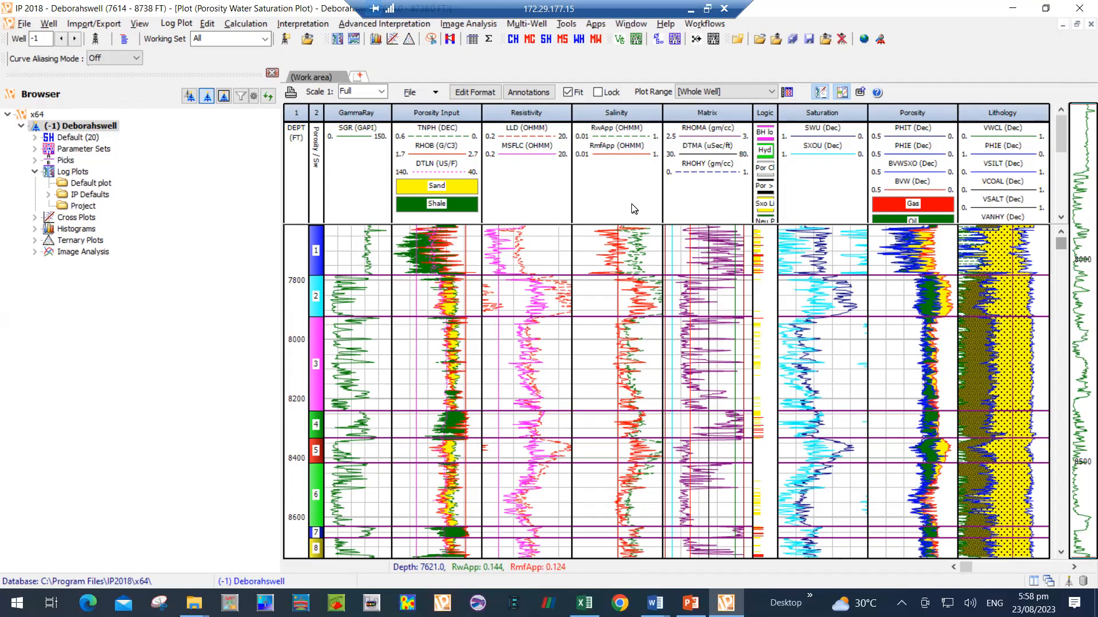
Step: Open the RwApp histogram from the Salinity track, activate all zones, and move the Rw line to 0.17 at the tallest peak
right_click(598, 255)
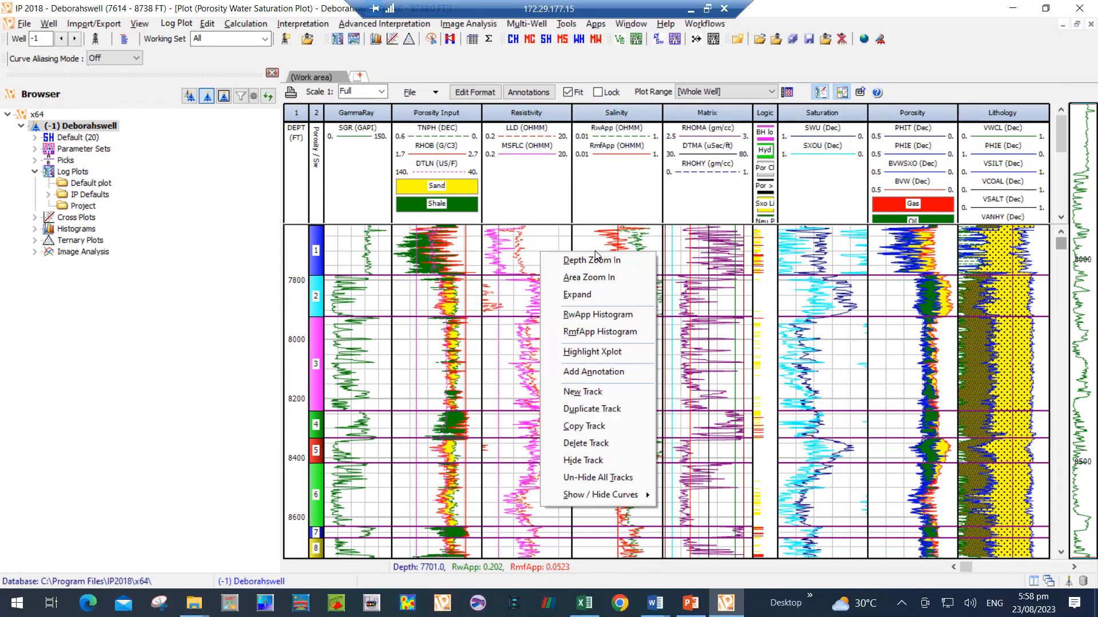
left_click(602, 318)
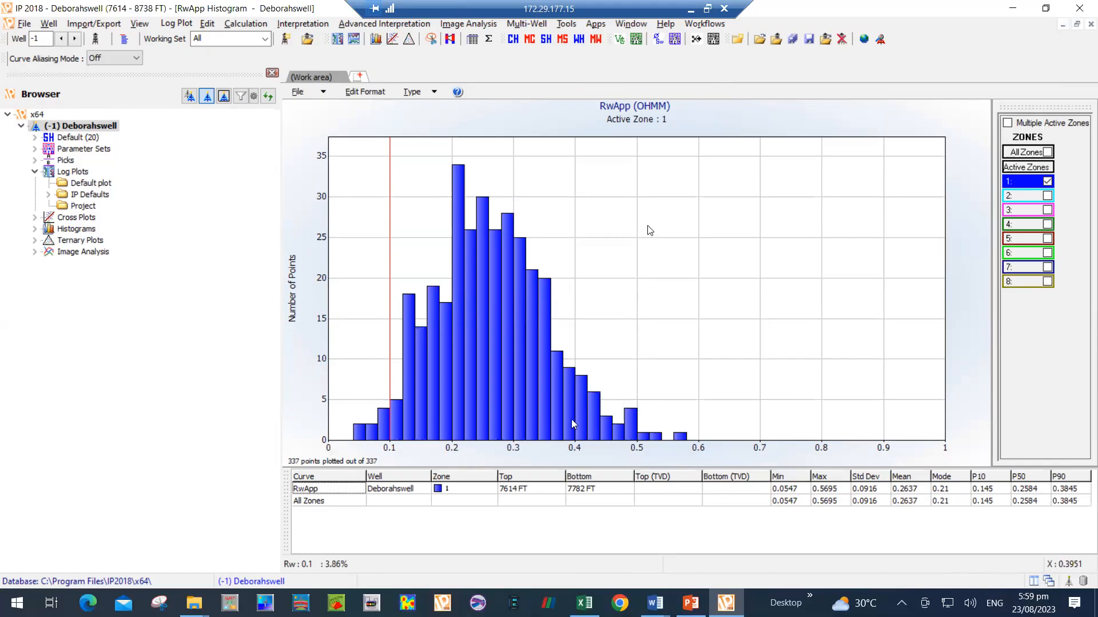
left_click(1047, 152)
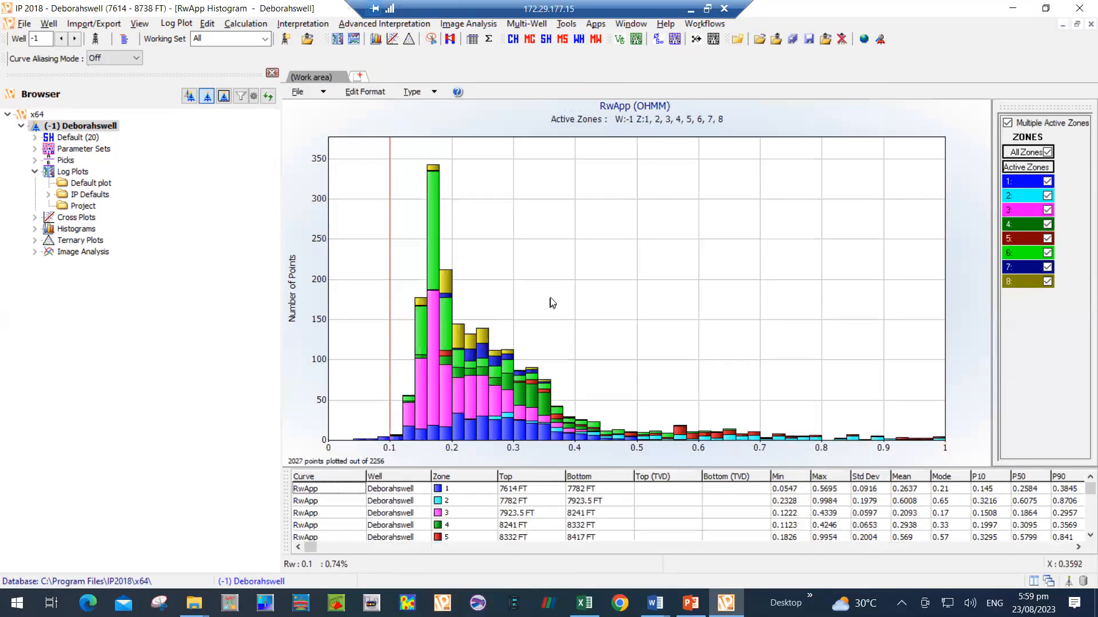
left_click_drag(391, 231, 433, 232)
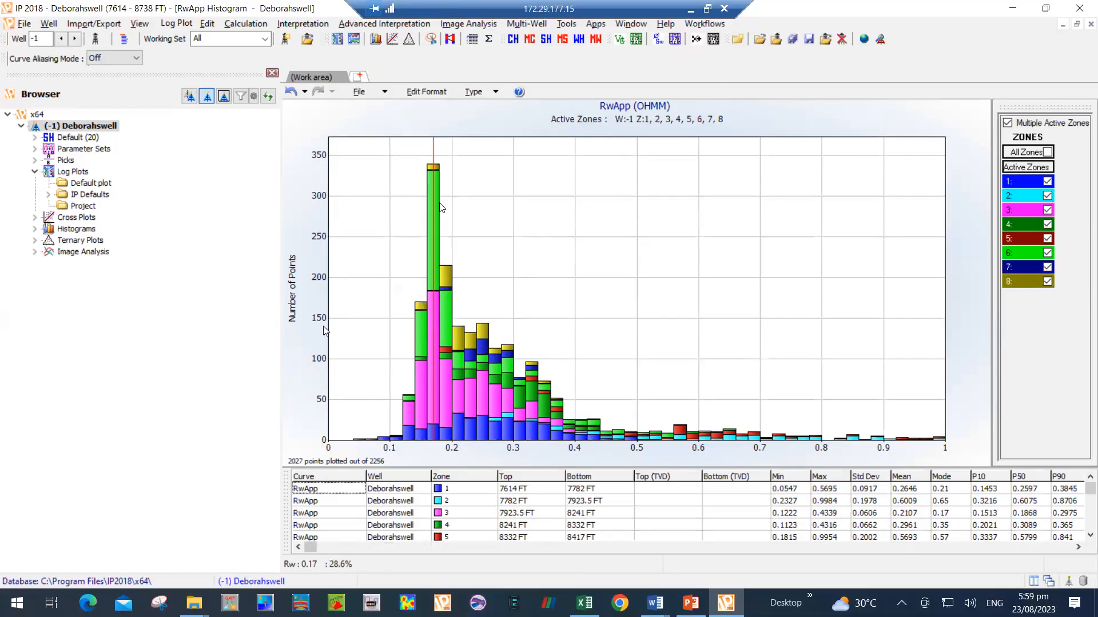
left_click(1089, 25)
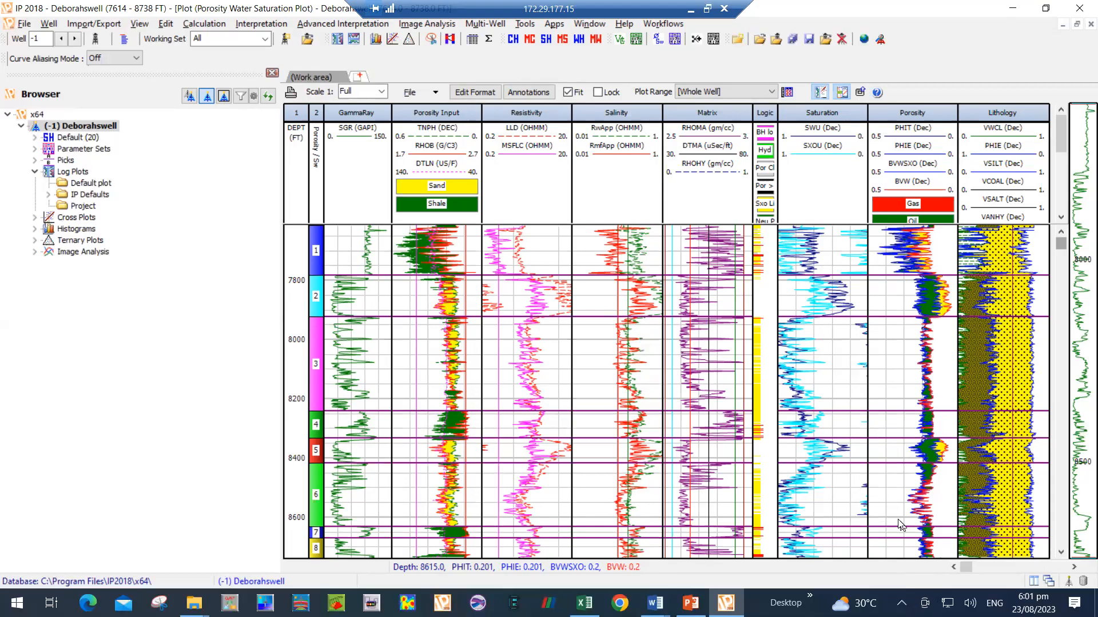
Step: Open the LLD / PHIE crossplot from the Resistivity track and show zone 3 instead of zone 1
right_click(505, 255)
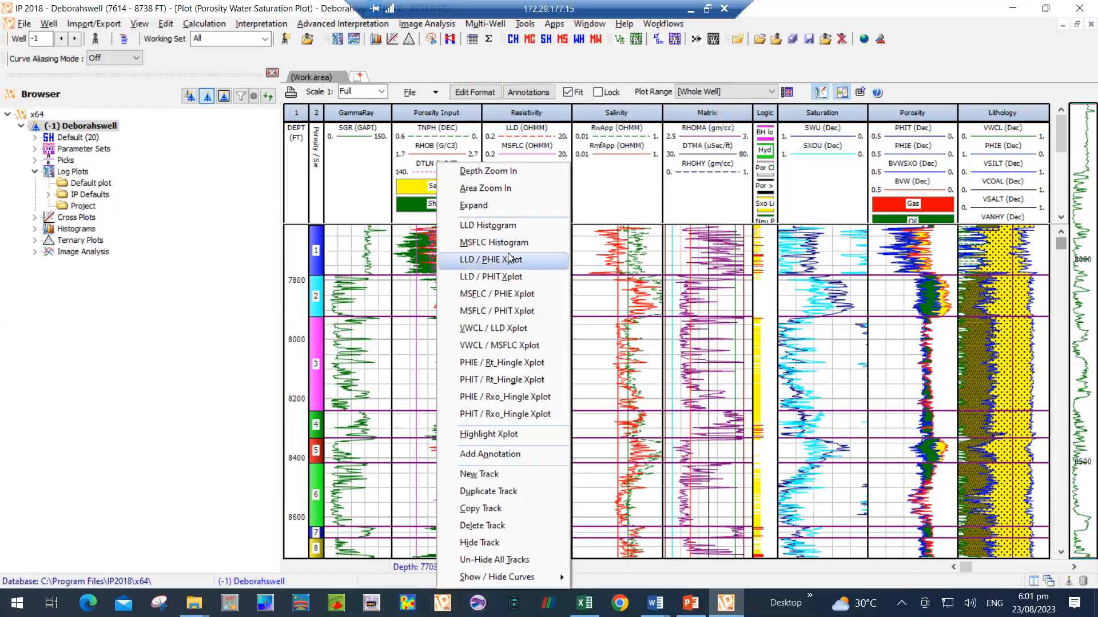
left_click(510, 265)
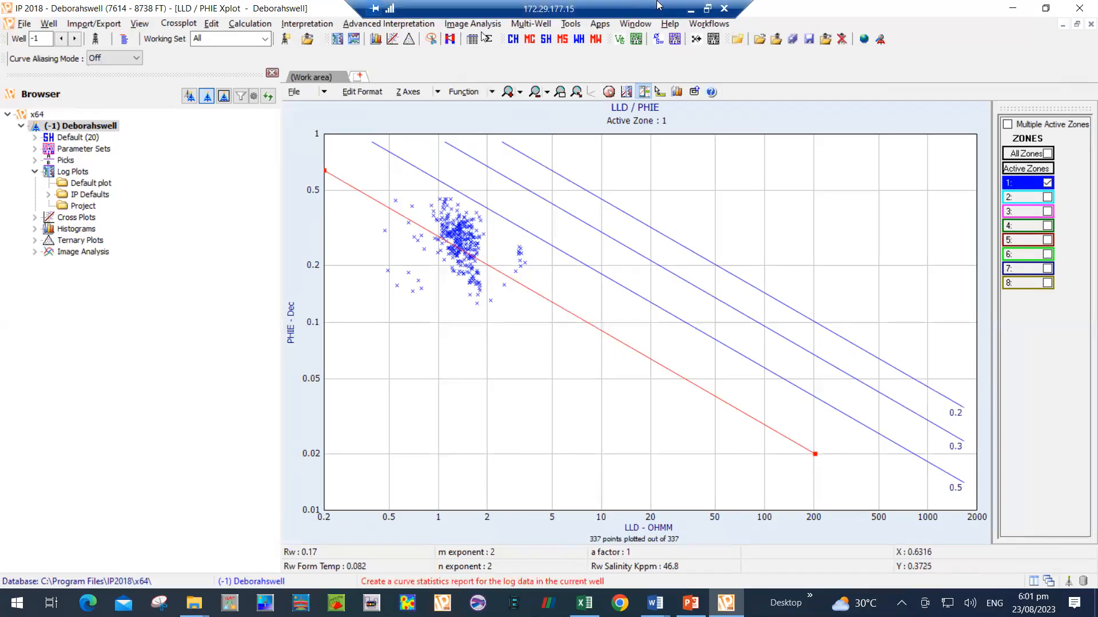
left_click(1048, 183)
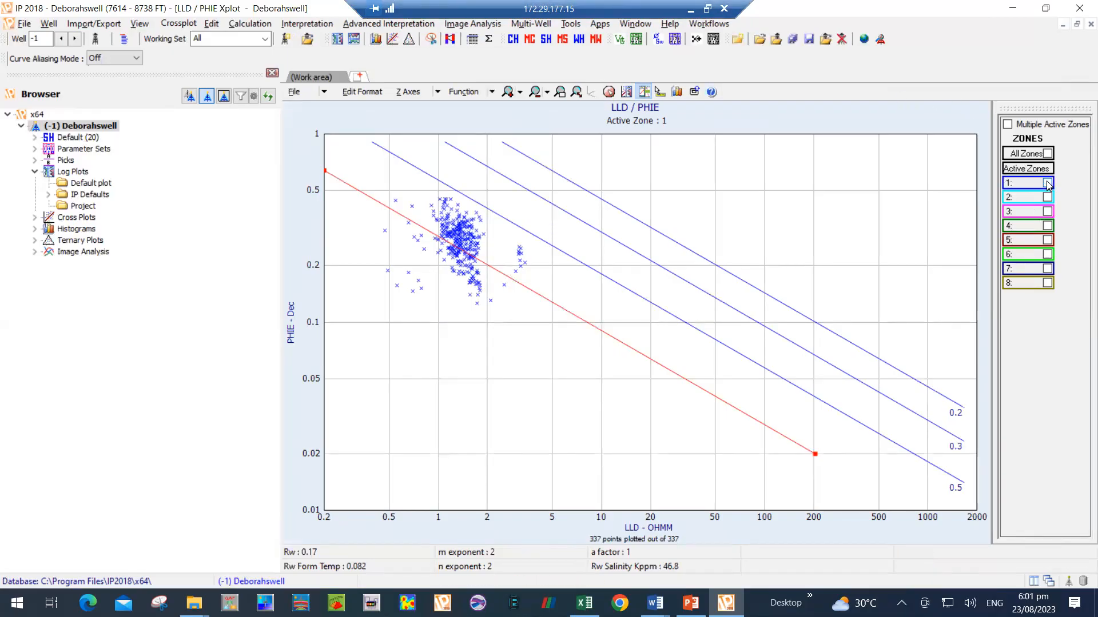
left_click(1048, 212)
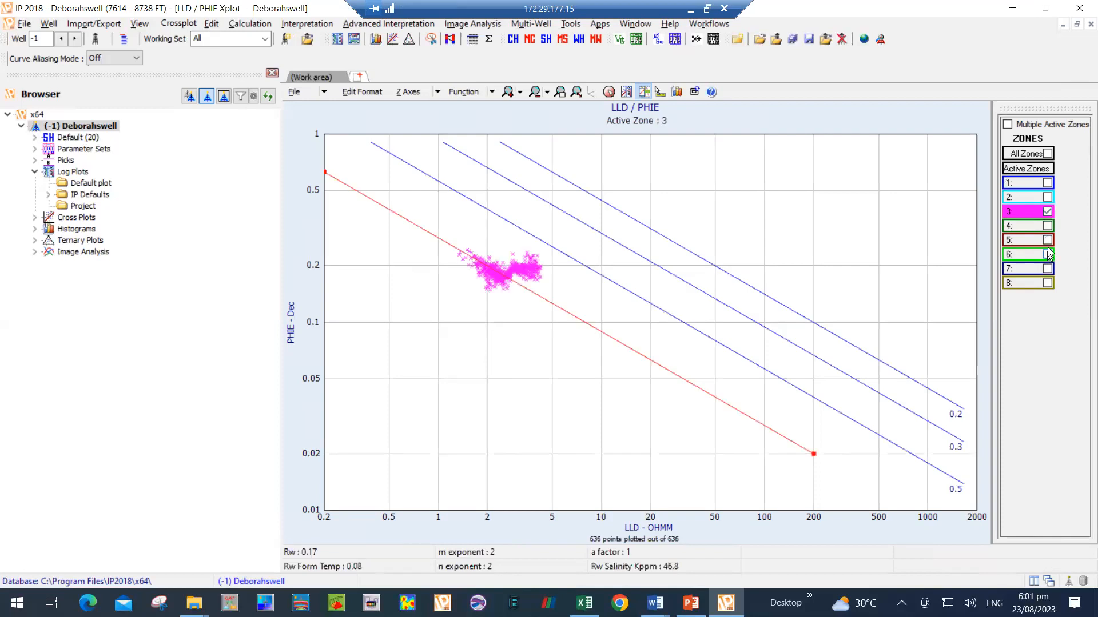
Step: Compare the point clouds of zones 2 to 6 against the saturation lines on the LLD / PHIE crossplot, and close the crossplot
left_click(1048, 240)
left_click(1048, 254)
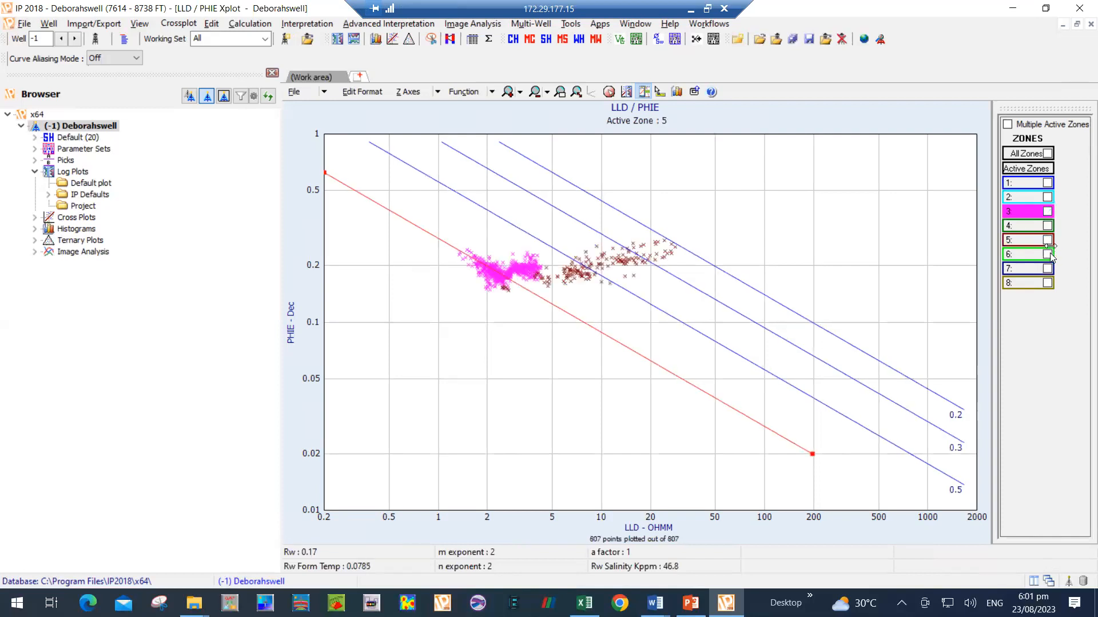
left_click(1047, 212)
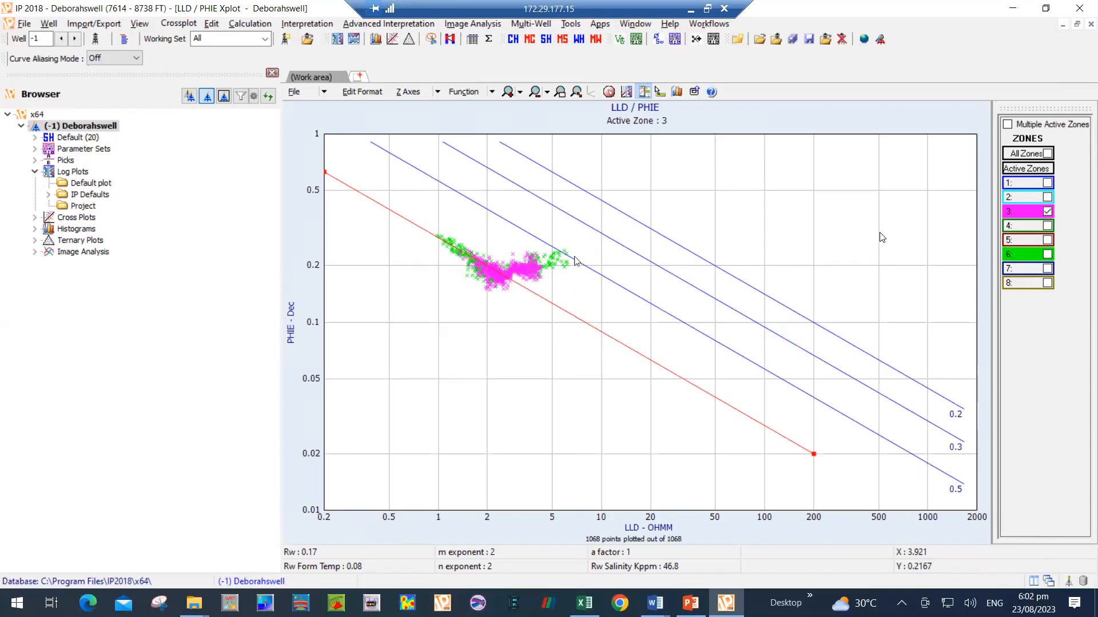
left_click(1047, 227)
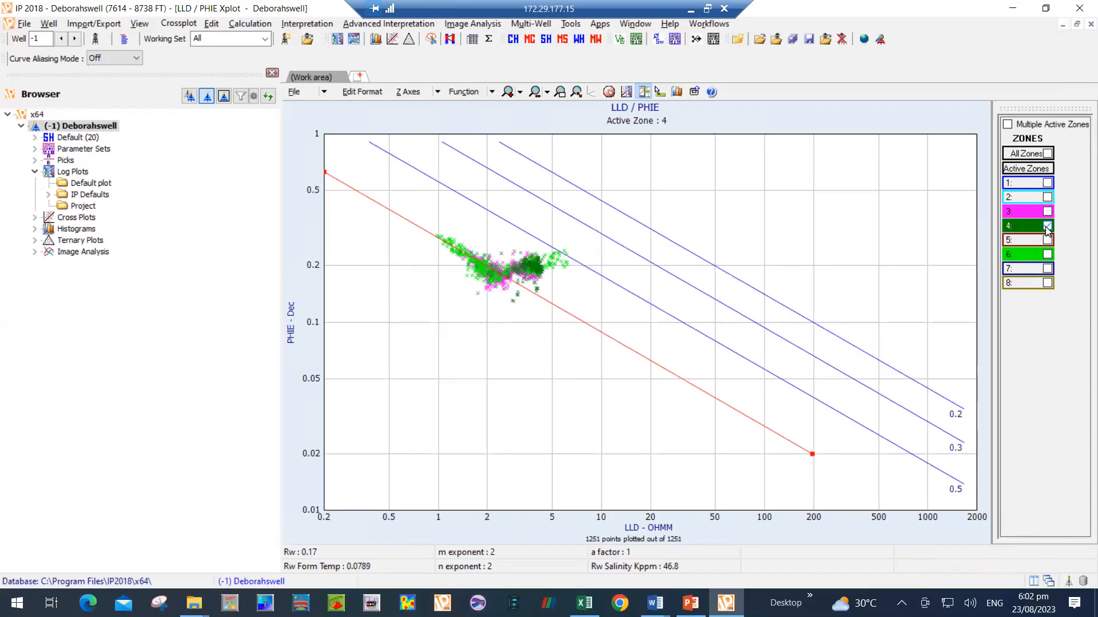
left_click(1047, 227)
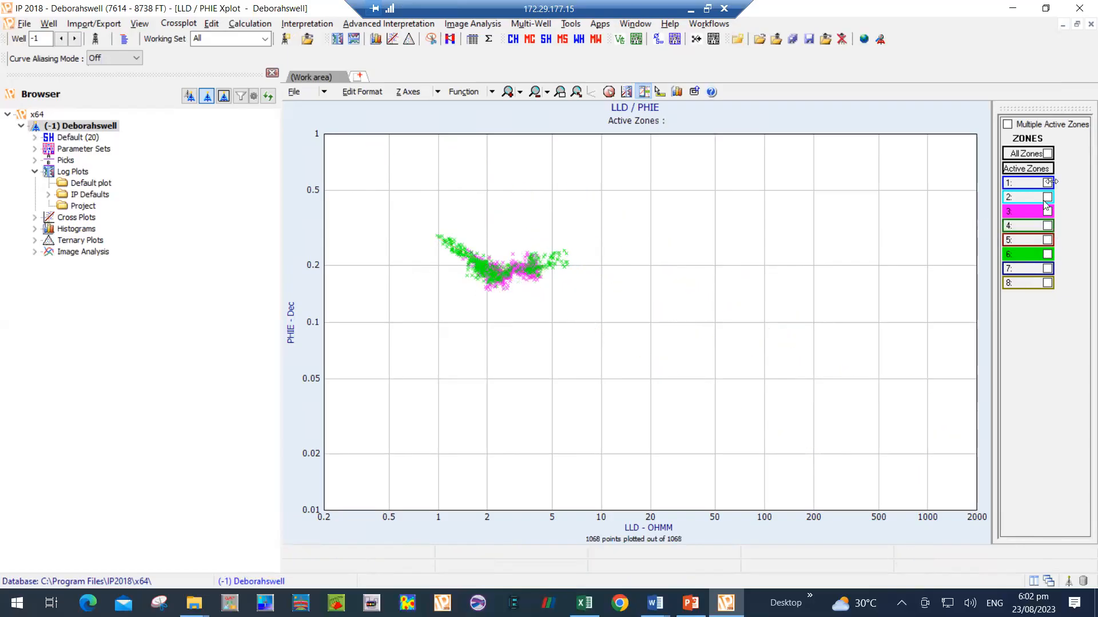
left_click(1047, 211)
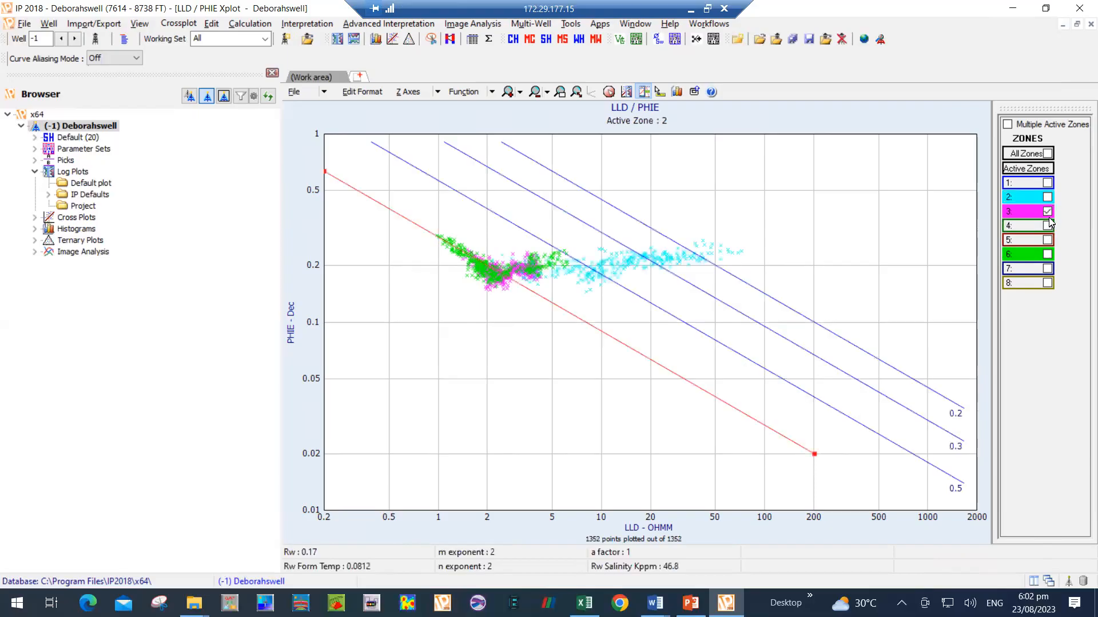
left_click(1047, 253)
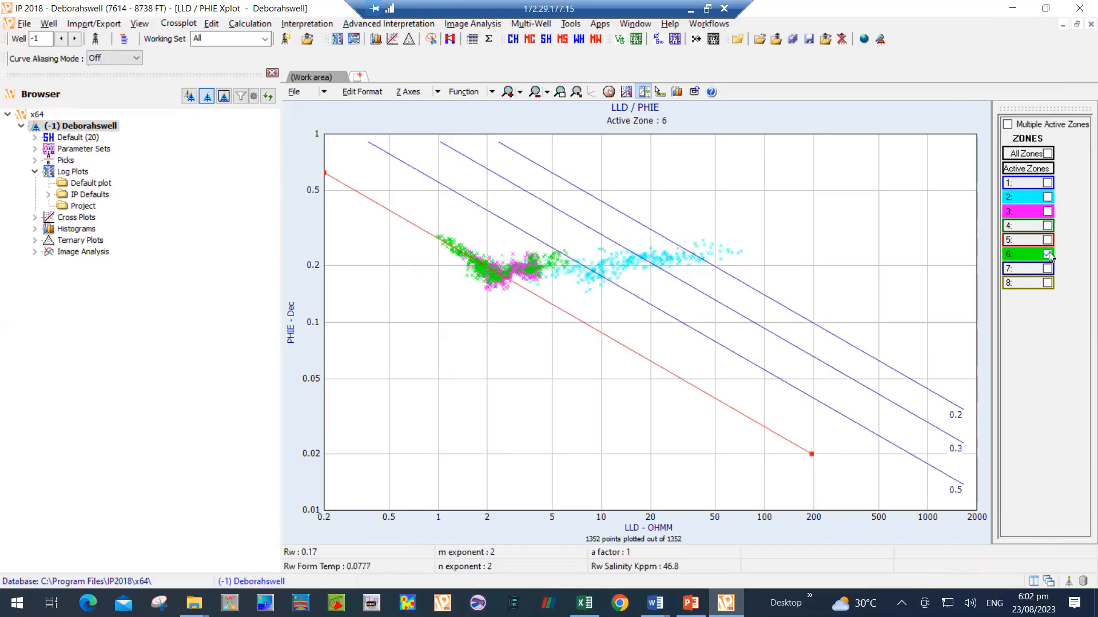
left_click(1046, 197)
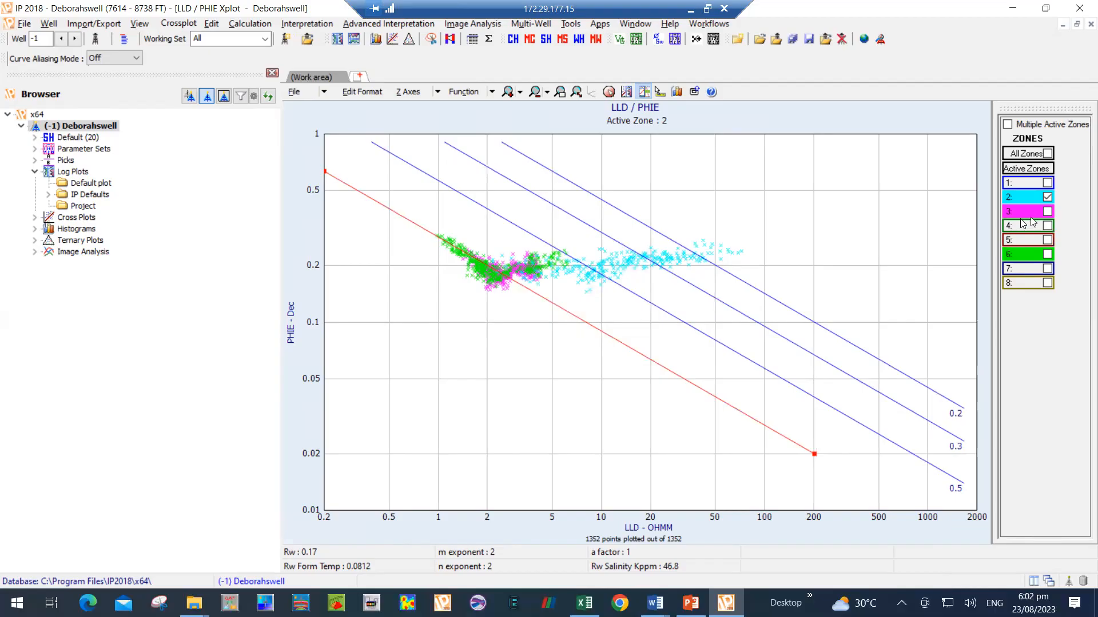
left_click(1091, 25)
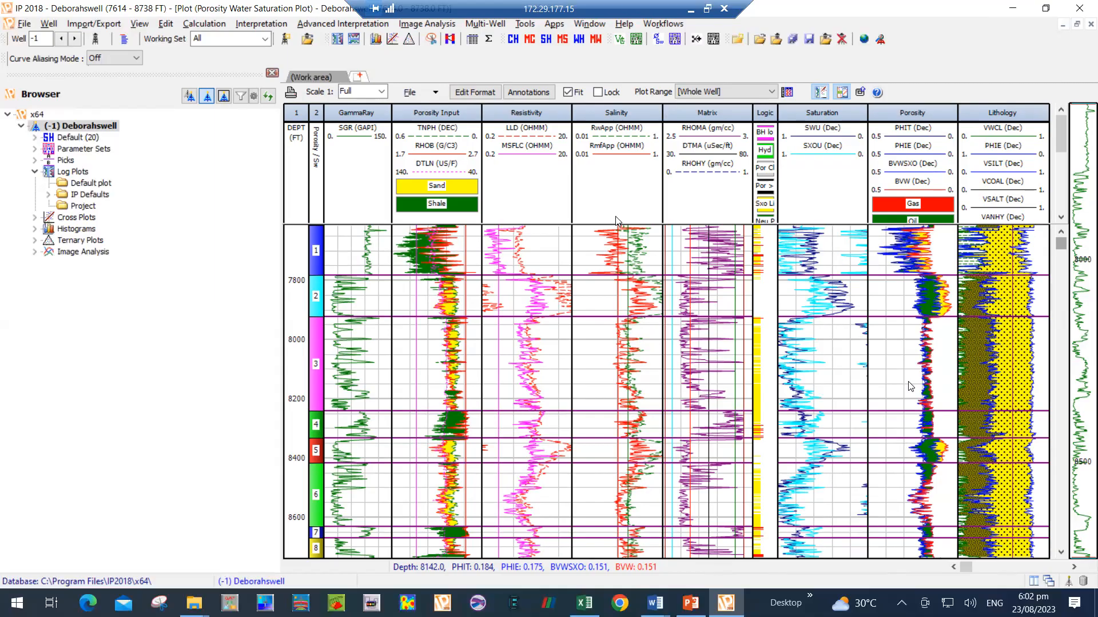
left_click(257, 29)
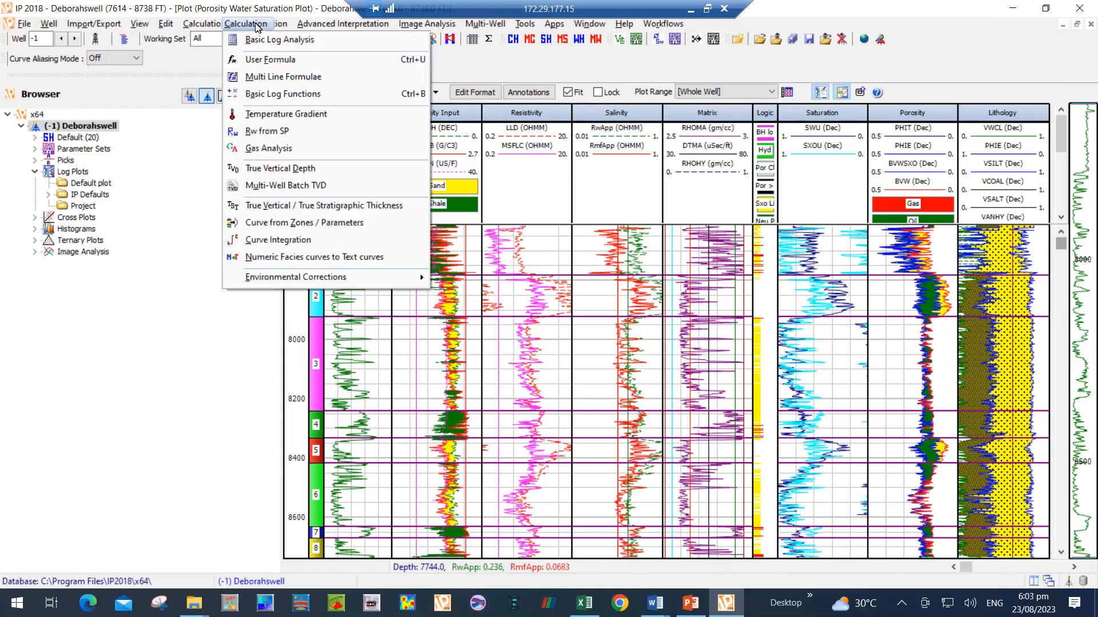
left_click(286, 25)
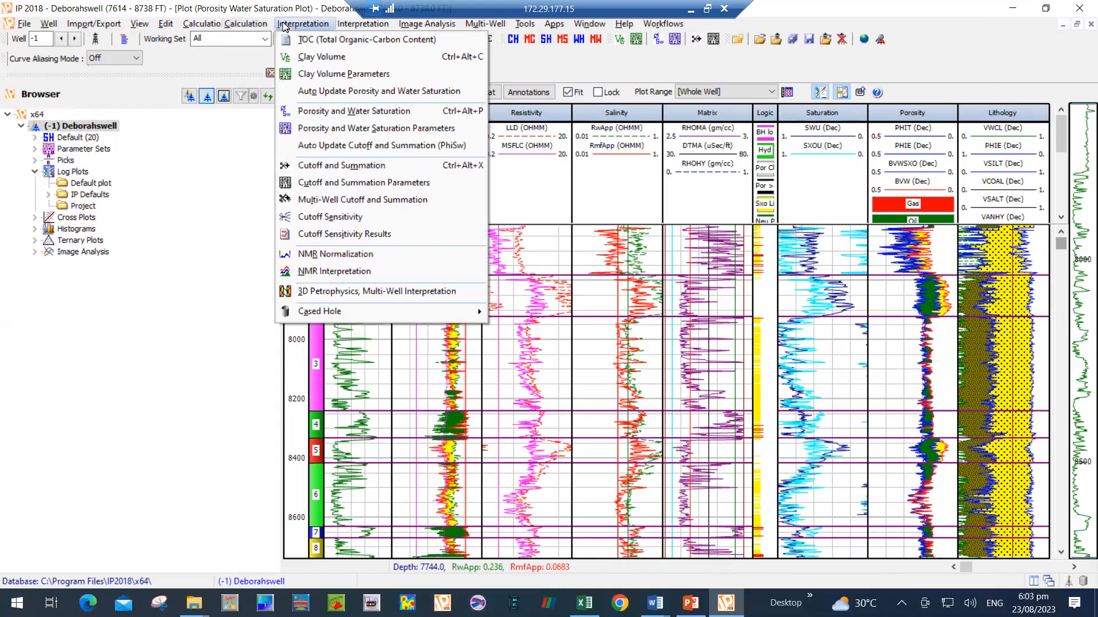
left_click(329, 168)
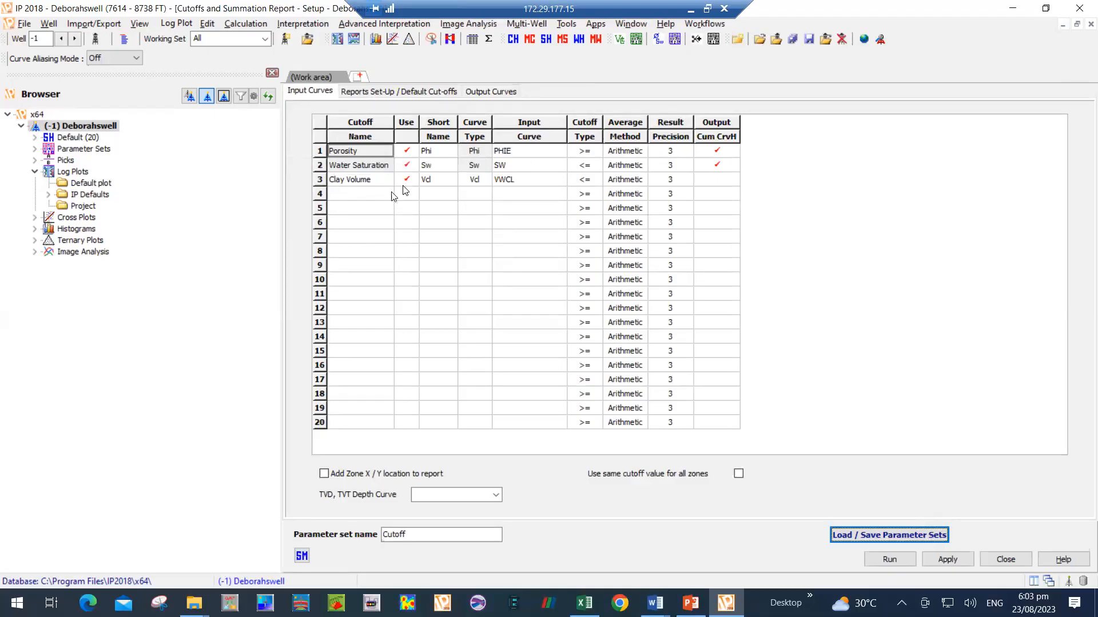
left_click(1091, 24)
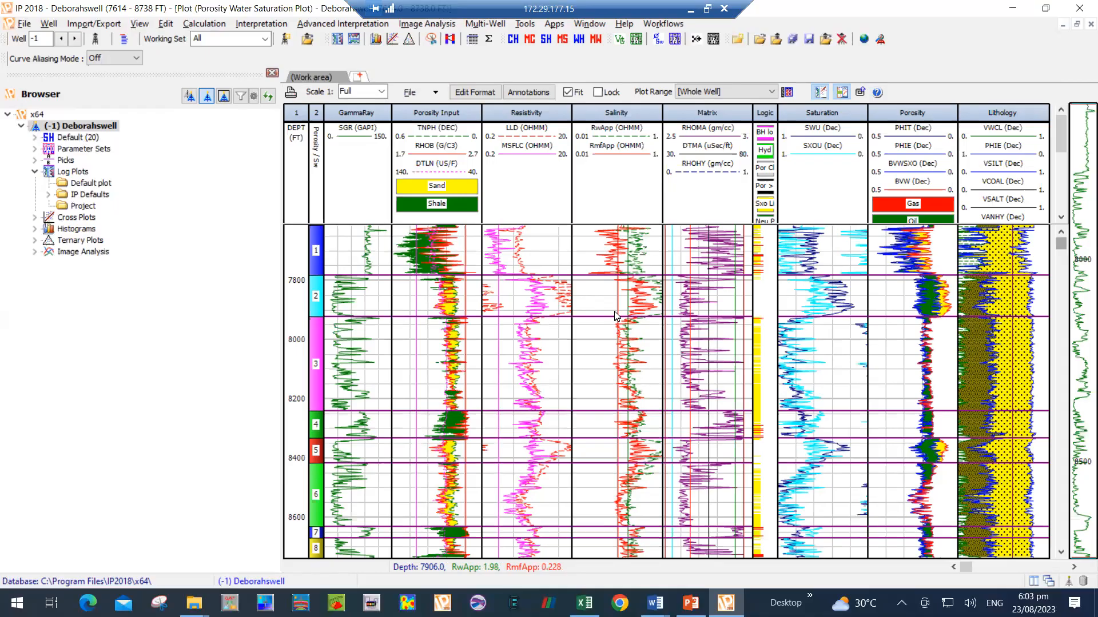
Step: Run Cutoff and Summation with the cumulative curve output enabled for Clay Volume, copying the zones from the Porosity and Sw module
left_click(264, 26)
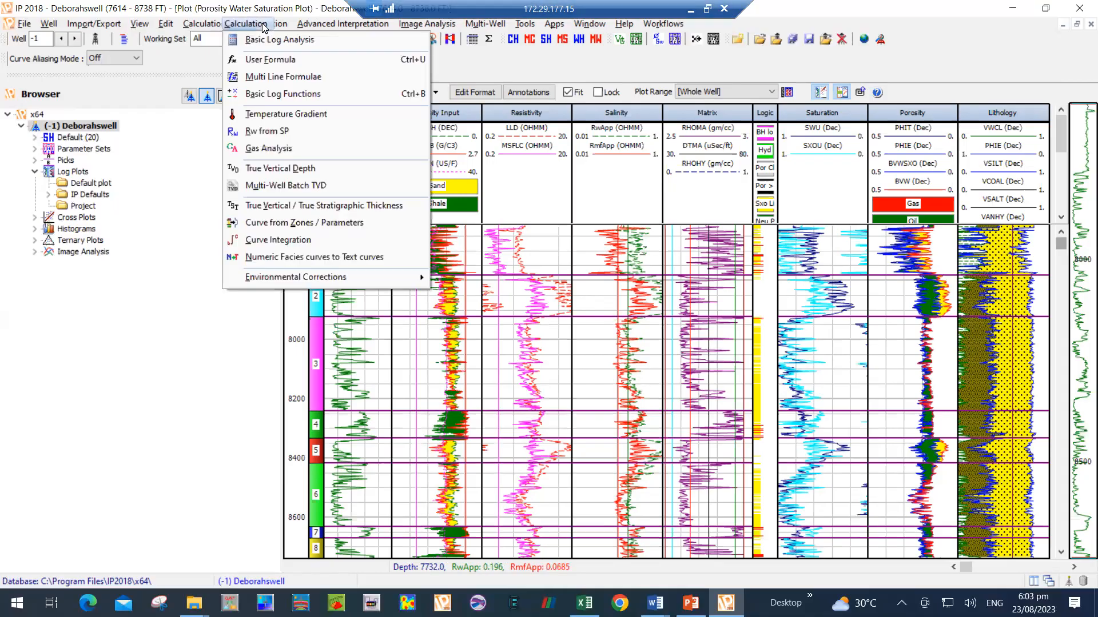
left_click(303, 24)
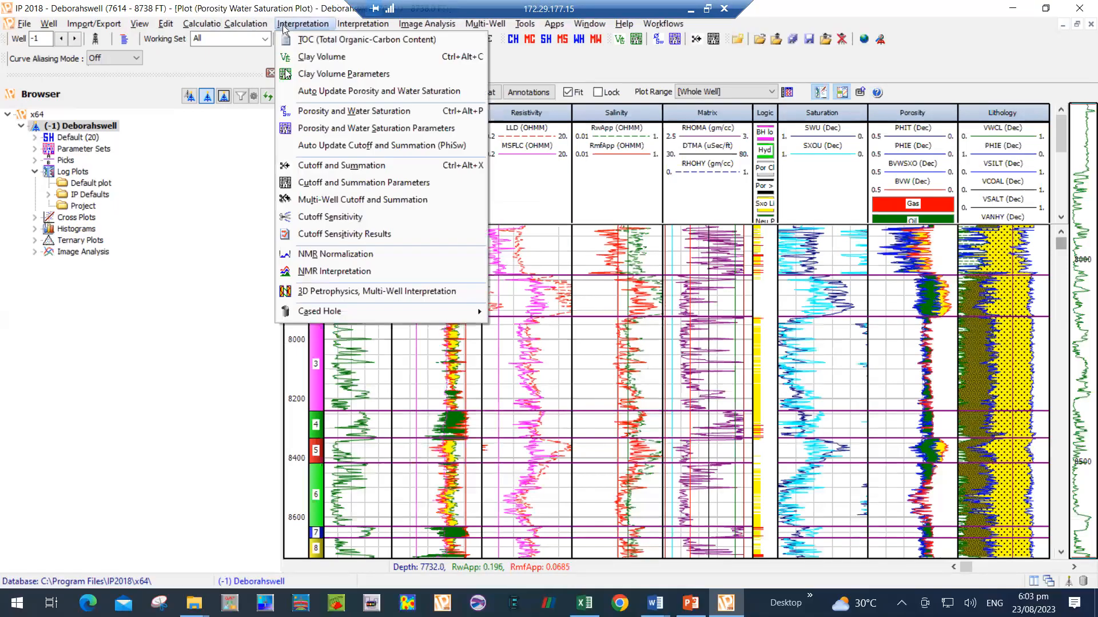
left_click(329, 166)
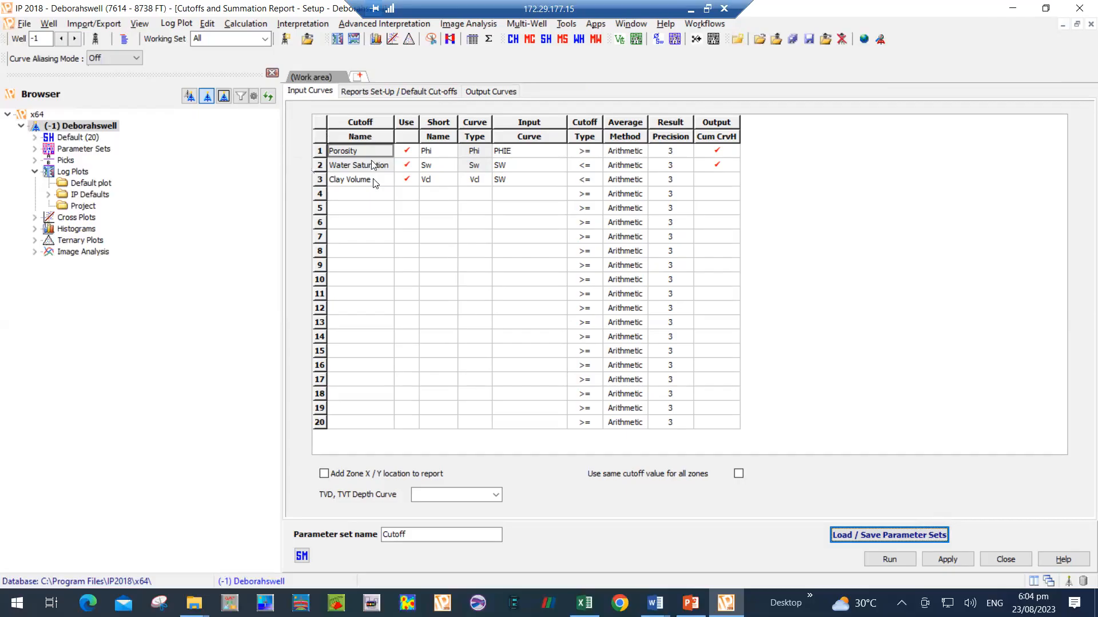
left_click(713, 180)
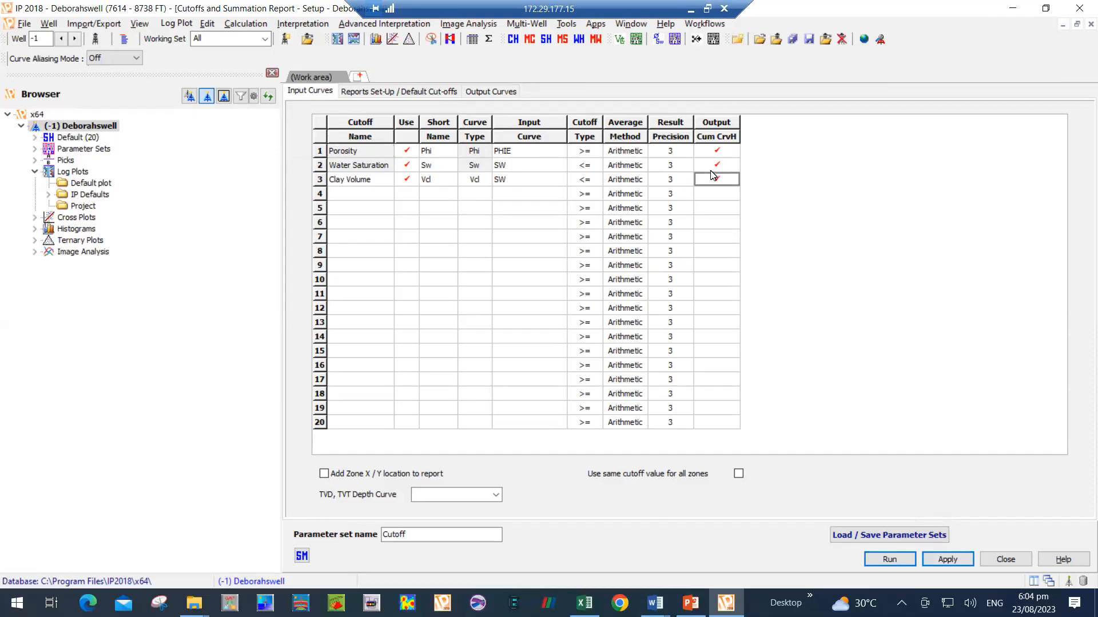
left_click(712, 178)
left_click(892, 558)
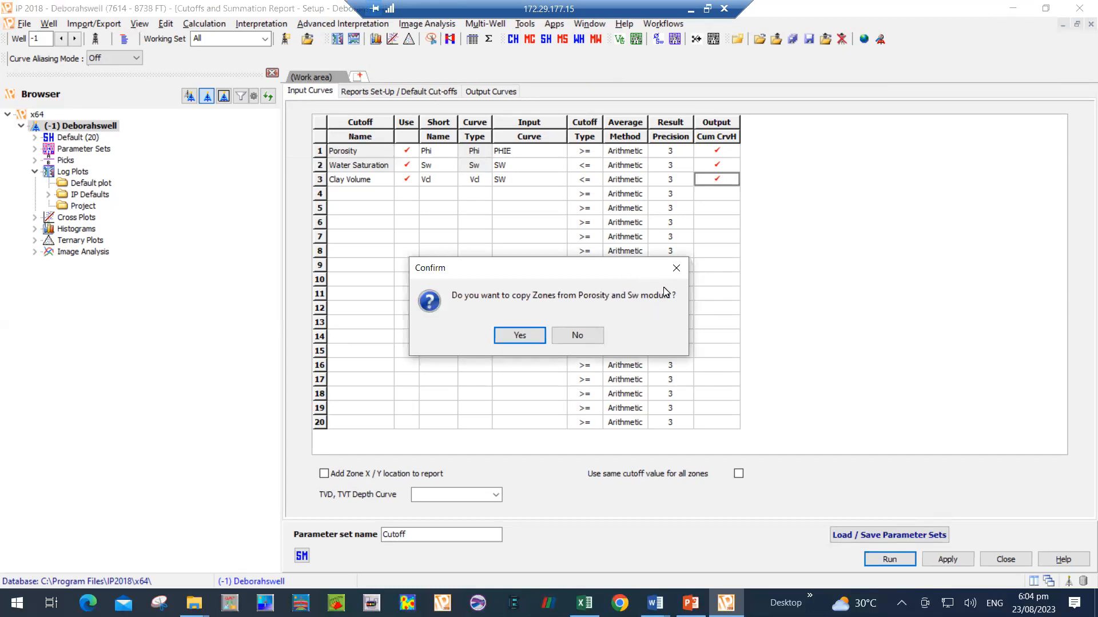
left_click(528, 338)
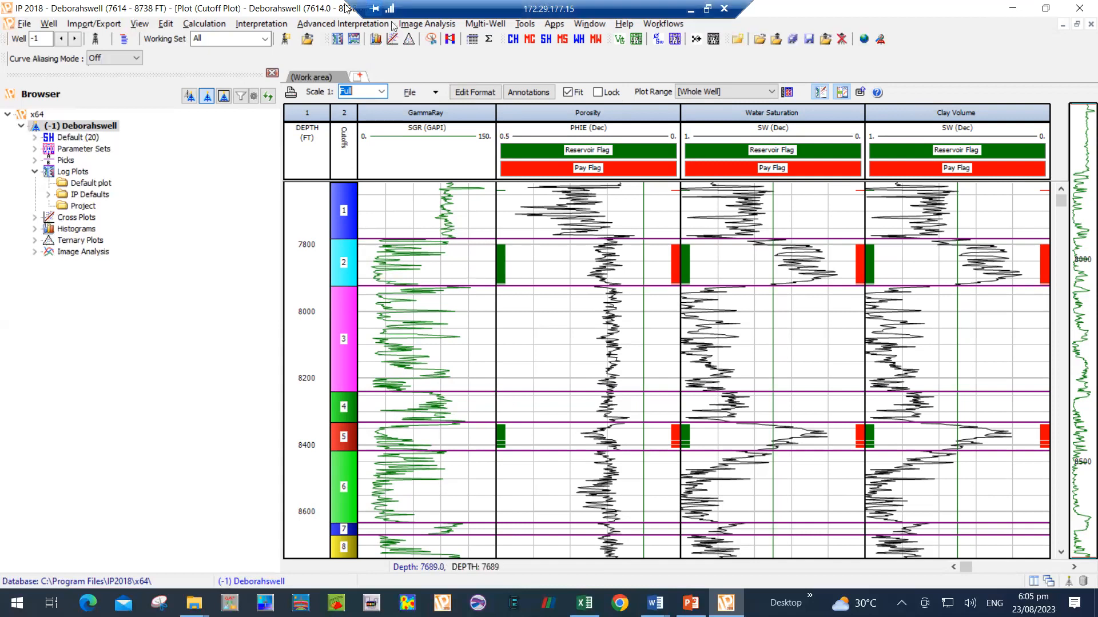
Step: Open the Cutoff and Summation Parameters at the reservoir cutoffs and enlarge the window to show all eight zones
left_click(258, 25)
mouse_move(283, 26)
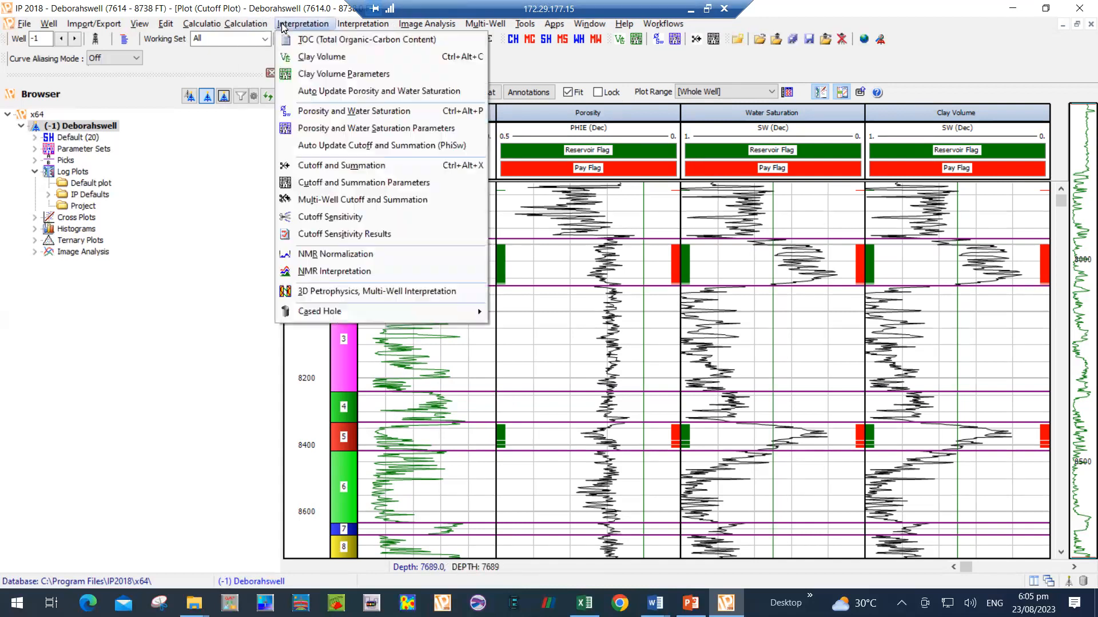
left_click(335, 189)
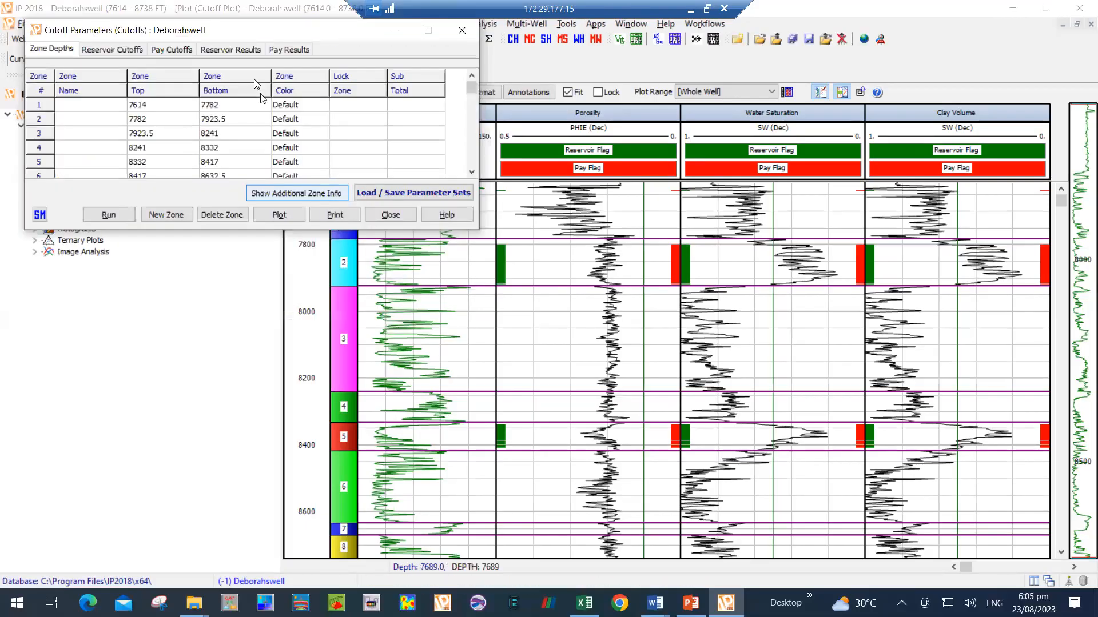
left_click_drag(240, 22, 262, 41)
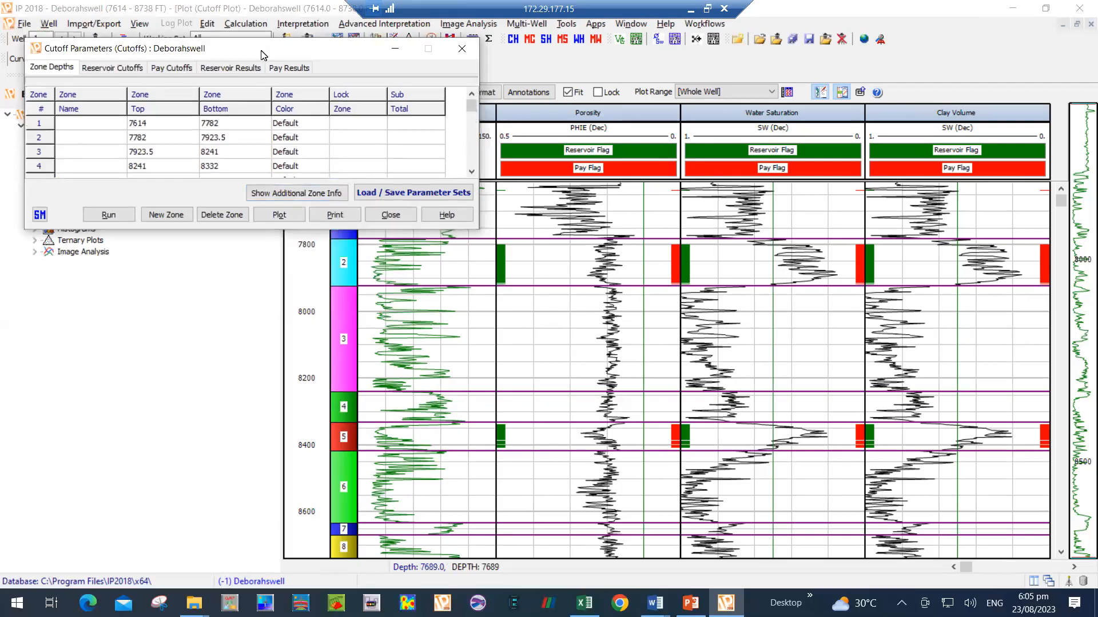
left_click_drag(262, 52, 432, 119)
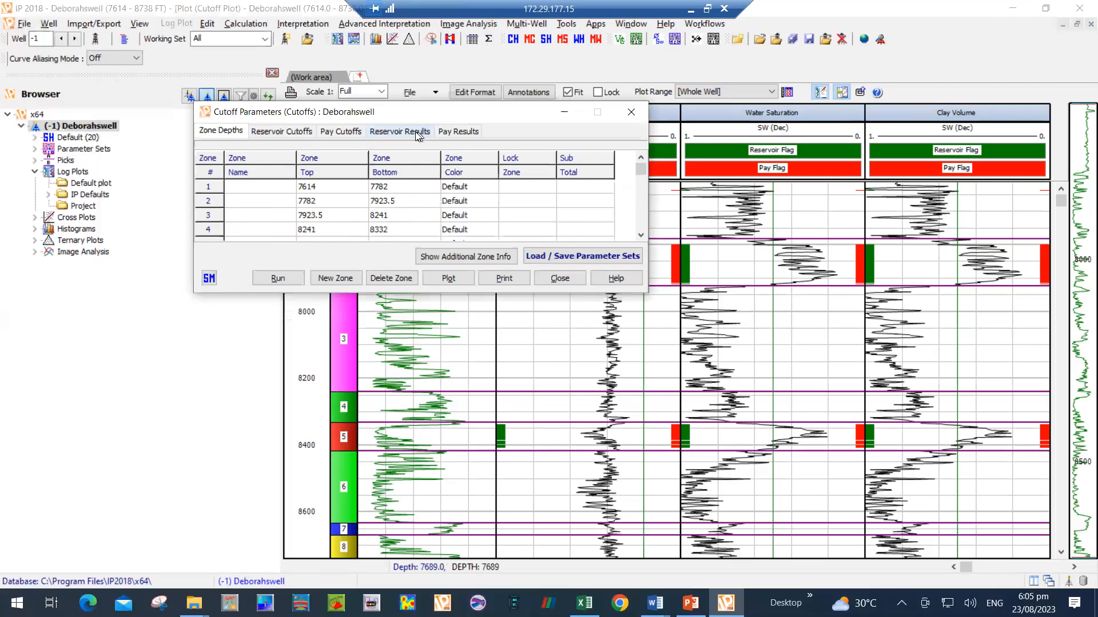
left_click(296, 134)
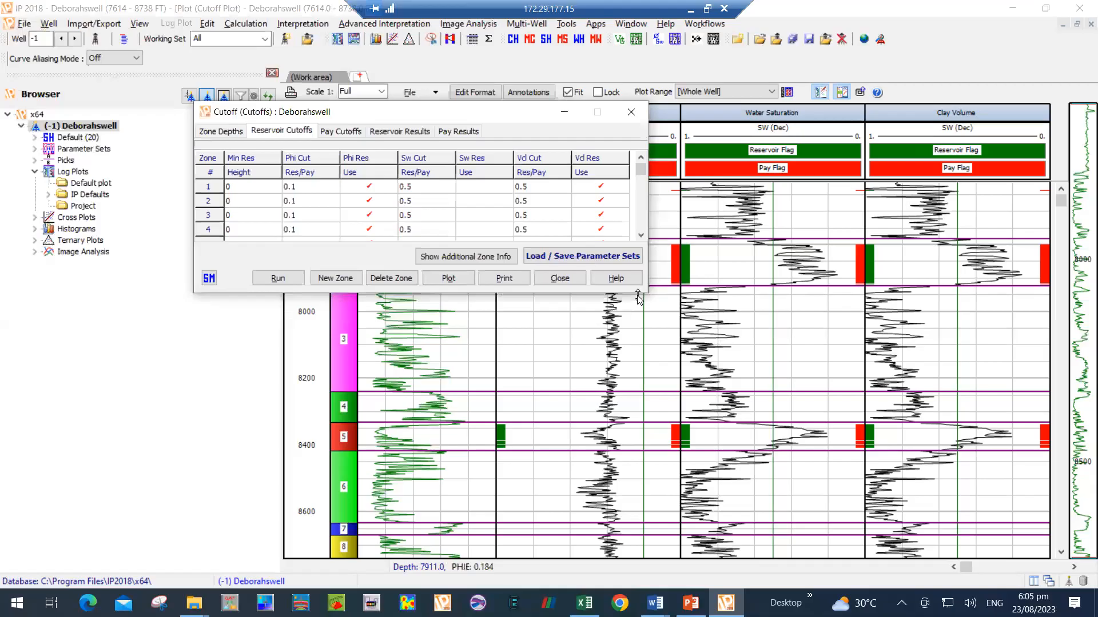
left_click_drag(638, 293, 644, 464)
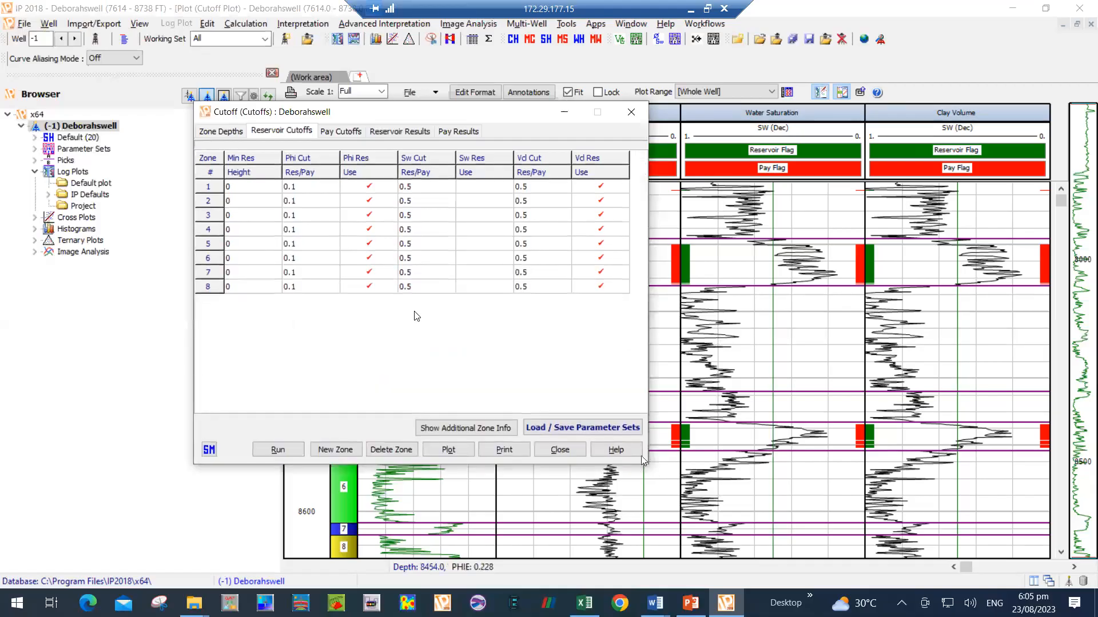
Step: Set the reservoir porosity cutoff (Phi Cut) to 0.2 for zones 1 through 8
left_click(307, 188)
type("0.2")
left_click(307, 204)
type(".2")
key("Return")
type("0.2")
key("Return")
type("0.2")
key("Return")
type("0.2")
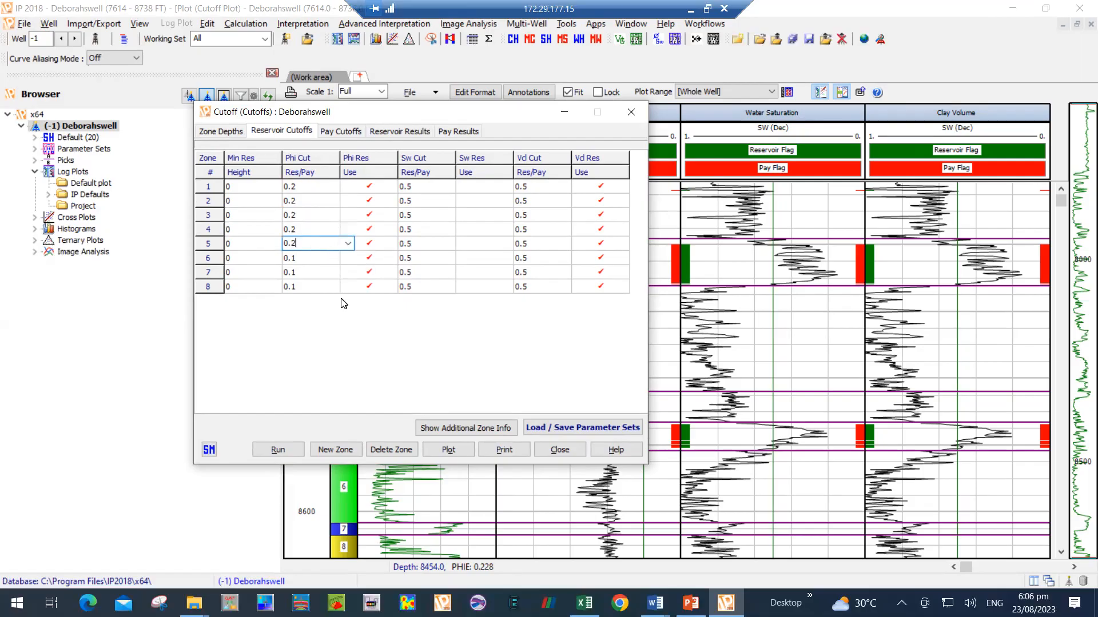
key("Return")
type("0.2")
key("Return")
type("0.2")
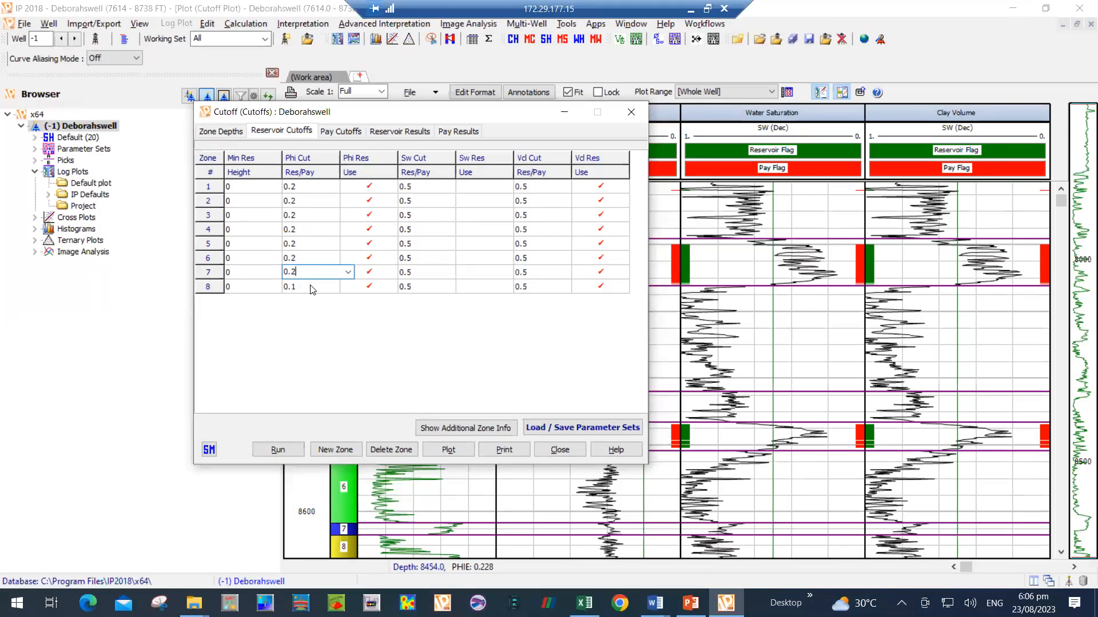
key("Return")
type("0.2")
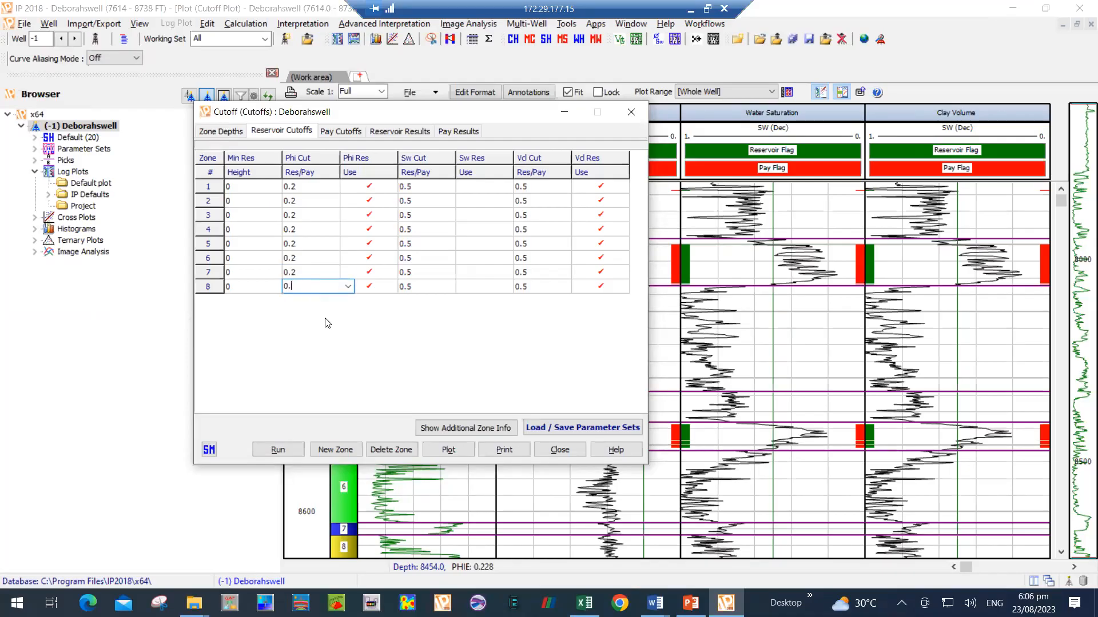
Step: Set the water saturation cutoff (Sw Cut) to 0.45 for zones 1 through 8 and rerun the cutoff calculation
left_click(415, 193)
type("0.455")
key("BackSpace")
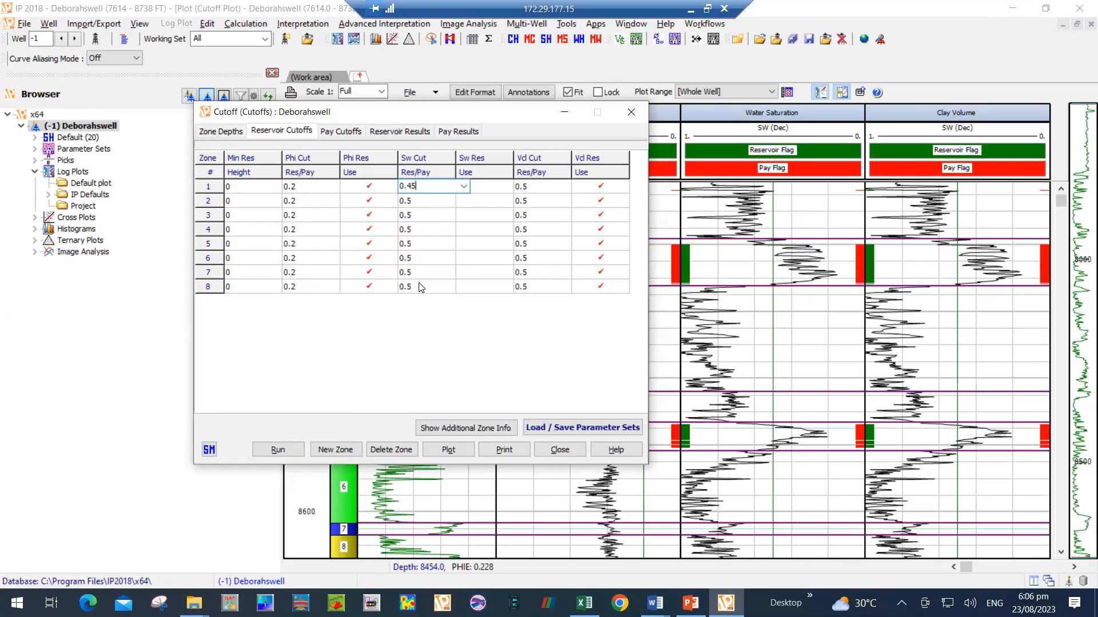
left_click(426, 201)
type("0.45")
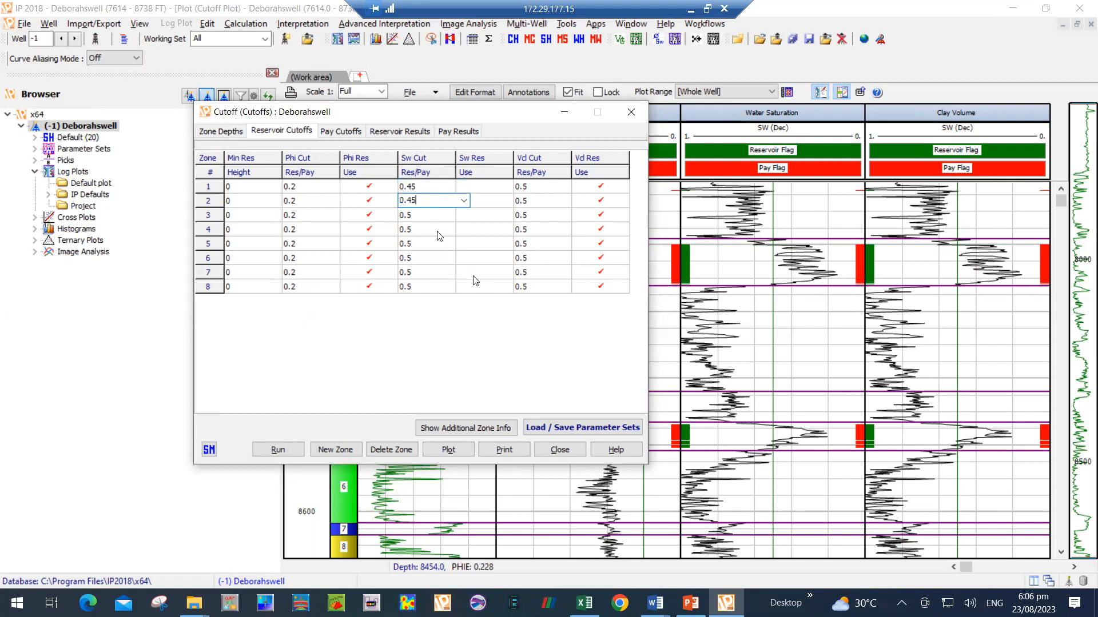
left_click(435, 215)
type("0.45")
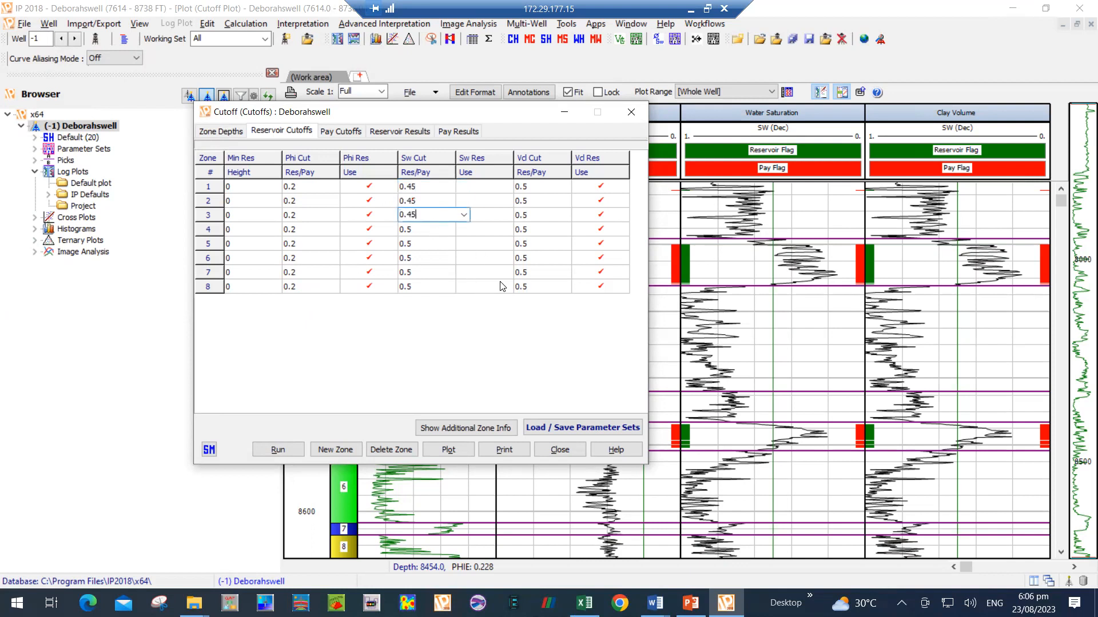
left_click(433, 230)
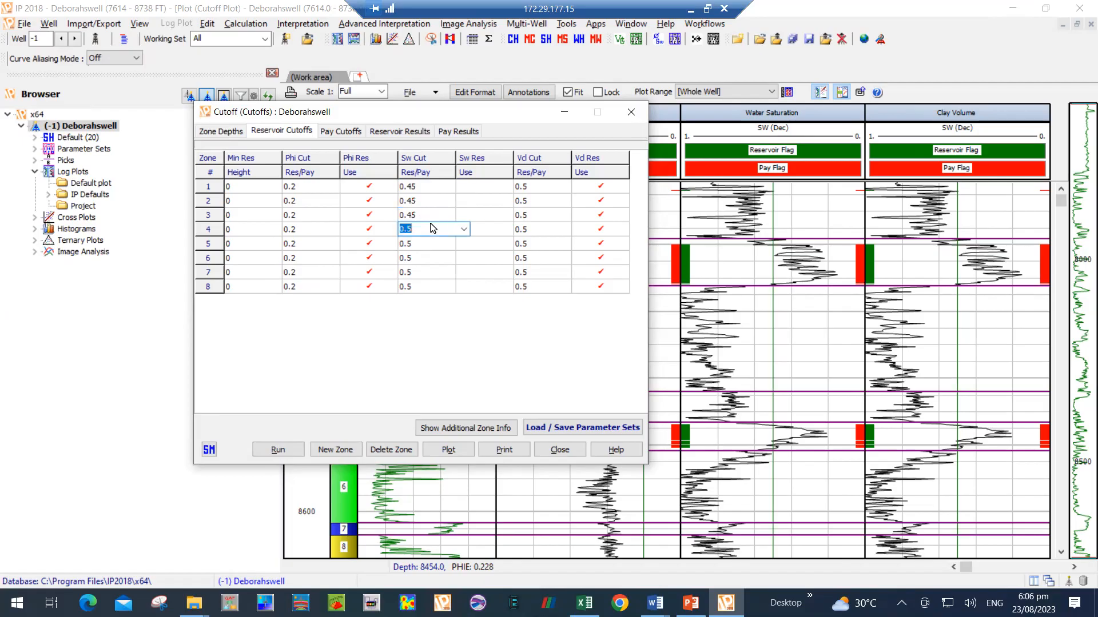
type("0.45")
left_click(403, 245)
type("0")
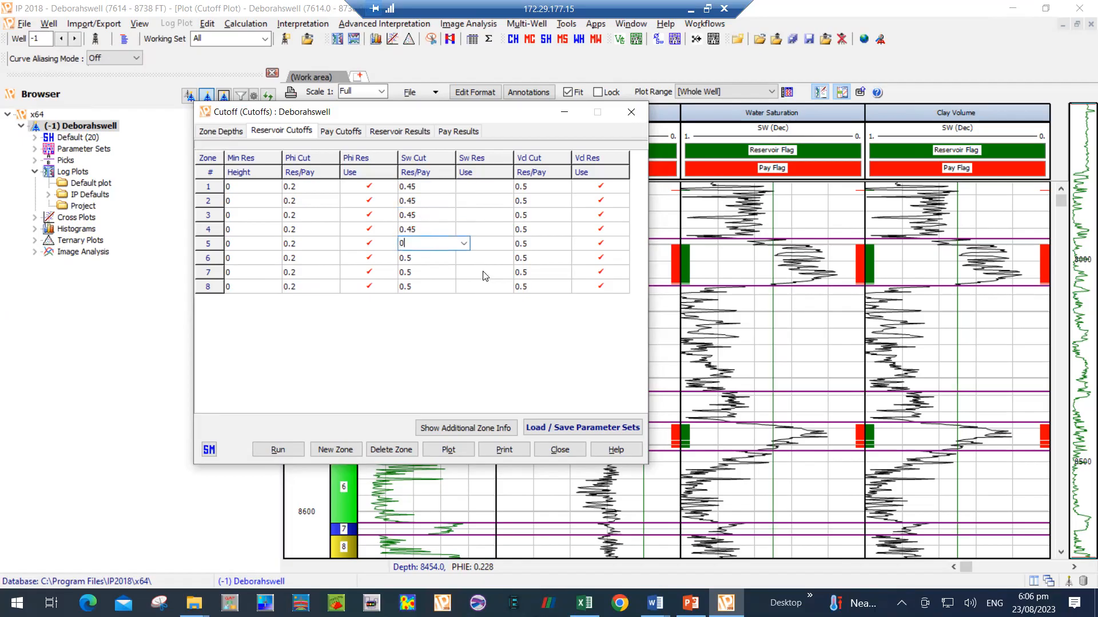
type(".45")
left_click(430, 264)
type("0.45")
left_click(420, 272)
type("0.45")
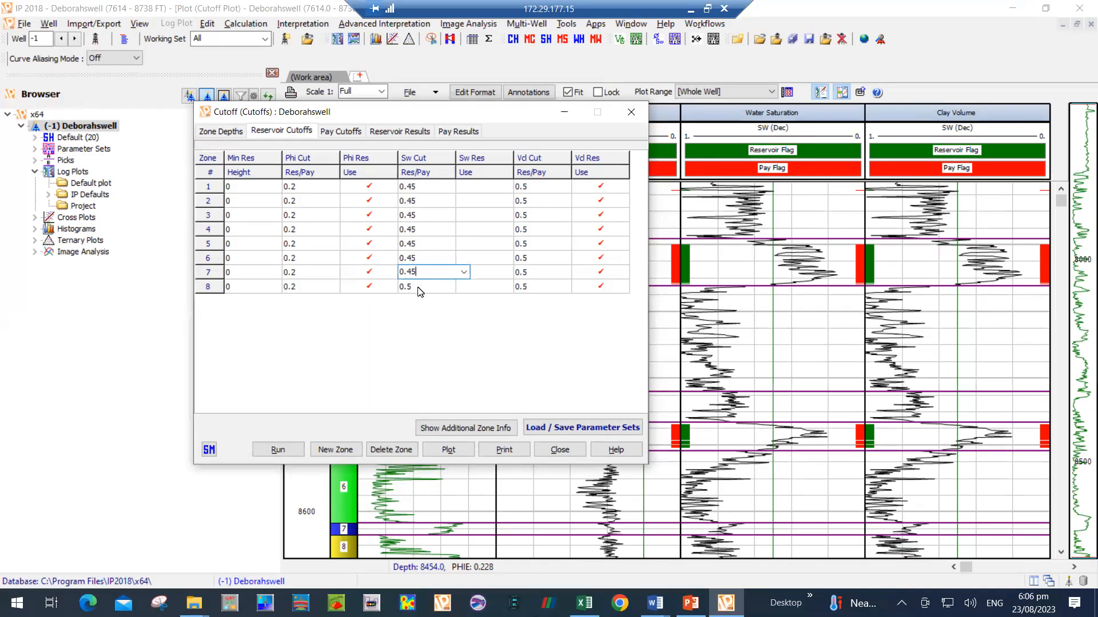
left_click(416, 287)
type("0.45")
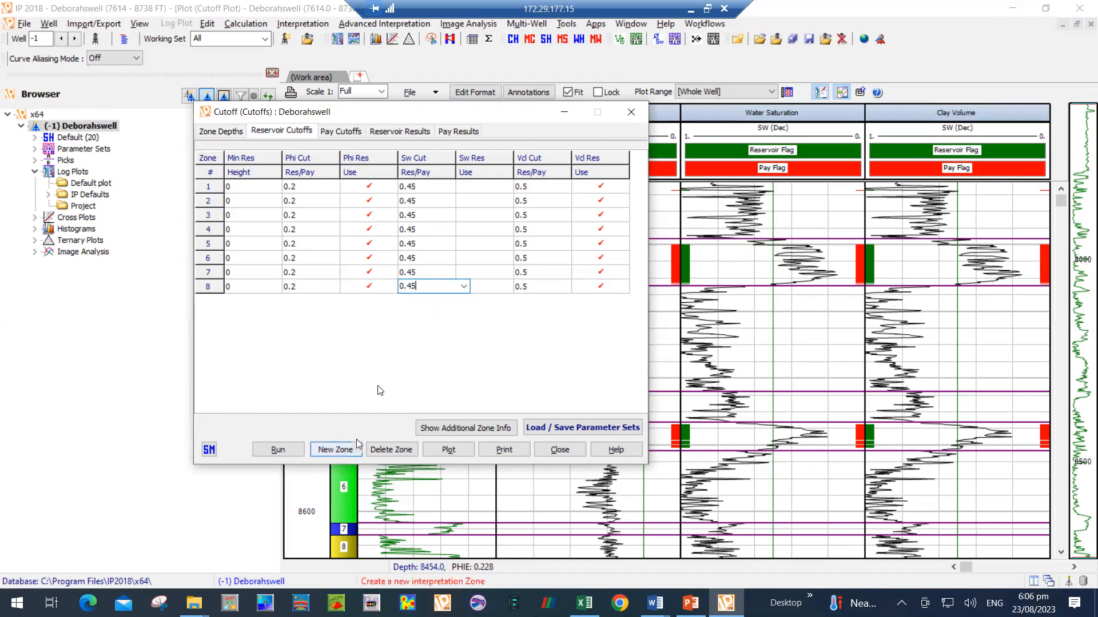
left_click(296, 454)
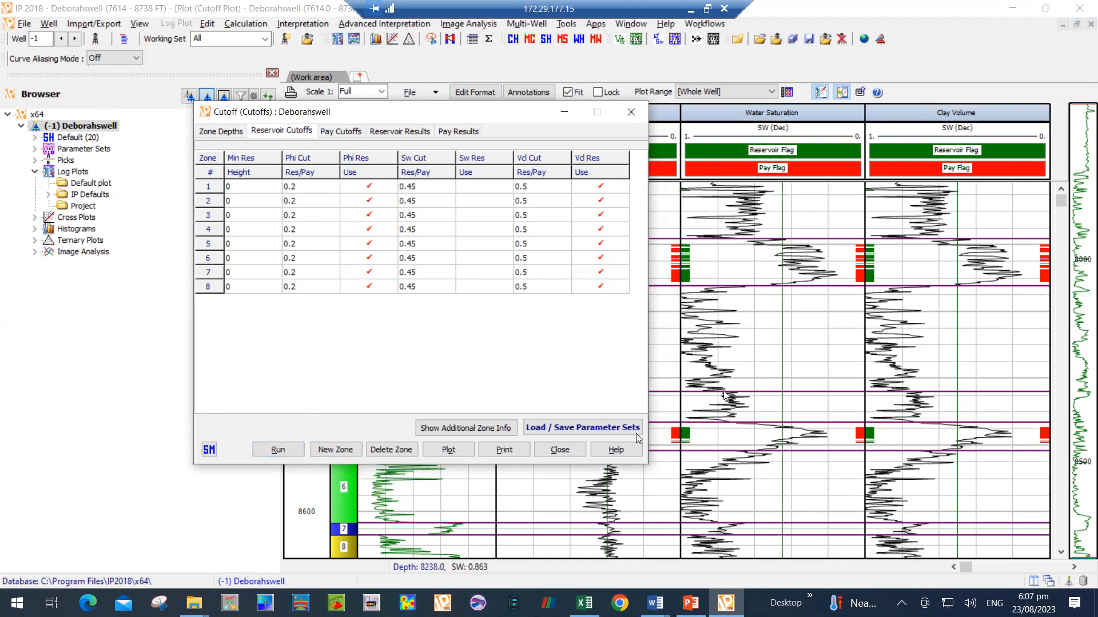
Step: Close the cutoff table and delete original zones 1, 3 and 4, above and between the two pay intervals, from the Cutoff Plot
left_click(550, 452)
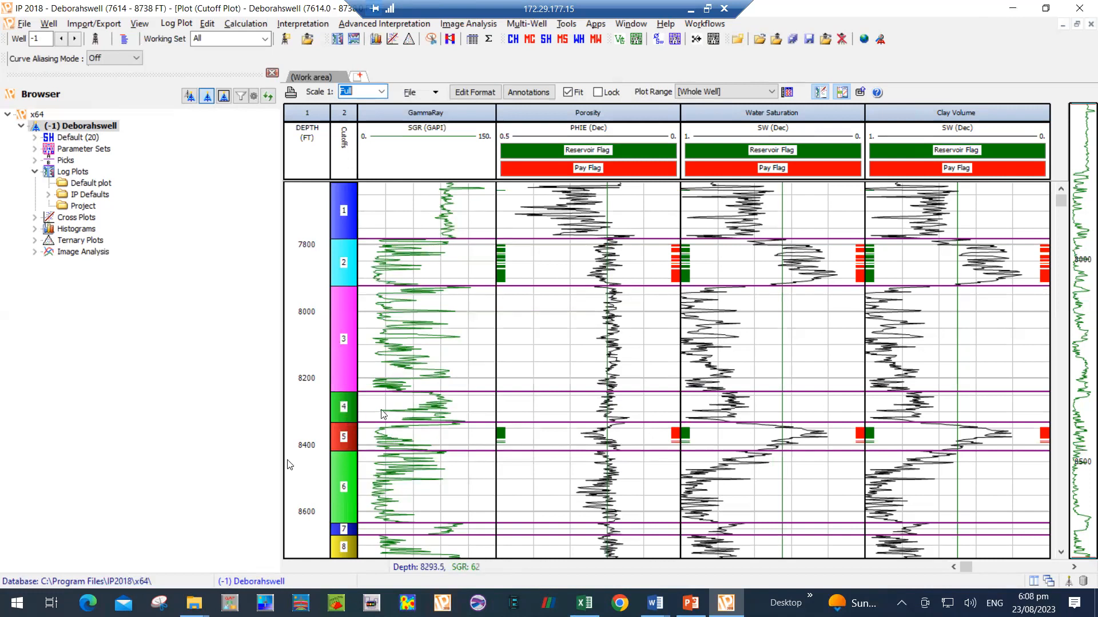
right_click(343, 200)
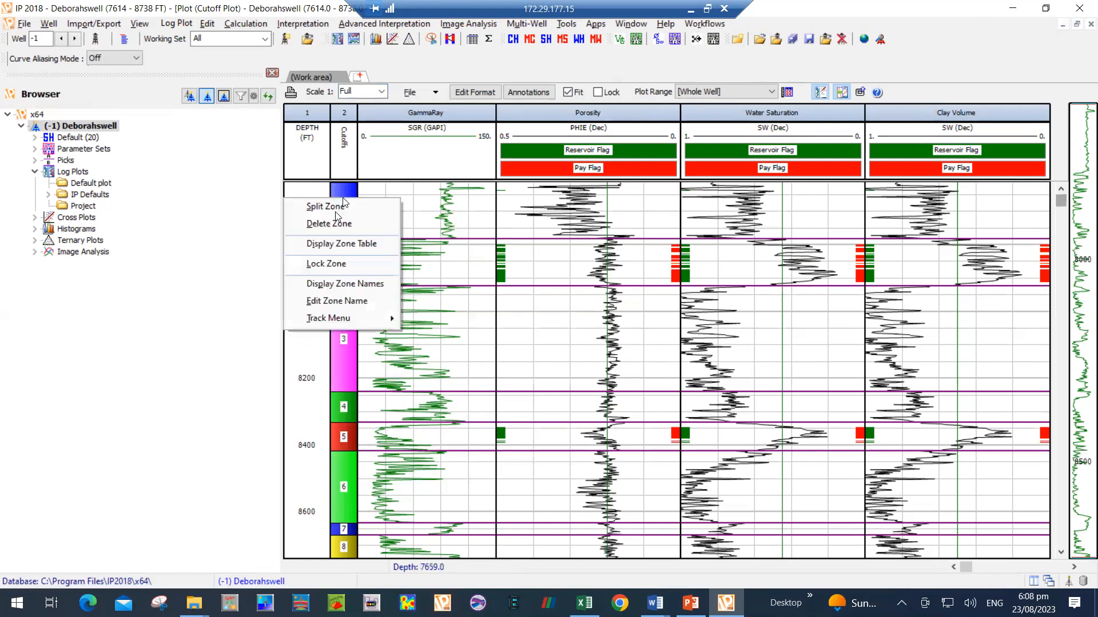
left_click(337, 225)
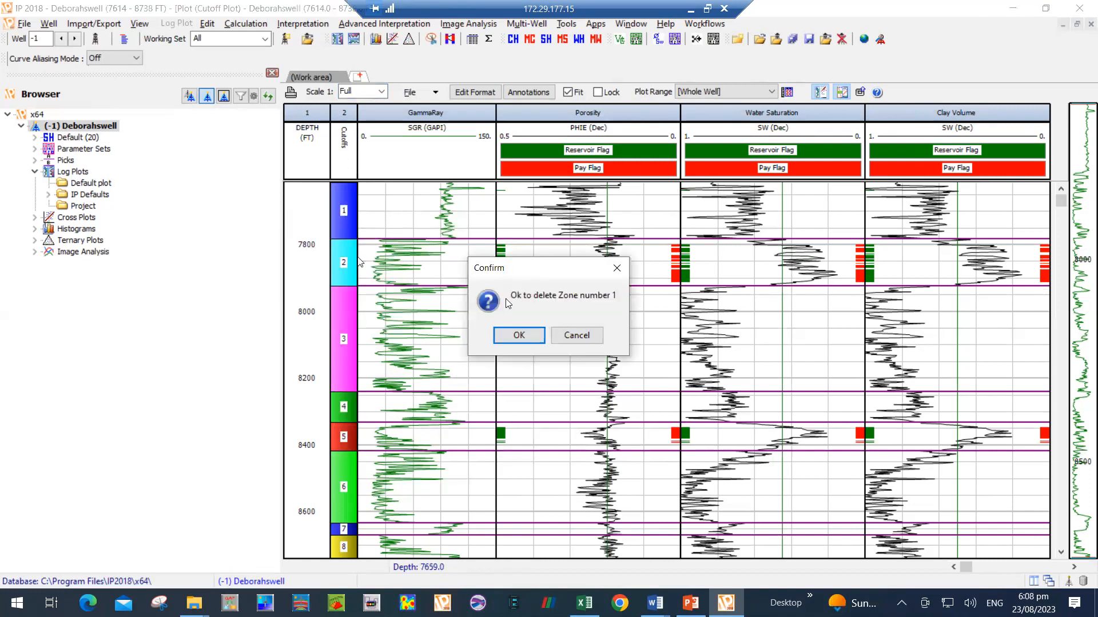
left_click(519, 335)
right_click(343, 340)
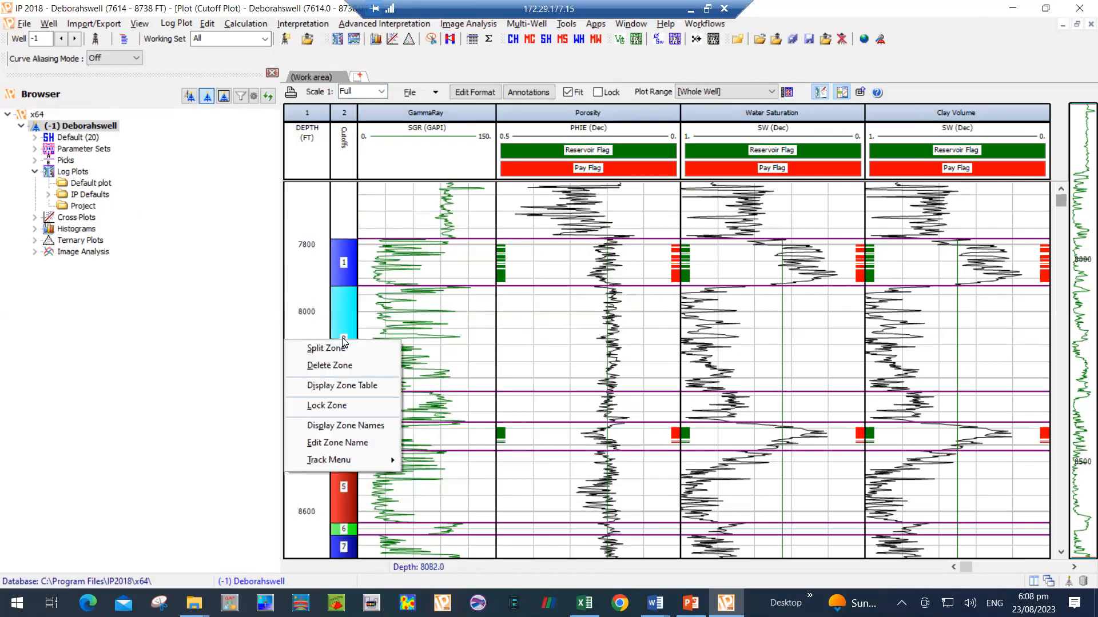
left_click(345, 369)
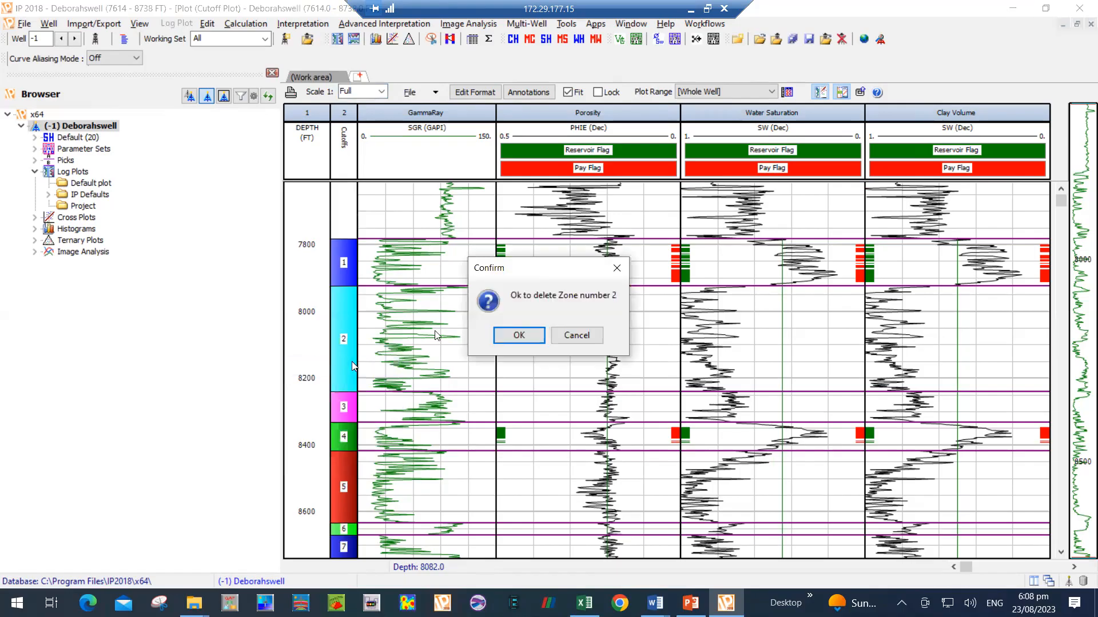
left_click(517, 335)
right_click(337, 405)
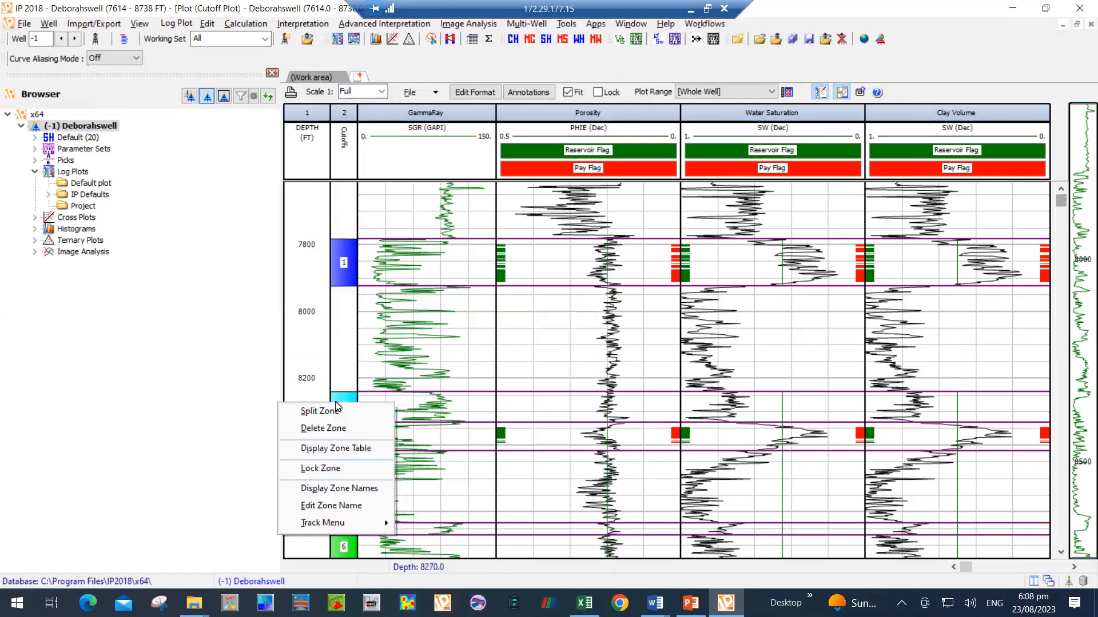
left_click(339, 428)
left_click(511, 333)
Step: Delete the three zones below the deeper pay interval, originally numbered 6, 7 and 8, from the Cutoff Plot
right_click(289, 343)
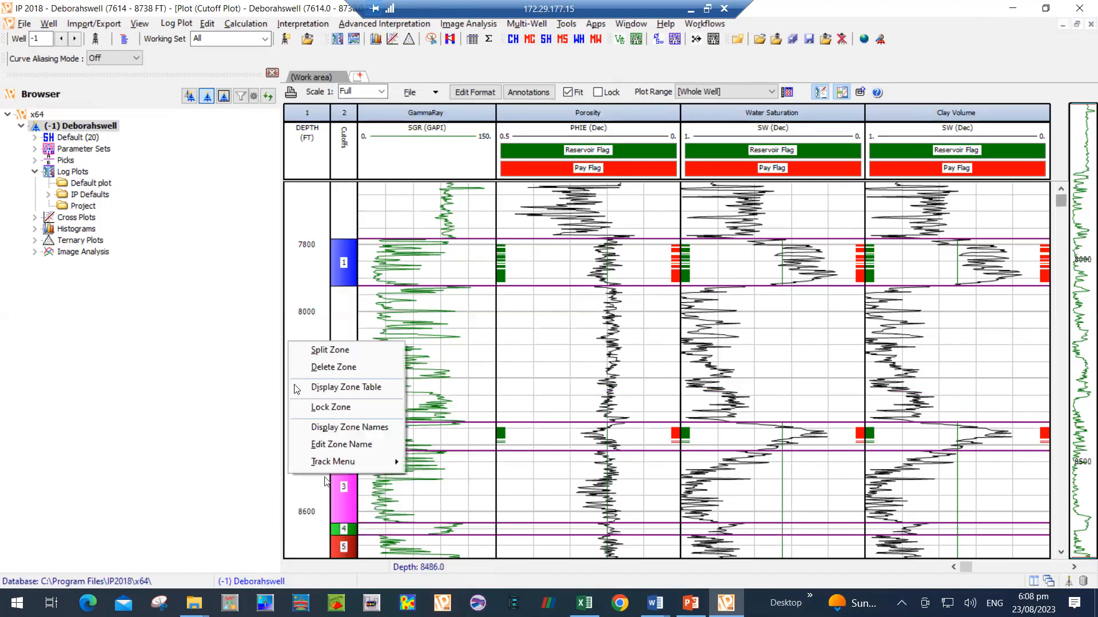
left_click(334, 367)
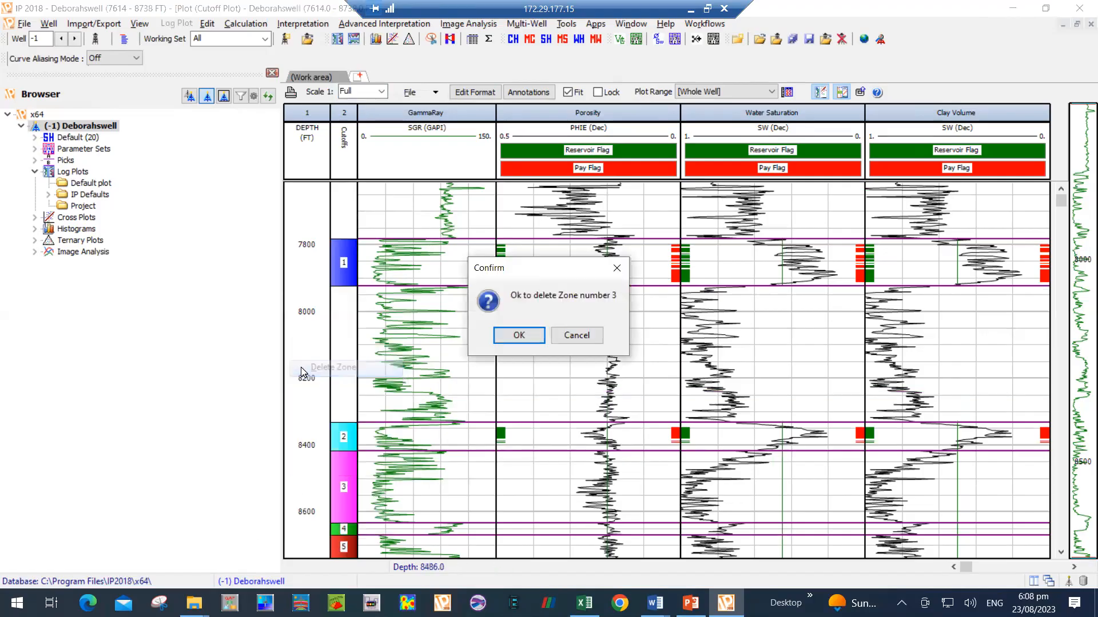
left_click(515, 335)
right_click(345, 527)
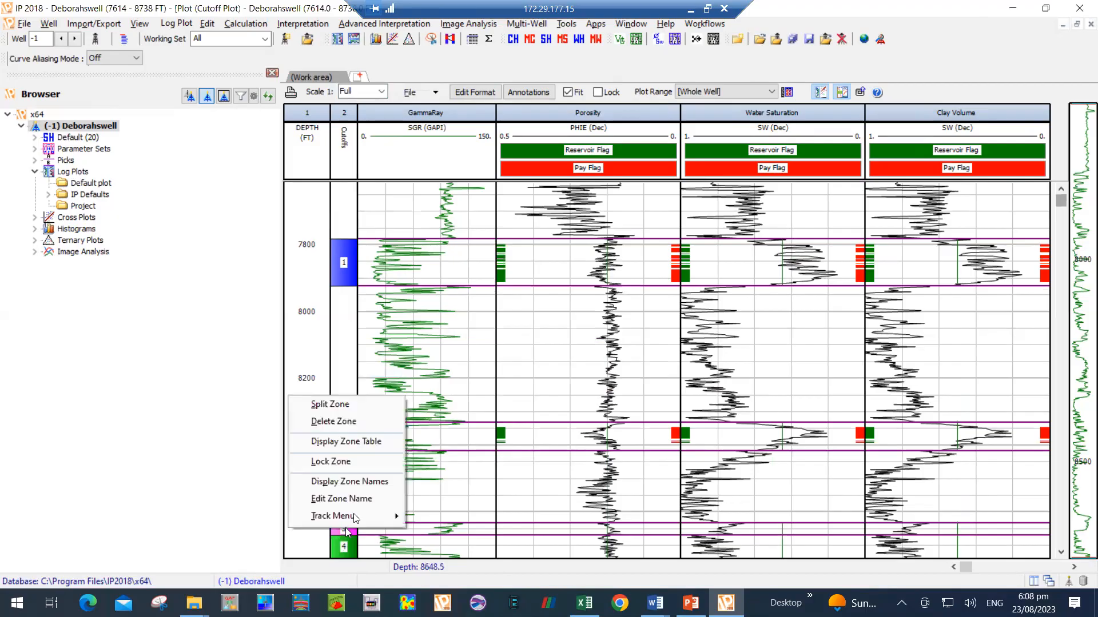
left_click(353, 421)
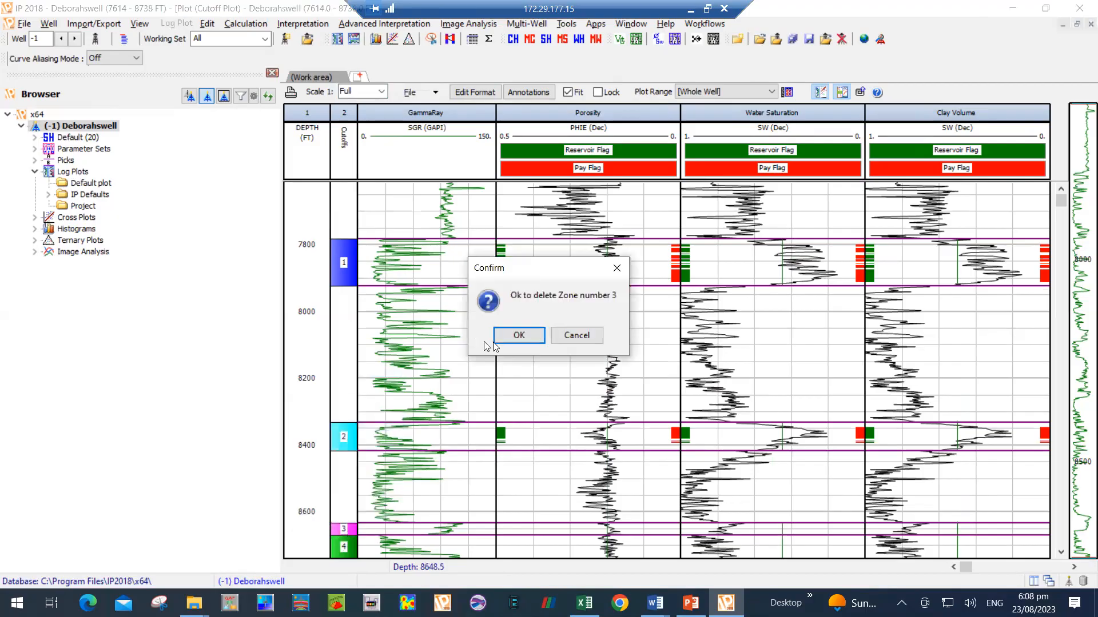
left_click(514, 336)
right_click(343, 545)
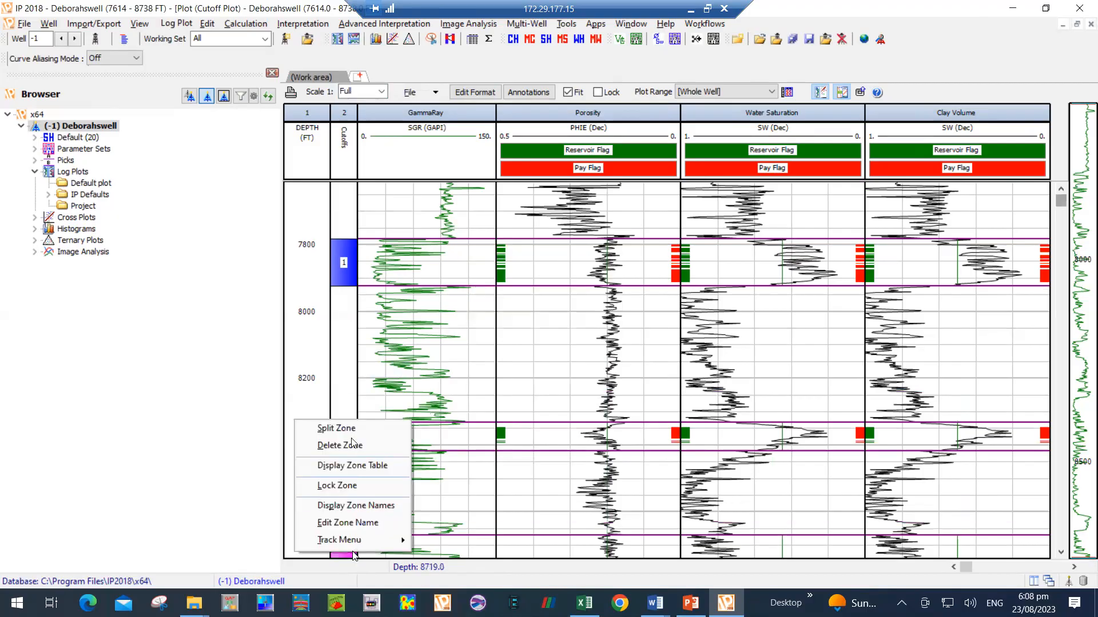
left_click(339, 445)
left_click(512, 336)
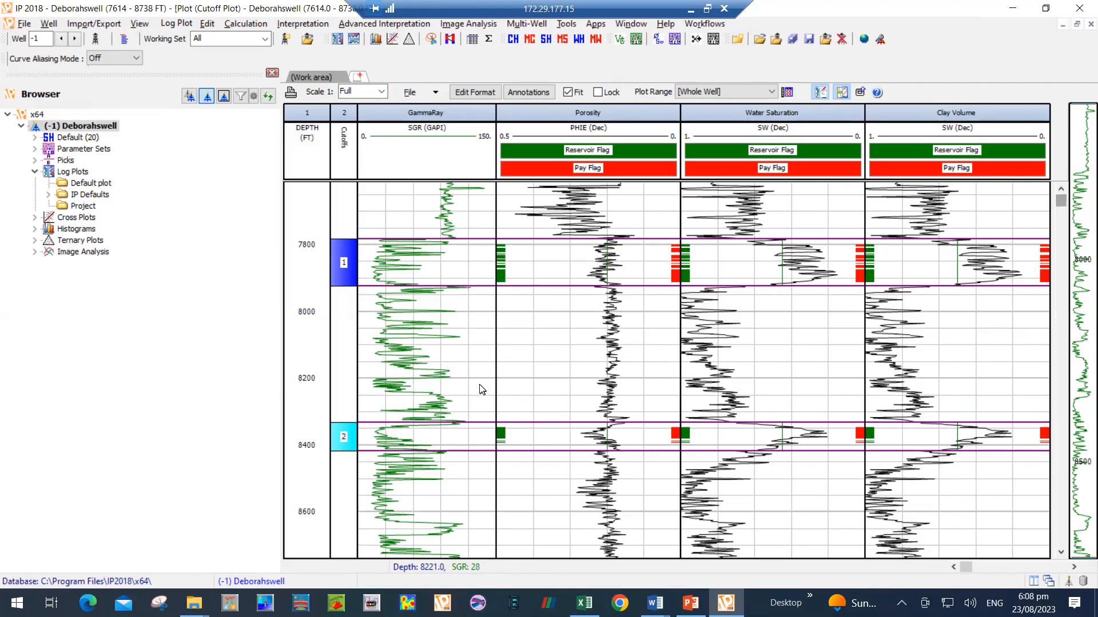
Step: Open the Cutoff and Summation Parameters, widen the window and examine the reservoir and pay results of both zones
left_click(303, 24)
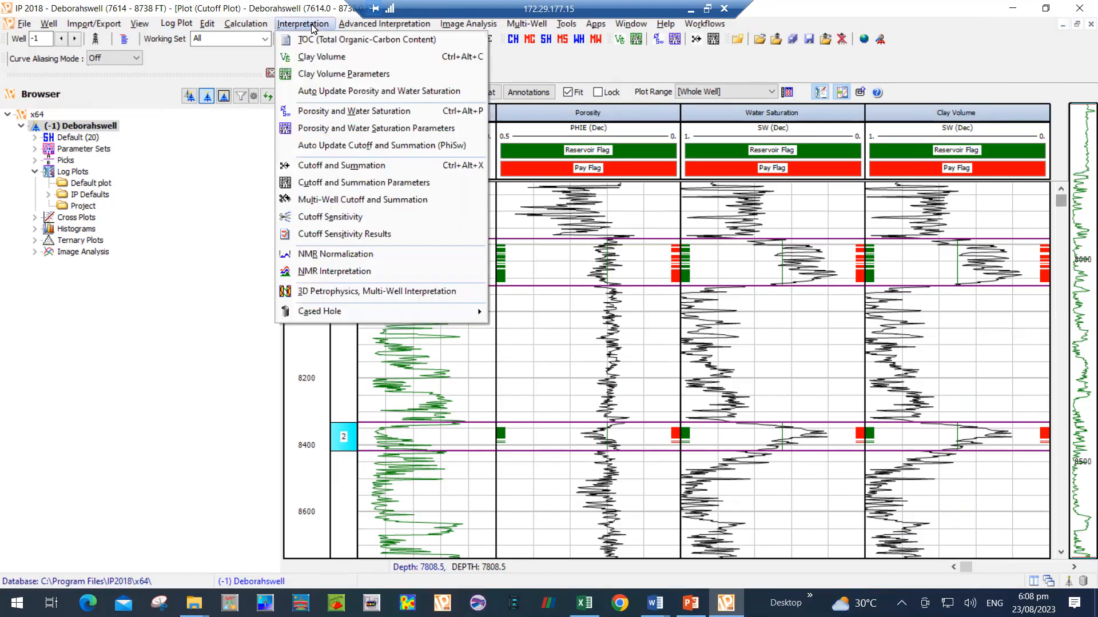
left_click(352, 186)
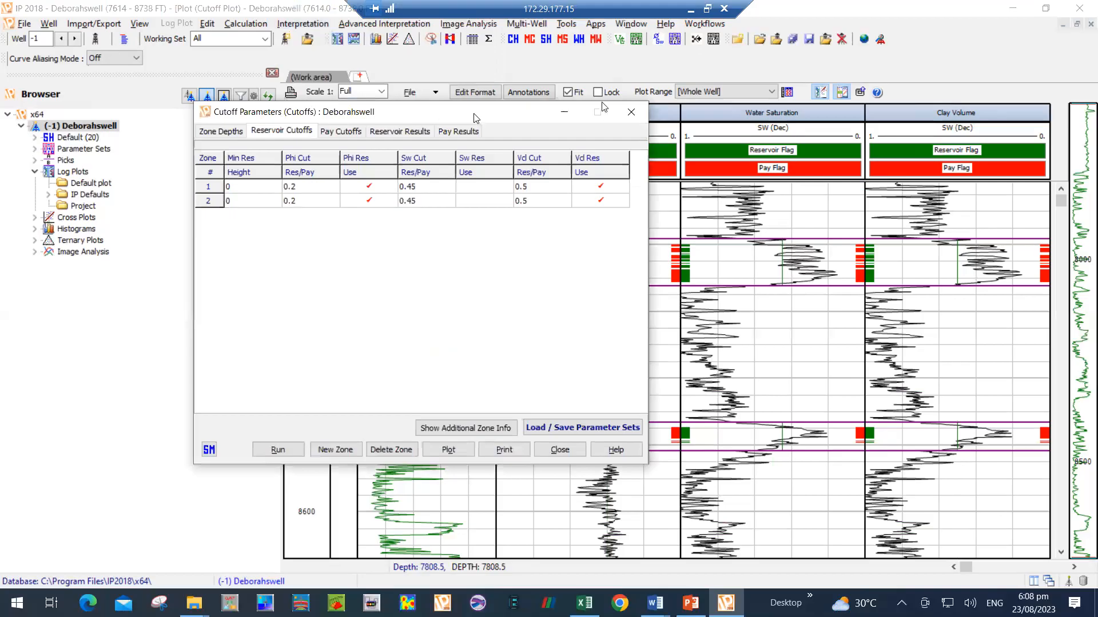
left_click(424, 133)
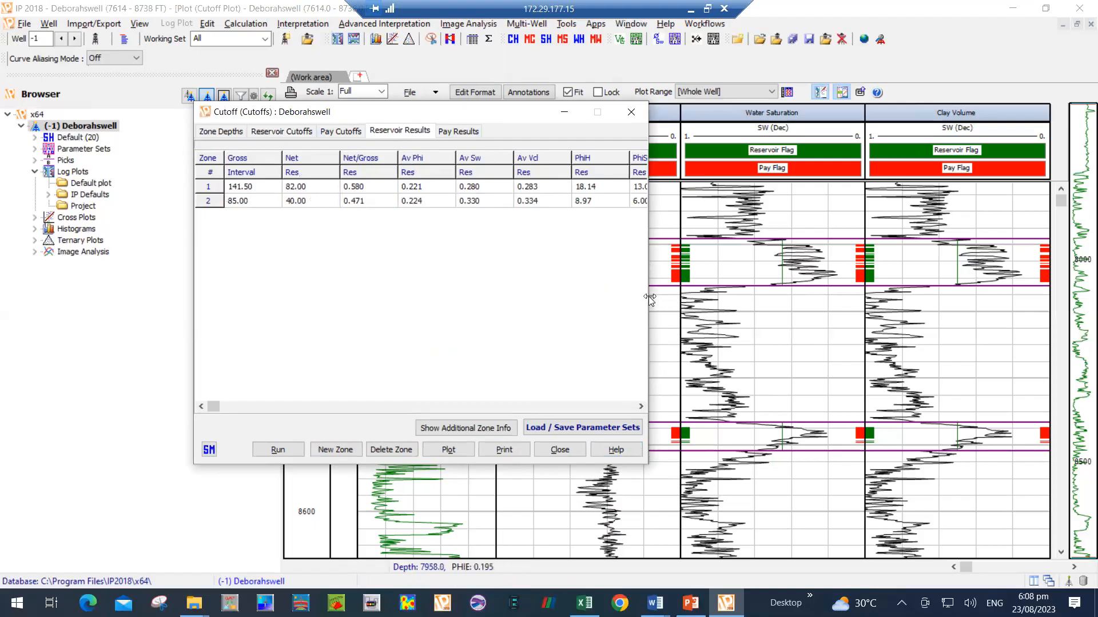
left_click_drag(648, 296, 906, 303)
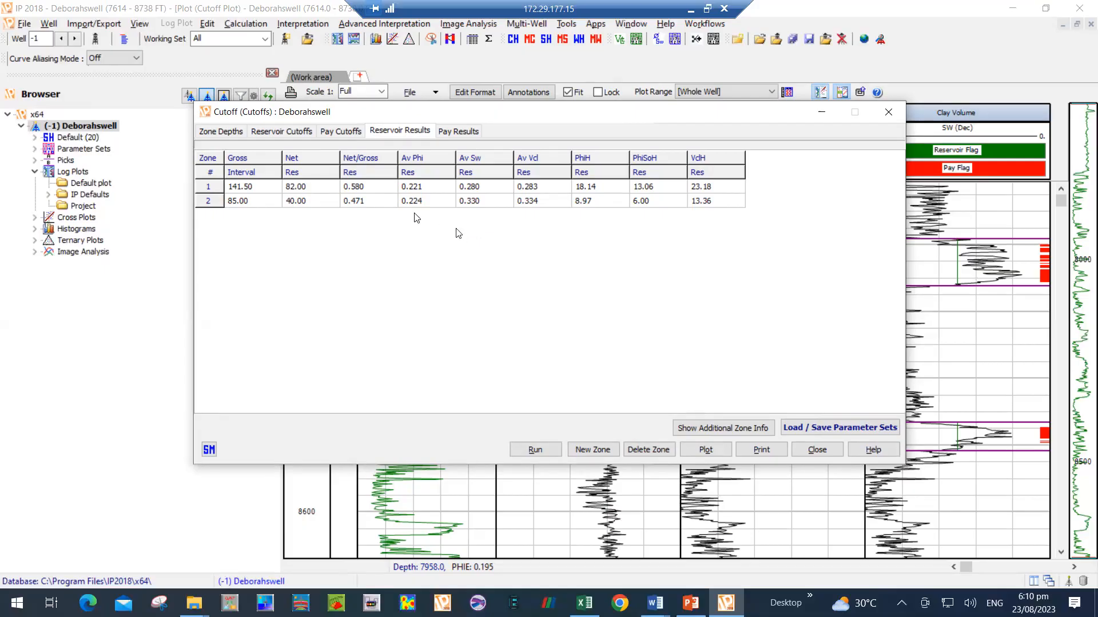
left_click(452, 132)
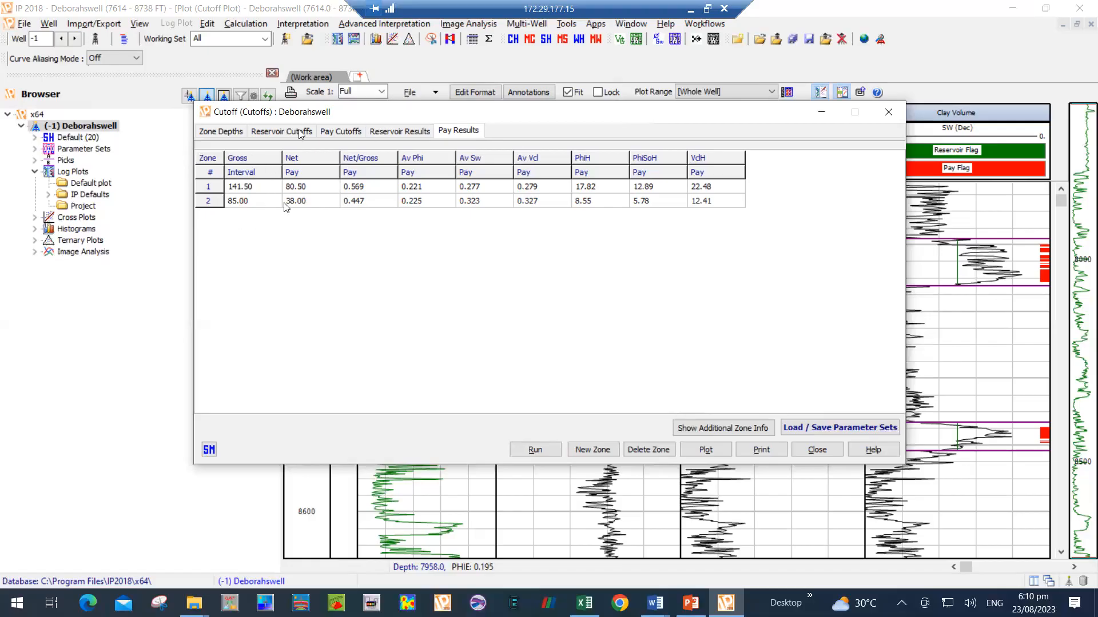
left_click(388, 135)
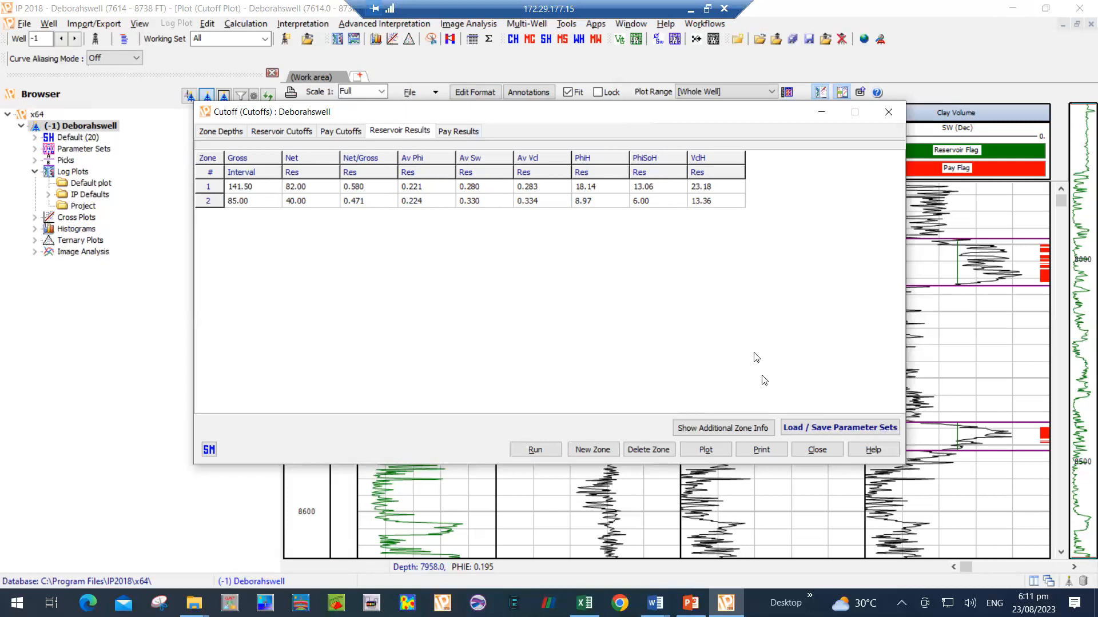
left_click(761, 450)
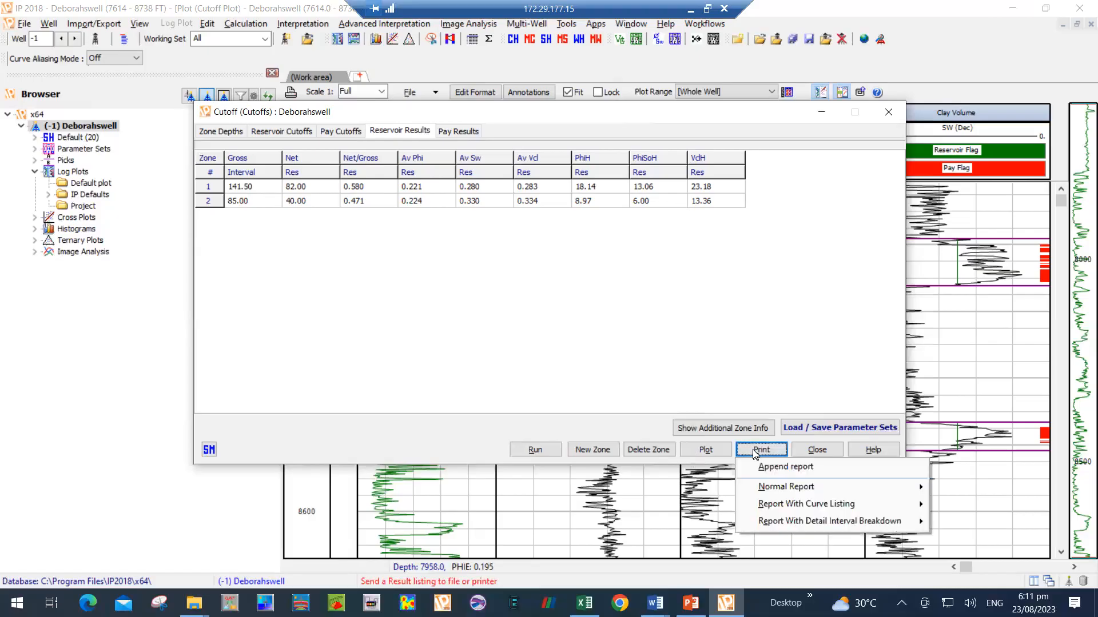
mouse_move(763, 493)
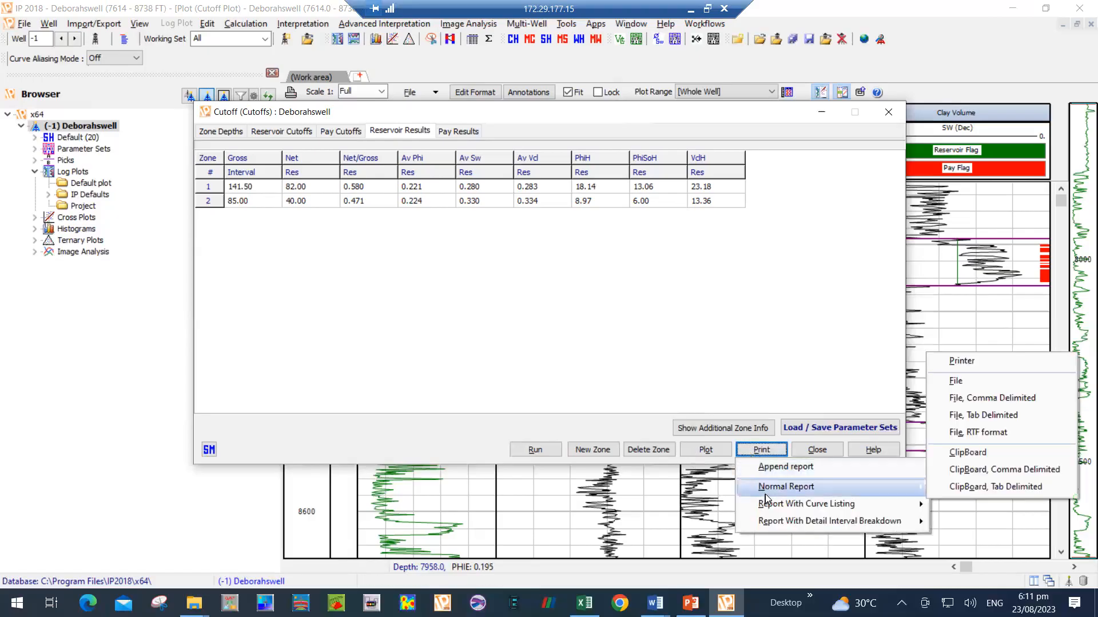
left_click(974, 381)
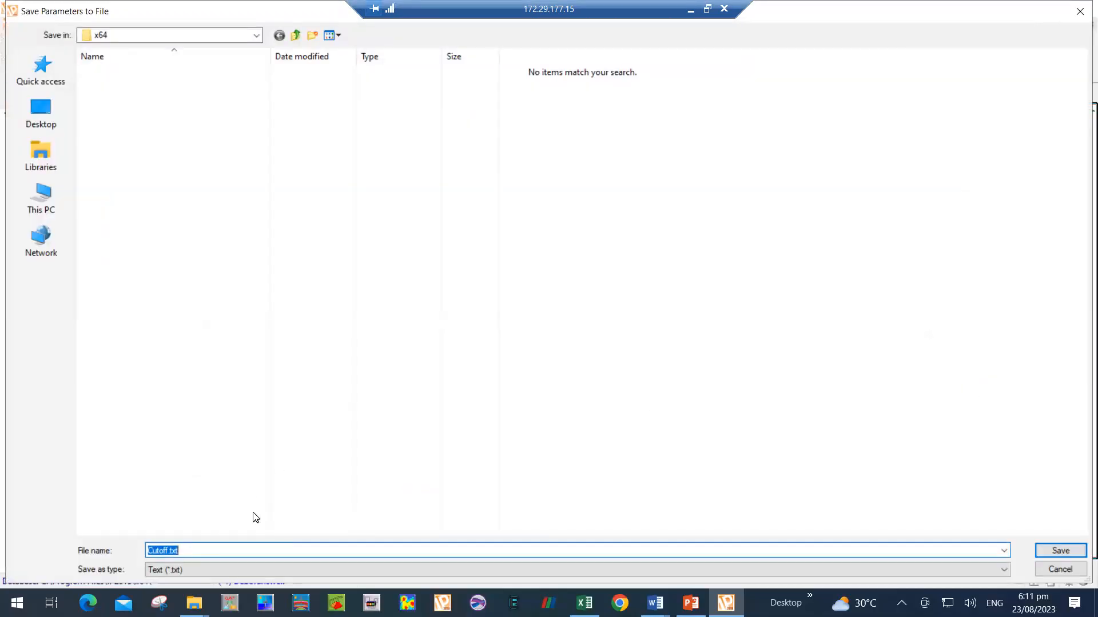
type("deborahwellresult")
left_click(42, 112)
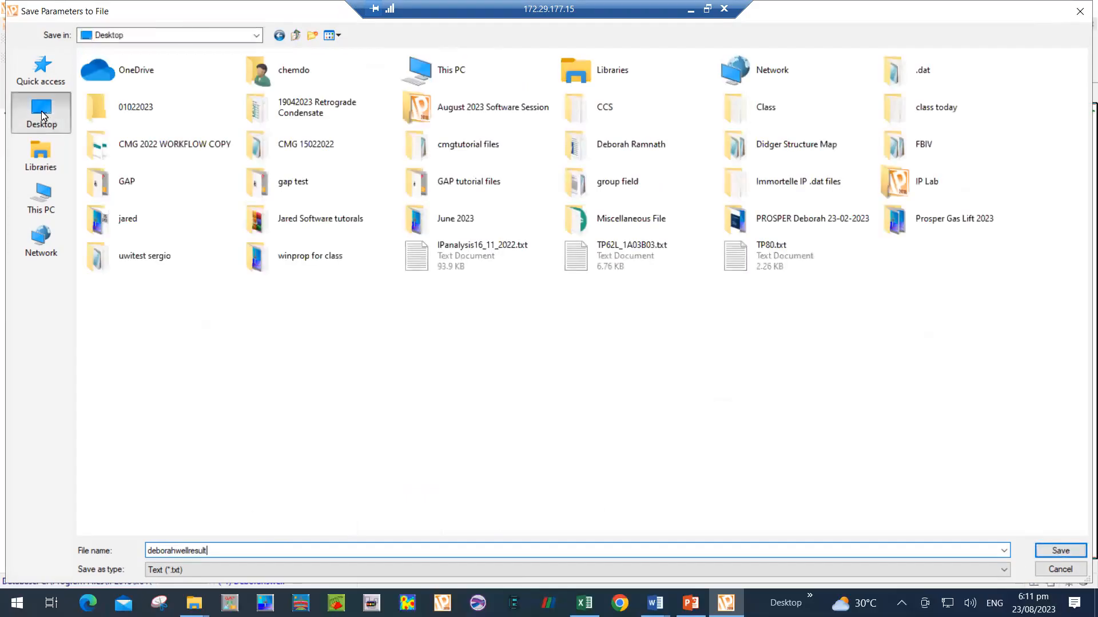
left_click(466, 108)
left_click(465, 107)
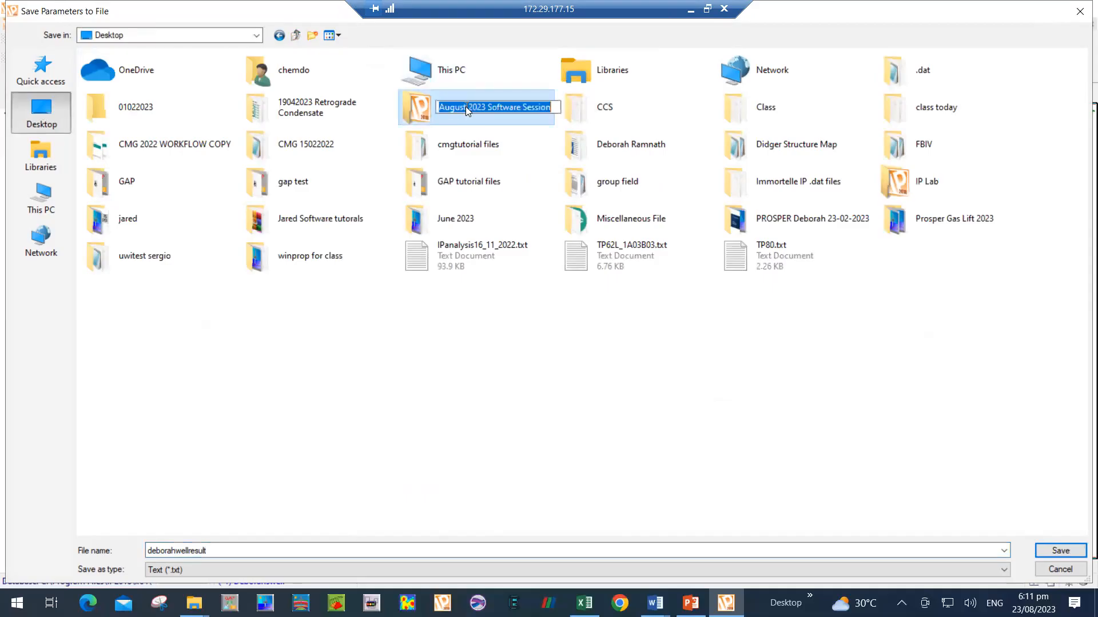
double_click(413, 109)
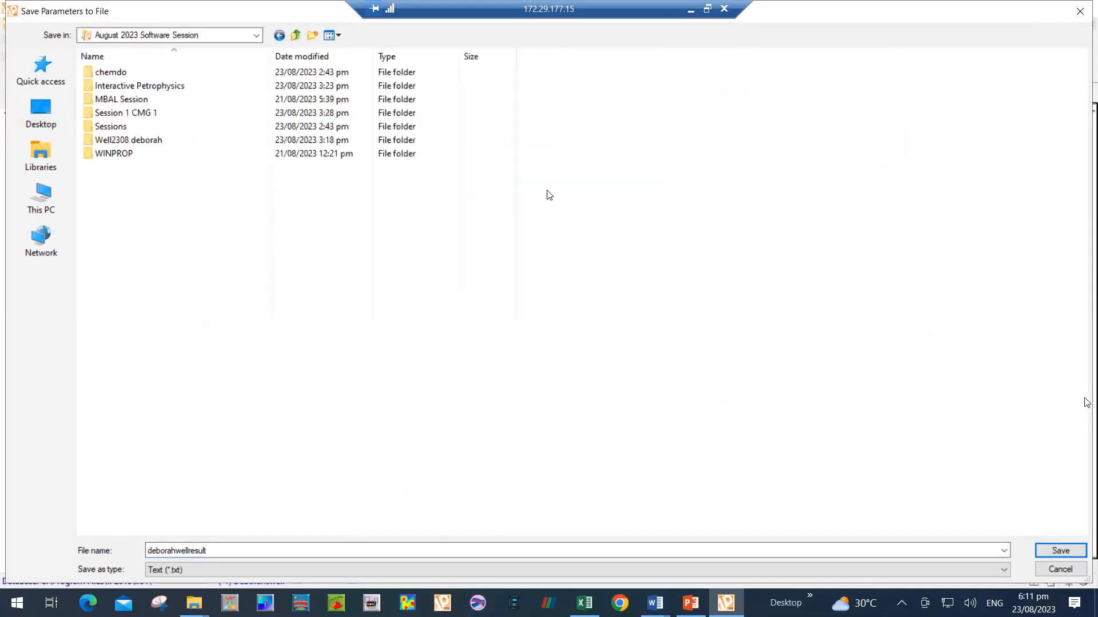
left_click(1052, 551)
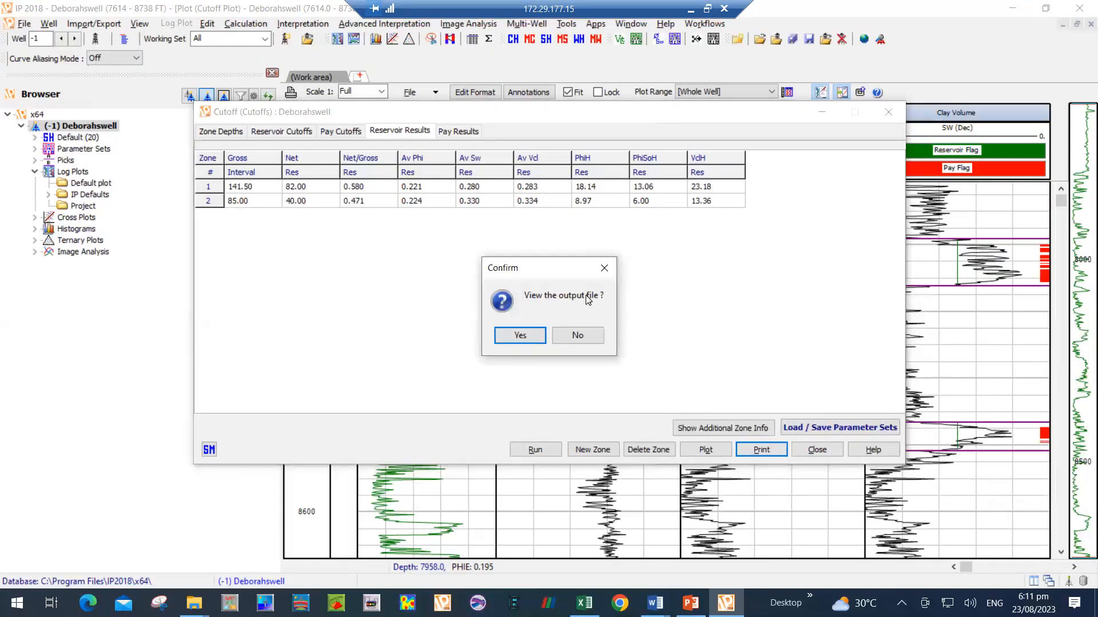
Step: View the saved Petrophysical Zone Averages Report at full size, and close it and the Cutoff window
left_click(520, 336)
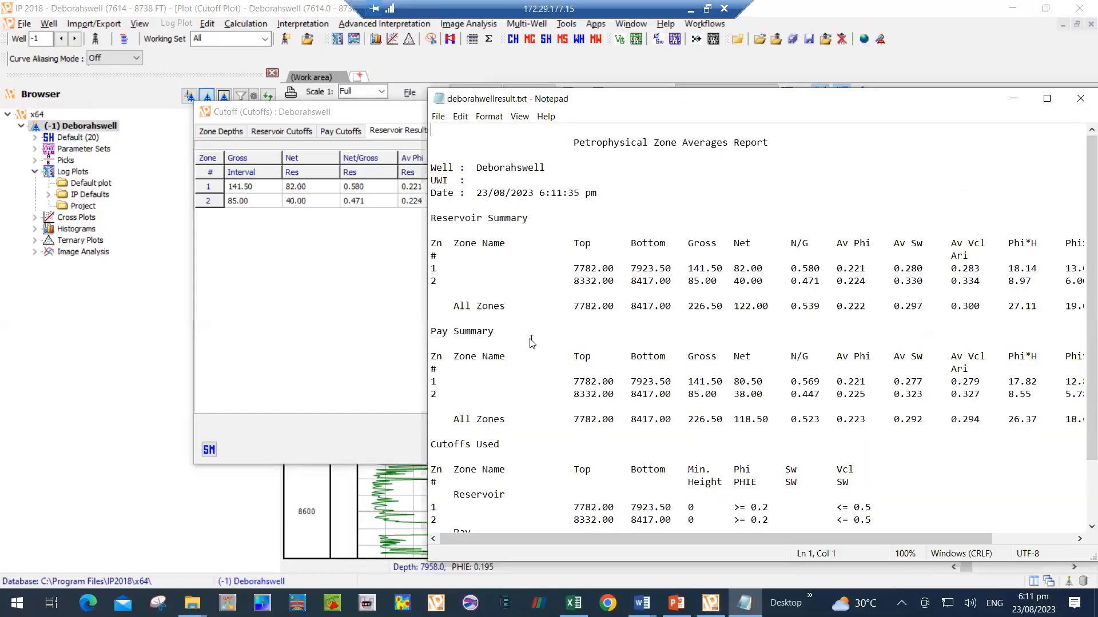
left_click(1047, 98)
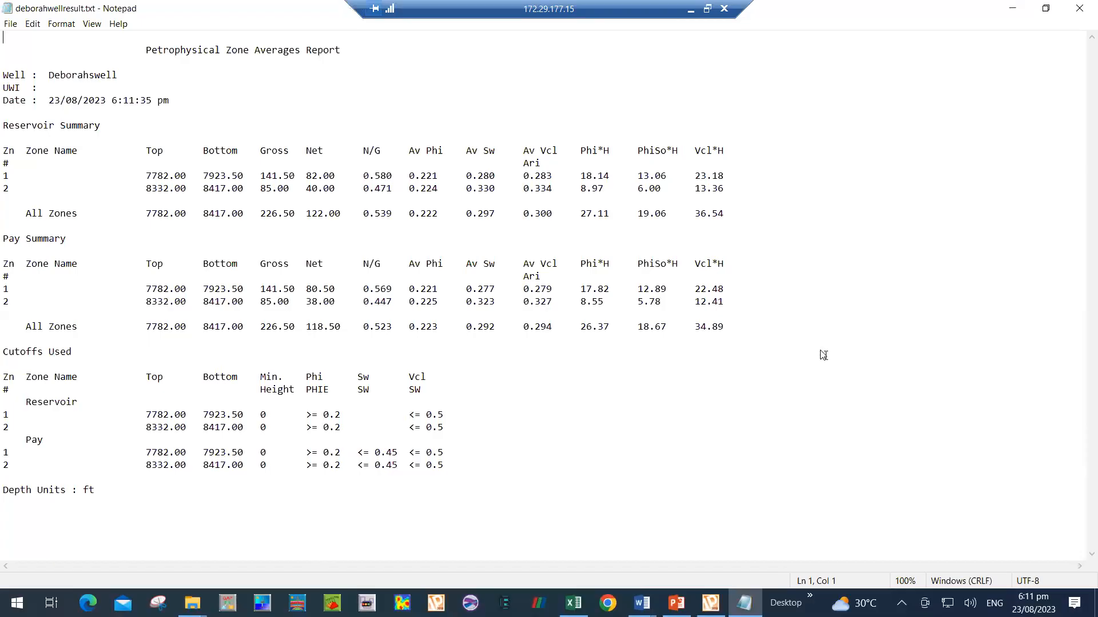
left_click(1078, 6)
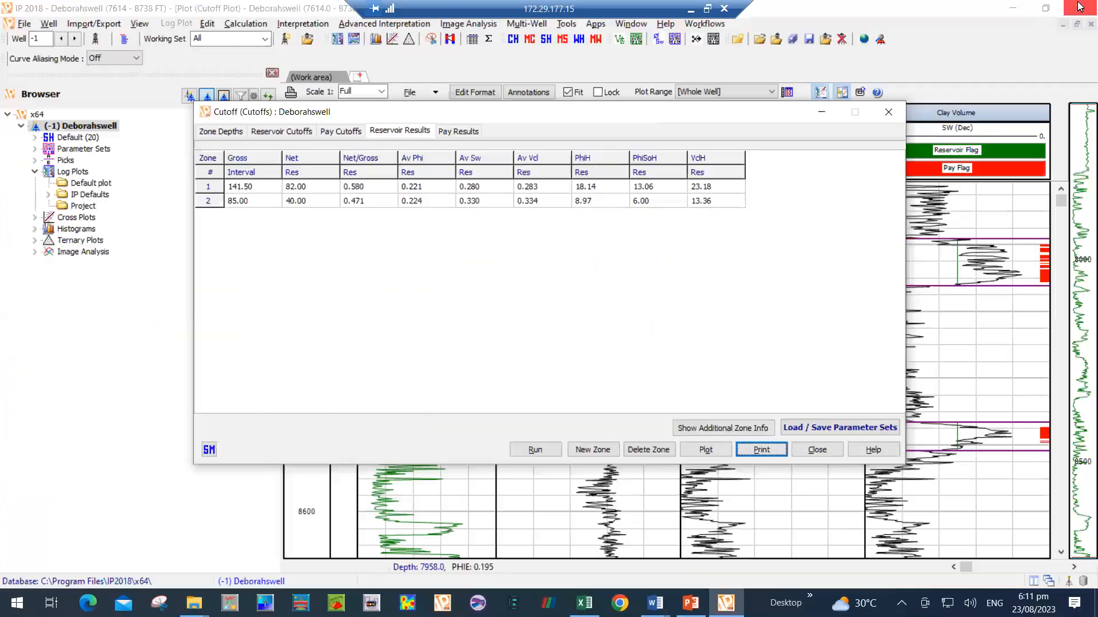
left_click(890, 111)
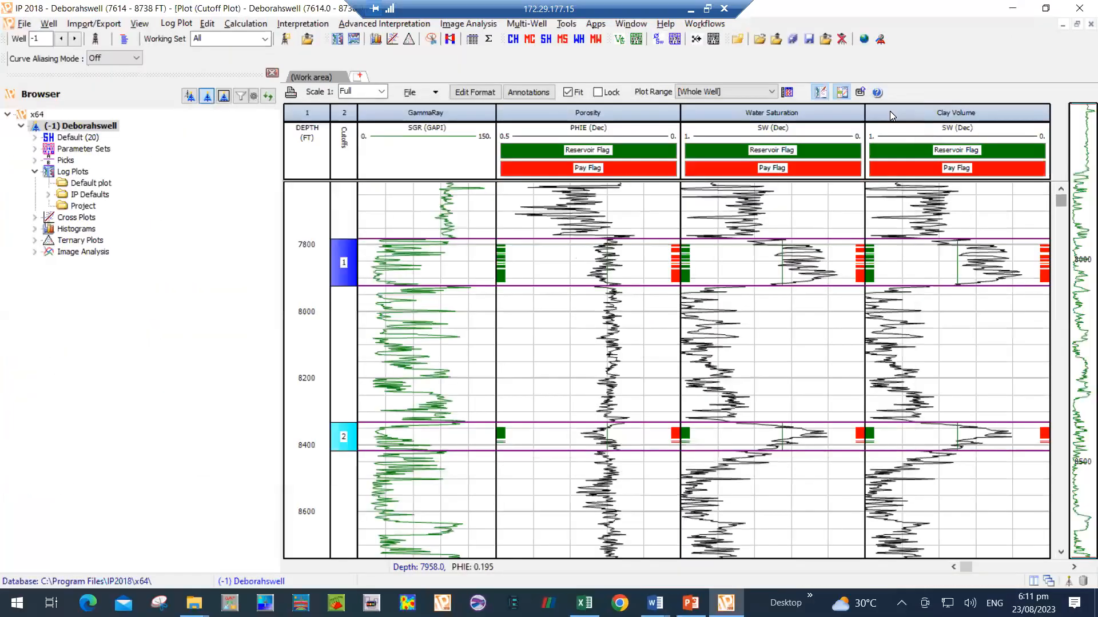
Step: Cascade the plot windows, move the Cutoff Plot lower and bring the Porosity Water Saturation Plot to the front
left_click(1048, 580)
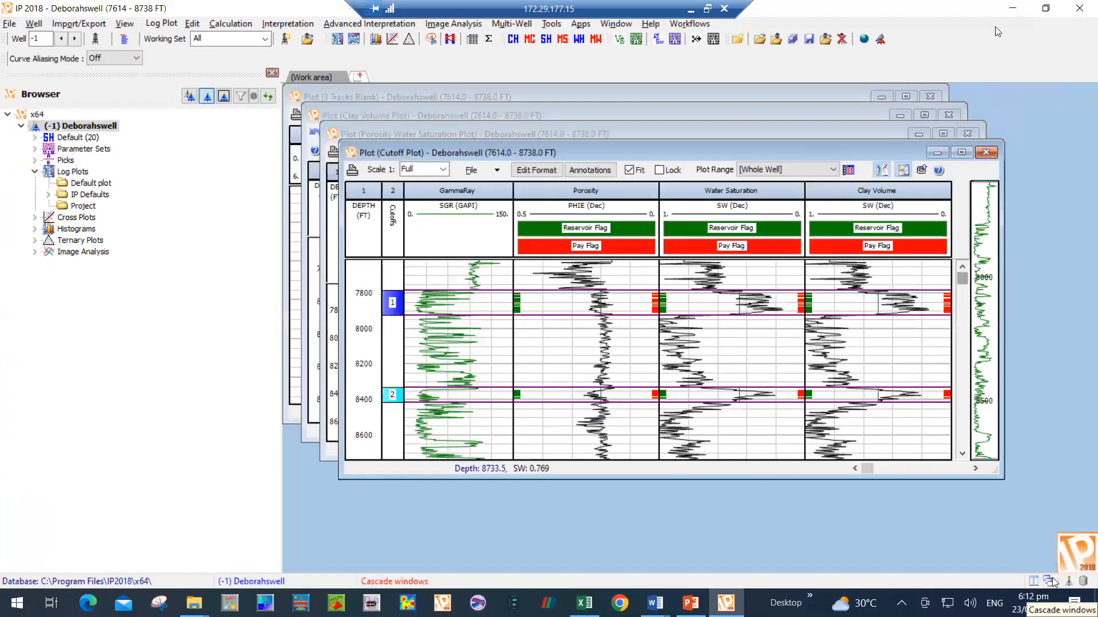
left_click_drag(719, 155, 716, 200)
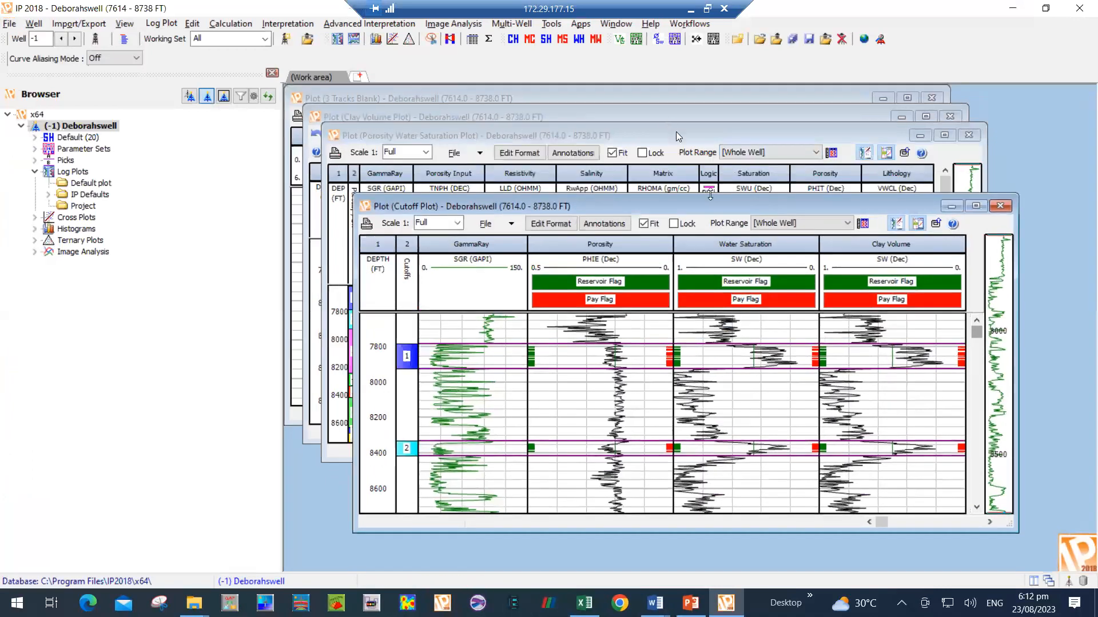
left_click(679, 135)
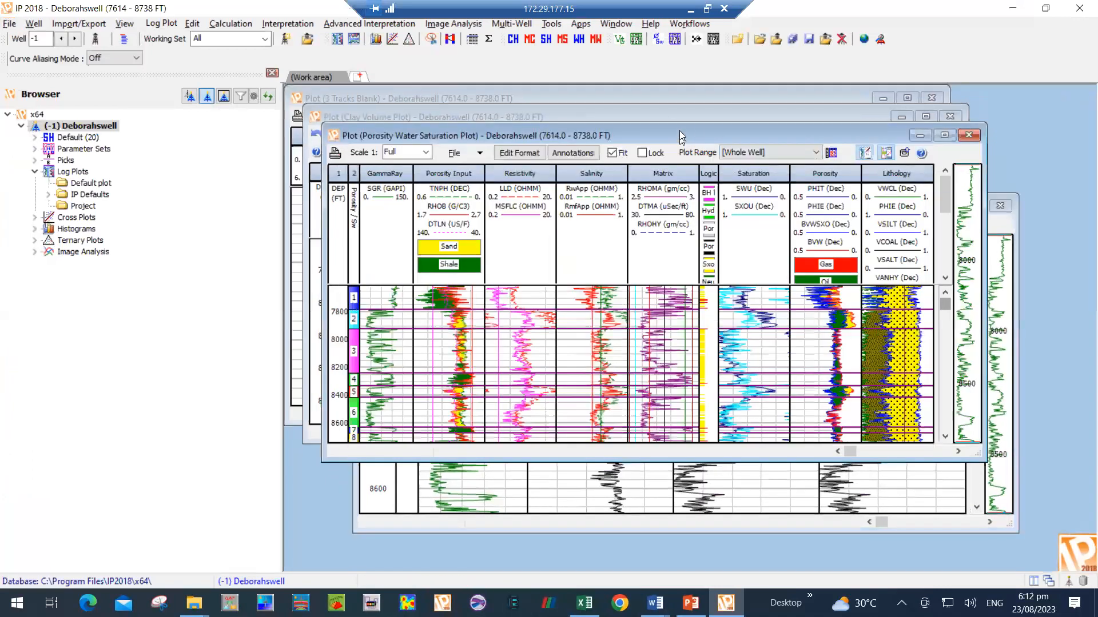
left_click(944, 135)
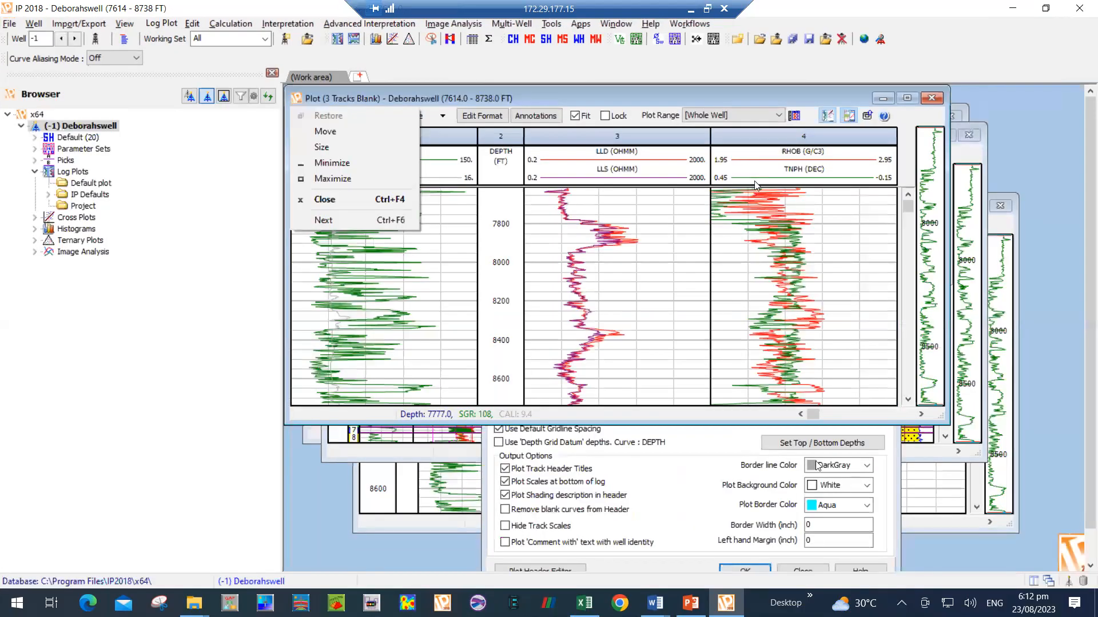
Step: Bring the Plot output window forward and set its PDF output file to welllogporosity on the Desktop
left_click(707, 449)
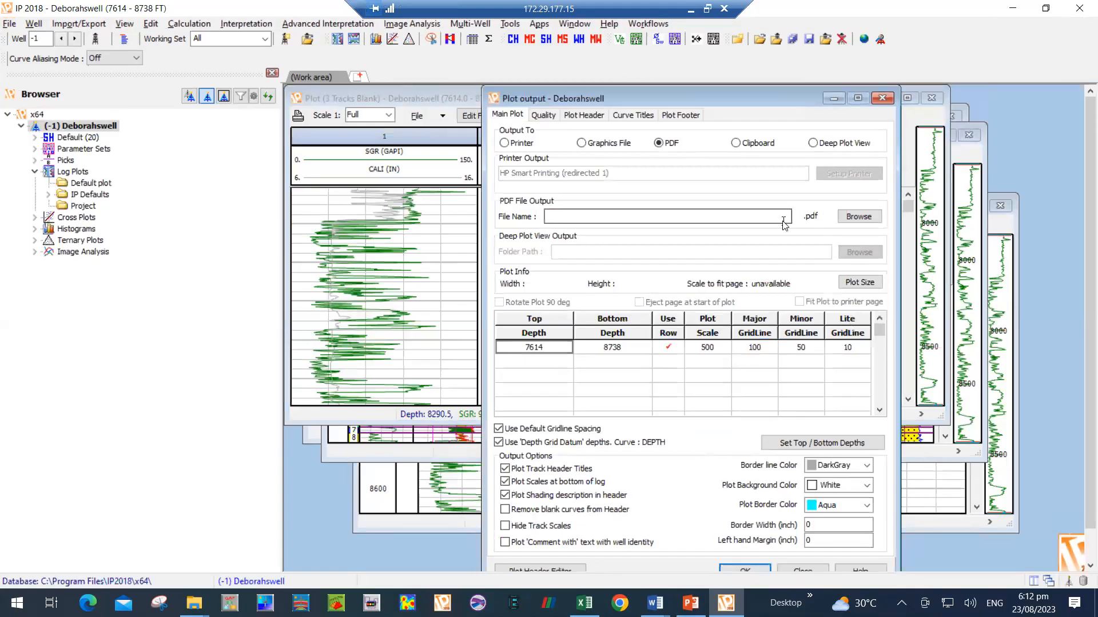
left_click(851, 221)
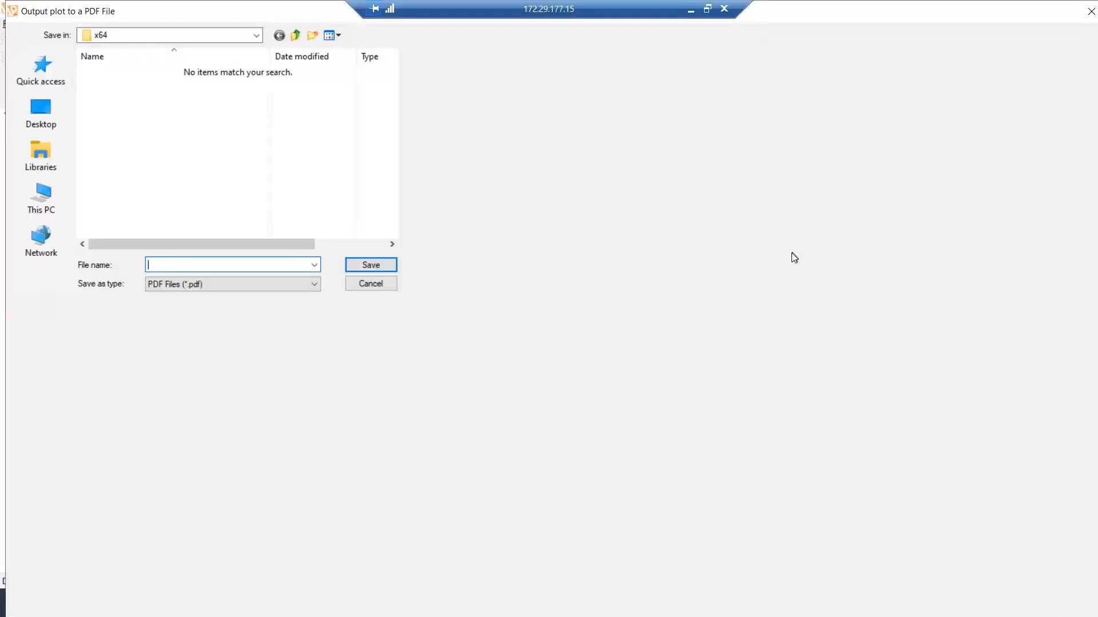
left_click(36, 110)
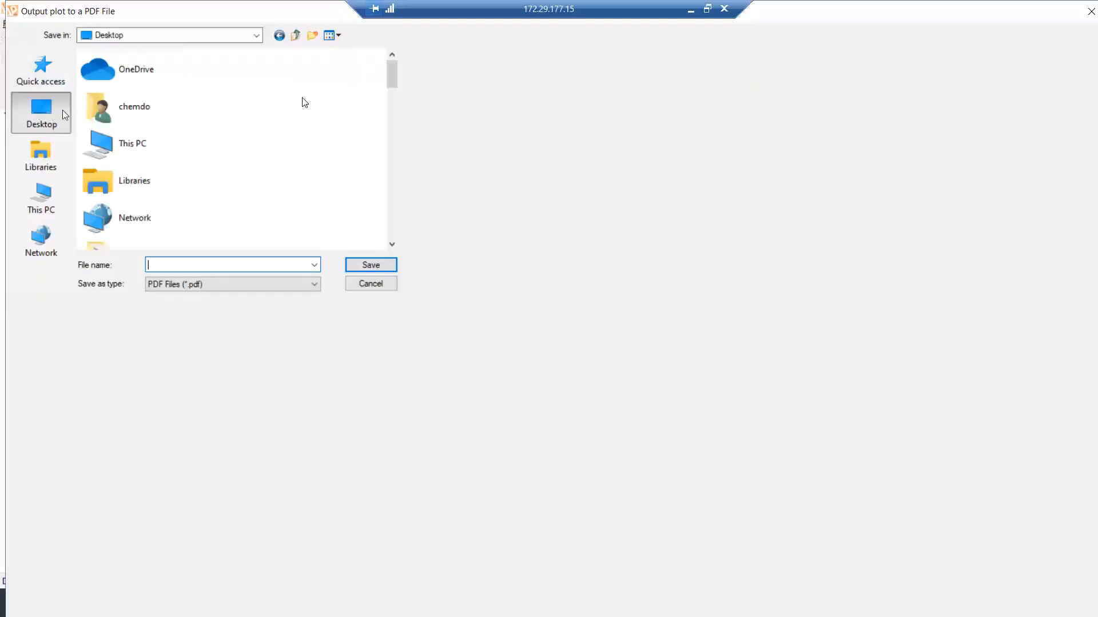
left_click_drag(391, 79, 392, 110)
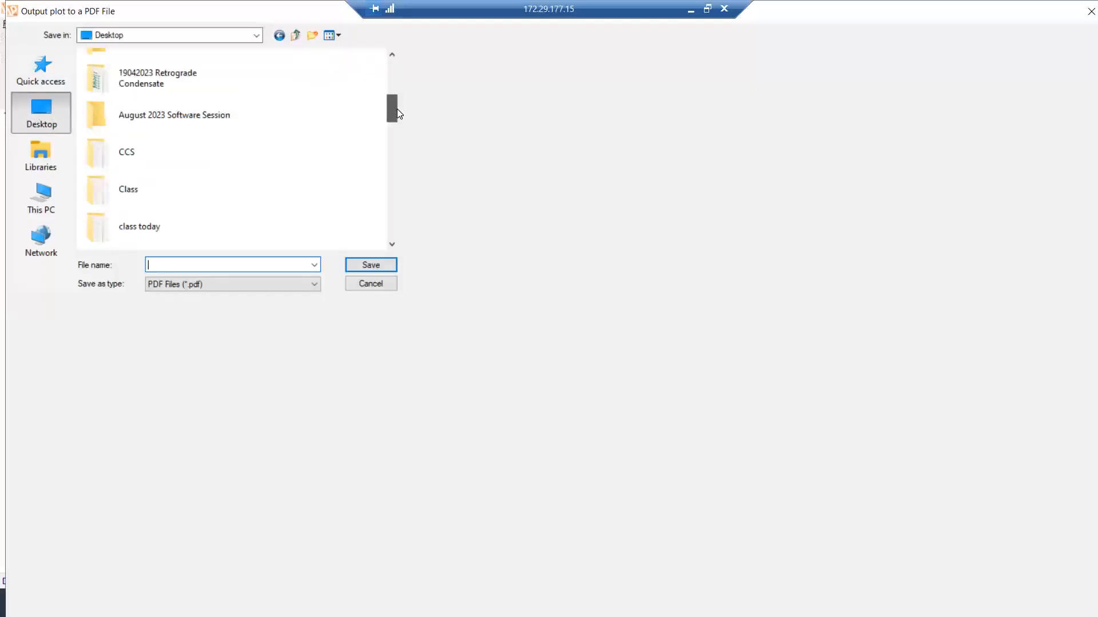
left_click(216, 119)
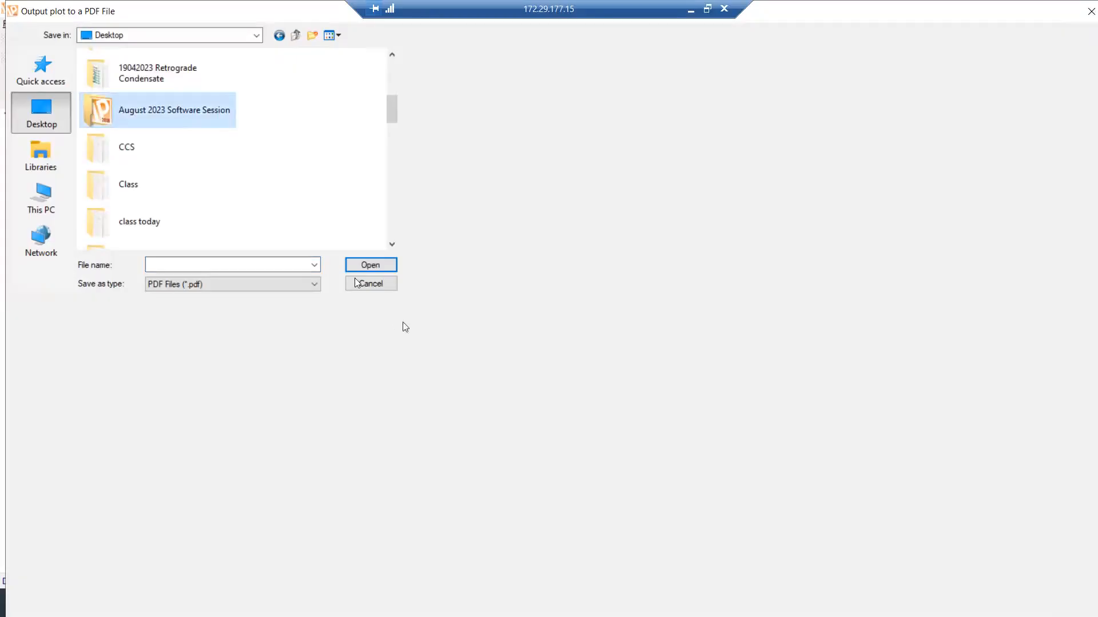
left_click(238, 265)
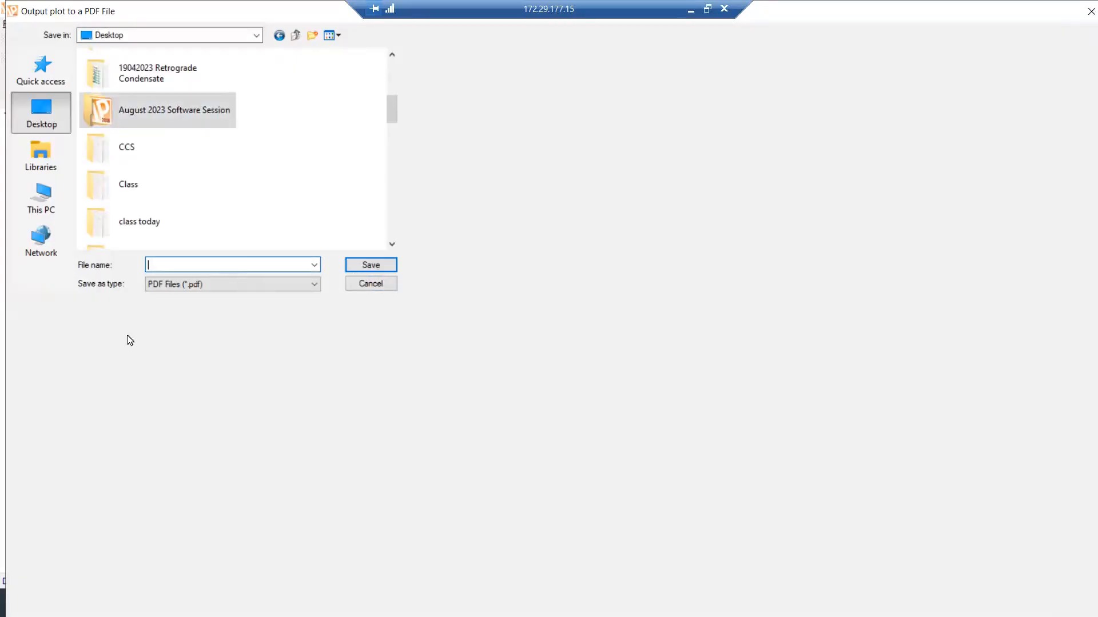
type("welllogporosity")
left_click(353, 266)
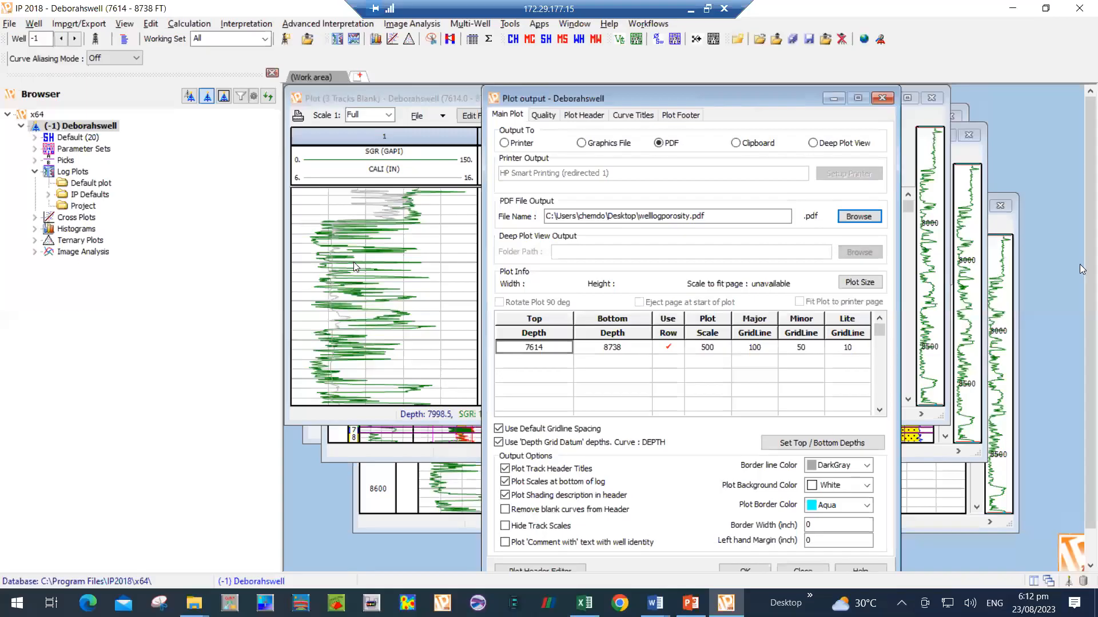
Step: Output the Porosity Water Saturation Plot to the PDF file and open the resulting file for viewing
left_click_drag(1091, 274, 1094, 388)
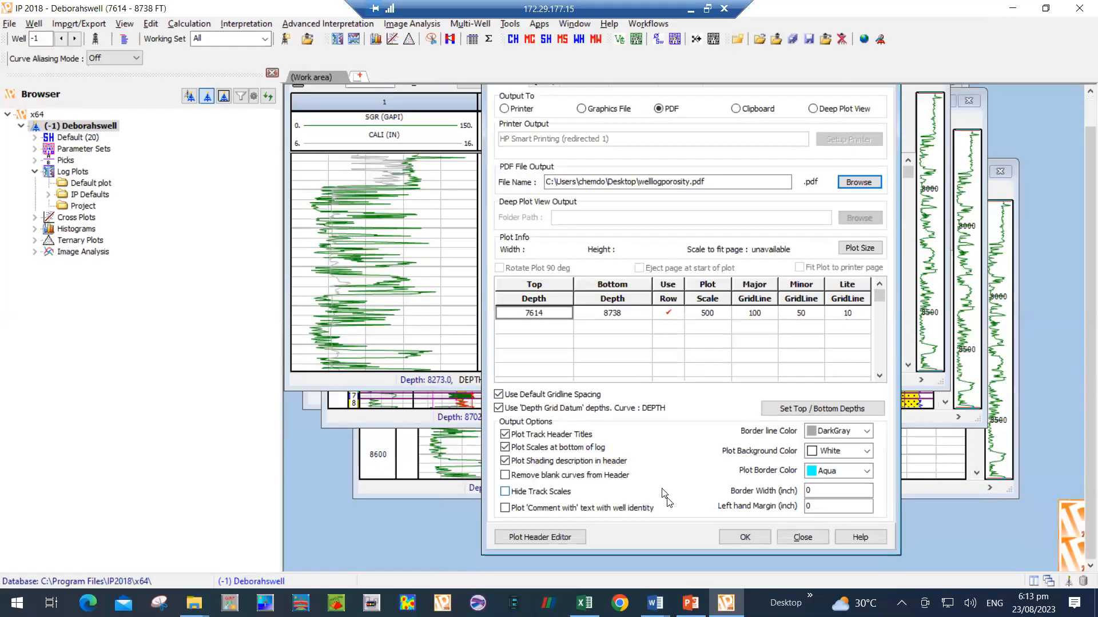
left_click(745, 537)
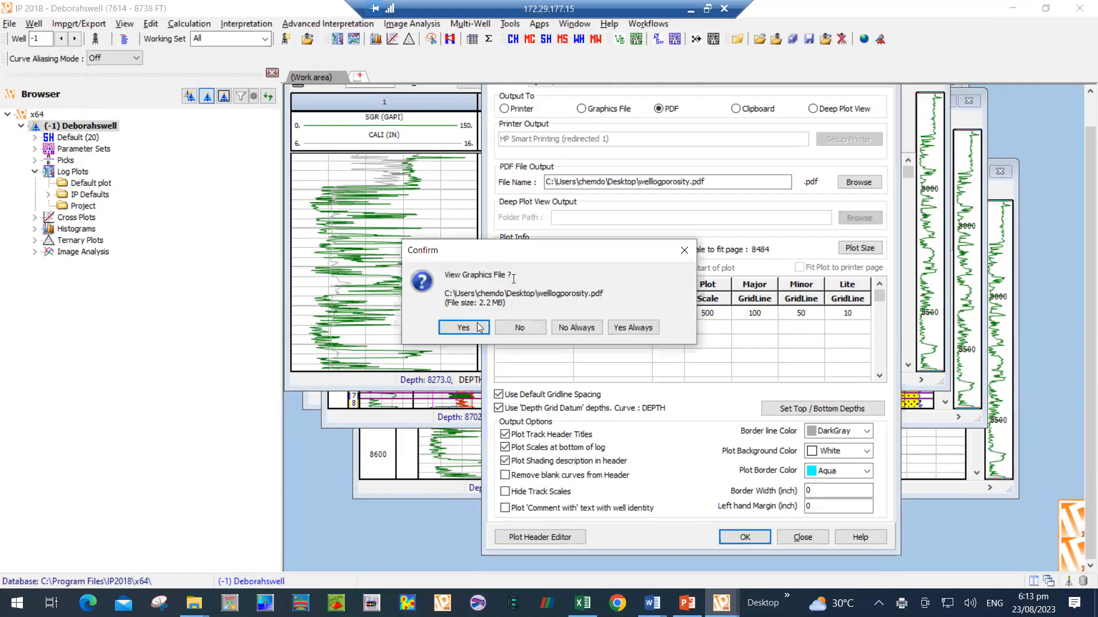
left_click(485, 328)
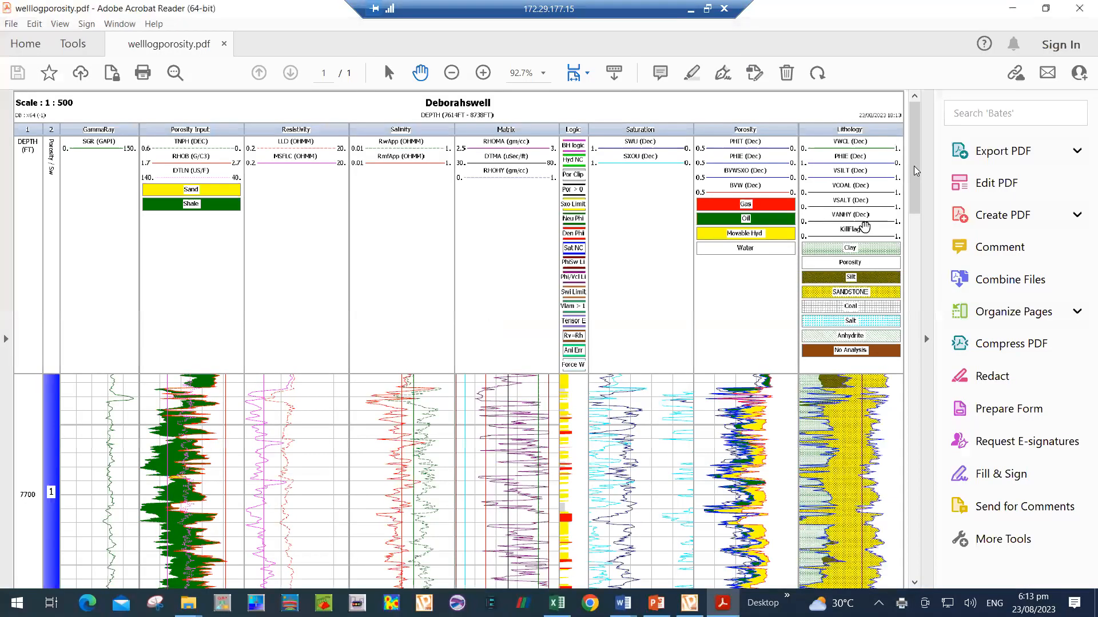
Step: Look through the exported welllogporosity PDF from the header to the scales at its end, and close it
left_click_drag(915, 150, 915, 513)
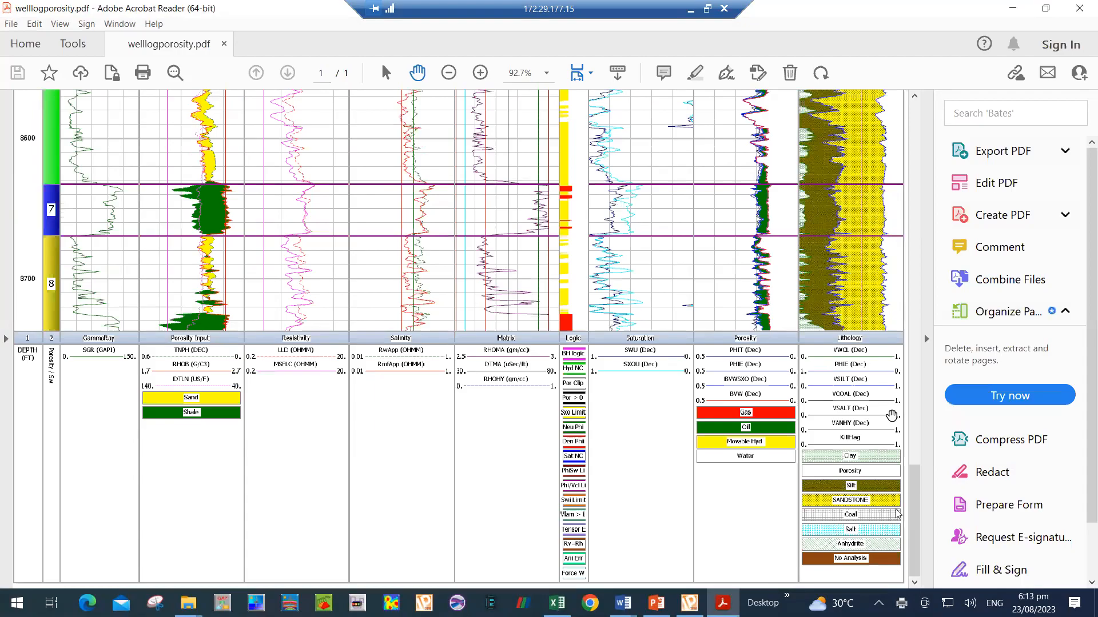
left_click_drag(915, 510, 914, 295)
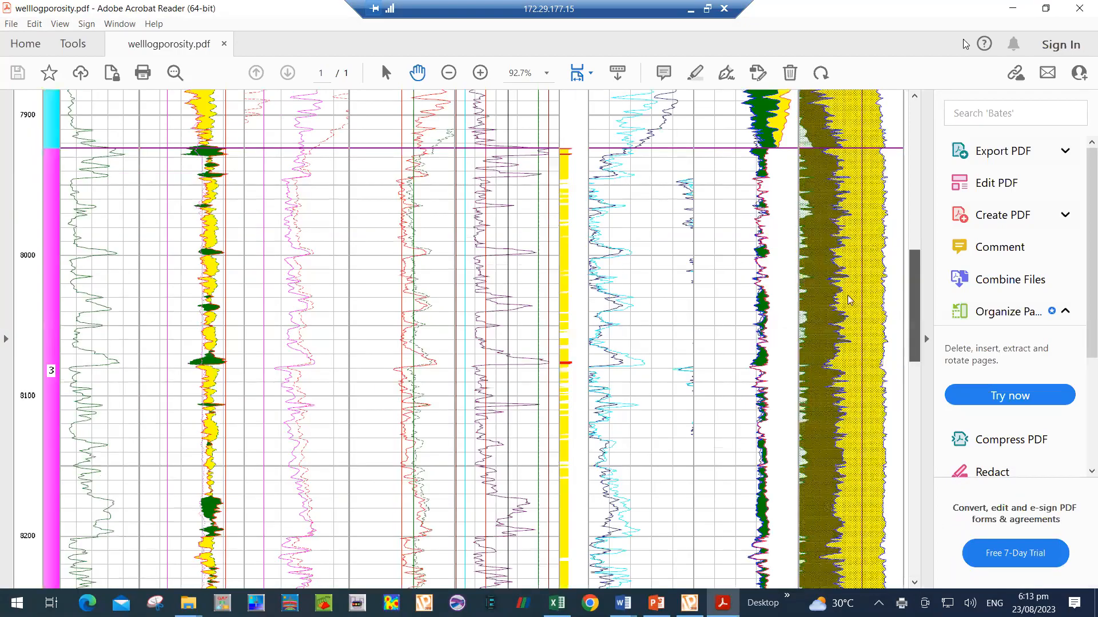
left_click_drag(848, 295, 935, 104)
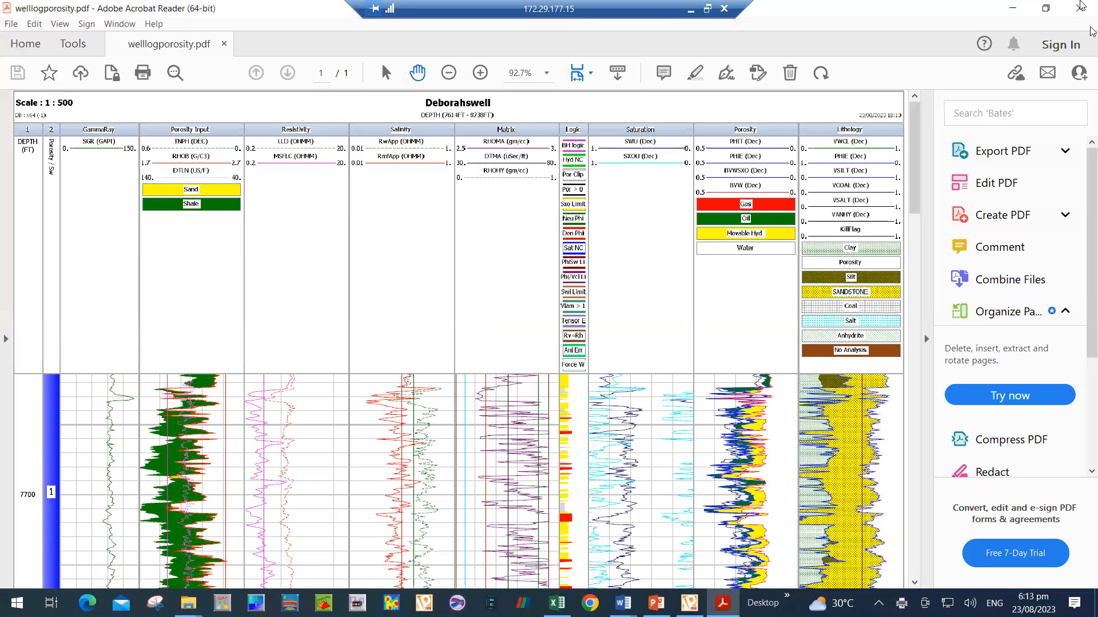
left_click(1086, 6)
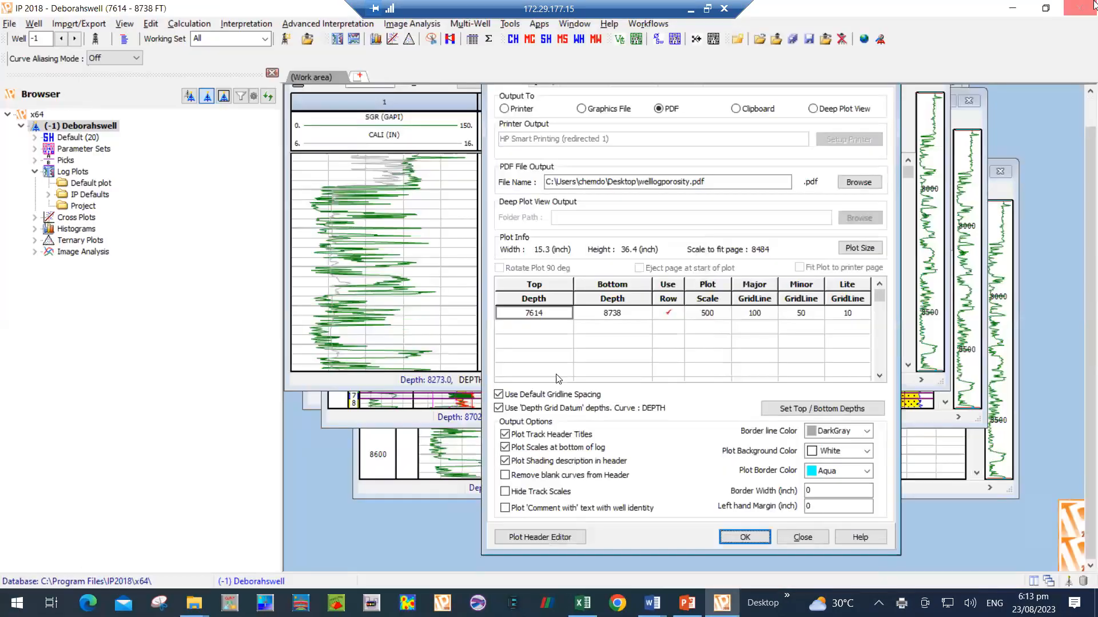
Step: Switch off the shading description in the header and the scales at the bottom of the log, and close the Plot output window
left_click(505, 458)
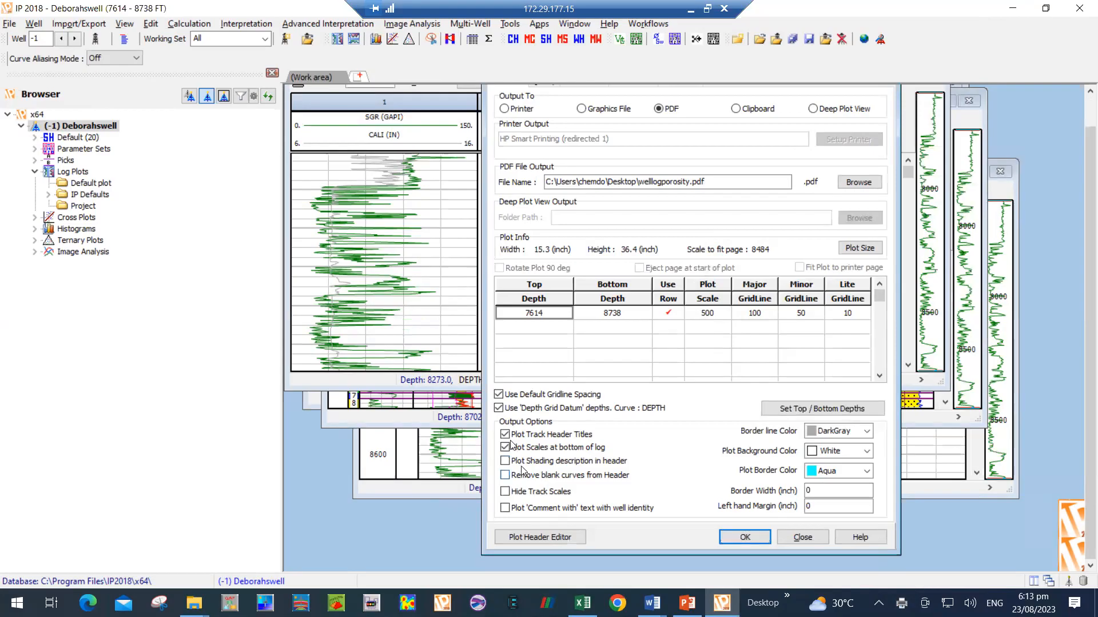
left_click(506, 449)
left_click(527, 311)
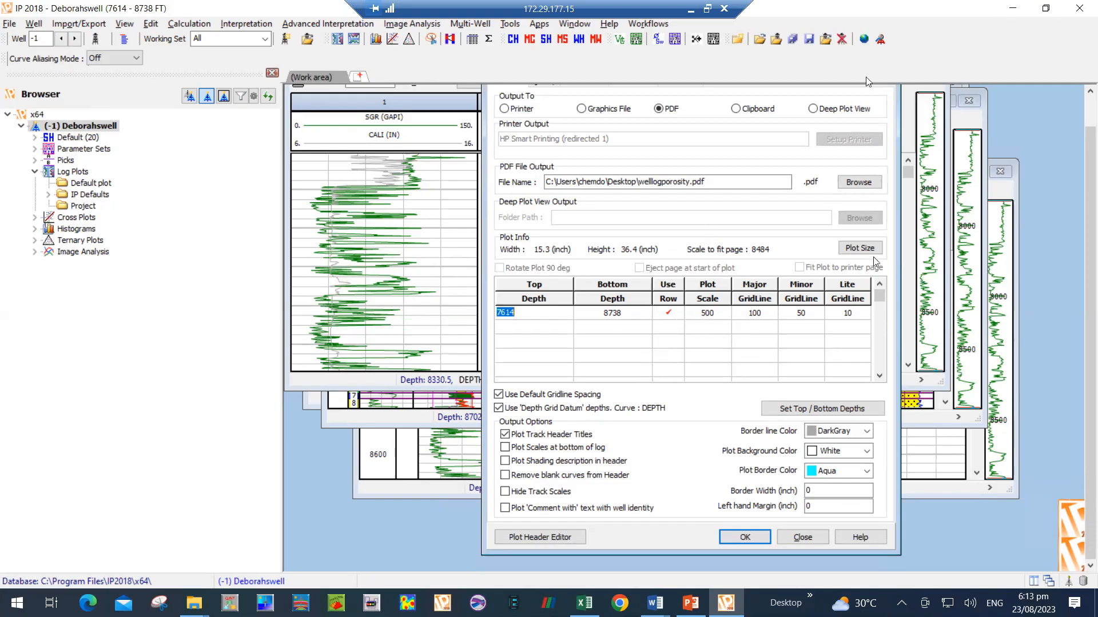
left_click(802, 537)
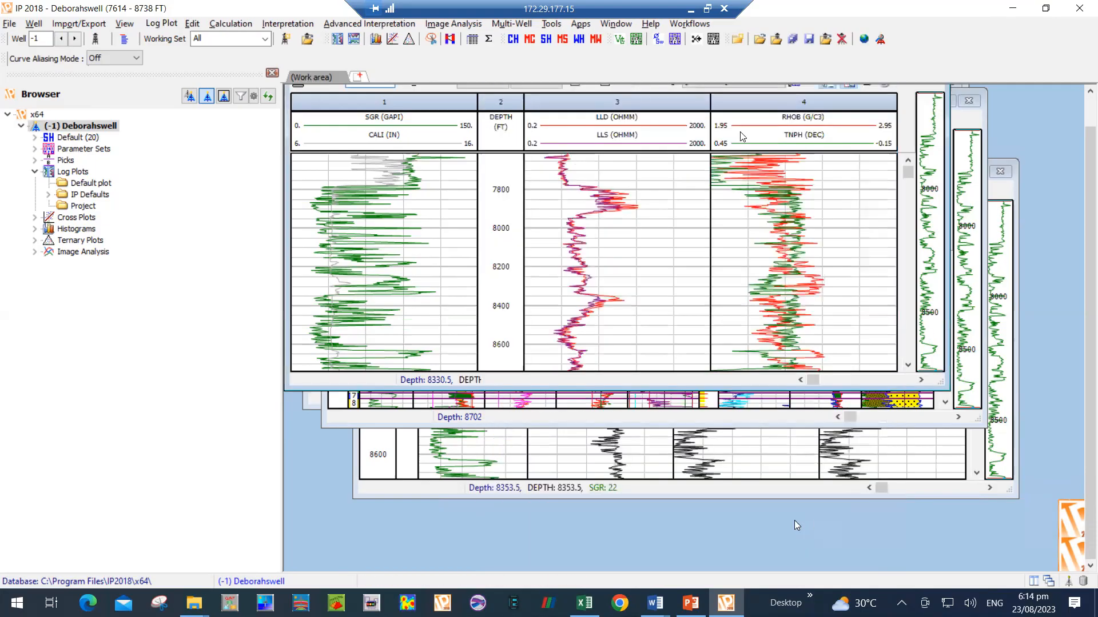